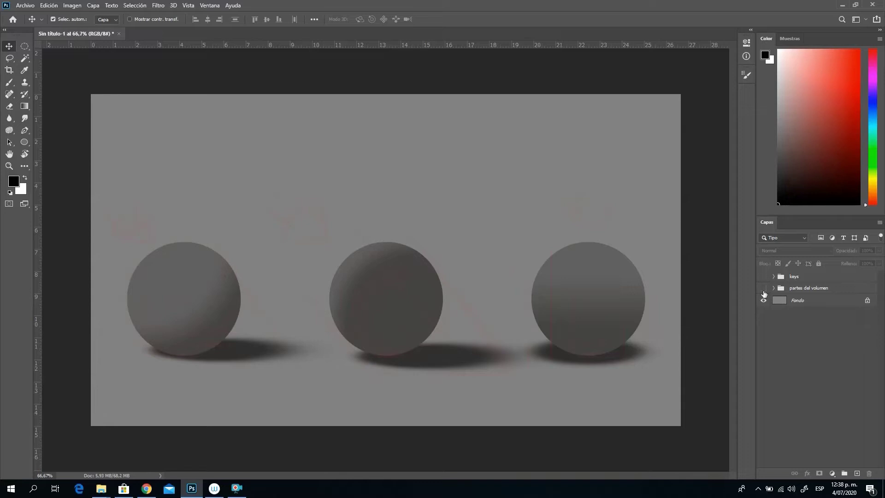
Show the "partes del volumen" group to review the shaded sphere example, and hide the group again.
left_click(763, 288)
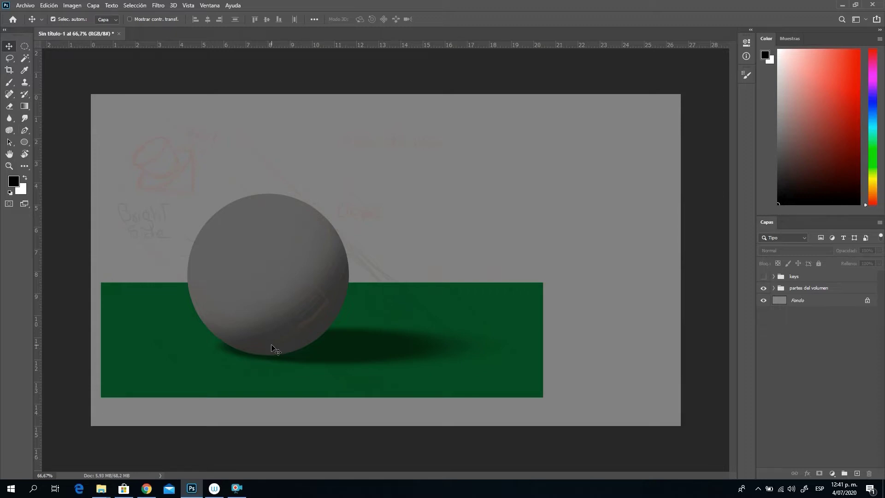
left_click(763, 287)
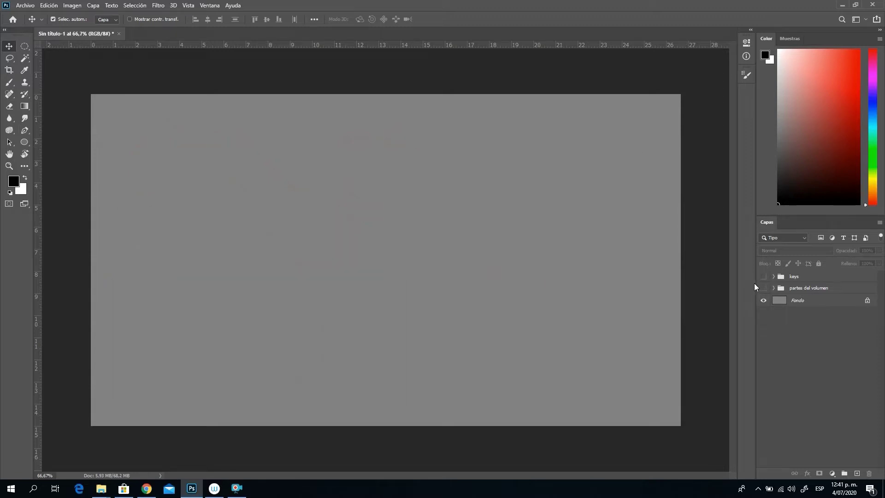
Draw a dark grey rectangle about 3.2 by 4 inches near the canvas's upper edge, on a new layer above the "keys" group.
left_click(804, 277)
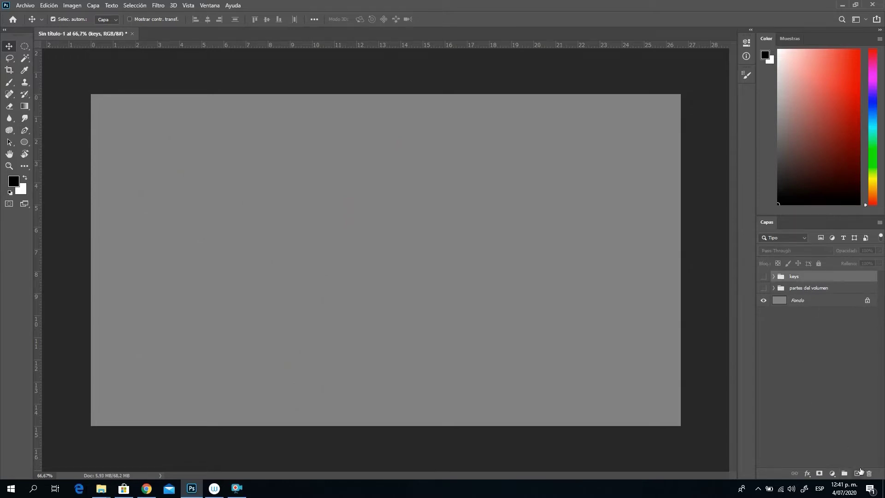
left_click(859, 472)
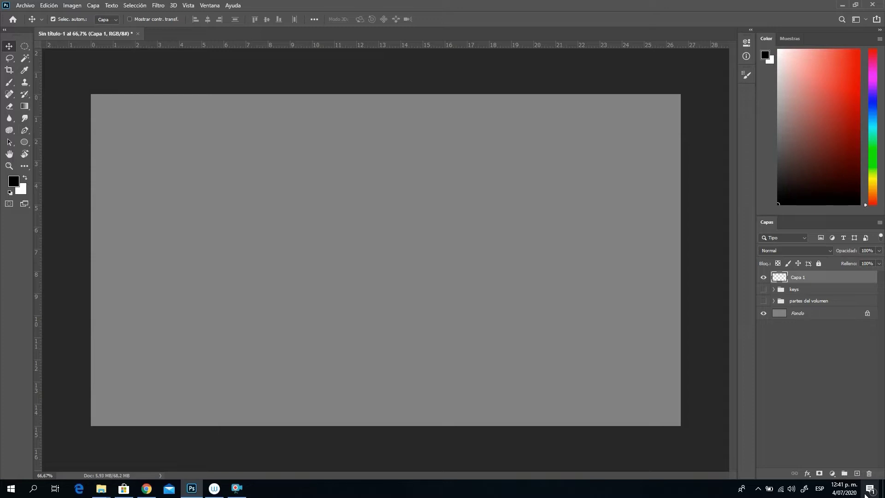
left_click(26, 142)
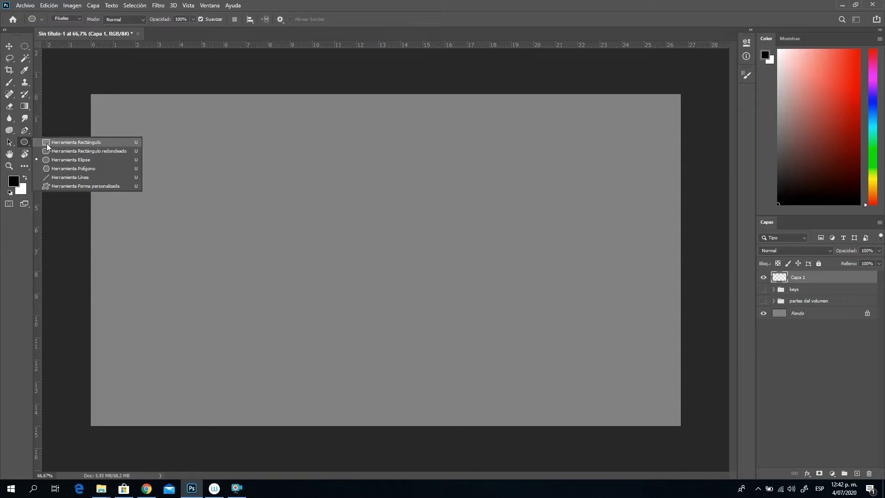
left_click(46, 142)
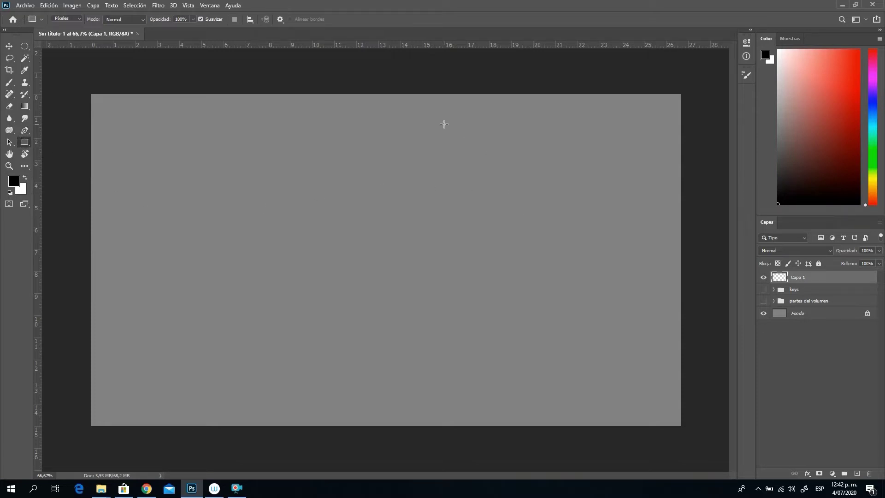
left_click(778, 141)
left_click_drag(469, 112, 539, 200)
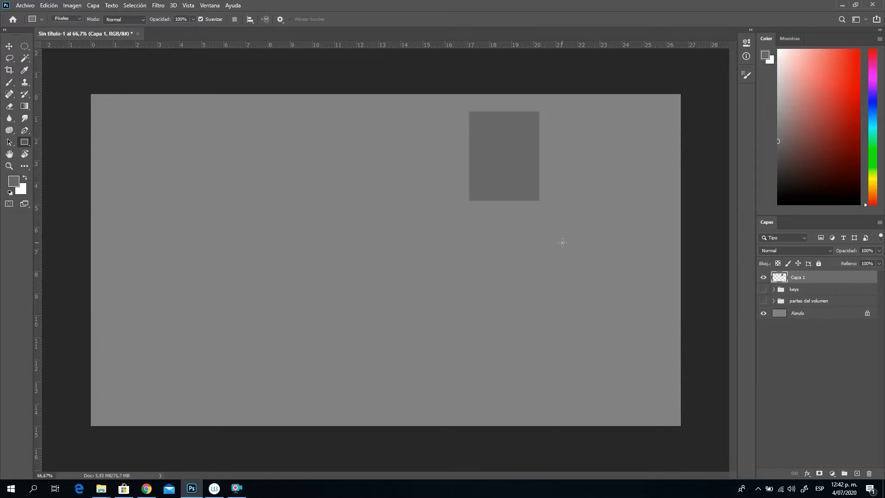
Duplicate the rectangle's layer and place the copy directly below the original, leaving a small gap.
left_click(8, 46)
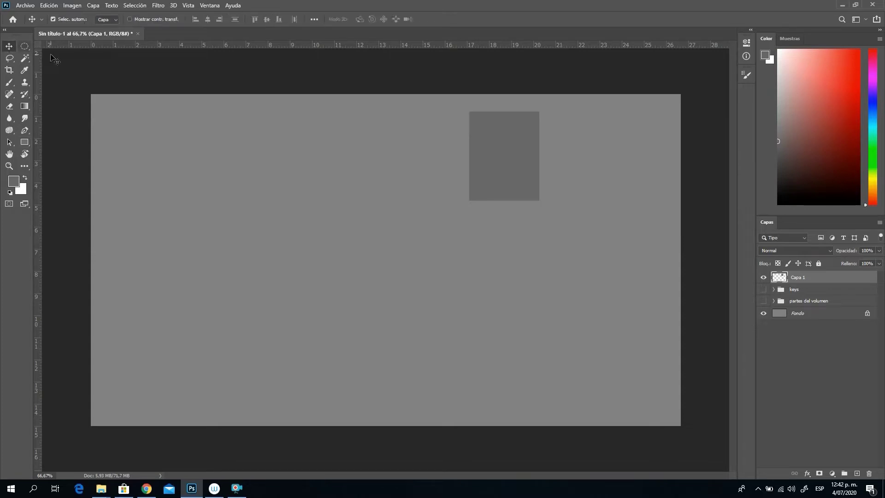
right_click(796, 278)
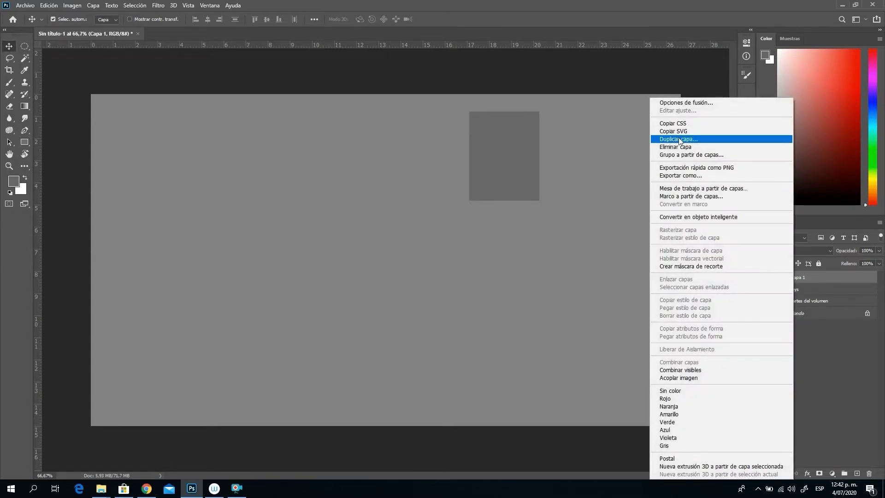
left_click(685, 140)
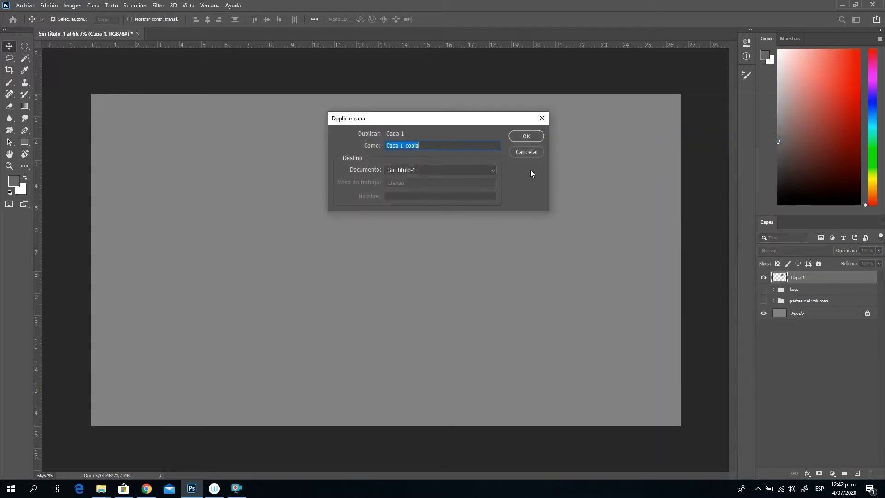
left_click(525, 136)
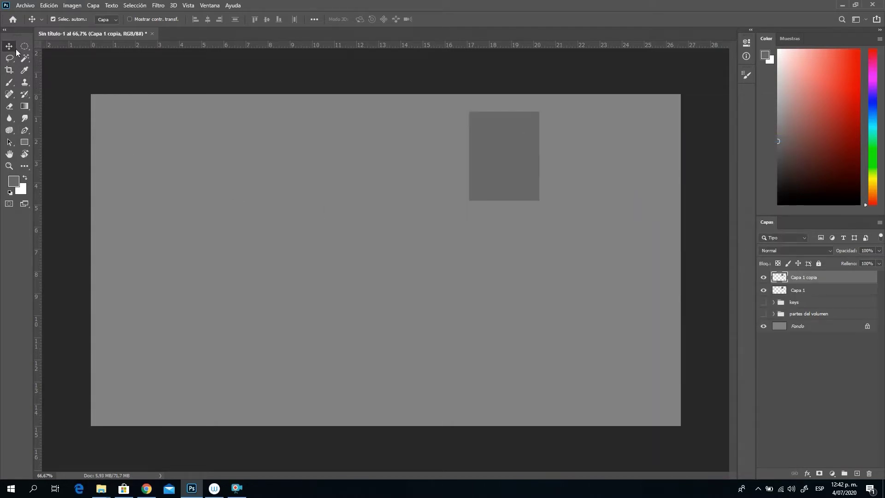
left_click_drag(508, 157, 506, 269)
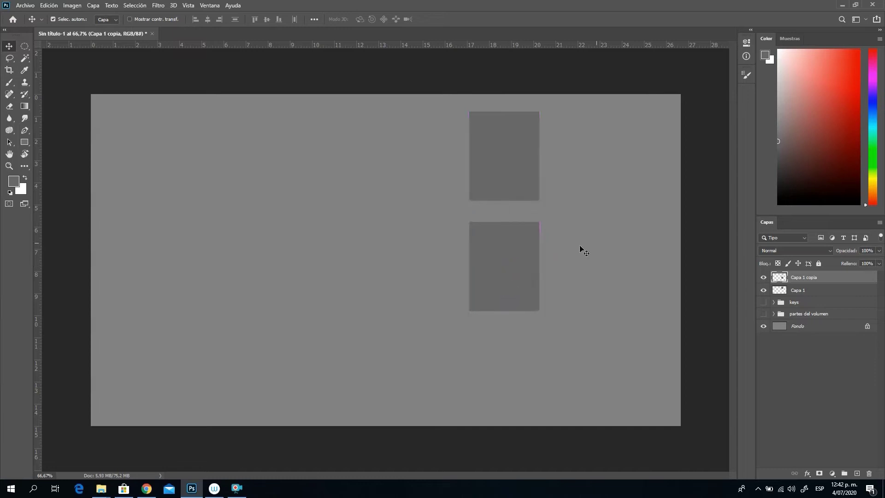
Duplicate the lower rectangle's layer and place the new copy beneath it as the third in the column.
right_click(797, 280)
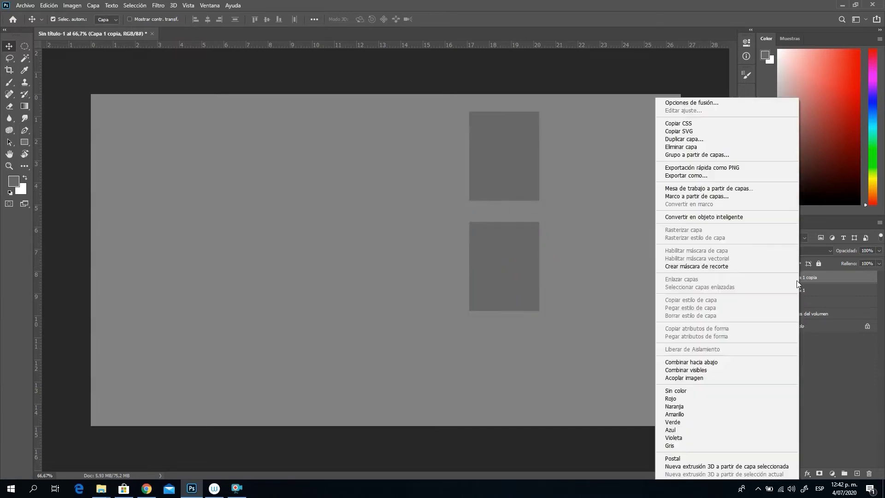
left_click(685, 140)
left_click(521, 139)
left_click_drag(508, 252, 522, 350)
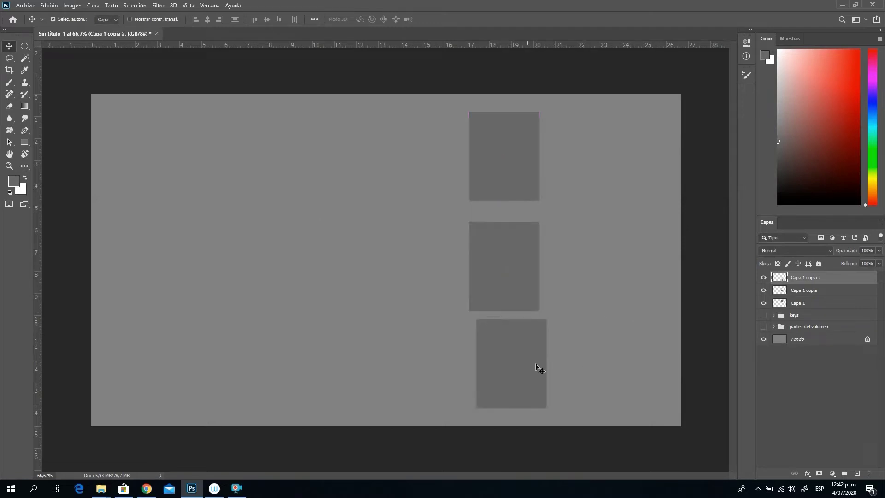
Align the three rectangles on their horizontal centres with even vertical spacing, and merge their layers into one.
left_click(806, 304, "shift")
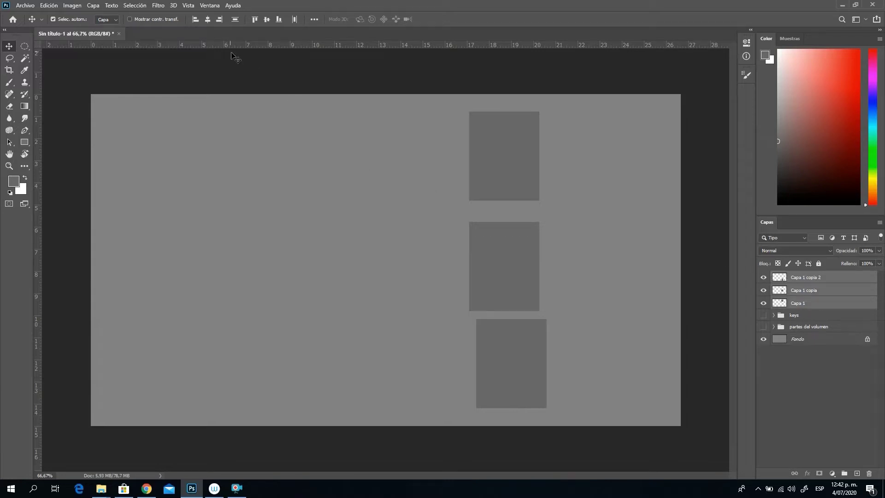
left_click(207, 20)
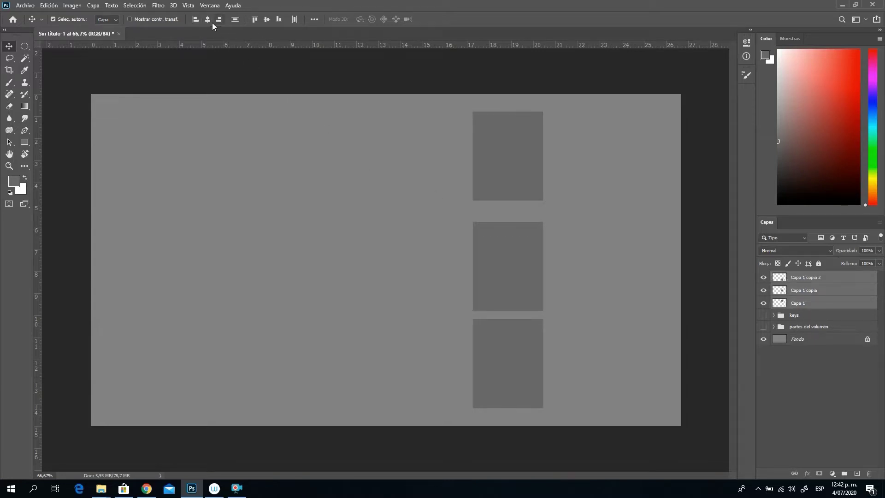
left_click(237, 22)
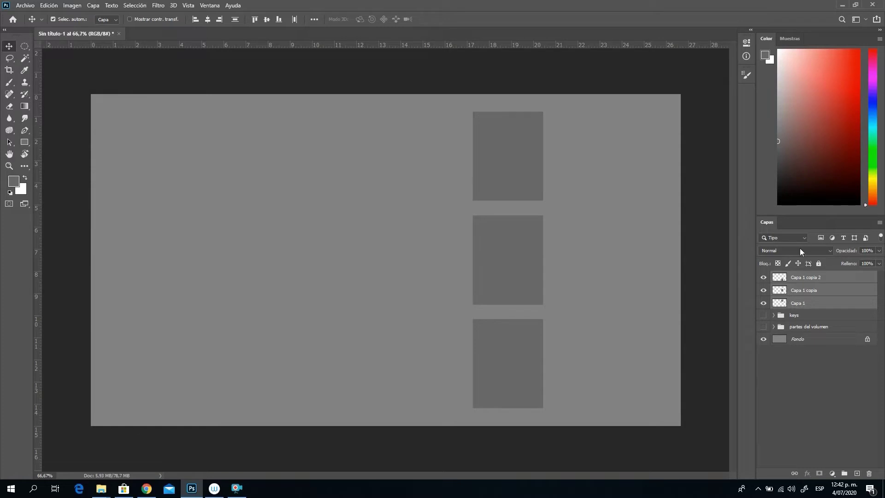
right_click(808, 294)
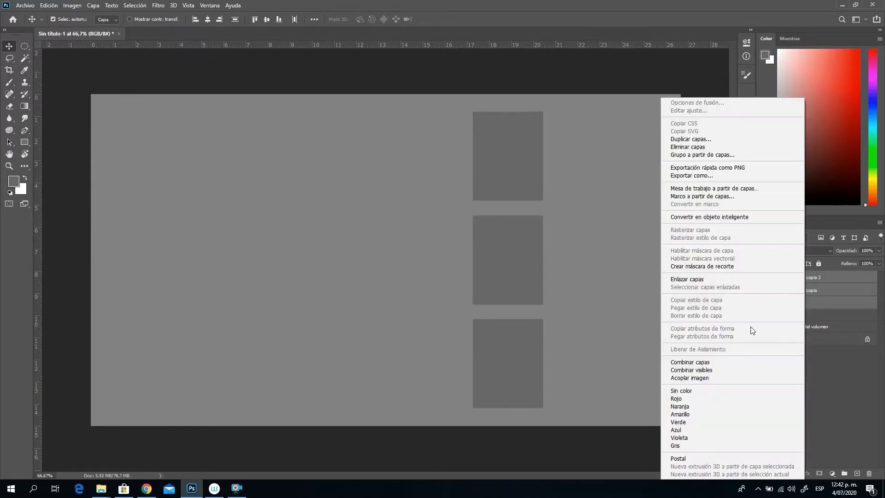
left_click(710, 364)
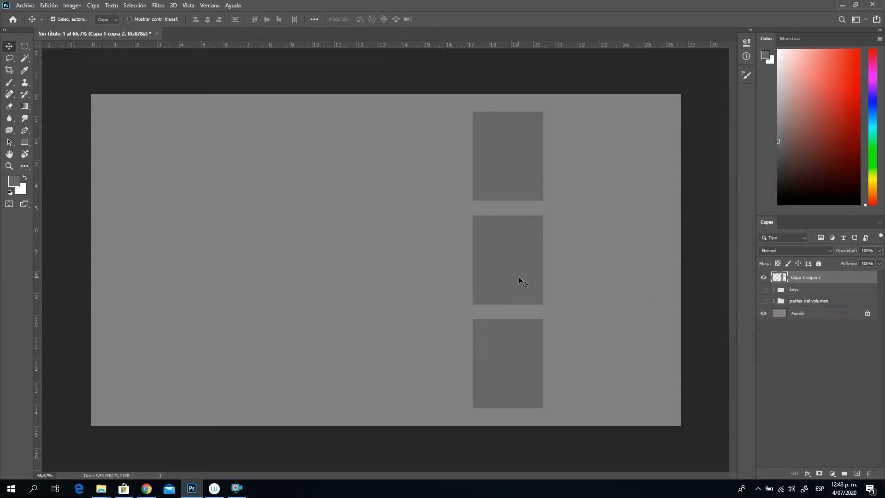
Transform the merged rectangles in perspective so their right side spans the canvas height, and narrow them from the left edge.
key("ctrl")
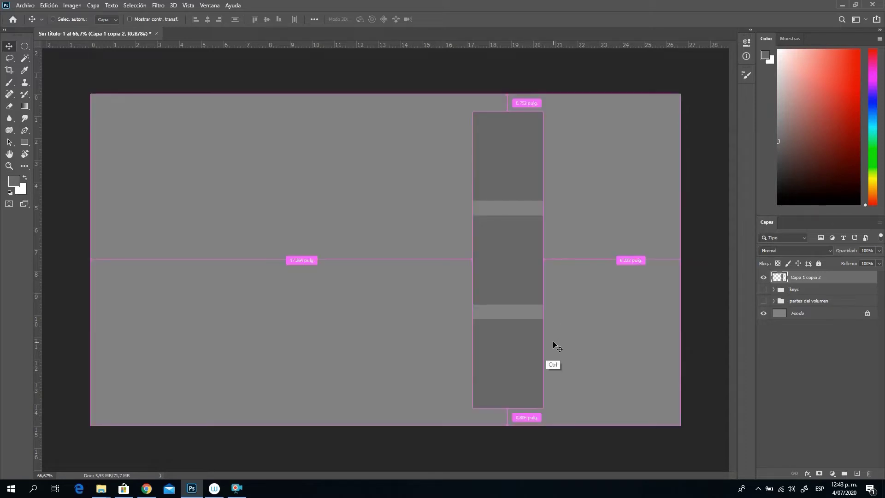
key("ctrl+t")
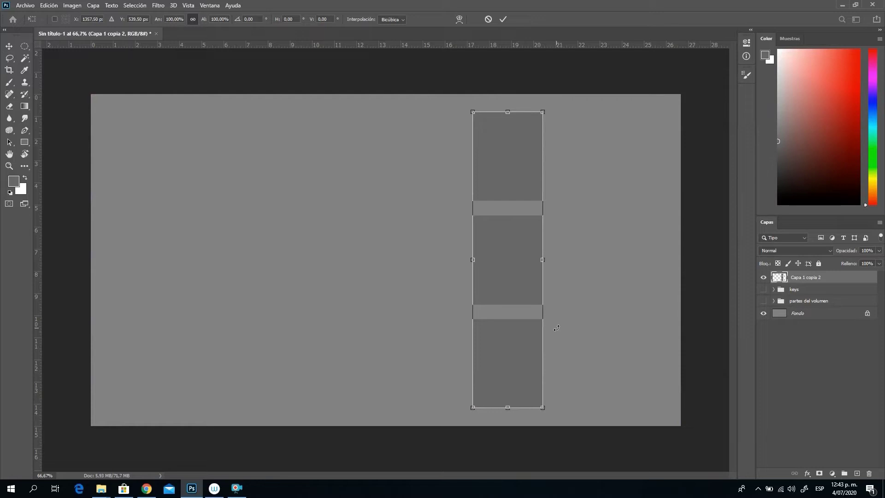
key("ctrl+shift")
key("ctrl+shift+alt")
left_click_drag(544, 408, 544, 426)
left_click_drag(472, 407, 473, 403)
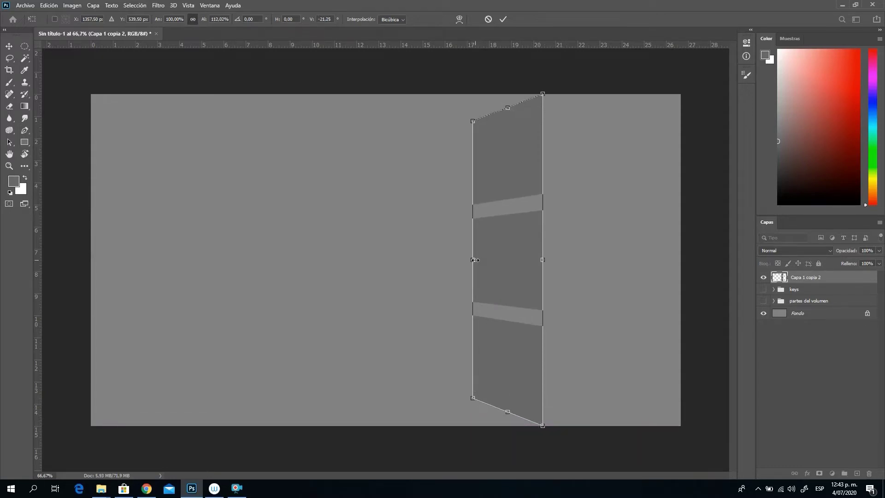
left_click_drag(473, 260, 493, 260)
left_click(503, 19)
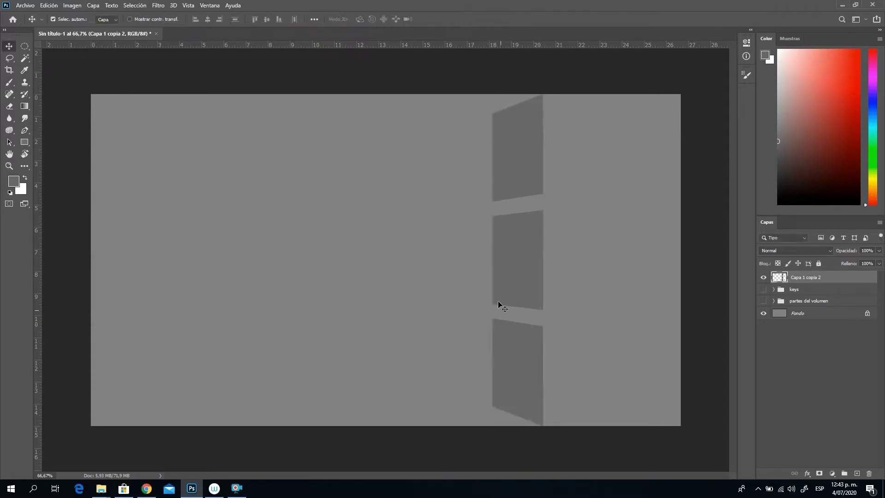
Scale the perspective panels down about their centre to 84.45% width and 96.30% height.
key("ctrl+t")
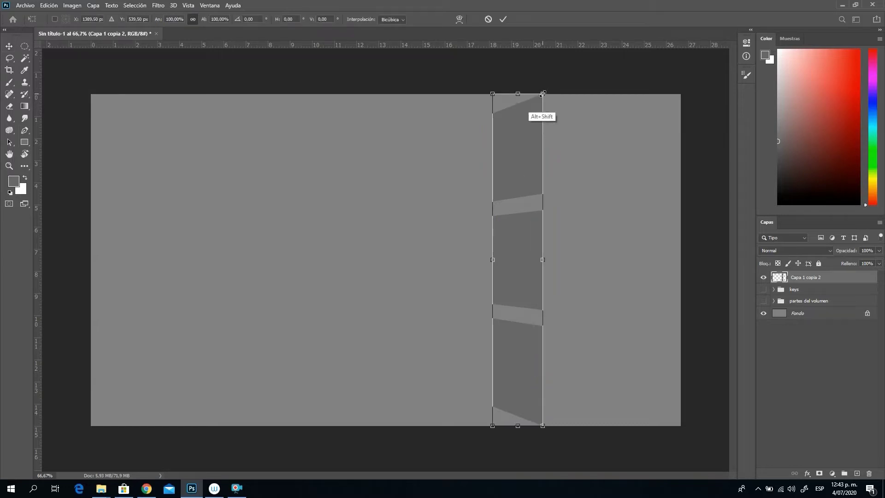
left_click_drag(543, 94, 539, 99)
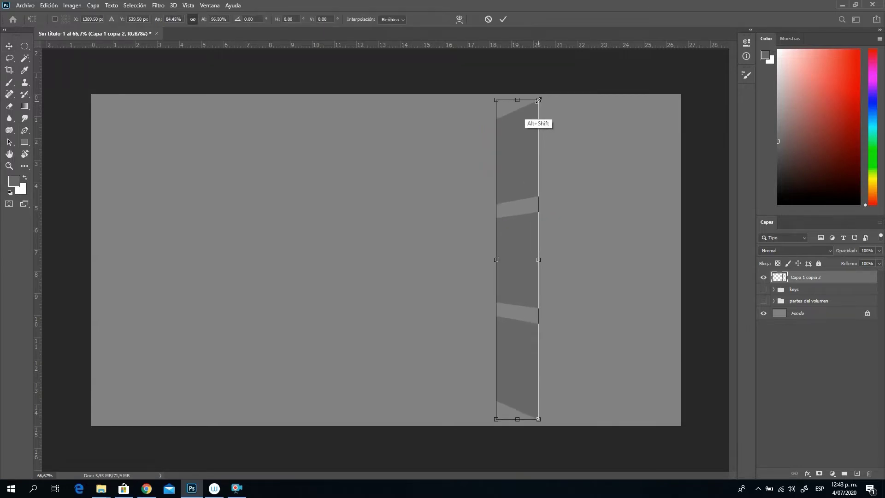
double_click(515, 163)
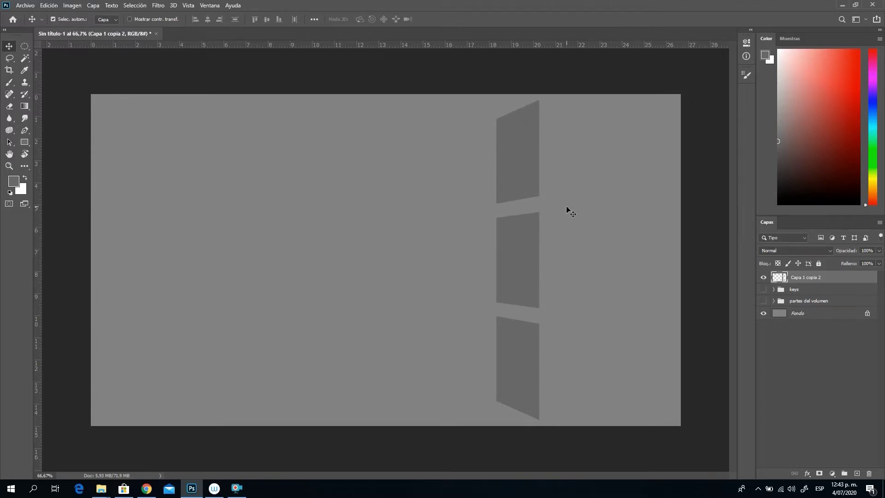
Add two new layers and draw a dark grey circle about 2 inches across on the upper one, just left of the top panel.
left_click(857, 474)
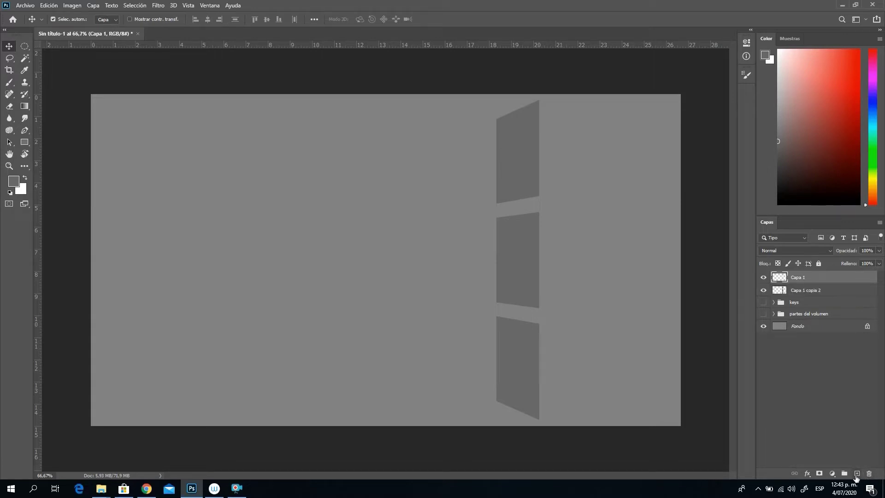
left_click(857, 473)
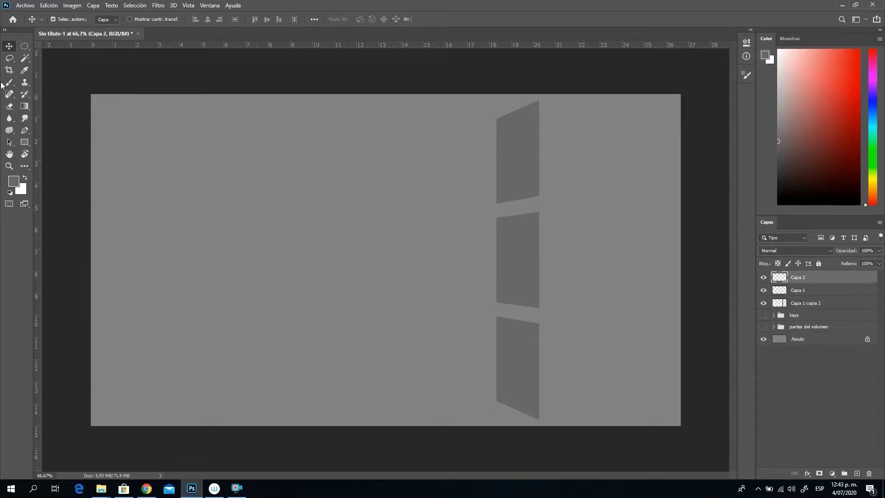
left_click(26, 142)
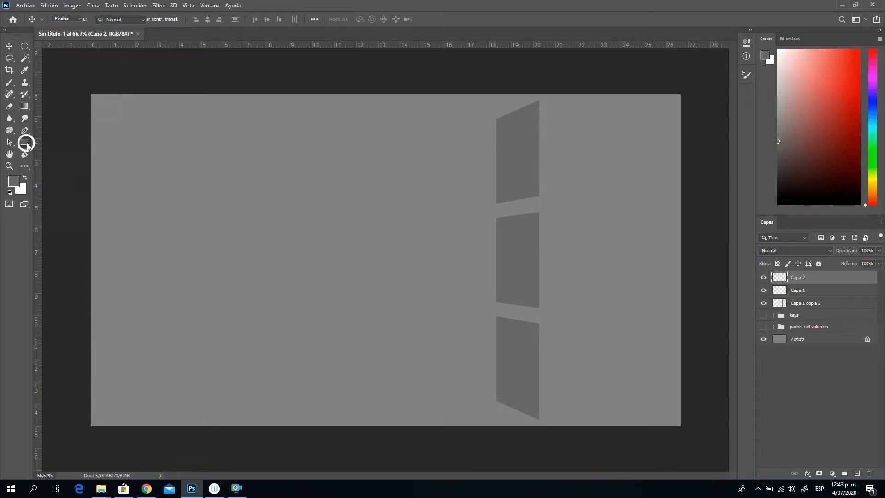
right_click(23, 142)
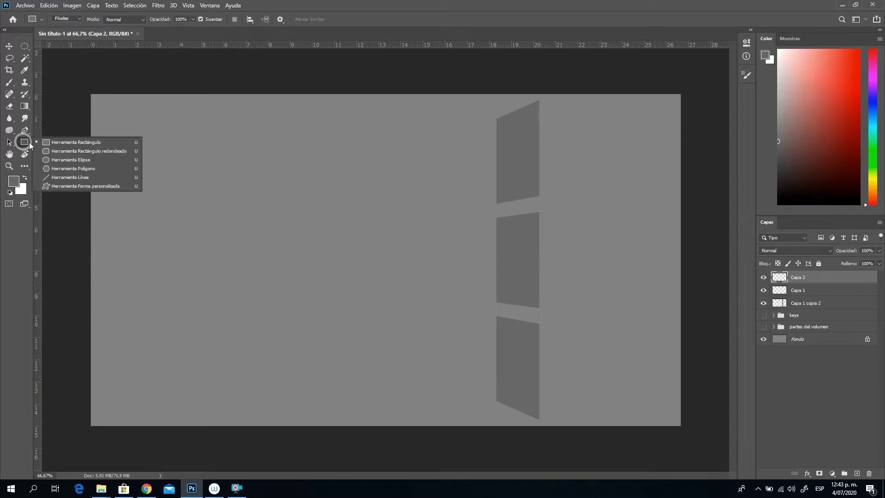
left_click(54, 160)
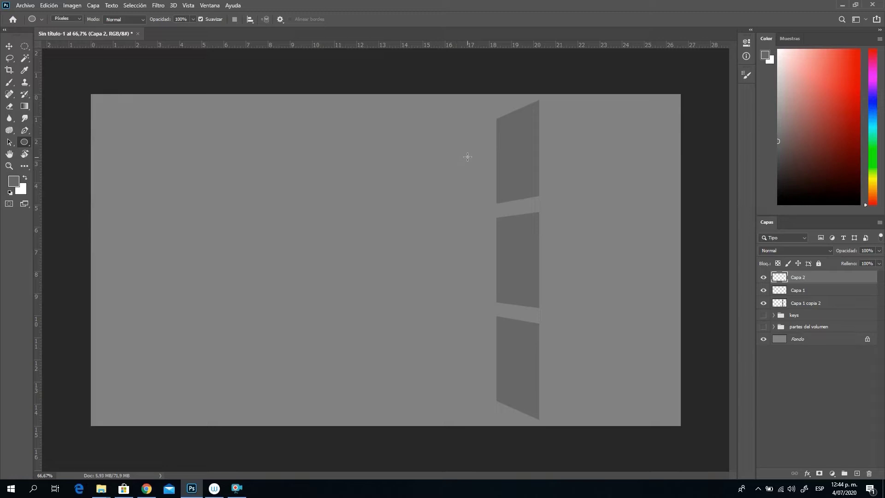
left_click_drag(441, 138, 487, 185)
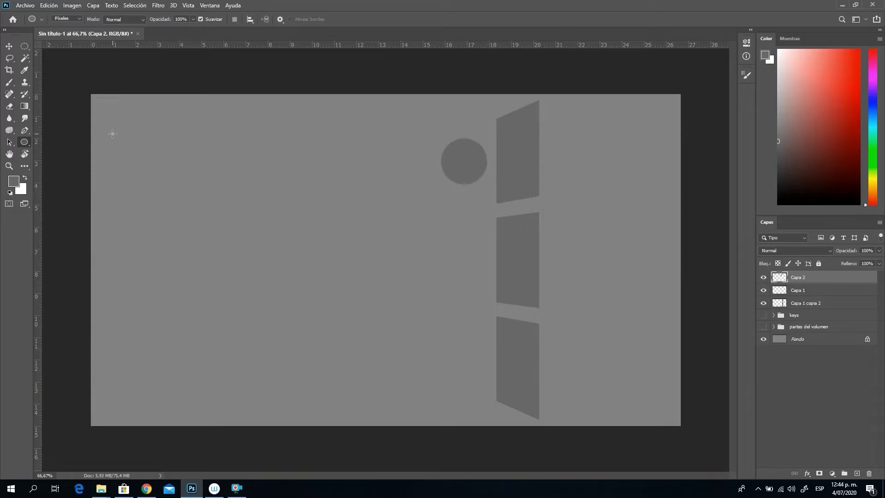
left_click(11, 47)
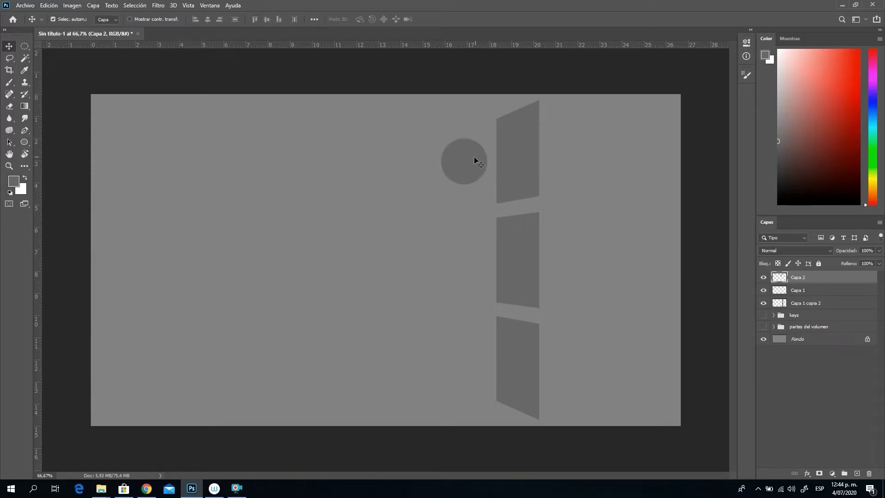
left_click_drag(468, 165, 463, 159)
Duplicate the circle layer twice and place the copies below it, beside the middle and bottom panels.
right_click(803, 280)
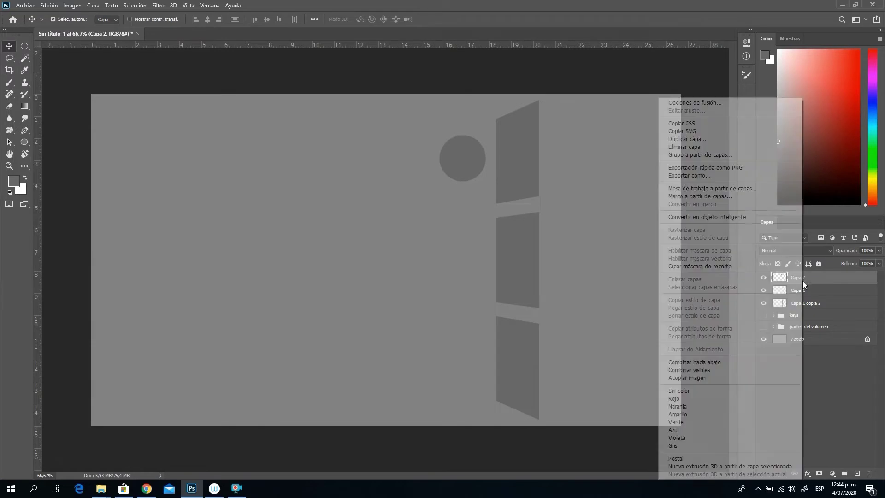
left_click(693, 138)
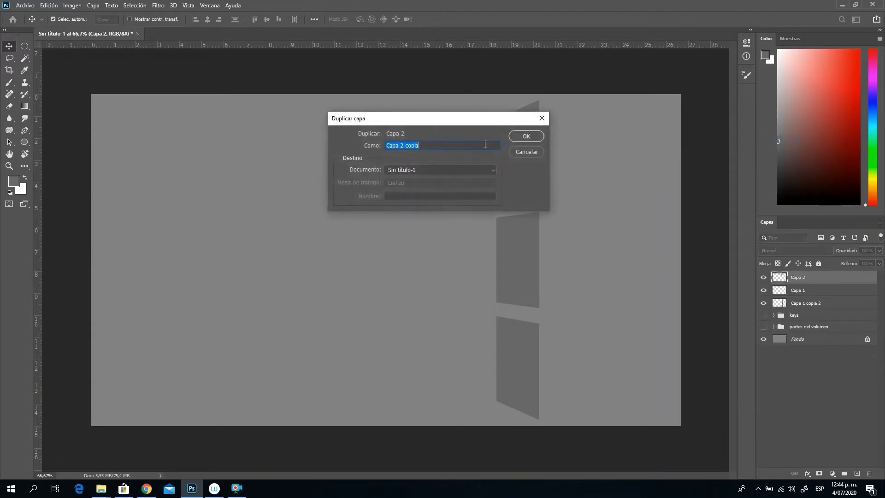
left_click(517, 137)
left_click_drag(465, 156, 463, 261)
right_click(803, 282)
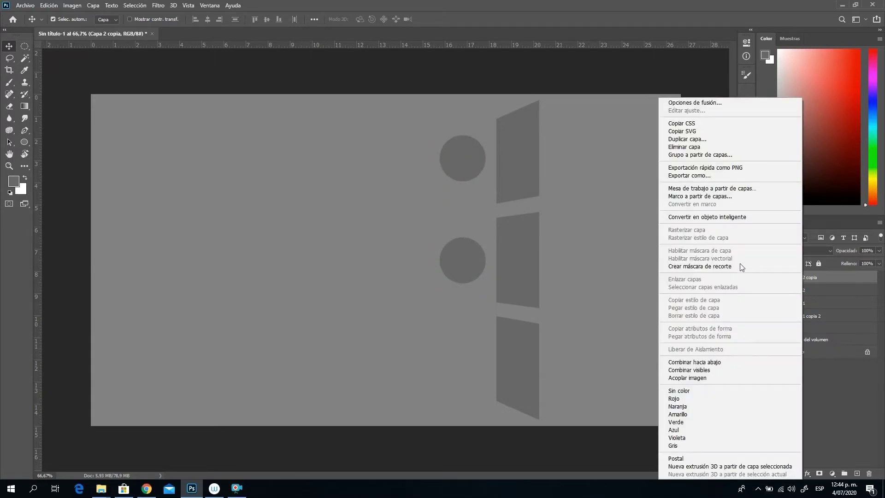
left_click(695, 145)
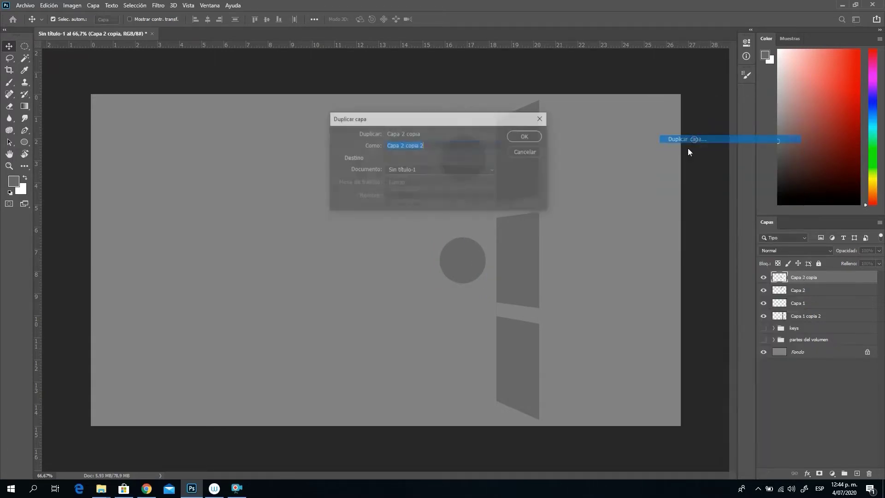
left_click(524, 139)
left_click_drag(474, 269, 459, 357)
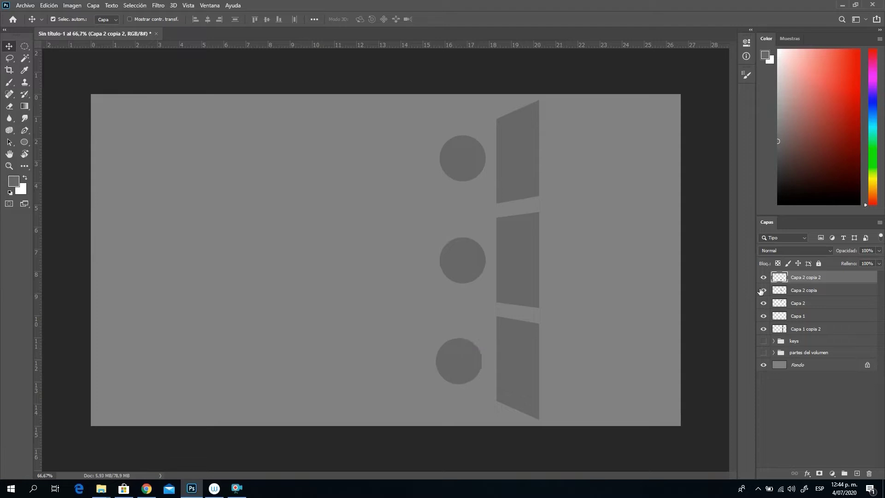
Shift the top and bottom circles slightly toward the middle one, and align all three on their horizontal centres with even vertical spacing.
left_click(794, 306, "shift")
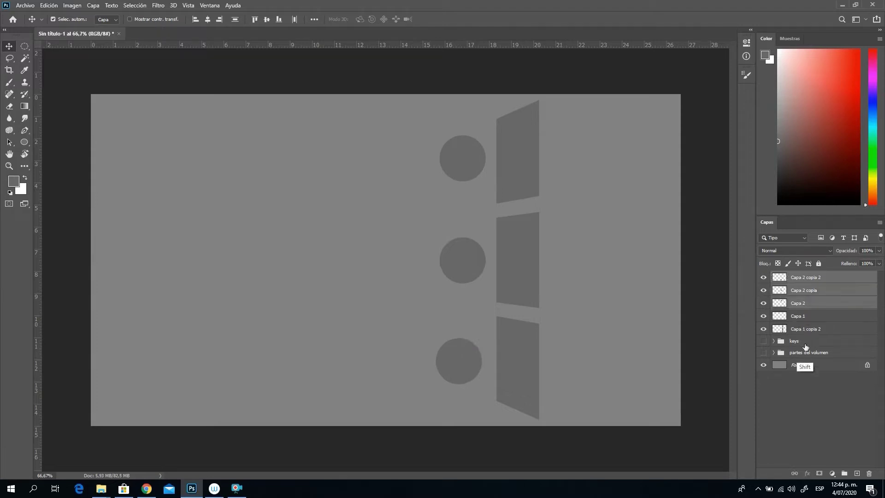
left_click(208, 19)
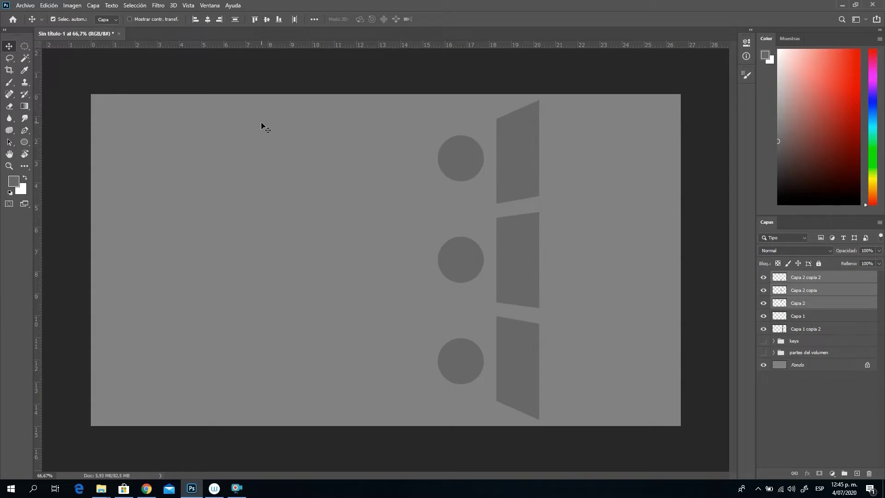
left_click(807, 303)
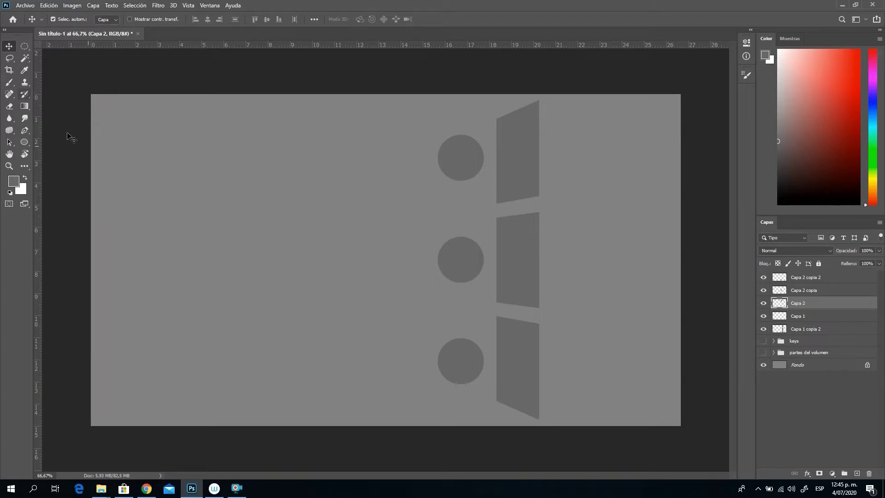
left_click(465, 368)
left_click_drag(464, 366, 463, 362)
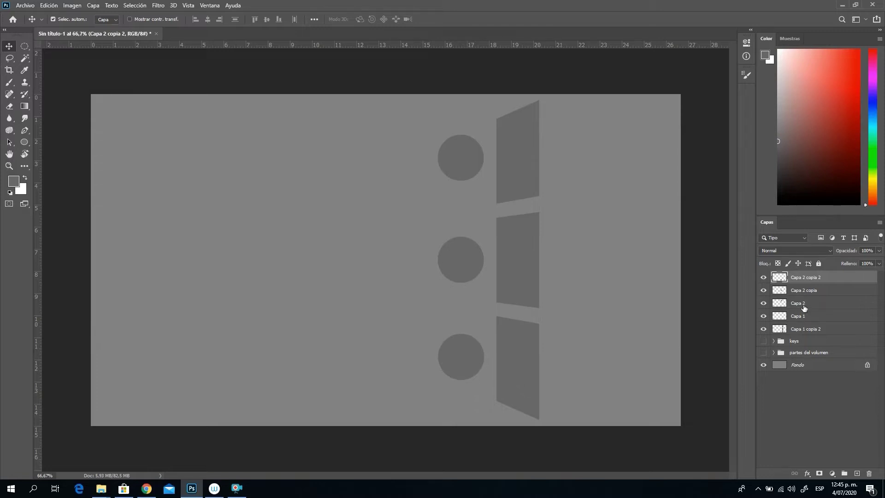
left_click(795, 302)
left_click_drag(462, 150, 462, 153)
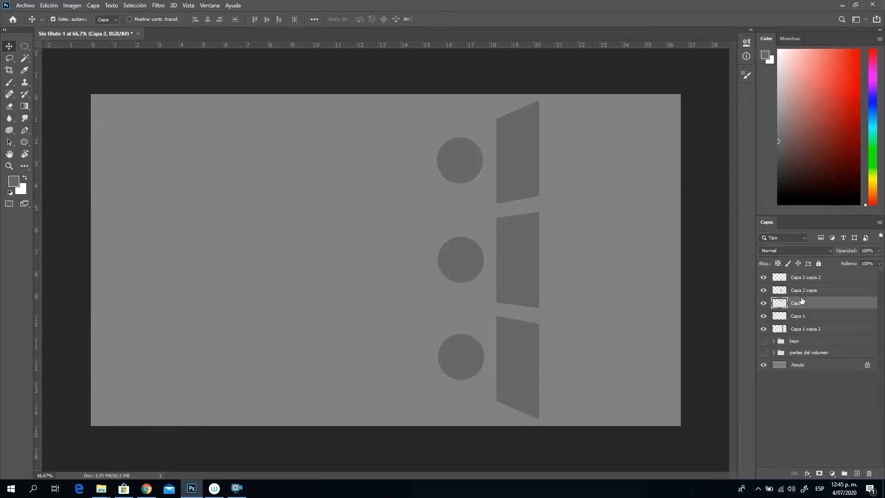
left_click(802, 280, "shift")
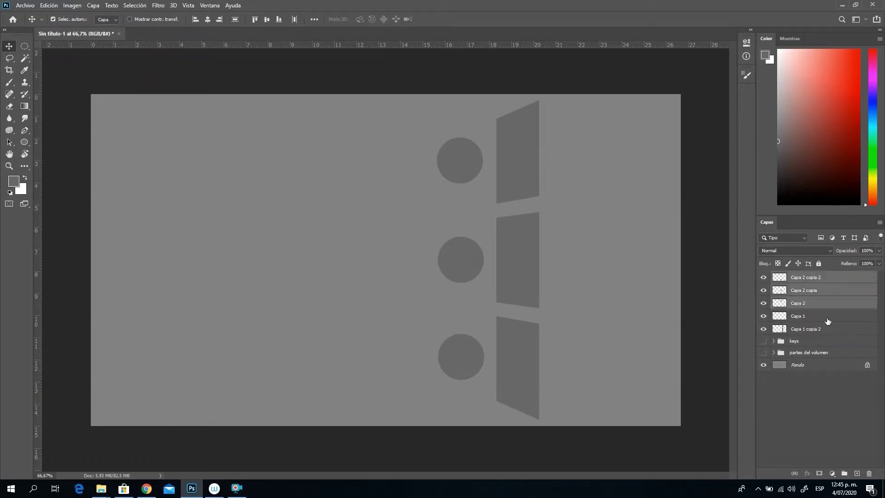
right_click(797, 301)
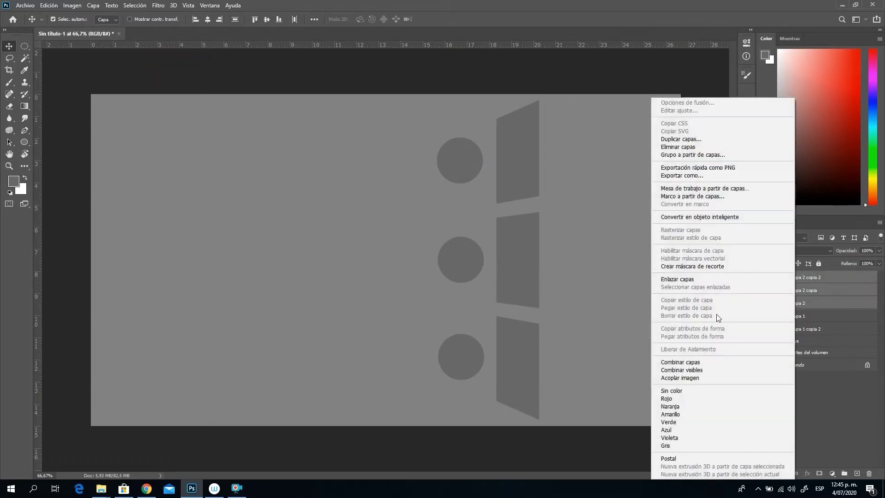
left_click(202, 20)
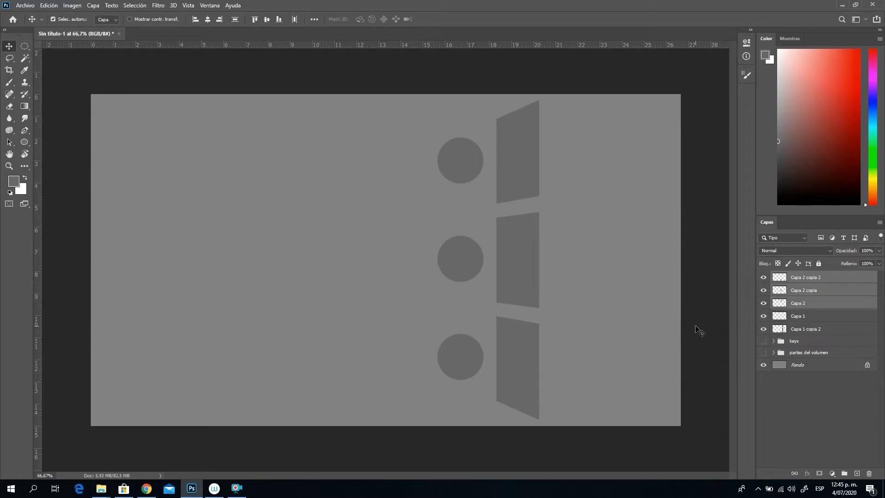
Move the empty layer Capa 1 above the three circle layers.
left_click(810, 317)
left_click(764, 317)
left_click(764, 316)
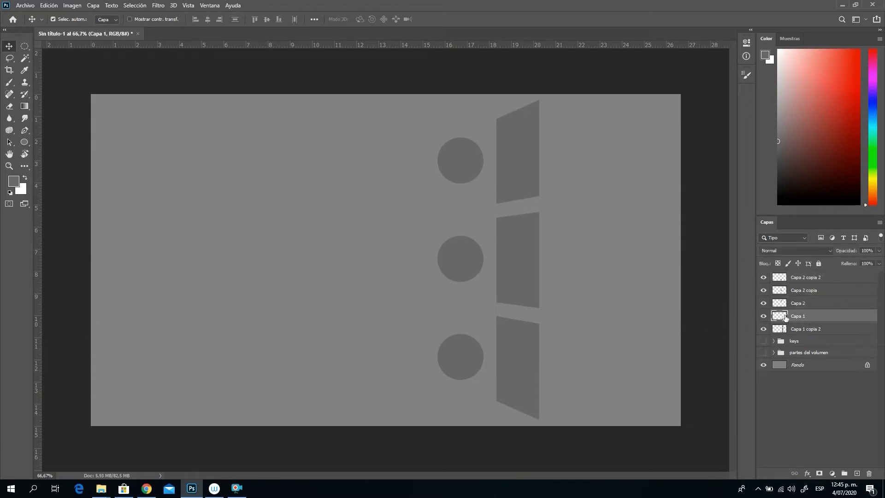
left_click_drag(821, 317, 812, 274)
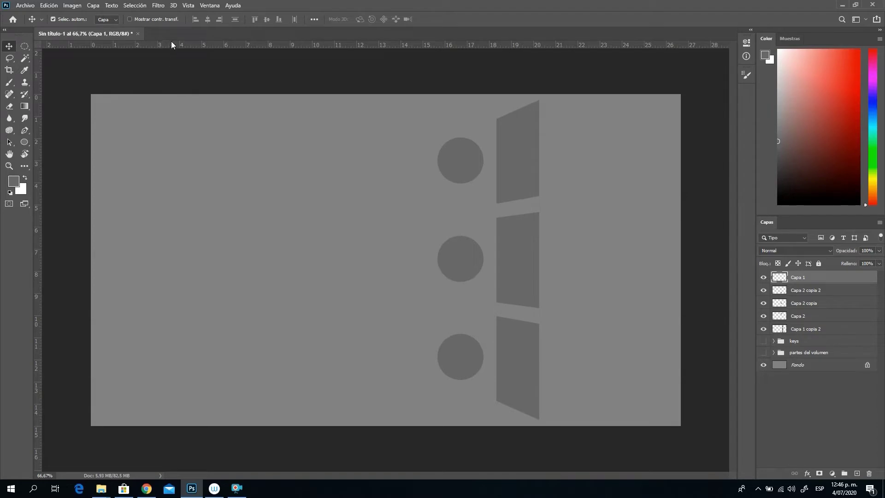
Place three horizontal guides across the canvas, one through the vertical centre of each perspective panel.
left_click(189, 5)
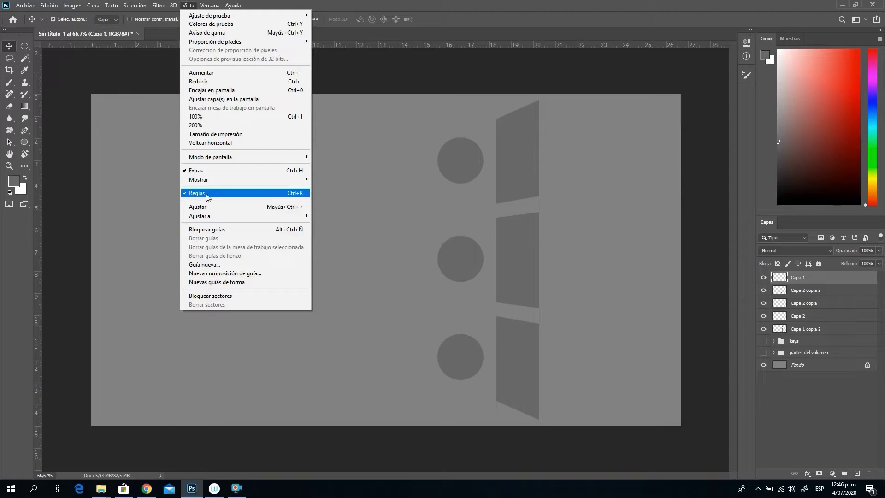
left_click(128, 49)
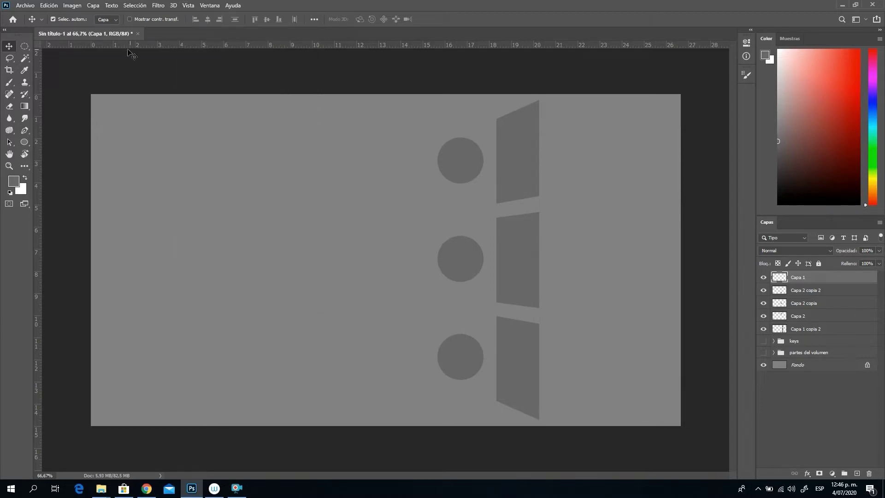
left_click_drag(392, 47, 462, 161)
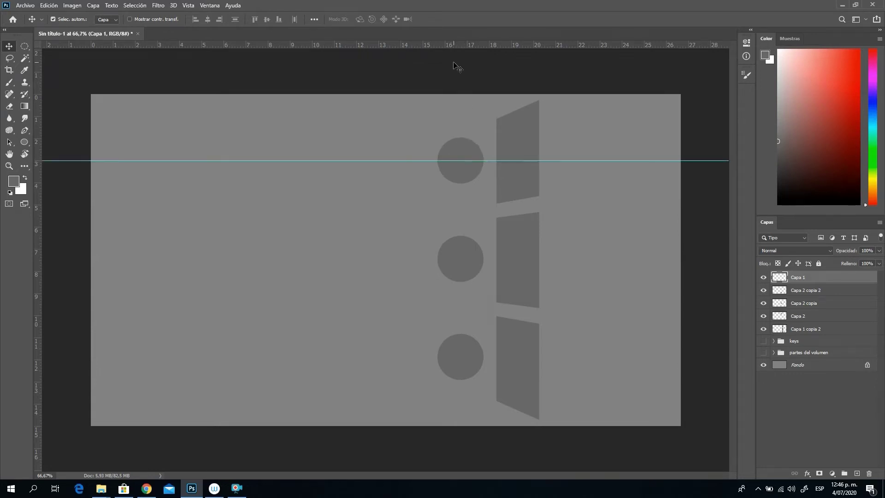
left_click_drag(454, 45, 459, 259)
left_click_drag(461, 258, 461, 259)
left_click_drag(450, 46, 504, 364)
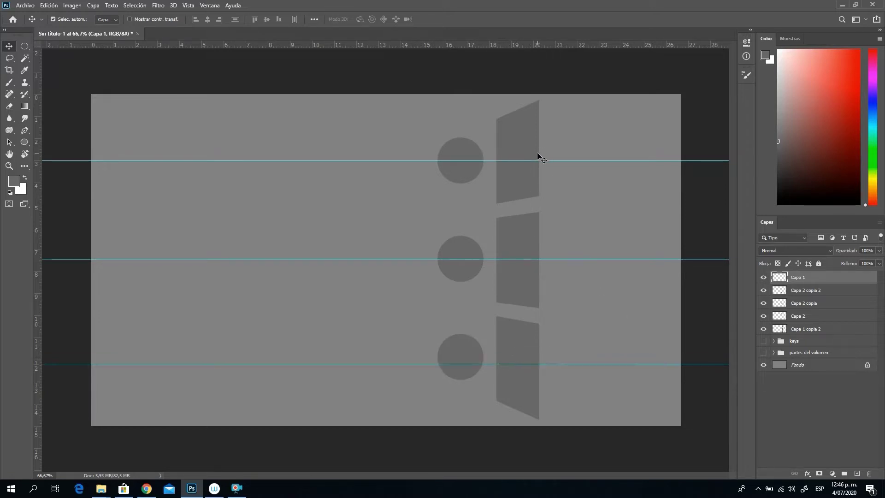
left_click_drag(545, 161, 546, 153)
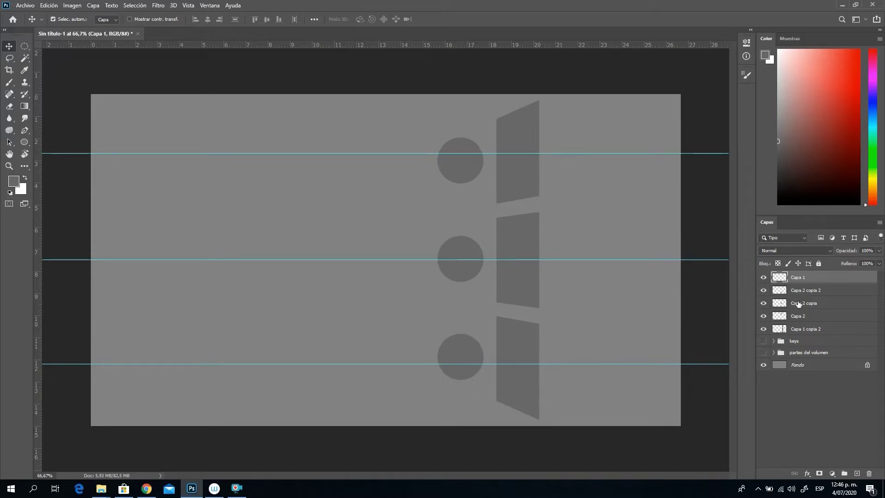
Centre the top and bottom circles on their guides and align all three circles on their horizontal centres.
left_click(799, 303)
left_click_drag(459, 171, 460, 165)
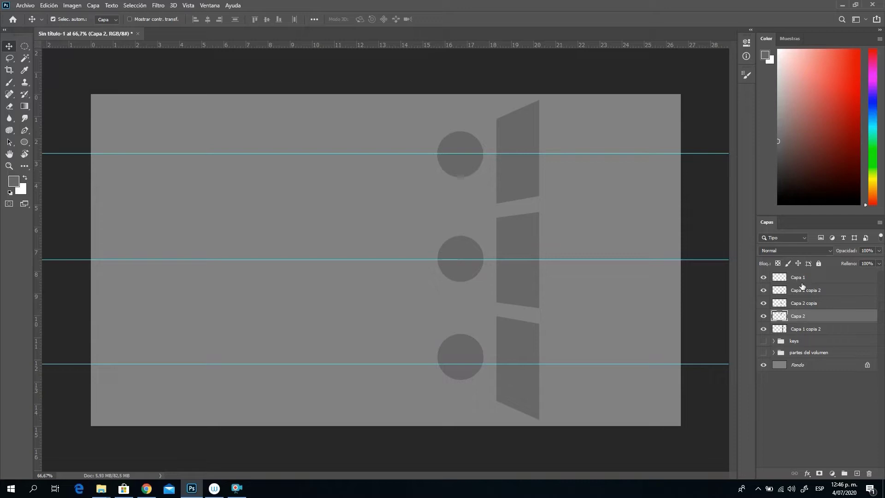
left_click(801, 293)
left_click_drag(461, 351, 459, 356)
left_click(806, 316, "shift")
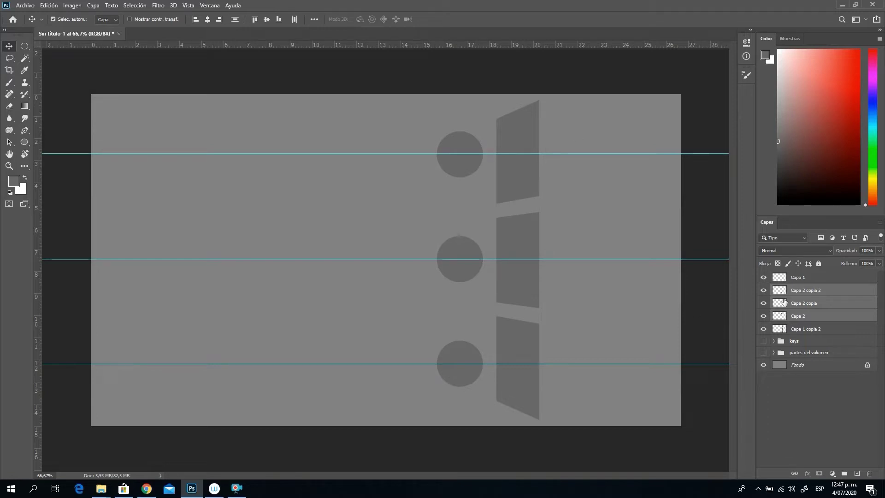
Set up a white 15 px brush on Capa 1, and add a vertical guide at about 7.3 inches.
left_click(808, 279)
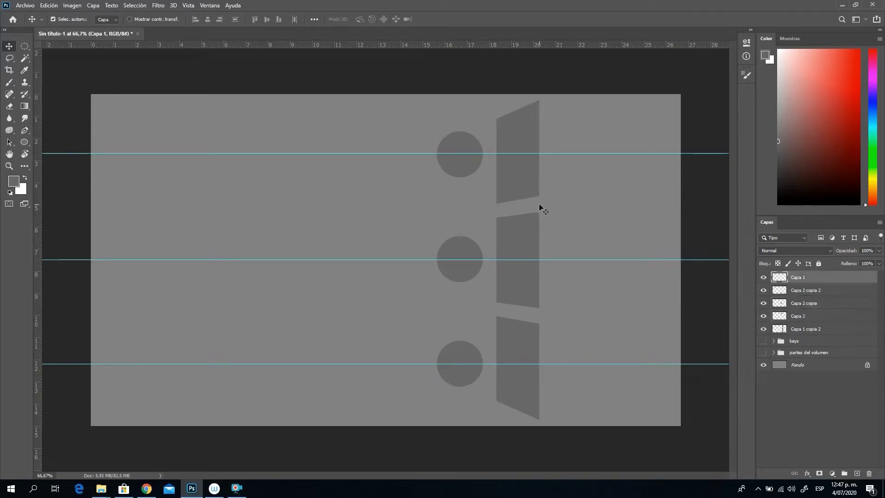
left_click(9, 82)
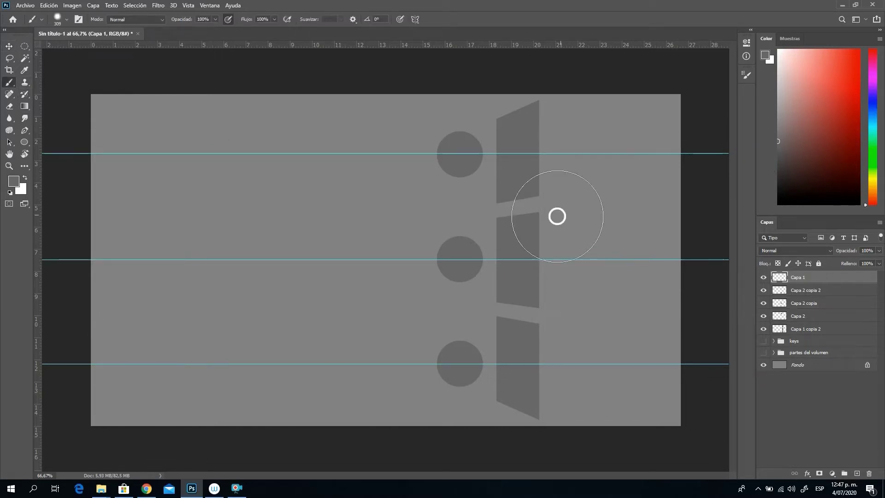
right_click(575, 209)
left_click(624, 226)
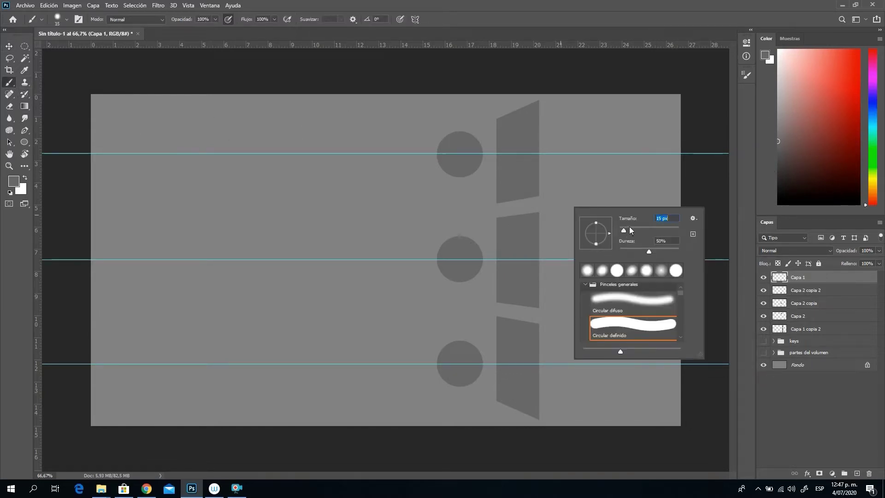
left_click_drag(796, 75, 777, 49)
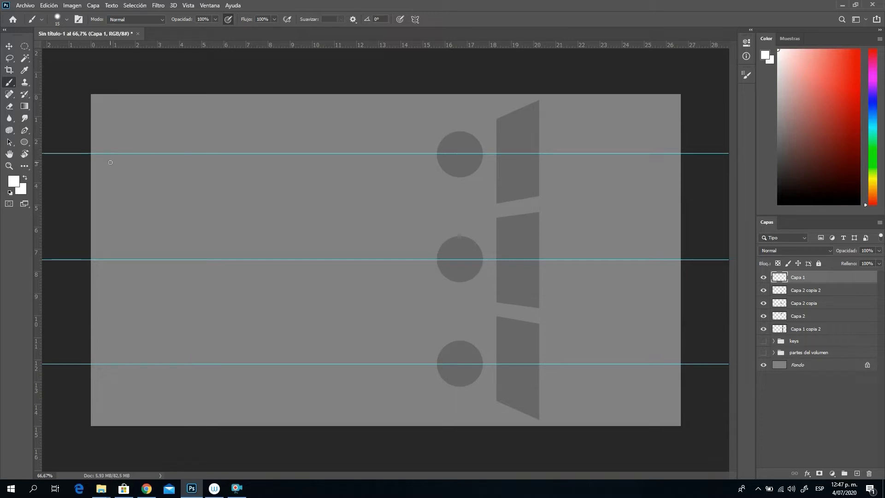
left_click_drag(36, 160, 252, 196)
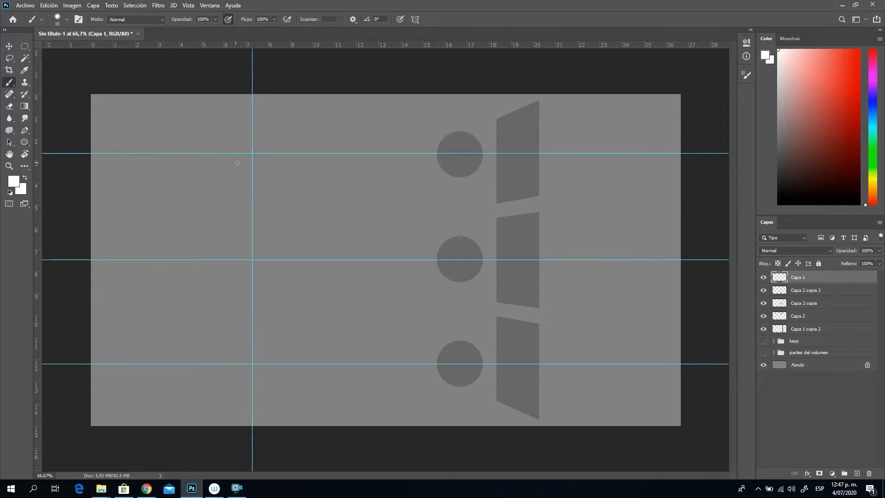
Reduce the brush to 9 px and paint a white dot where the vertical guide crosses the top guide.
right_click(255, 170)
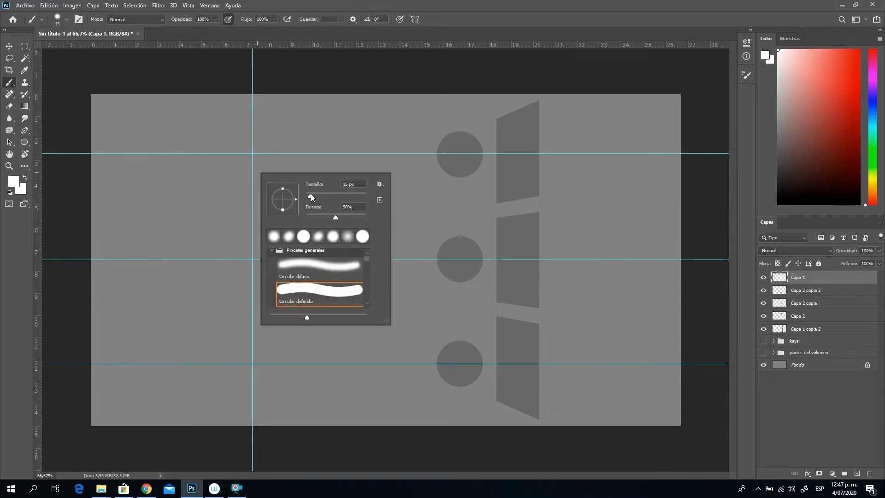
left_click_drag(311, 198, 308, 192)
key("Return")
left_click(252, 152)
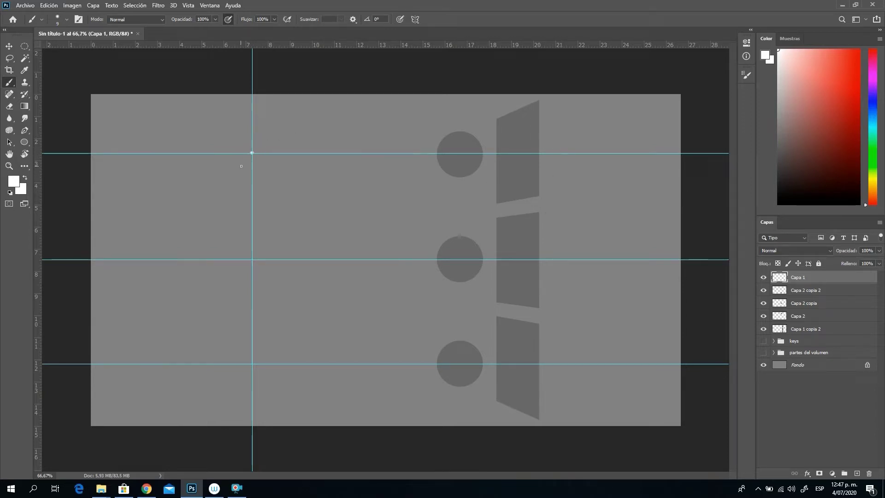
left_click(243, 138, "shift")
mouse_move(252, 154)
left_mouse_down()
mouse_move(254, 118)
mouse_move(262, 140)
left_mouse_up()
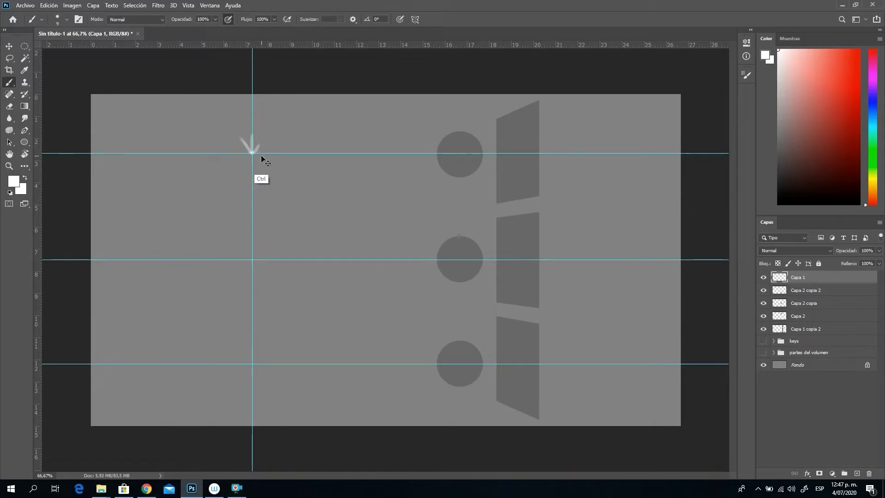
key("ctrl+alt+z")
key("ctrl+alt+z")
key("ctrl+z")
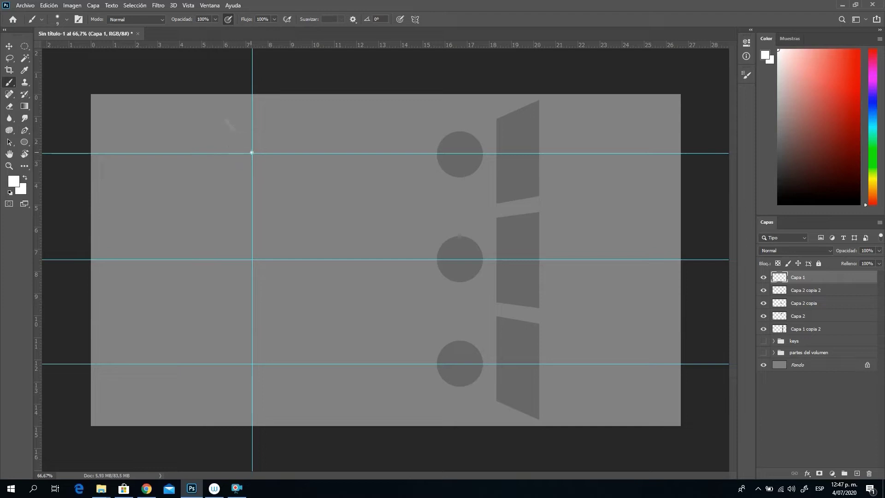
Paint thin white rays radiating in all directions from the dot on the top guide.
key("ctrl+shift+z")
key("ctrl+shift+z")
key("ctrl+shift+z")
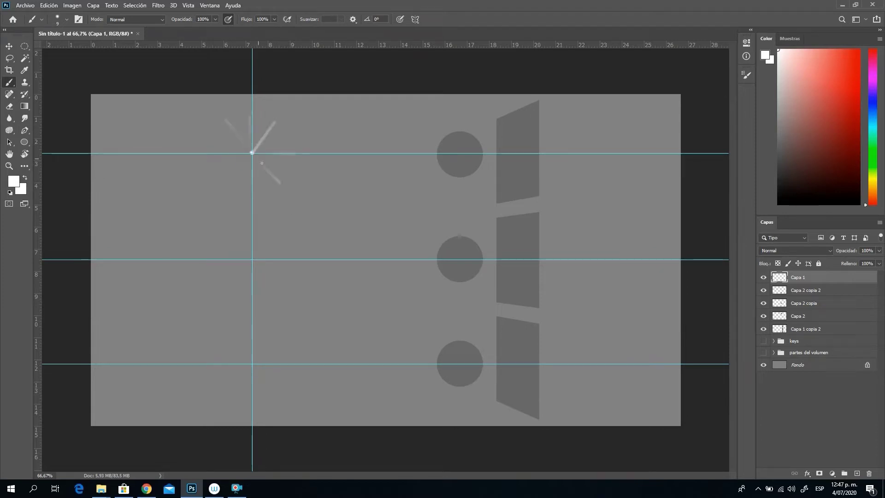
left_click(253, 193, "shift")
key("ctrl+shift+z")
key("ctrl+shift+z")
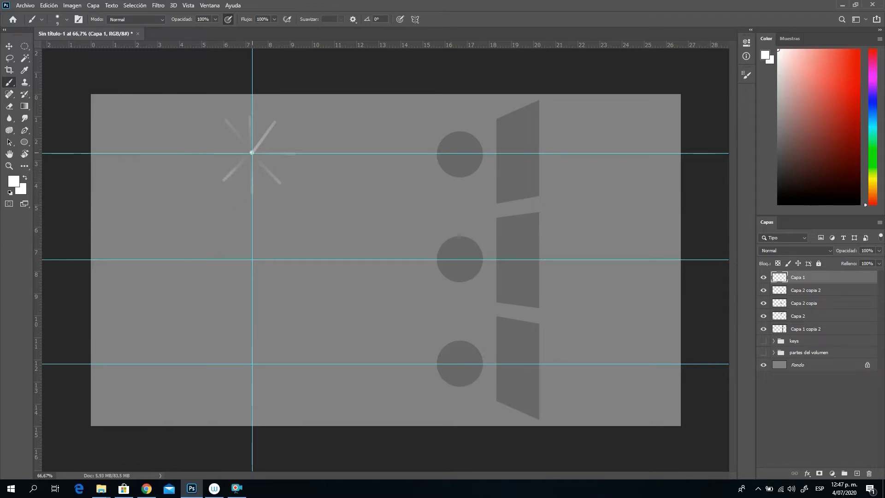
key("ctrl+shift+z")
key("ctrl+shift+z")
Paint a white blob on the middle guide at the vertical guide and, with a 34 px brush, a short vertical bar across the bottom guide.
left_click_drag(249, 260, 259, 261)
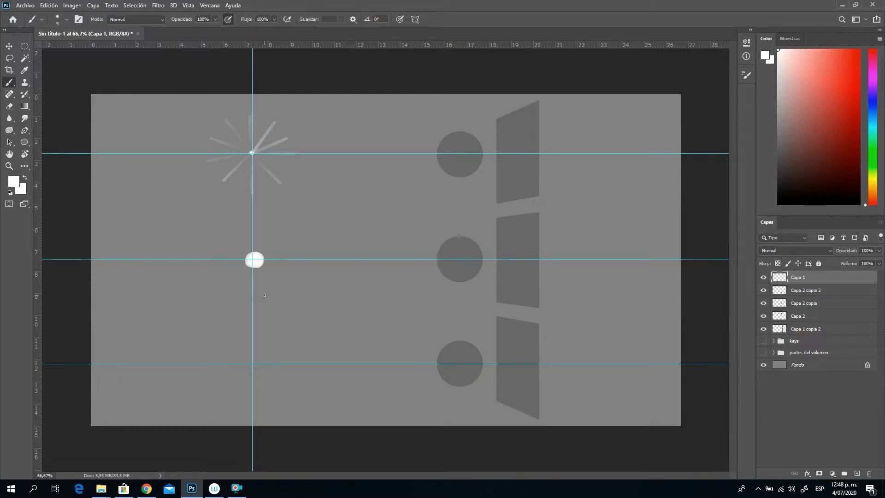
right_click(281, 362)
left_click_drag(319, 349, 320, 349)
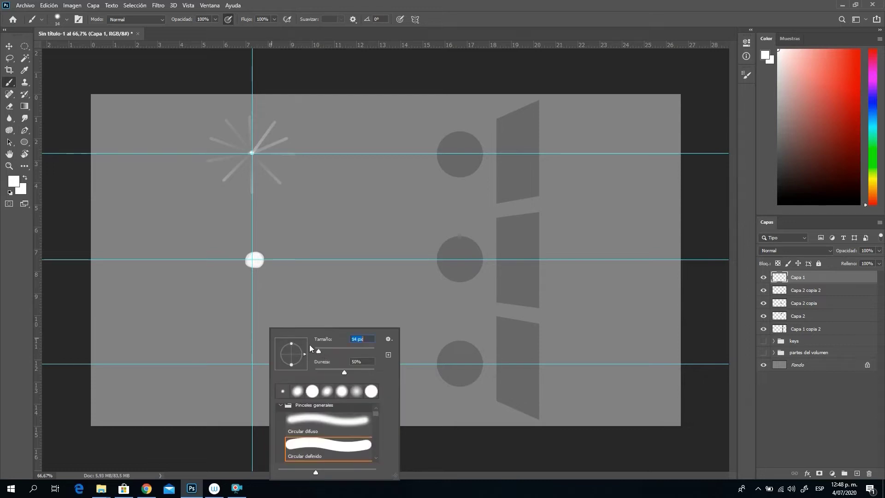
left_click(322, 350)
left_click(325, 349)
left_click(251, 341)
mouse_move(251, 342)
left_mouse_down()
mouse_move(252, 384)
mouse_move(251, 362)
left_mouse_up()
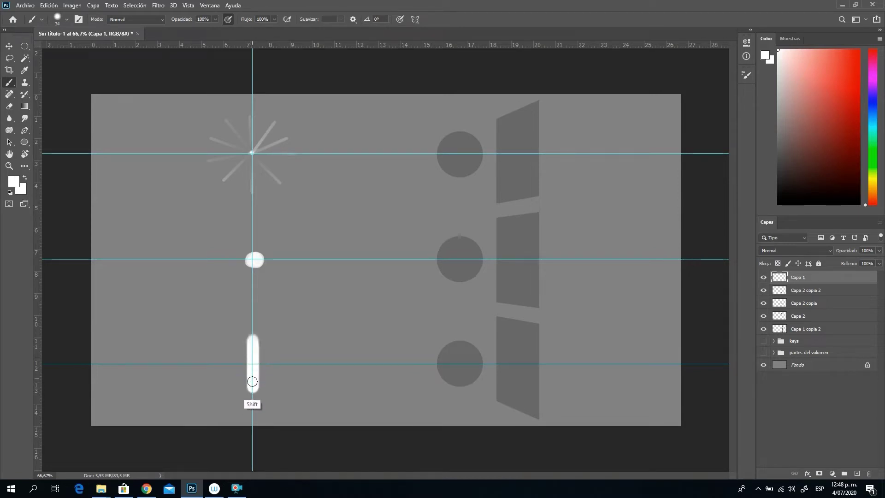
Handwrite the labels Point light, Spot light and Area Light beside the three light sources with a 4 px white brush at 100% hardness.
right_click(356, 331)
left_click_drag(422, 363, 477, 360)
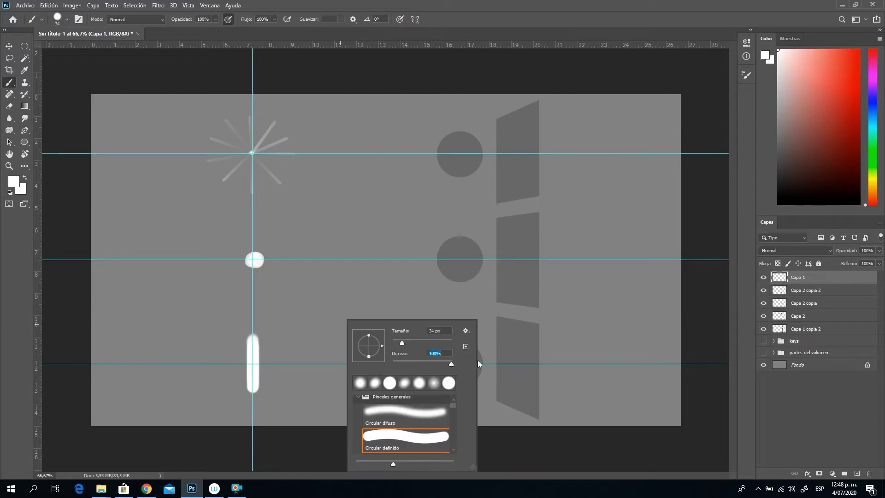
left_click(252, 361)
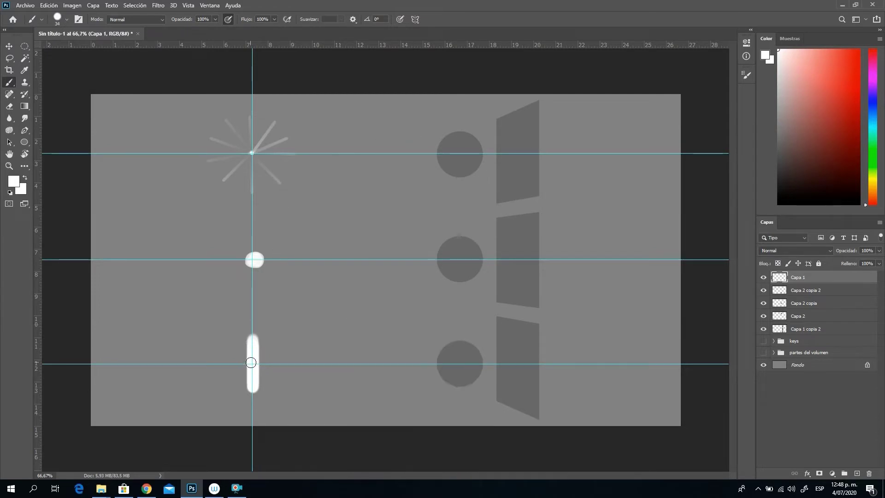
right_click(330, 253)
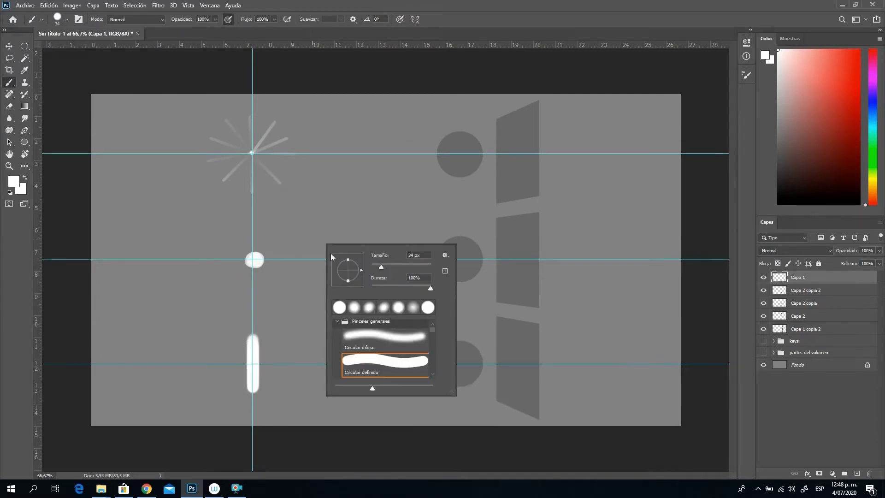
left_click(429, 257)
type("4")
key("Return")
mouse_move(143, 125)
left_mouse_down()
mouse_move(164, 128)
mouse_move(173, 142)
mouse_move(178, 131)
mouse_move(197, 141)
left_mouse_up()
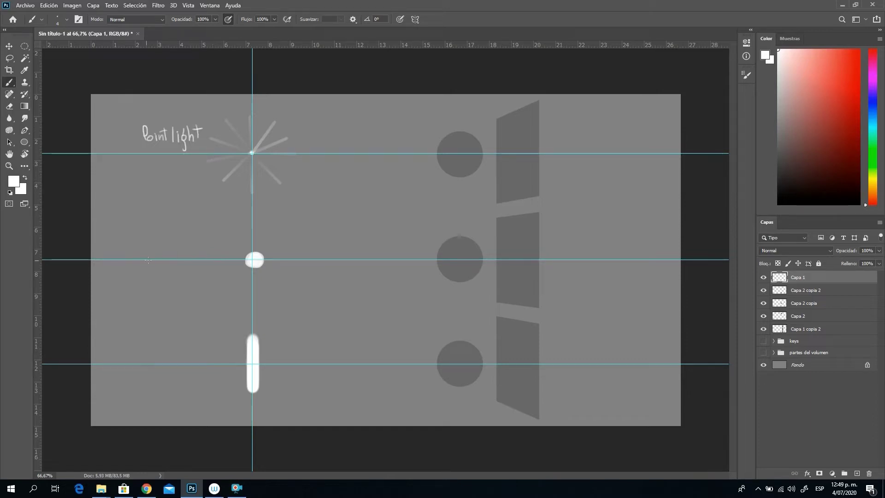
mouse_move(159, 253)
left_mouse_down()
mouse_move(153, 261)
mouse_move(174, 256)
left_mouse_up()
mouse_move(177, 248)
left_mouse_down()
mouse_move(177, 260)
mouse_move(178, 251)
mouse_move(193, 263)
mouse_move(201, 257)
mouse_move(196, 270)
mouse_move(209, 267)
left_mouse_up()
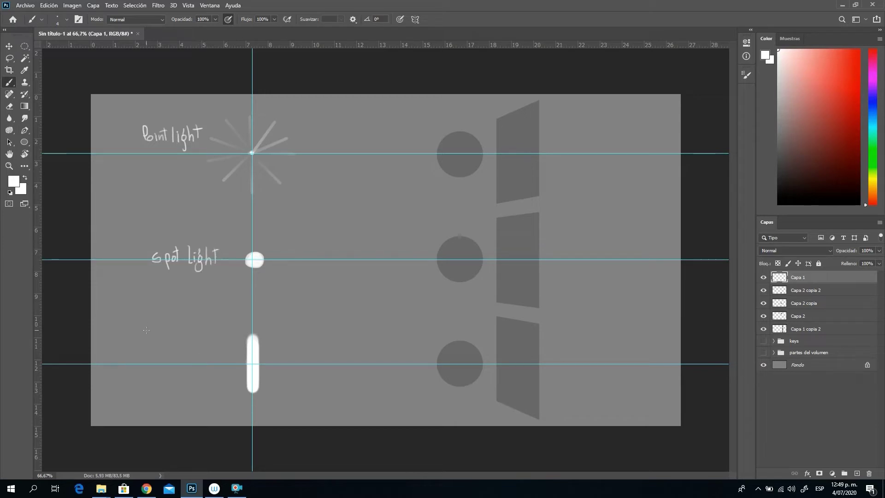
mouse_move(139, 371)
left_mouse_down()
mouse_move(193, 365)
mouse_move(190, 379)
mouse_move(211, 354)
left_mouse_up()
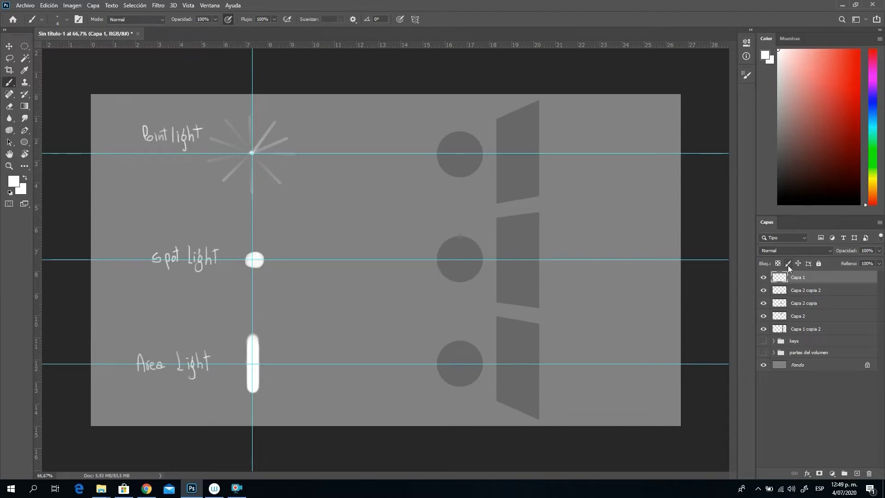
Set Capa 1's blend mode to Trama and pick a saturated yellow as the brush colour.
left_click(797, 250)
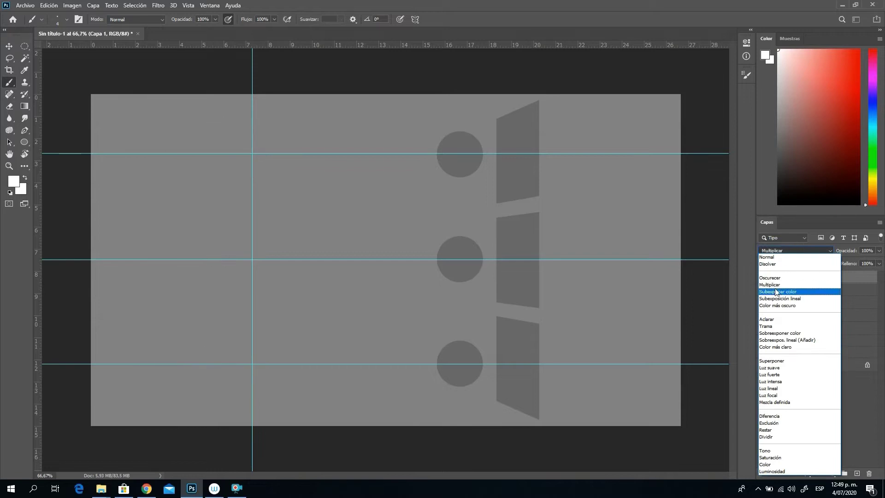
left_click(772, 328)
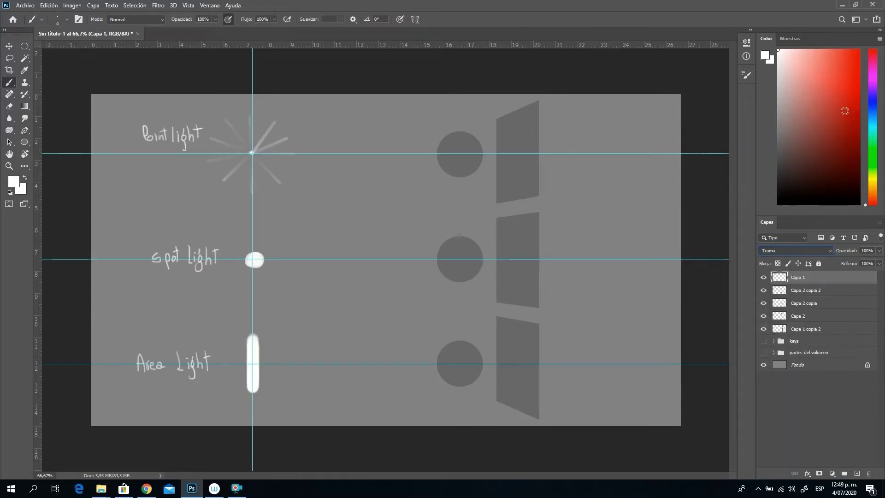
left_click(875, 180)
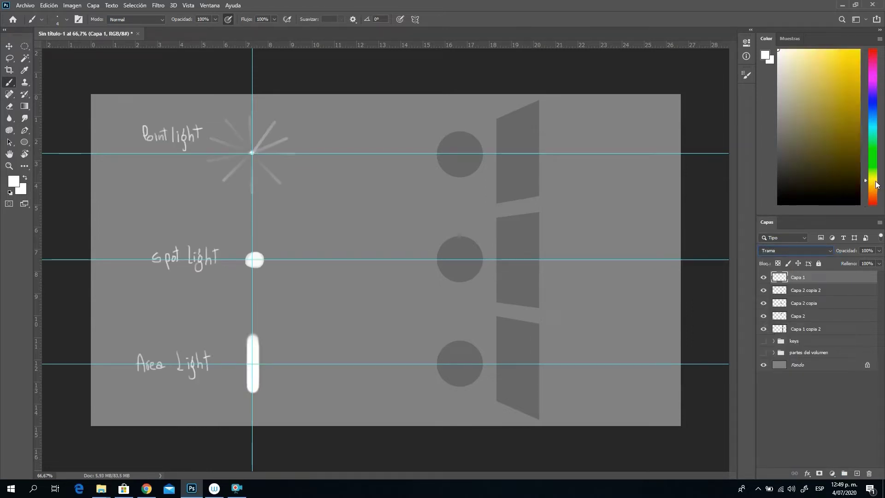
left_click(858, 50)
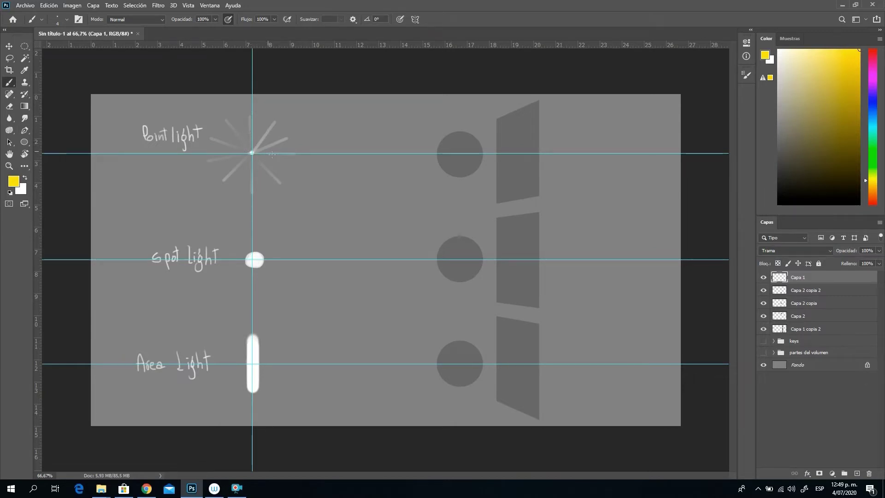
Draw two thin straight yellow lines from the point light past the top circle's upper and lower edges onto the top panel.
left_click(514, 121, "shift")
key("ctrl+z")
left_click(514, 124, "shift")
left_click(252, 153, "shift")
left_click(511, 185, "shift")
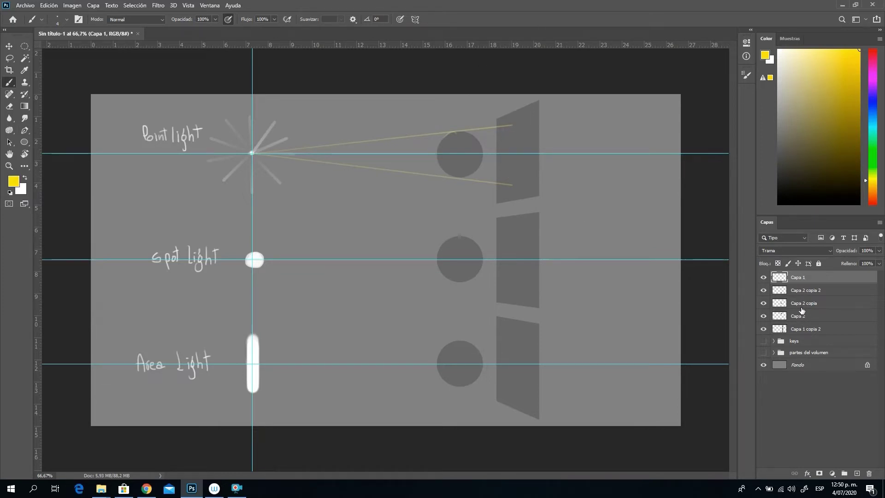
Lock the transparent pixels of Capa 2, Capa 1 copia 2, Capa 2 copia and Capa 2 copia 2.
left_click(800, 319)
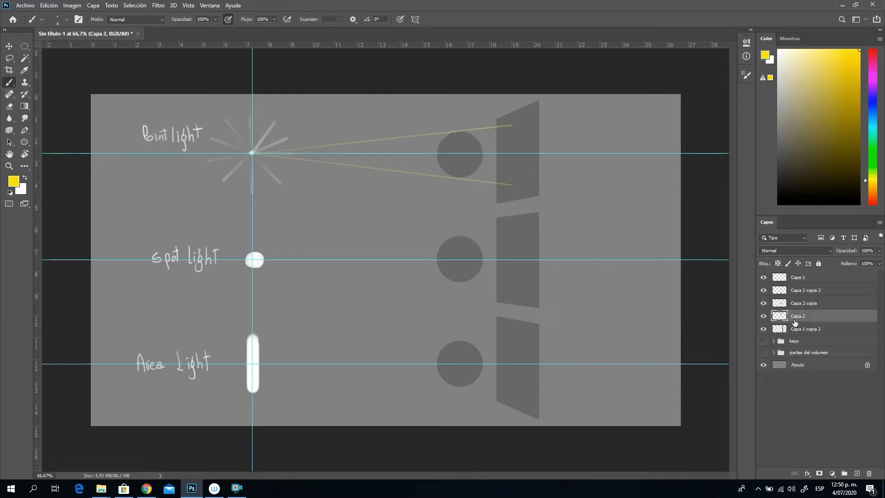
left_click(778, 263)
left_click(798, 330)
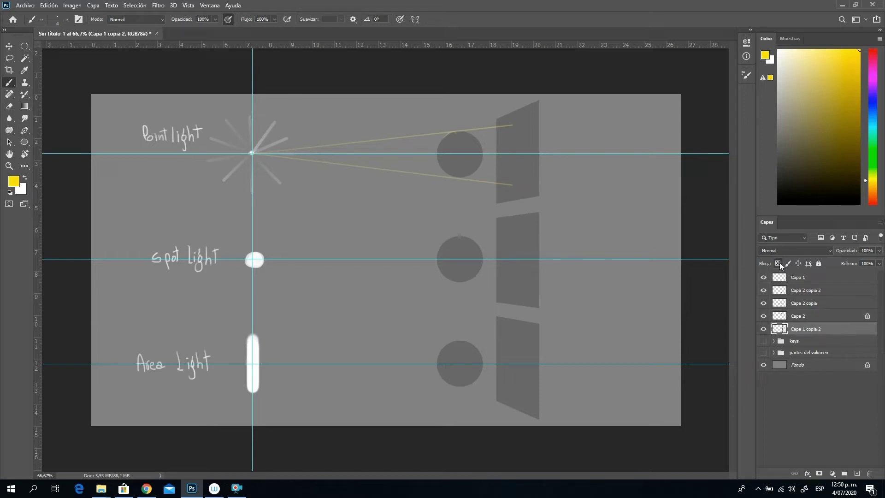
left_click(797, 319)
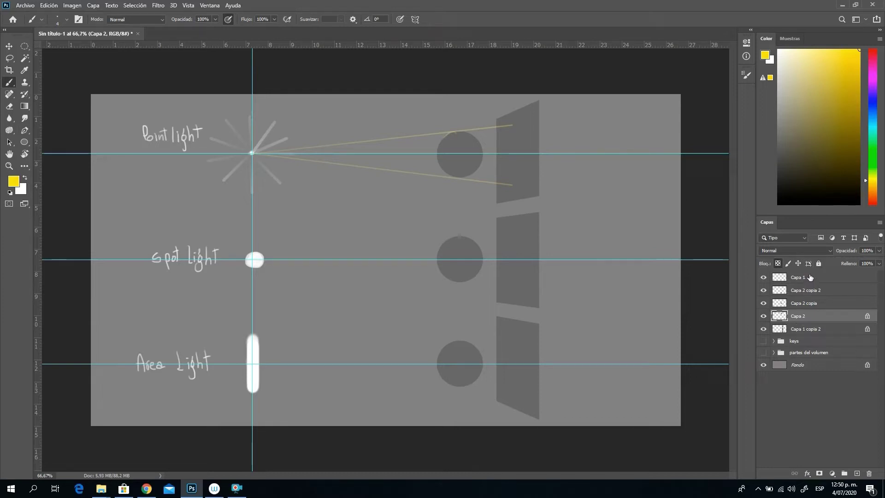
left_click(796, 304)
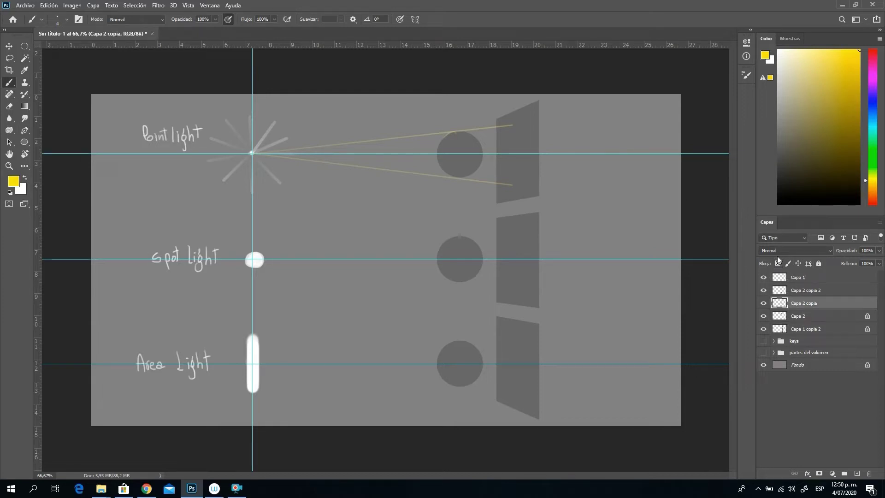
left_click(778, 264)
left_click(798, 291)
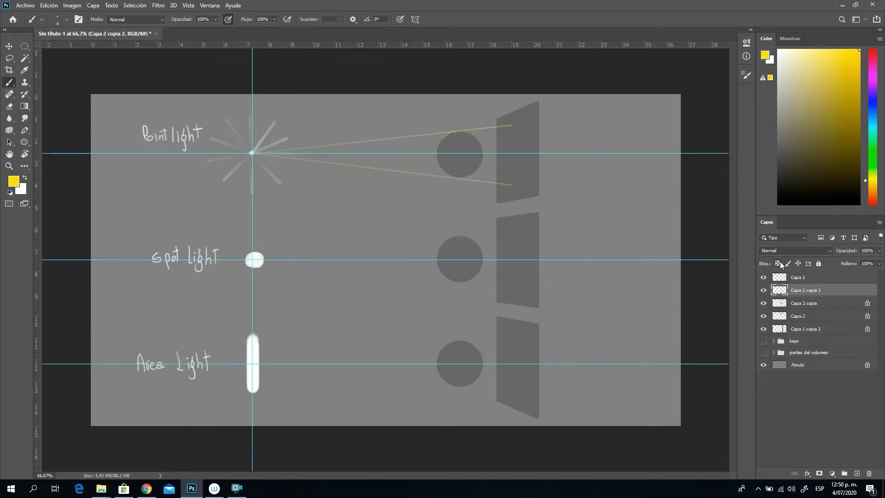
key("slash")
Paint a near-black shadow over the side of the top circle facing away from the light, on Capa 2 with a 29 px brush.
left_click(804, 316)
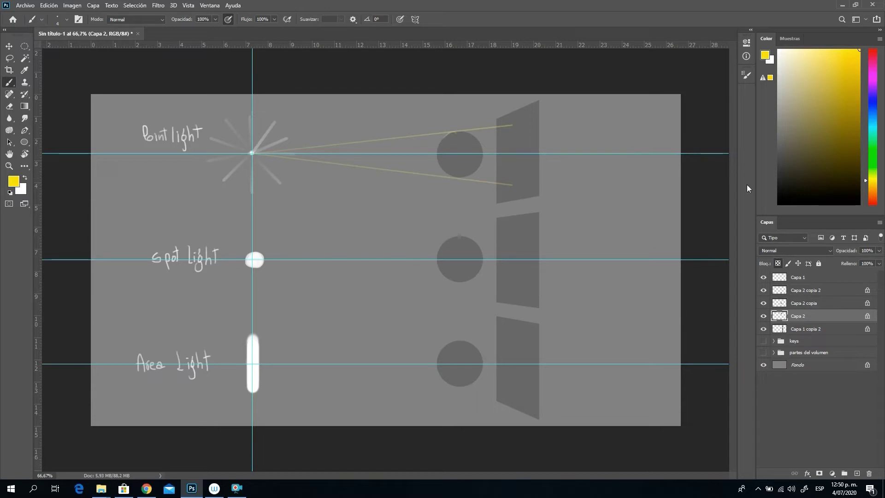
left_click_drag(791, 179, 778, 180)
right_click(439, 189)
left_click_drag(486, 212, 496, 212)
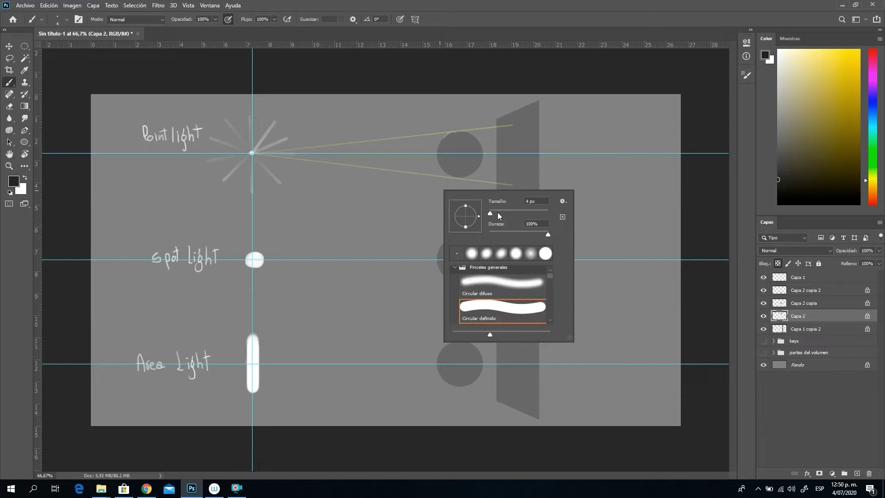
left_click(464, 129)
mouse_move(462, 133)
left_mouse_down()
mouse_move(459, 184)
mouse_move(473, 148)
mouse_move(473, 177)
mouse_move(475, 155)
mouse_move(466, 186)
mouse_move(469, 129)
left_mouse_up()
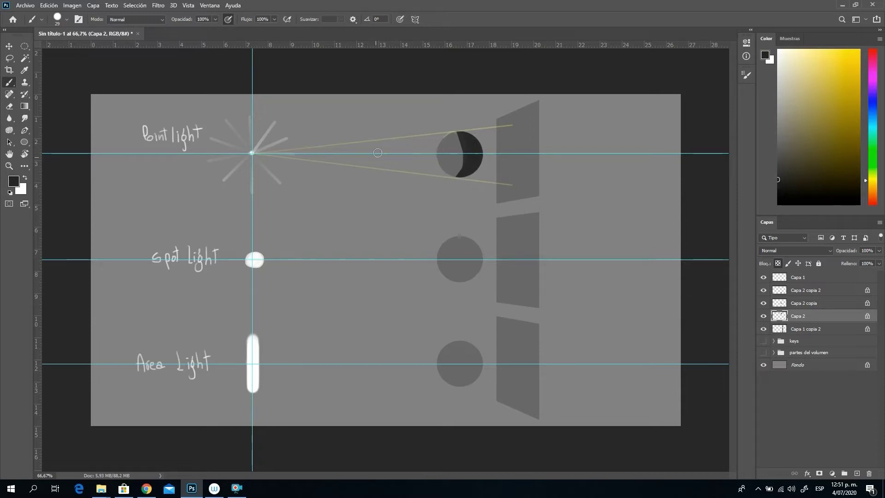
Reshape the shadow edge on the top circle by repainting its lit side mid-grey with a large flattened brush at 90°, undoing the last stroke.
right_click(438, 182)
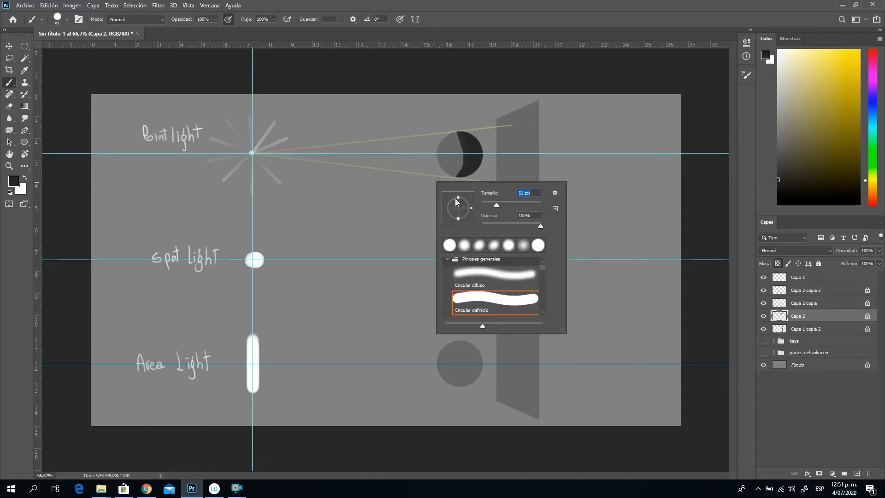
left_click_drag(457, 202, 467, 208)
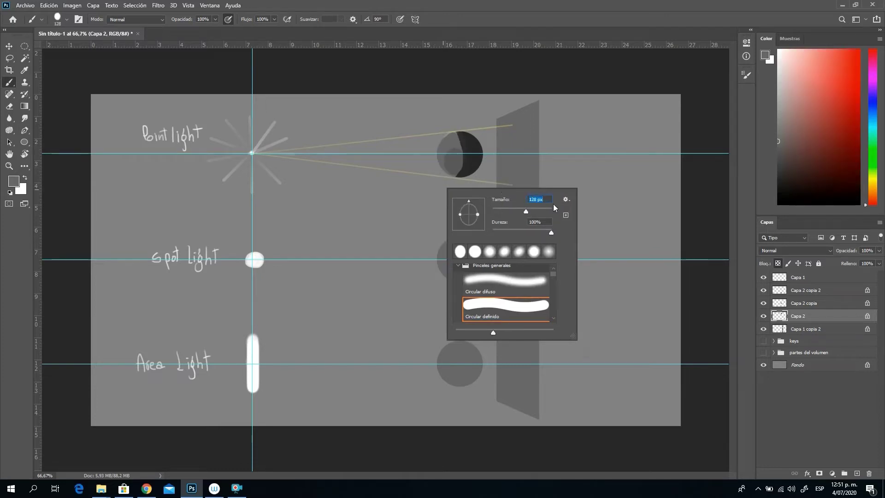
left_click(538, 209)
left_click(427, 153)
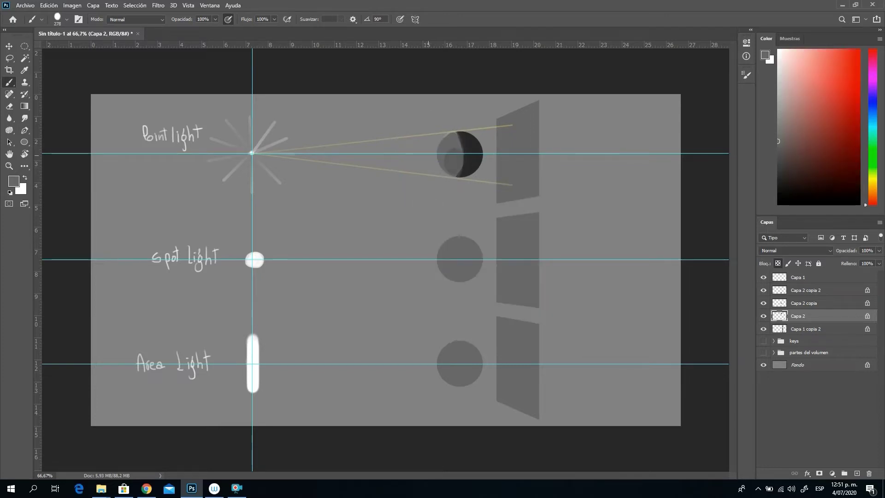
left_click_drag(428, 149, 431, 155)
key("ctrl+z")
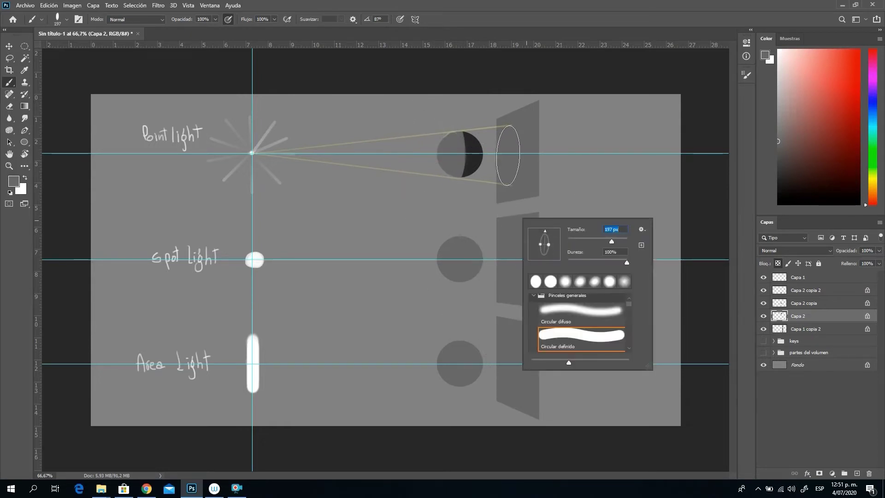
Stamp the top circle's cast shadow as a dark ellipse on the top panel, on Capa 1 copia 2 with a 197 px brush at 91°.
left_click(794, 186)
left_click(782, 182)
left_click(470, 145, "alt")
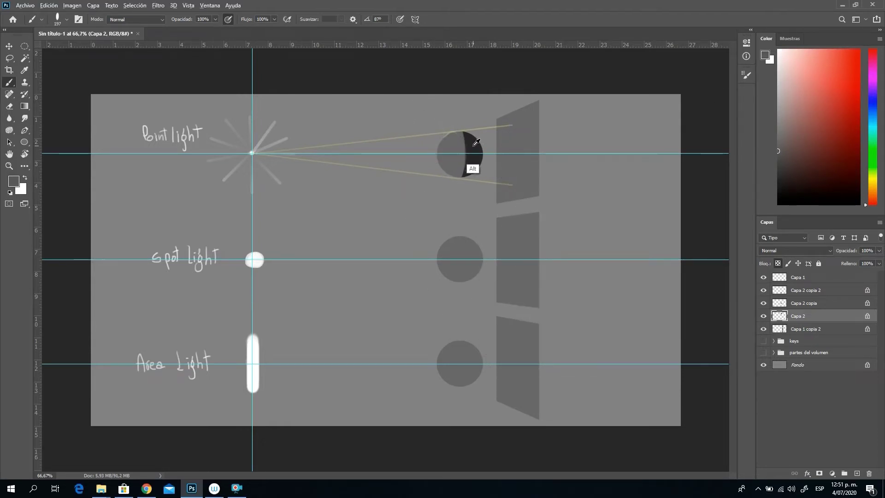
key("Right")
key("Right")
key("Right")
key("Right")
right_click(514, 156)
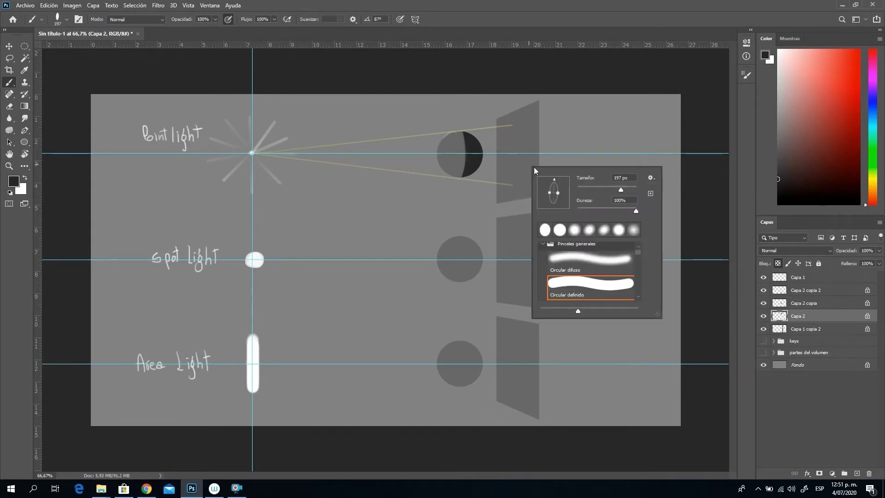
key("Escape")
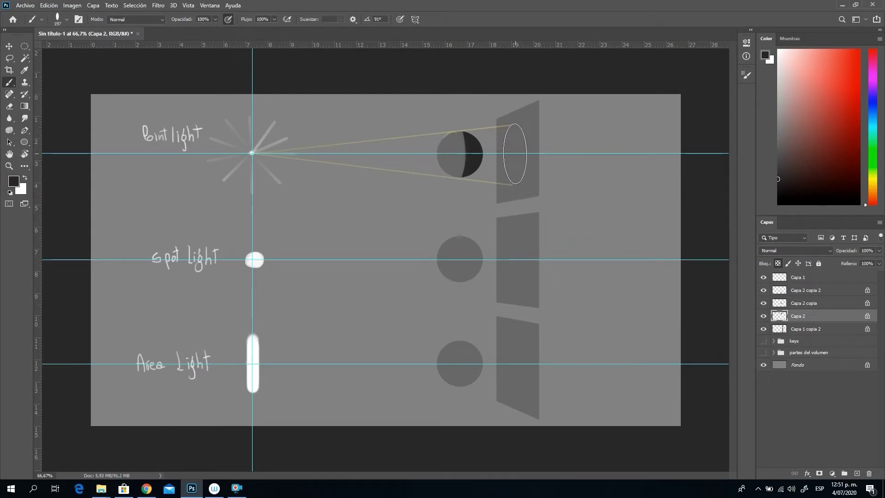
key("alt+bracketleft")
left_click(515, 156)
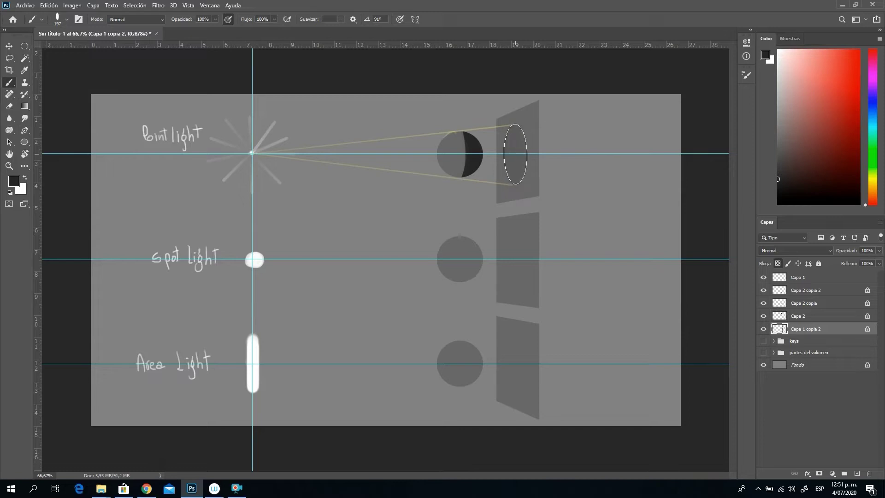
left_click(515, 156)
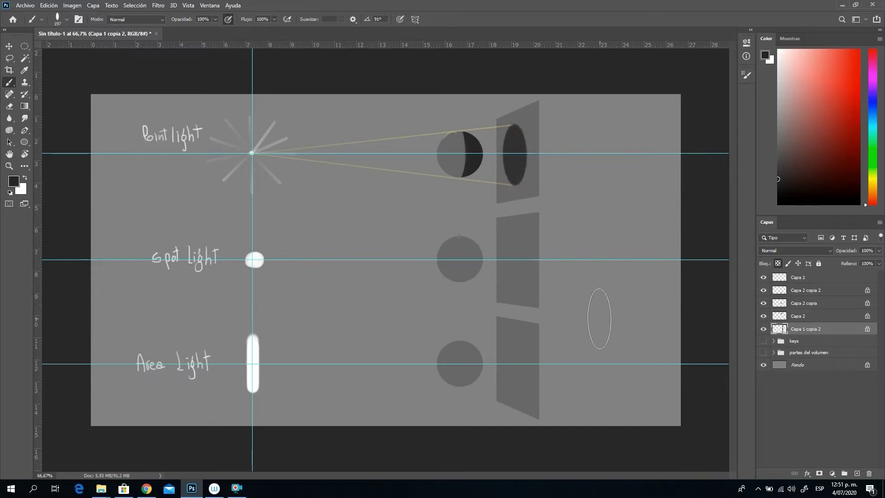
Set up a 4 px brush in saturated yellow-orange on layer Capa 1.
key("alt+shift+bracketright")
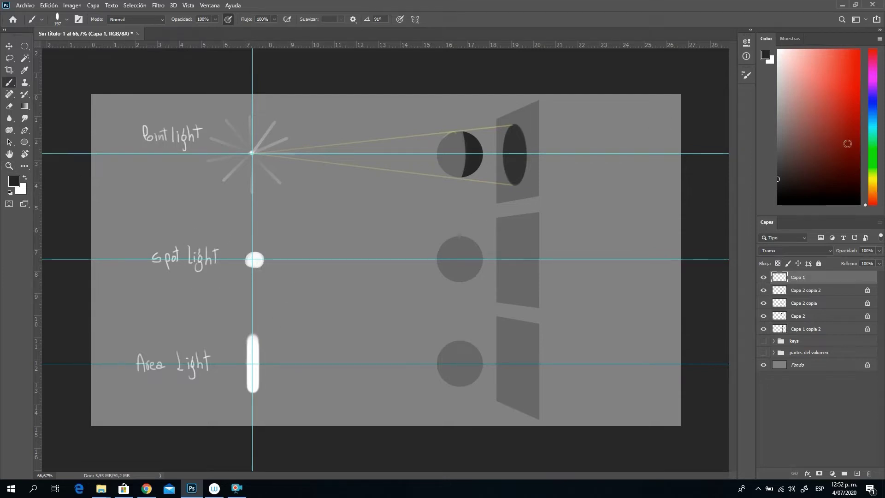
left_click(859, 50)
left_click(873, 185)
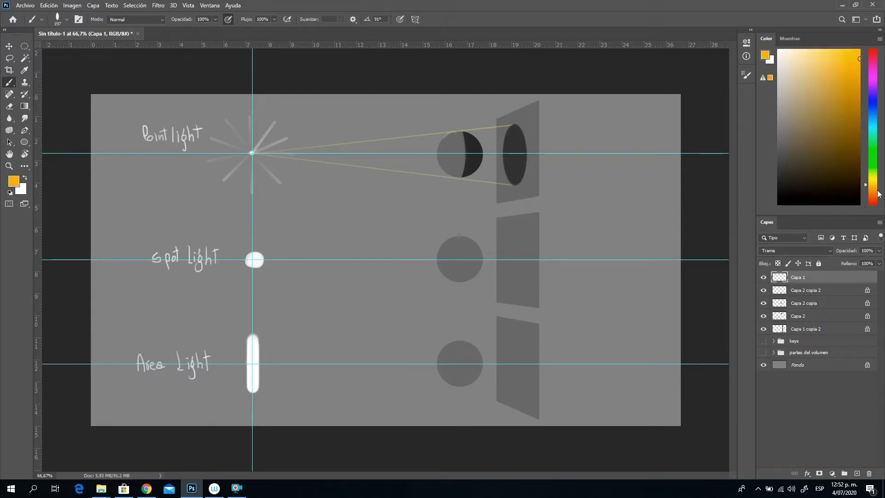
right_click(335, 273)
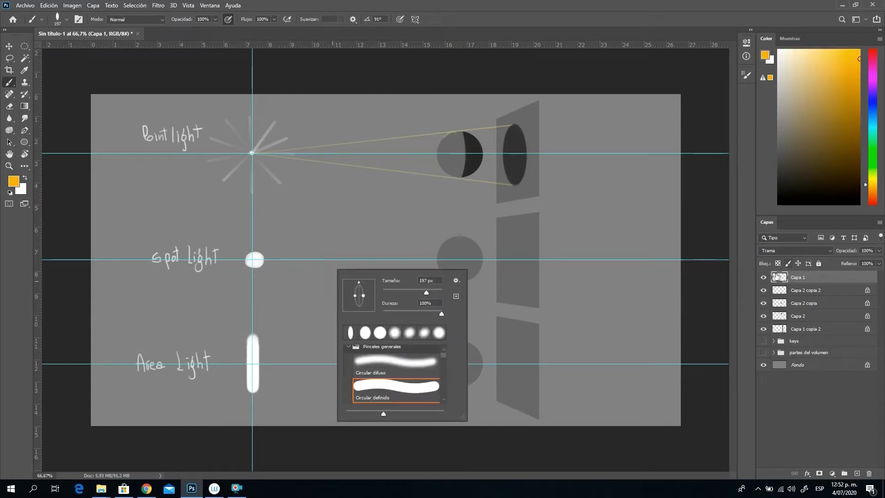
key("Escape")
right_click(369, 182)
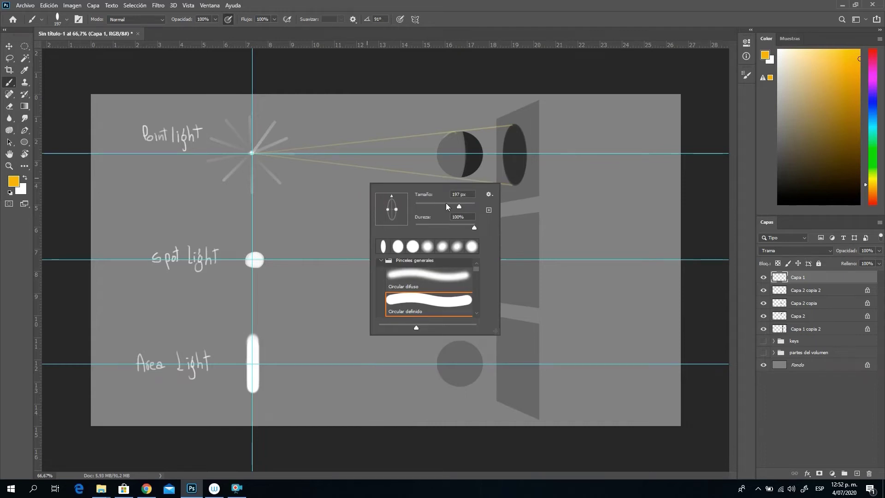
left_click(471, 194)
type("4")
key("Return")
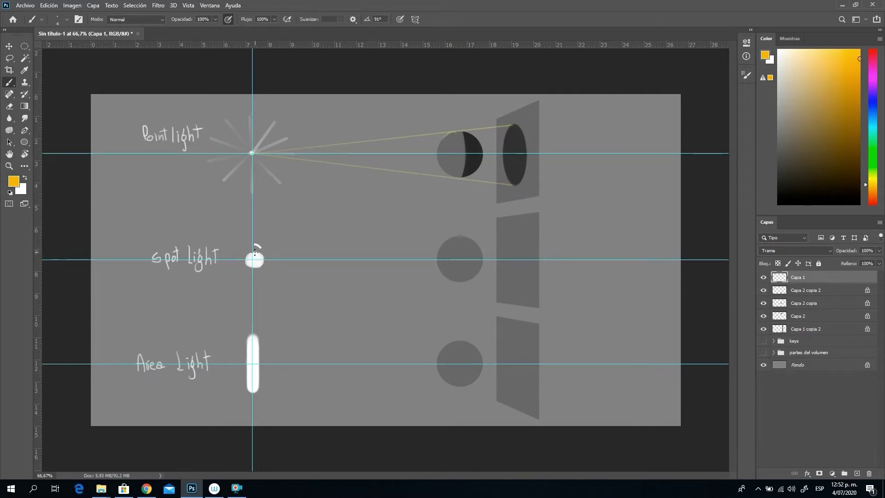
Draw five short straight yellow-orange rays fanning out from the spot light on the side facing the circle, undoing the first freehand stroke.
right_click(255, 252)
left_click_drag(256, 252, 275, 217)
key("ctrl+z")
left_click(272, 202, "shift")
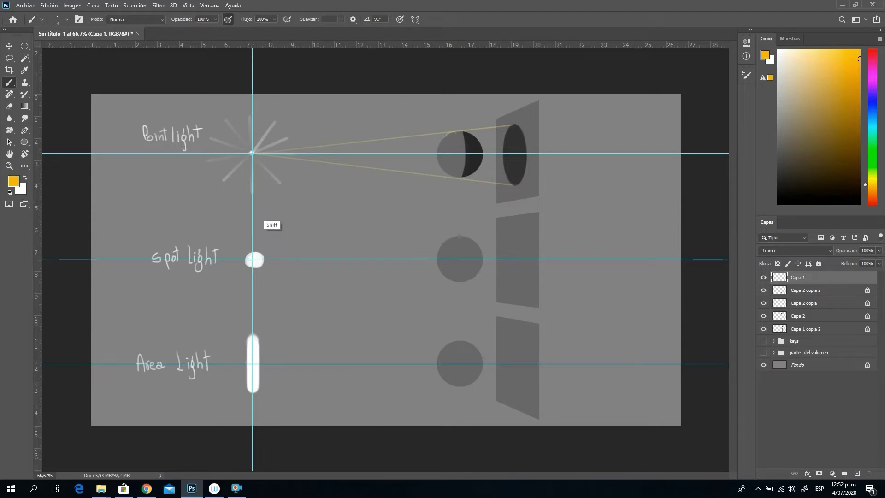
left_click(300, 243)
left_click(256, 259, "shift")
left_click(315, 297)
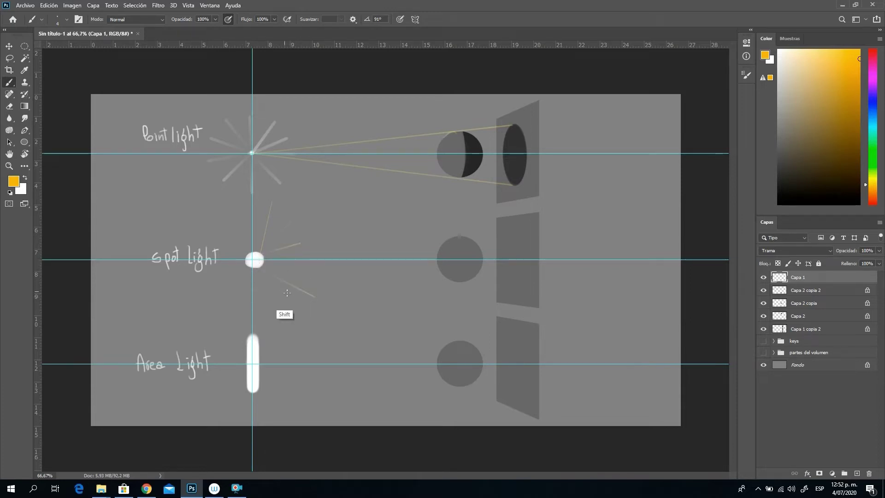
left_click(260, 270, "shift")
left_click(284, 312)
left_click(261, 270, "shift")
left_click(318, 274, "shift")
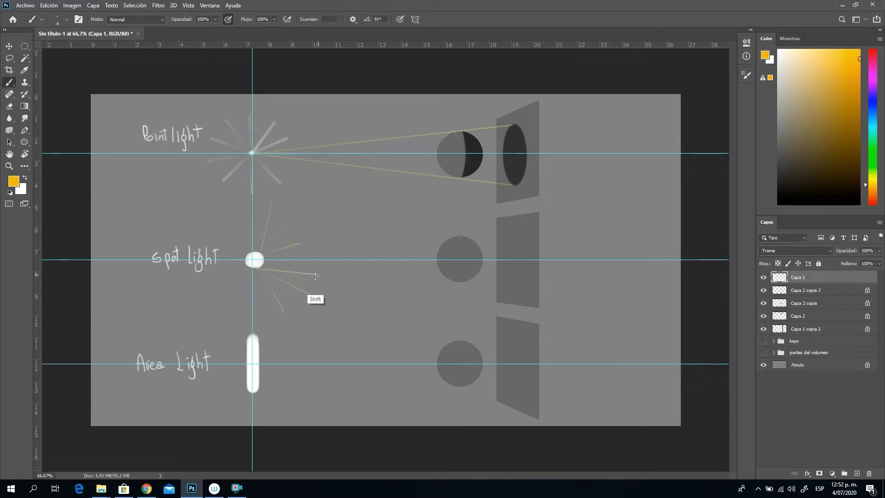
Draw three short straight rays fanning upward and away from the circle on the spot light's label side.
left_click(222, 205)
left_click(252, 258, "shift")
left_click(242, 209)
left_click(251, 257, "shift")
left_click(226, 237, "shift")
Draw two long yellow-orange rays from the spot light's top edge past the middle circle's lower and upper edges to its panel, undoing misaligned attempts.
left_click(518, 301, "shift")
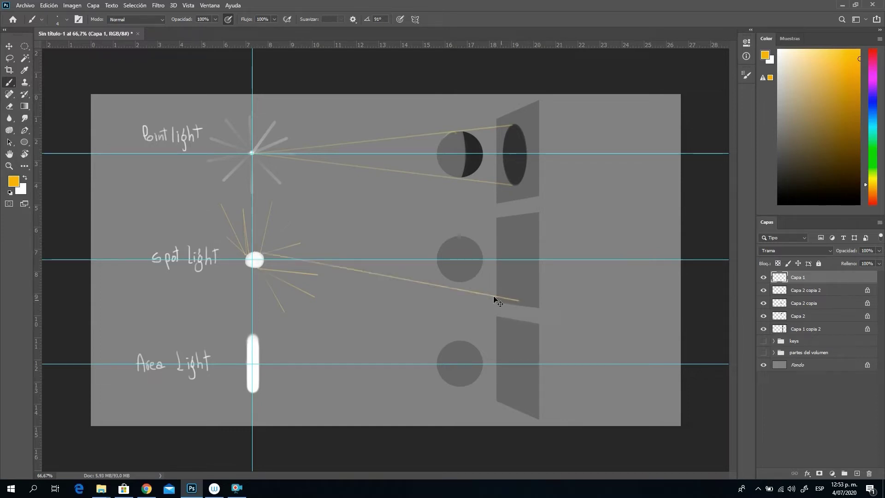
key("ctrl+z")
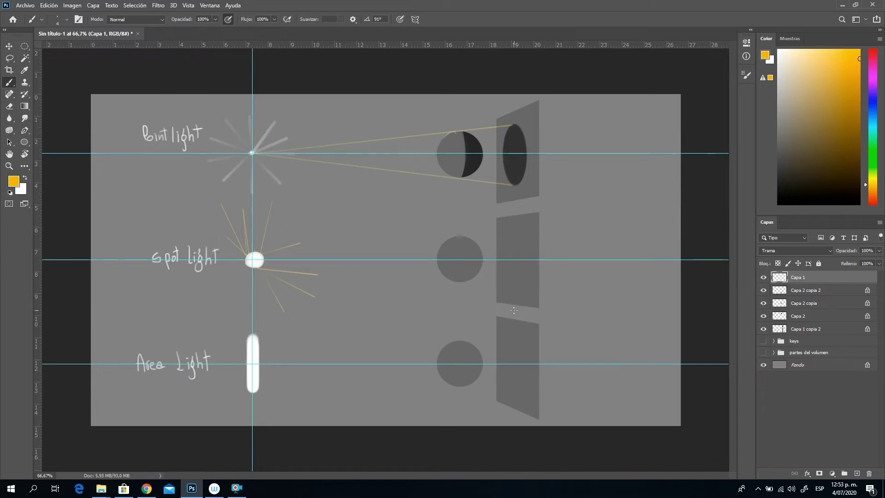
left_click(522, 292, "shift")
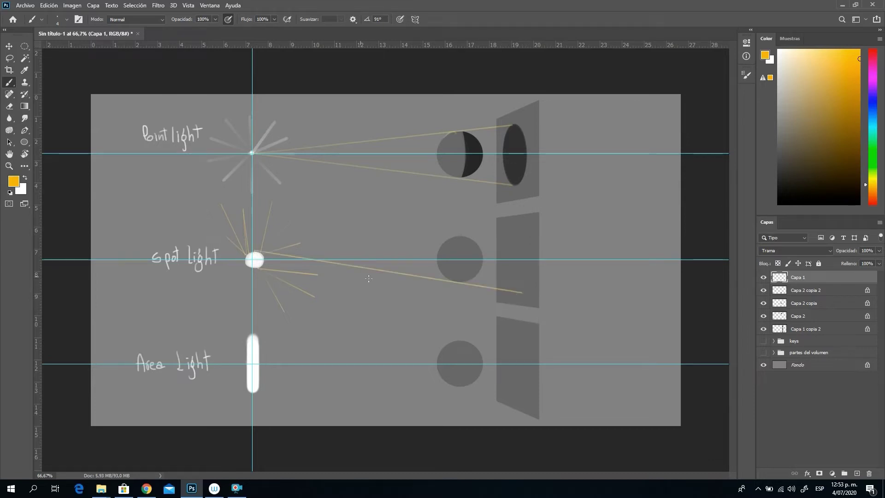
left_click(516, 236, "shift")
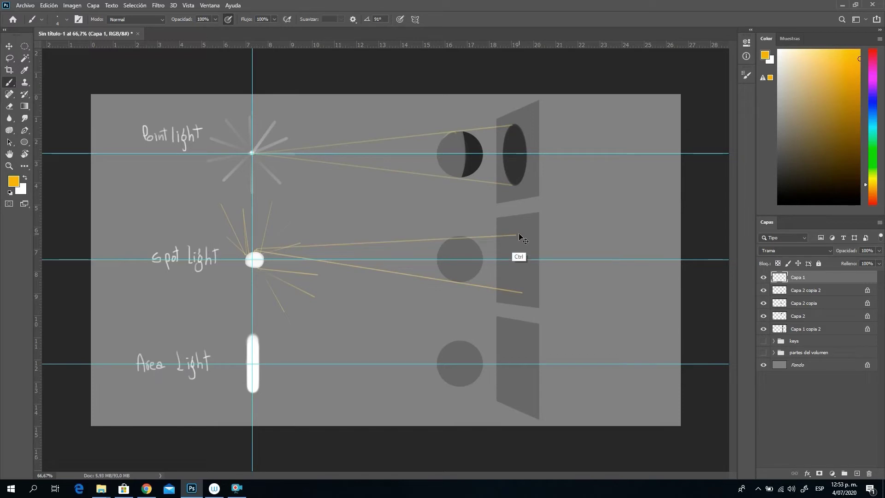
key("ctrl+z")
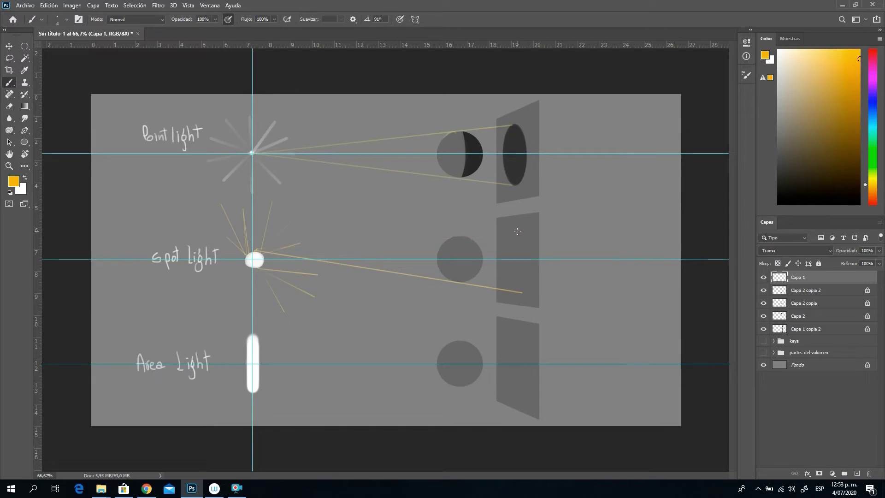
left_click(254, 251, "shift")
Draw two long red rays from the spot light's bottom edge past the middle circle to its panel, and retrace the upper ray in yellow.
left_click(873, 63)
left_click(873, 203)
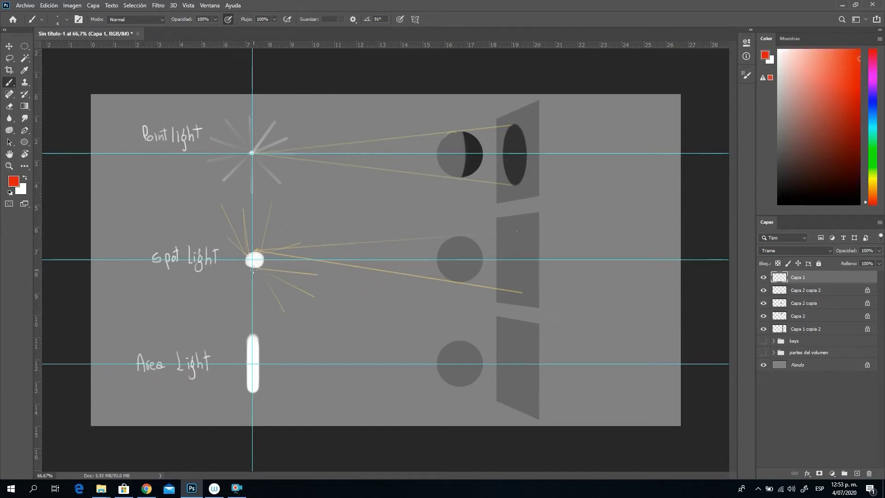
left_click(516, 218, "shift")
key("ctrl+z")
key("shift")
left_click(519, 284, "shift")
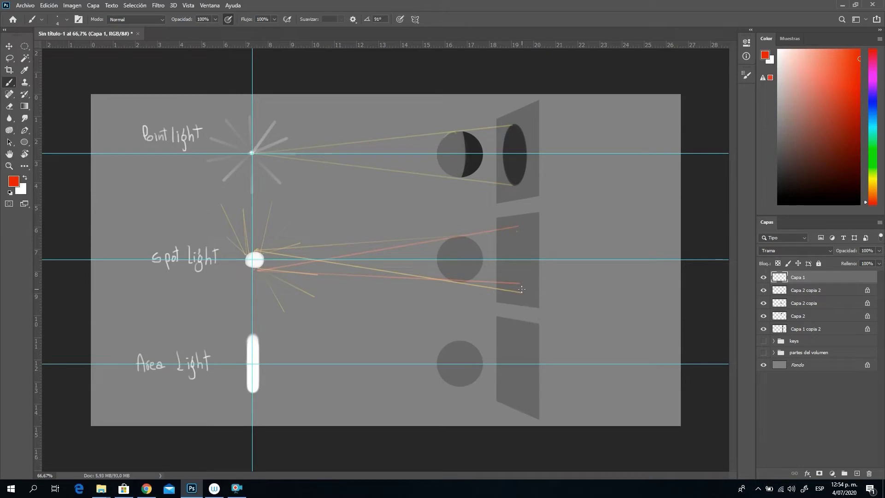
key("ctrl+z")
left_click(257, 269, "shift")
left_click(873, 183)
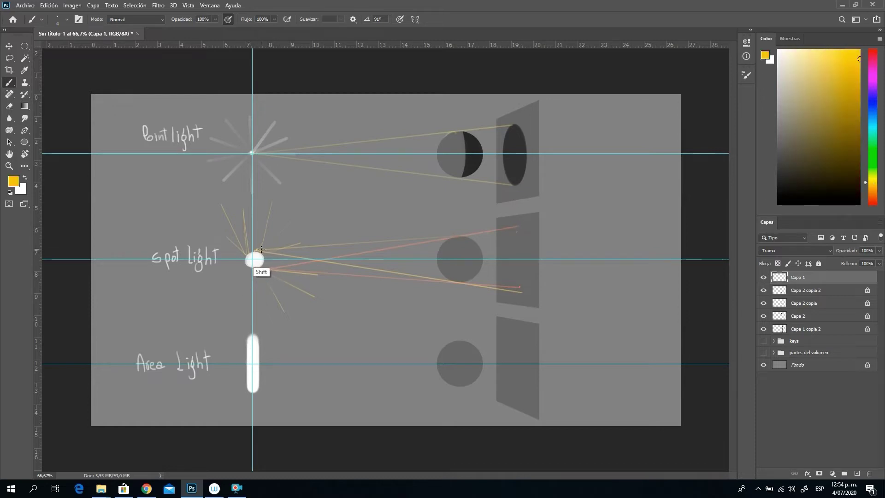
left_click(257, 263, "shift")
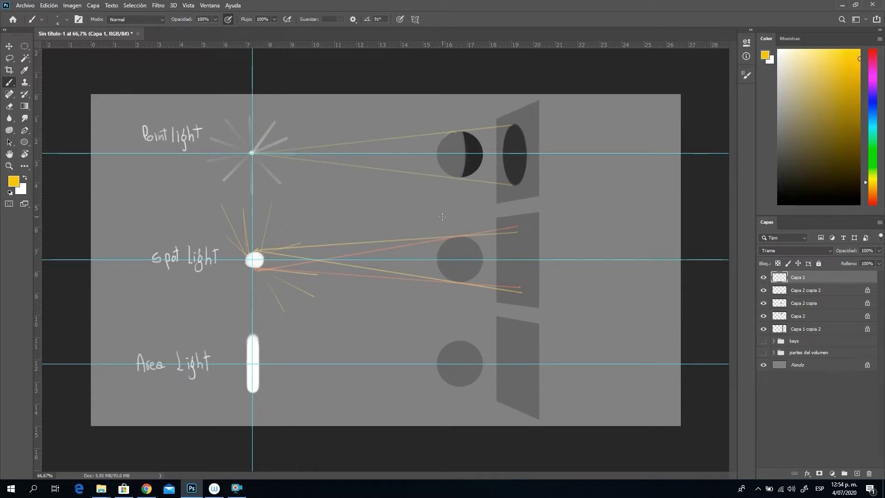
Paint a near-black shadow over the middle circle's side facing away from the light, on Capa 2 copia with a 65 px brush.
left_click(806, 305)
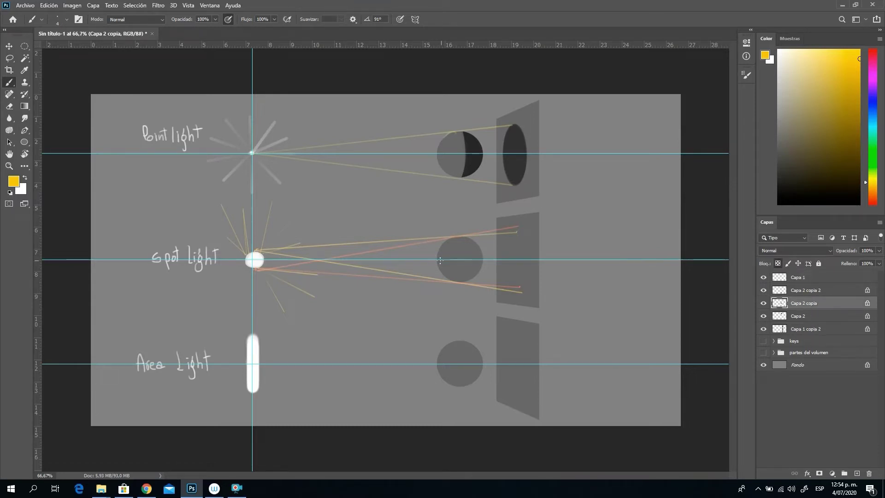
left_click(476, 178, "alt")
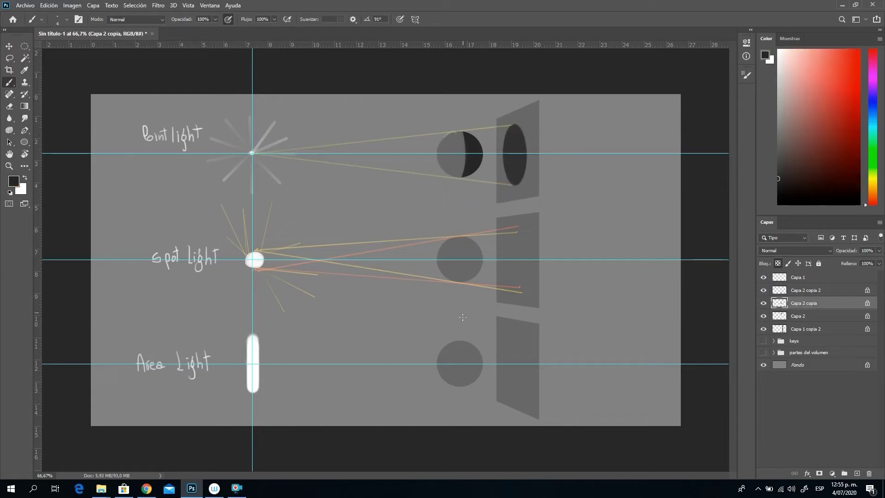
right_click(474, 283)
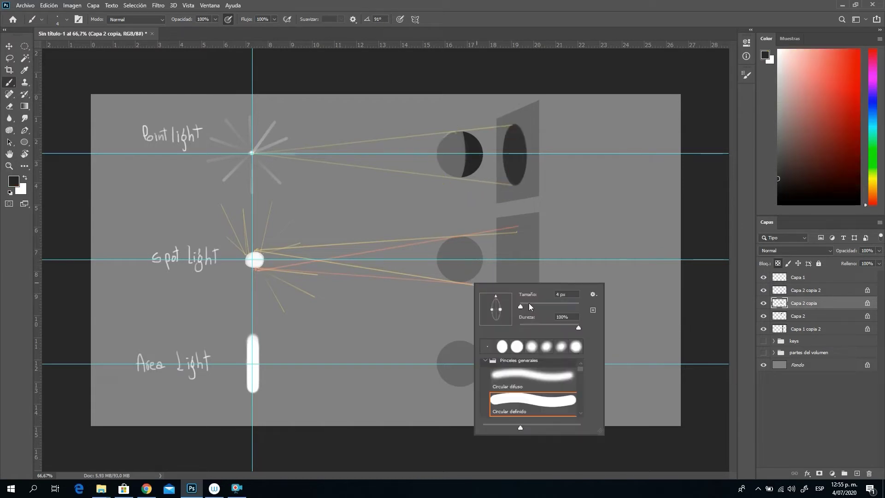
left_click_drag(529, 304, 538, 304)
key("Return")
mouse_move(472, 241)
left_mouse_down()
mouse_move(475, 274)
mouse_move(473, 239)
mouse_move(471, 281)
mouse_move(471, 235)
mouse_move(470, 298)
mouse_move(480, 280)
mouse_move(463, 244)
mouse_move(470, 288)
mouse_move(475, 247)
mouse_move(470, 269)
mouse_move(450, 274)
mouse_move(468, 257)
mouse_move(479, 267)
mouse_move(454, 260)
left_mouse_up()
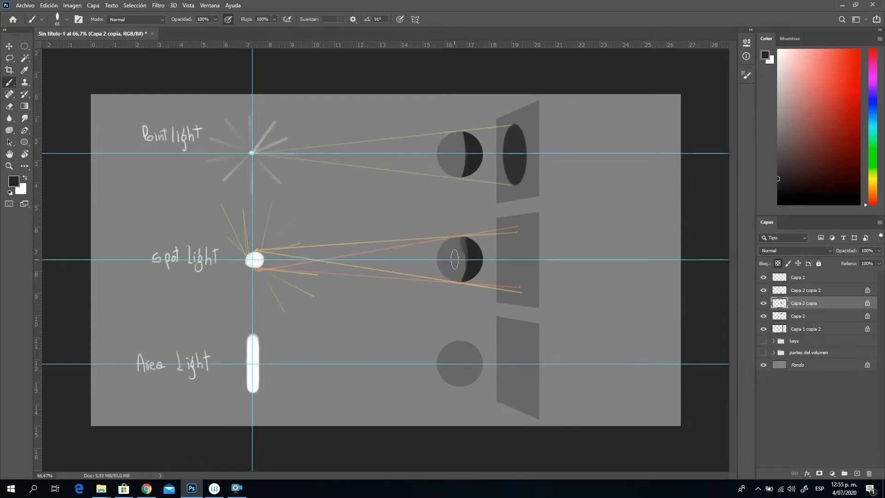
Soften the shadow edge on the middle circle by repainting its lit side mid-grey with a 156 px brush at 55% hardness.
left_click(456, 259, "alt")
right_click(468, 258)
left_click(523, 289)
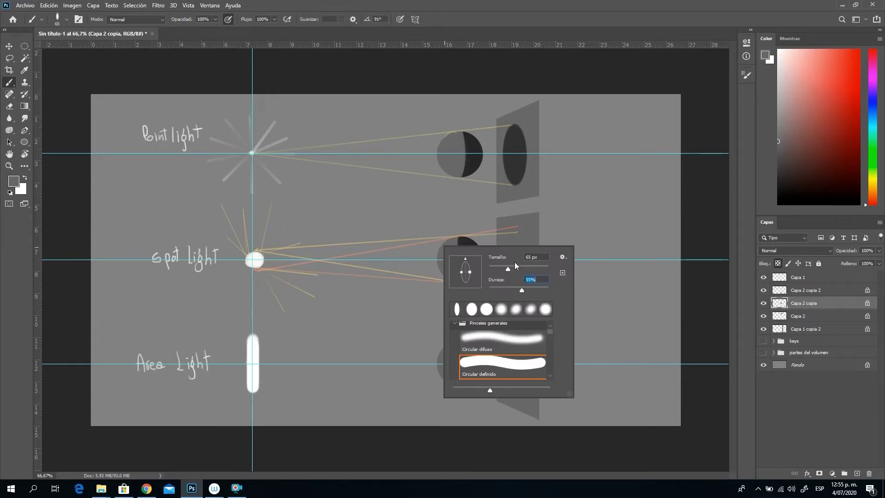
left_click(513, 266)
left_click(523, 268)
left_click(435, 252)
mouse_move(451, 257)
left_mouse_down()
mouse_move(469, 282)
mouse_move(482, 264)
mouse_move(473, 247)
mouse_move(466, 276)
mouse_move(469, 244)
mouse_move(473, 281)
mouse_move(466, 237)
mouse_move(460, 287)
left_mouse_up()
left_click(478, 263, "alt")
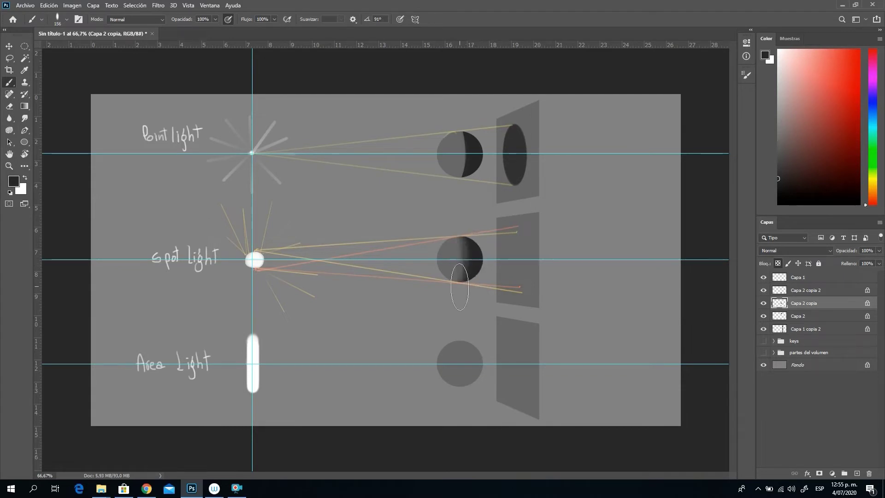
left_click(449, 258, "alt")
mouse_move(458, 235)
left_mouse_down()
mouse_move(461, 277)
mouse_move(462, 255)
mouse_move(443, 262)
left_mouse_up()
left_click(476, 258, "alt")
Blend the middle circle's shadow edge into a gradual transition, alternating sampled near-black and mid-grey with the brush at 12% hardness.
right_click(445, 254)
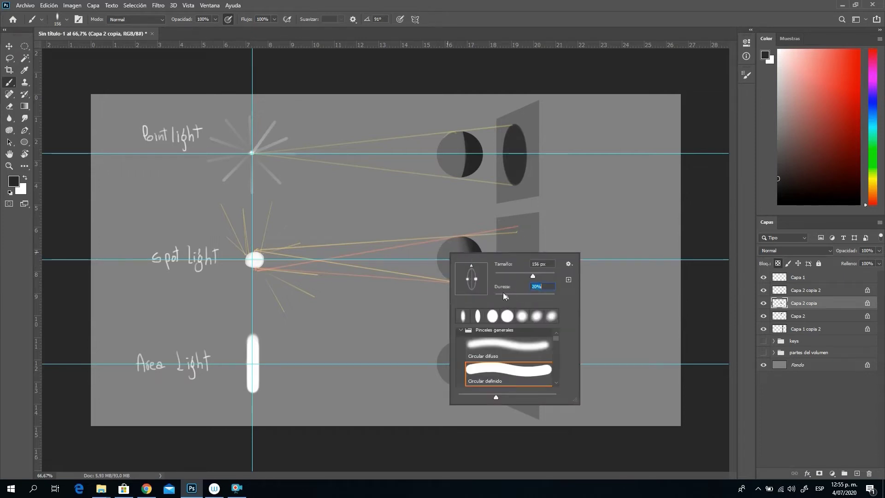
left_click(480, 242, "alt")
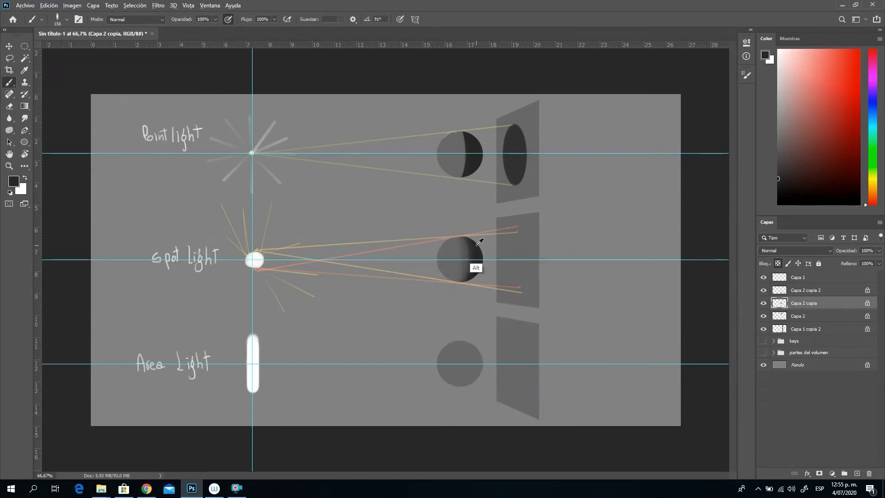
left_click(478, 257, "alt")
left_click_drag(476, 260, 478, 271)
left_click(456, 253, "alt")
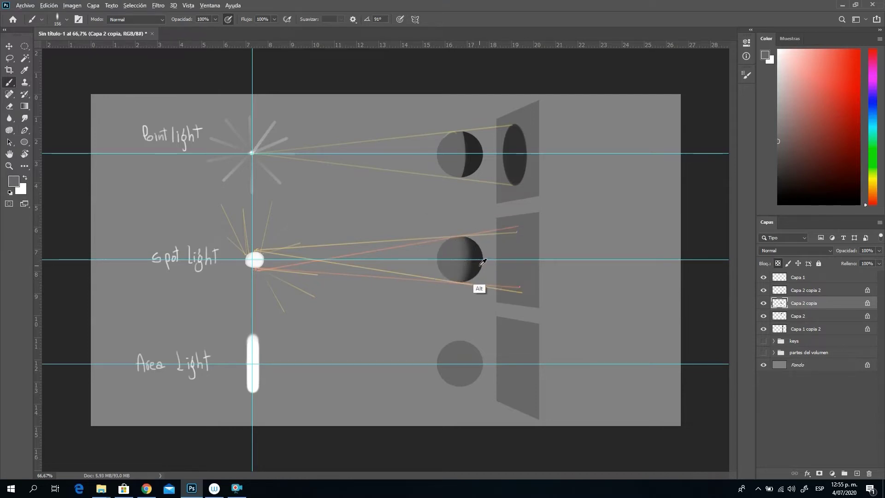
left_click(483, 262, "alt")
mouse_move(472, 239)
left_mouse_down()
mouse_move(464, 286)
mouse_move(478, 243)
mouse_move(472, 278)
mouse_move(465, 225)
mouse_move(470, 297)
left_mouse_up()
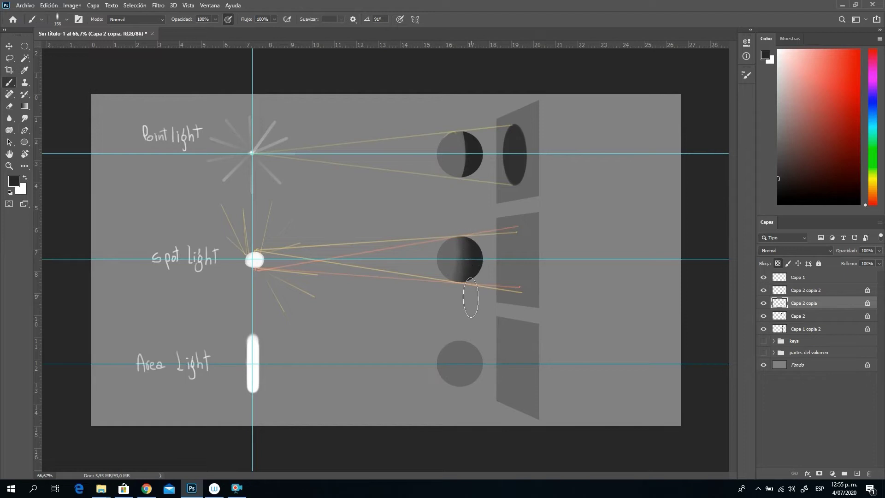
left_click(451, 273, "alt")
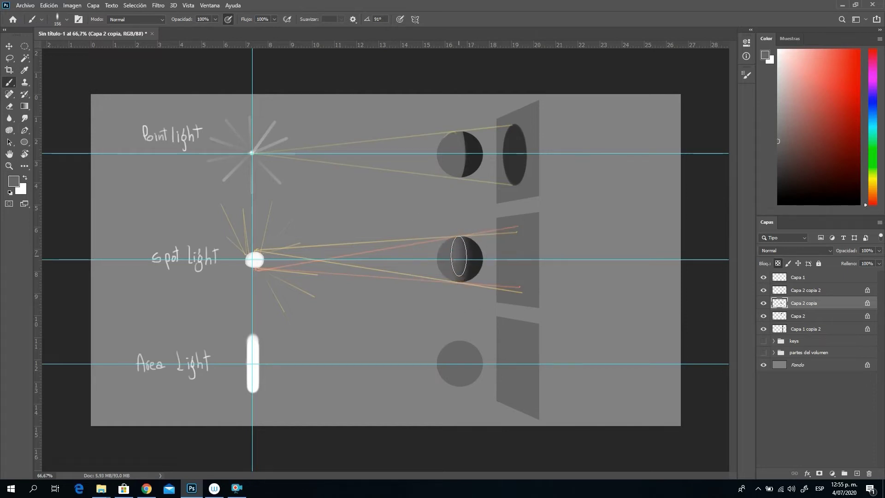
left_click_drag(458, 256, 462, 263)
Try to stamp the middle circle's cast shadow on its panel with a near-black 247 px brush on Capa 2 copia.
left_click(529, 282, "alt")
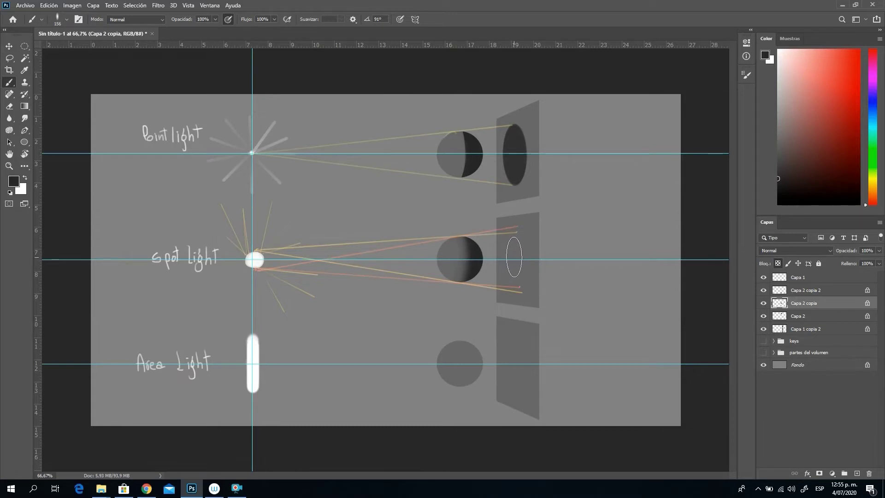
right_click(523, 259)
left_click_drag(607, 281, 613, 281)
left_click(514, 259)
right_click(482, 212)
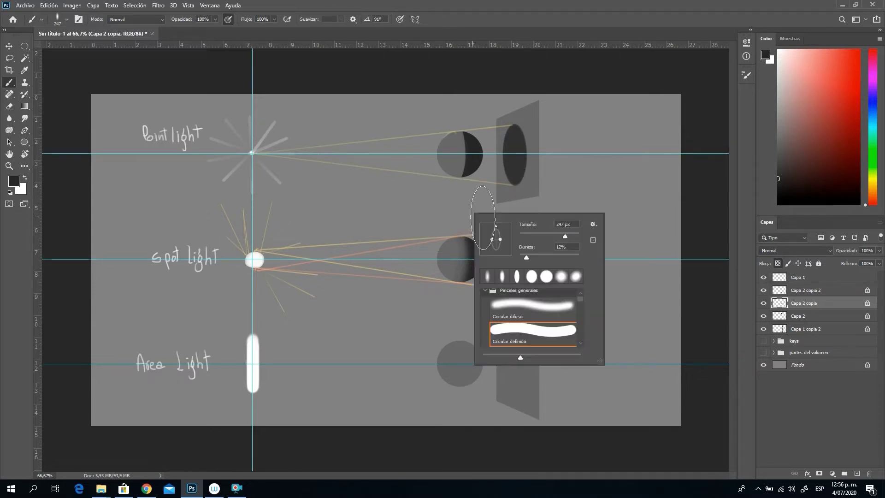
left_click(524, 234)
key("Return")
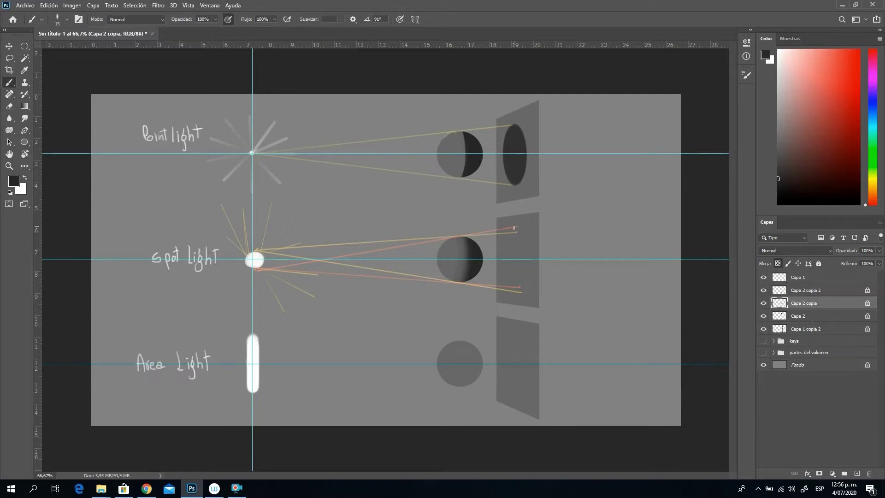
Stamp the middle circle's cast shadow as a near-black ellipse on the middle panel, on Capa 1 copia 2 with a 197 px brush.
right_click(522, 274)
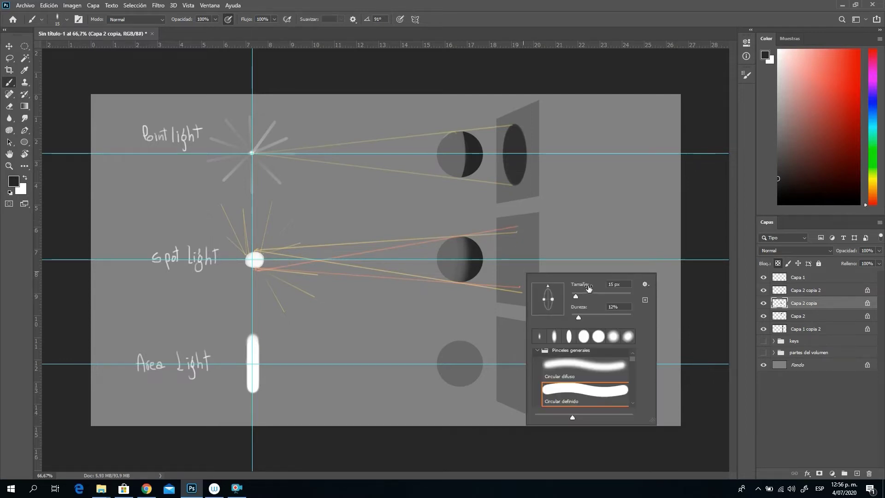
left_click_drag(581, 294, 611, 293)
left_click_drag(578, 317, 601, 317)
left_click(616, 315)
left_click(521, 248, "alt")
left_click(515, 162, "alt")
key("]")
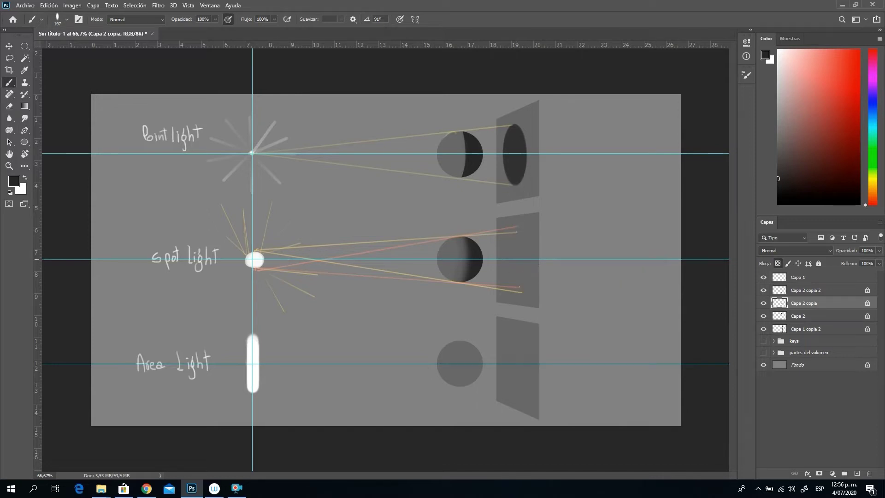
left_click(804, 328)
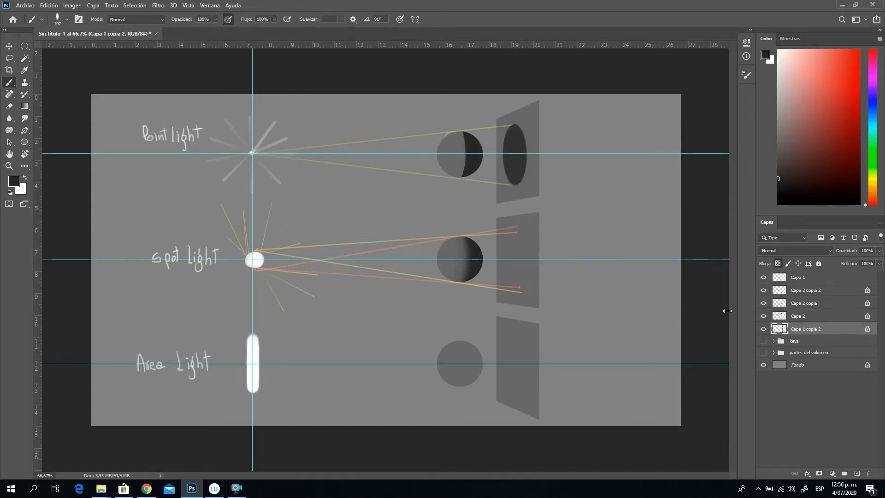
left_click(517, 262)
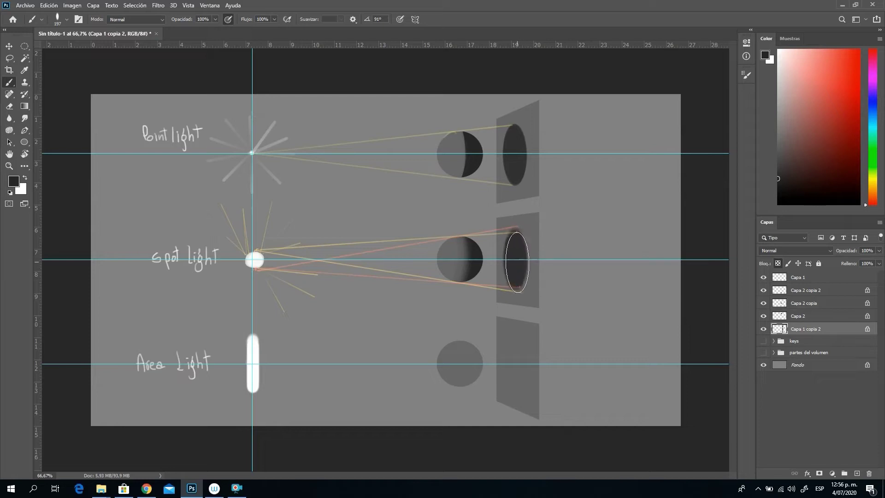
Deepen the soft near-black cast shadow on the middle panel and check it with the Capa 1 drawing temporarily hidden.
left_click(516, 255)
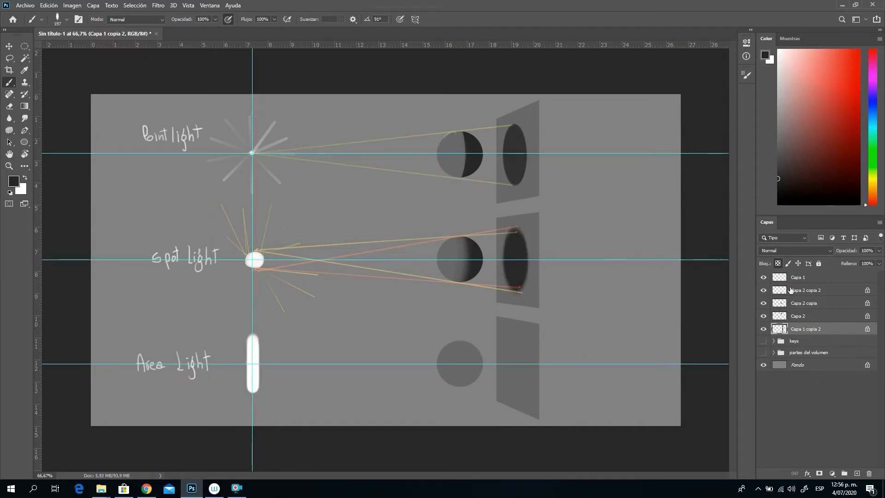
left_click(763, 277)
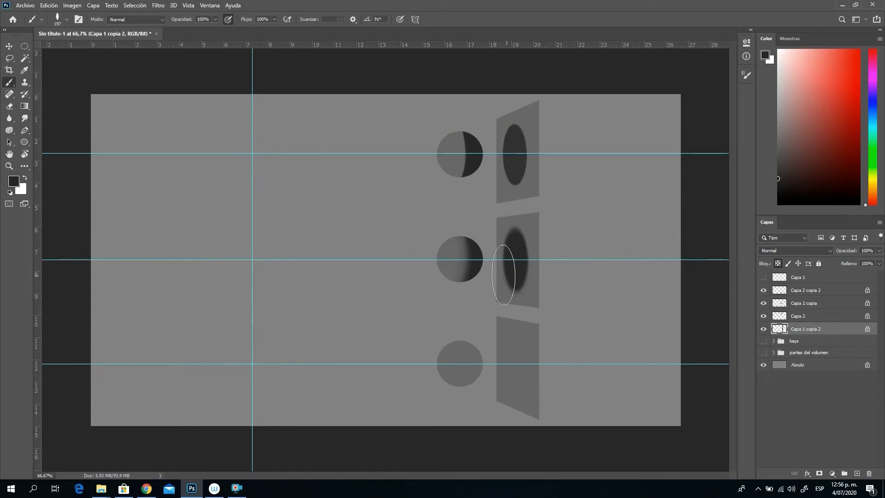
left_click(763, 277)
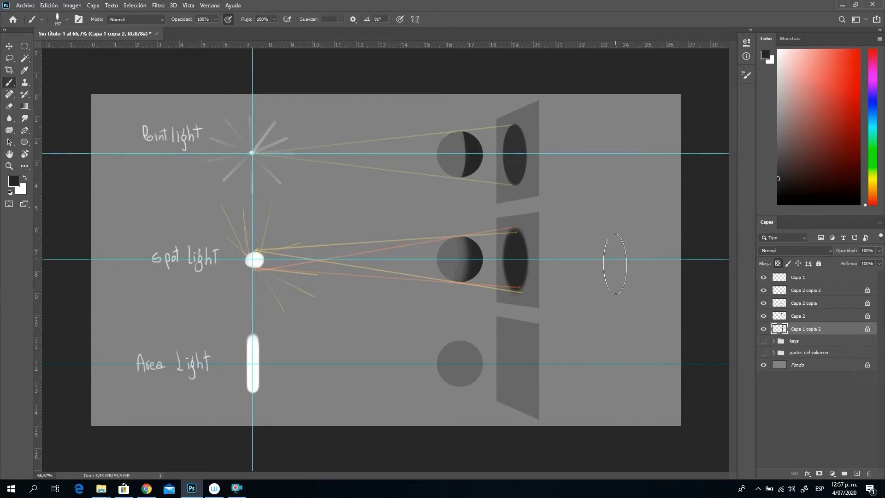
Make Capa 1 the active layer and set the brush to 4 px with a yellow hue.
left_click(808, 278)
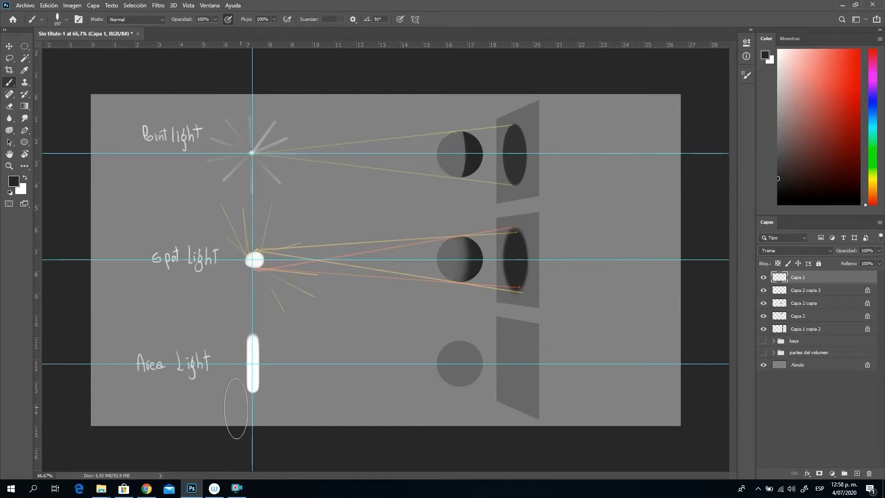
right_click(395, 331)
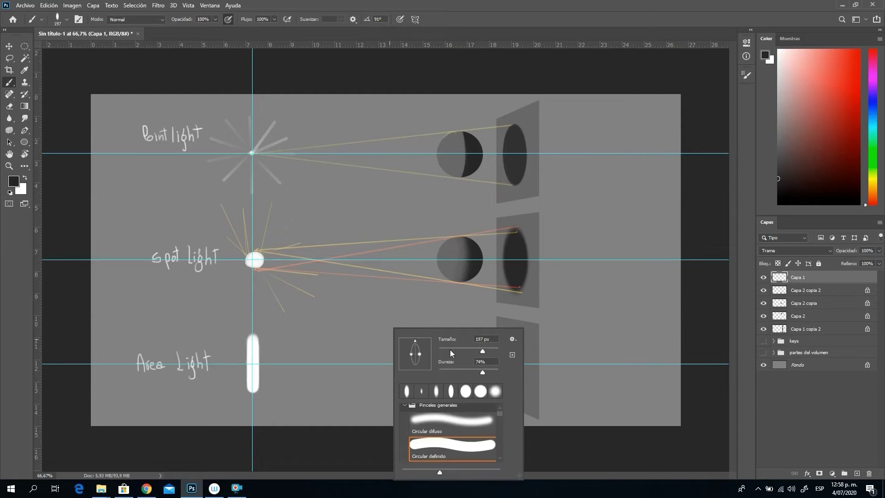
left_click_drag(450, 350, 439, 349)
type("4")
left_click(876, 183)
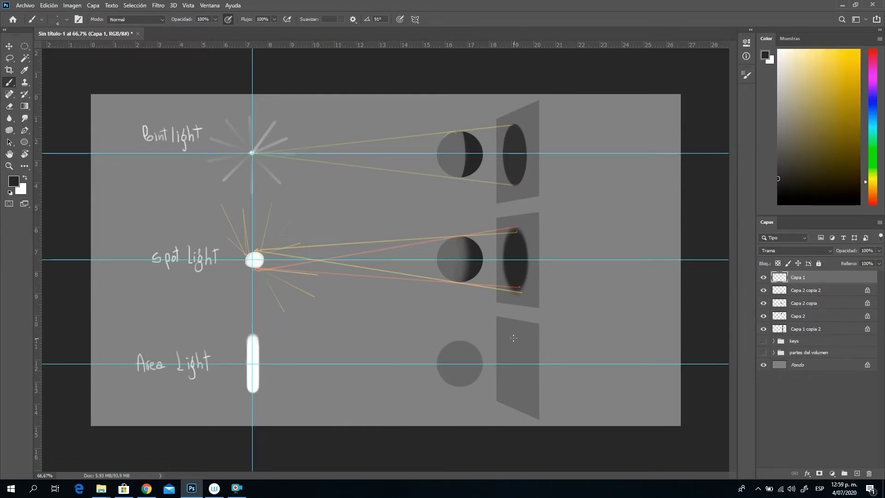
key("shift")
left_click(253, 333)
left_click(516, 340, "shift")
key("ctrl+z")
Draw two straight dark-yellow rays from the area light's upper end, past the bottom circle's upper and lower edges, to the bottom panel.
left_click(858, 91)
key("shift")
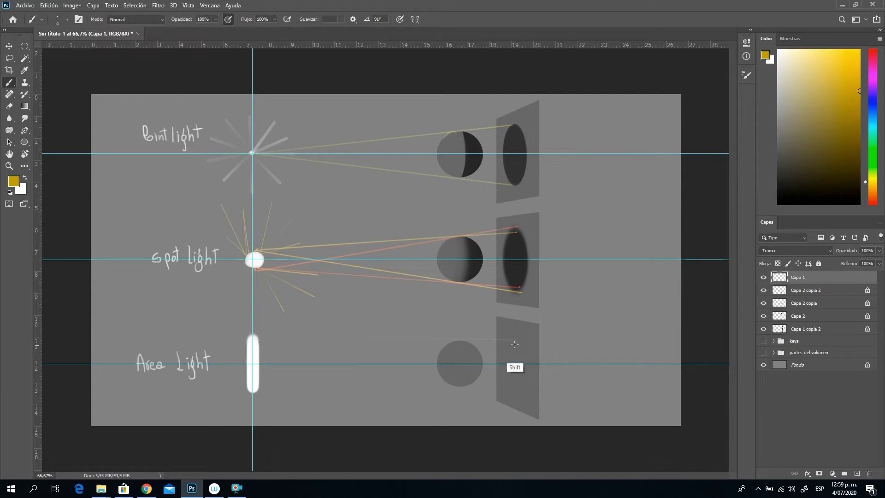
left_click(259, 331, "shift")
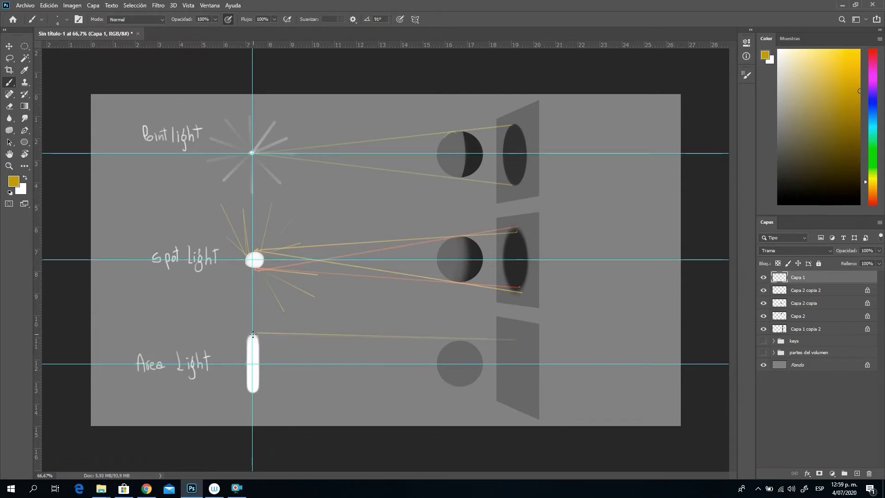
left_click(518, 406, "shift")
key("ctrl+z")
key("shift")
left_click(257, 333)
left_click(512, 400, "shift")
Draw straight orange rays from the area light's lower end, past the bottom circle's upper and lower edges, to the bottom panel.
left_click(870, 198)
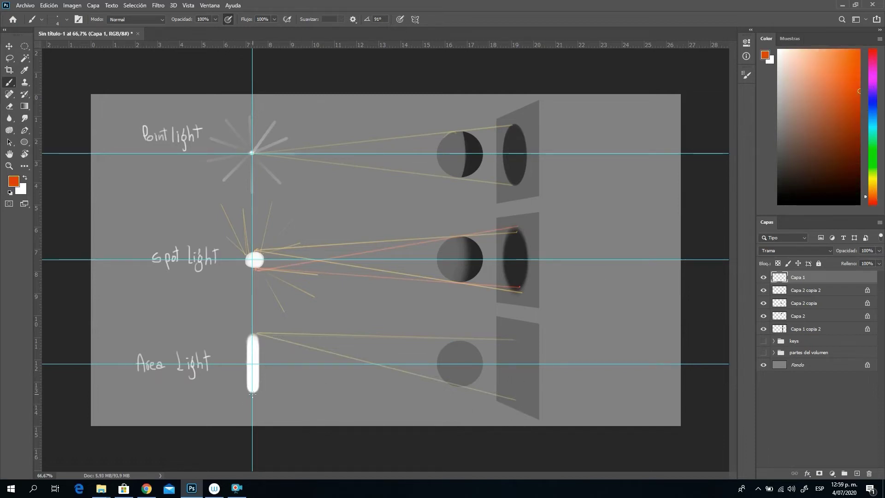
left_click(514, 324)
left_click(265, 391, "shift")
left_click(514, 389, "shift")
left_click(513, 386, "shift")
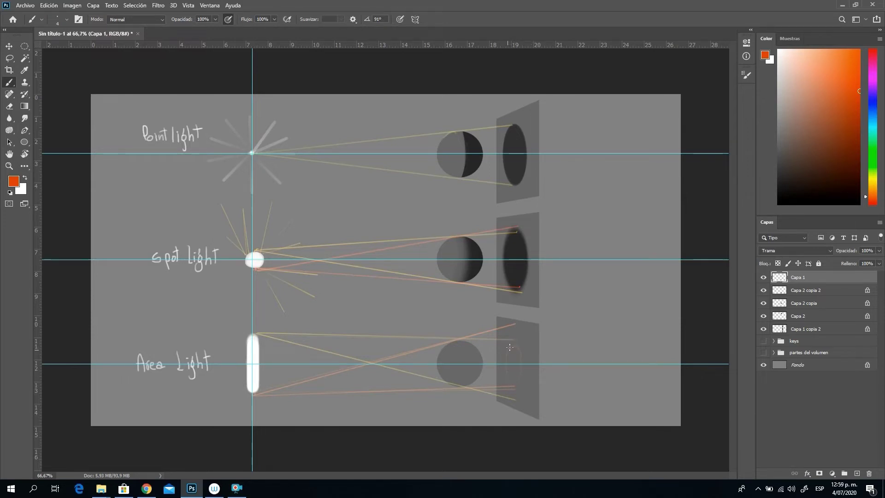
left_click_drag(510, 347, 511, 382)
key("ctrl+alt")
Set the brush to 166 px with a softer edge and sample near-black from the middle circle's shaded side.
left_click(804, 305)
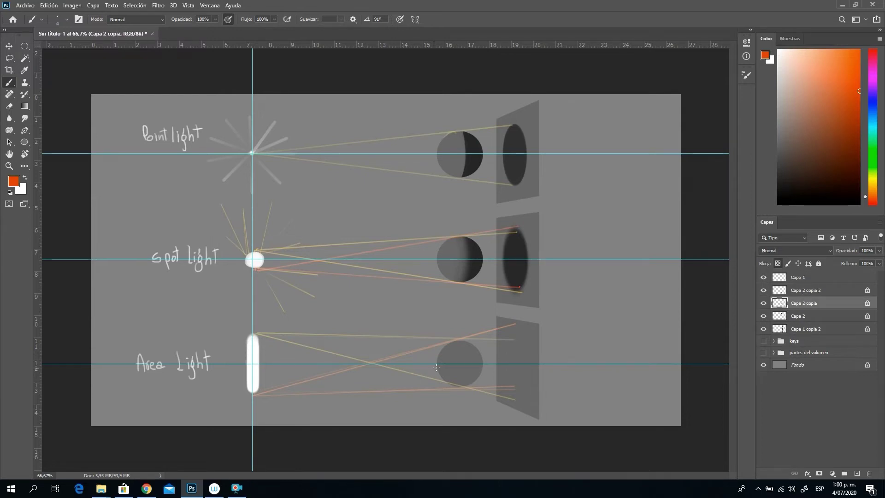
right_click(413, 326)
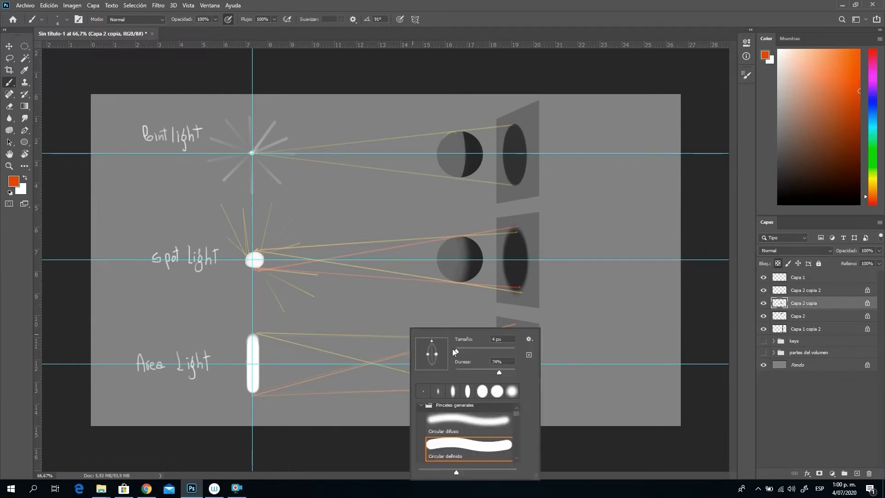
left_click_drag(484, 367, 476, 369)
left_click(493, 363)
left_click(481, 350)
left_click(495, 352)
key("alt")
left_click(476, 264, "alt")
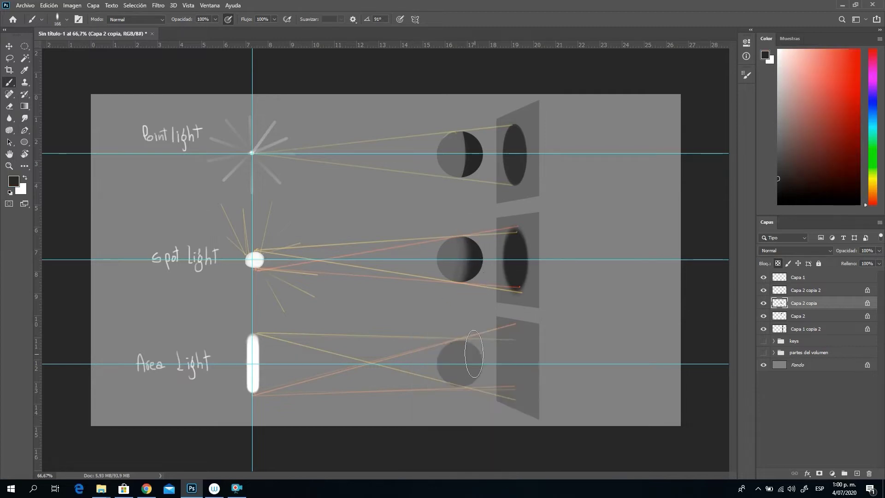
Paint the bottom circle's side facing the panel near-black on the Capa 2 copia 2 layer.
left_click(794, 316)
left_click(763, 291)
left_click(763, 291)
left_click(793, 292)
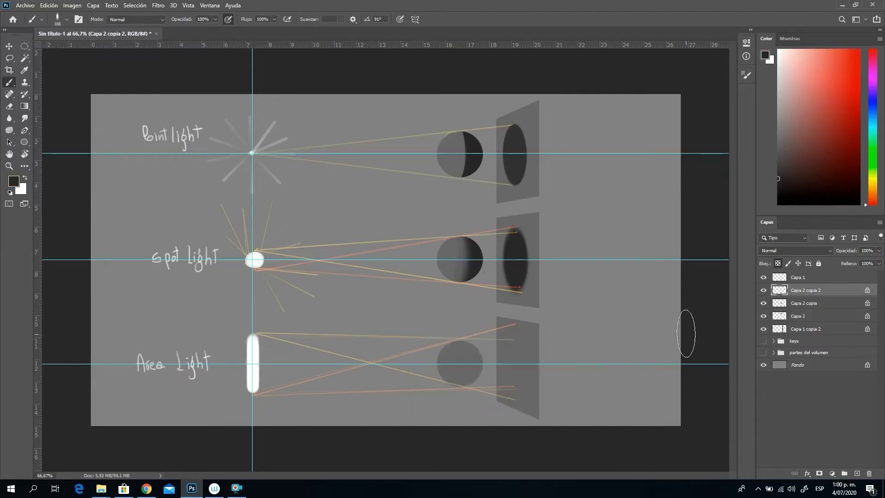
mouse_move(477, 359)
left_mouse_down()
mouse_move(471, 339)
mouse_move(477, 378)
mouse_move(465, 341)
mouse_move(459, 392)
mouse_move(473, 345)
mouse_move(476, 384)
mouse_move(468, 358)
left_mouse_up()
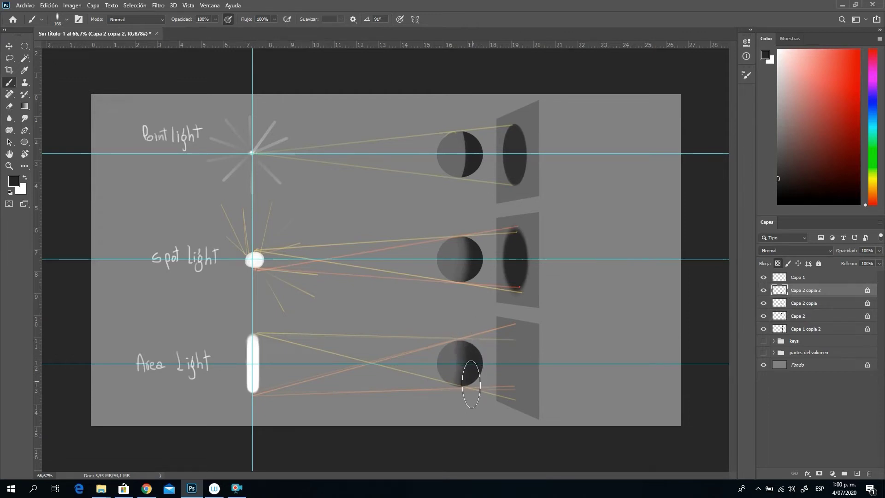
Blend the bottom circle's shadow edge into a wide, gradual transition using sampled mid-grey and near-black with the soft brush.
left_click(452, 358, "alt")
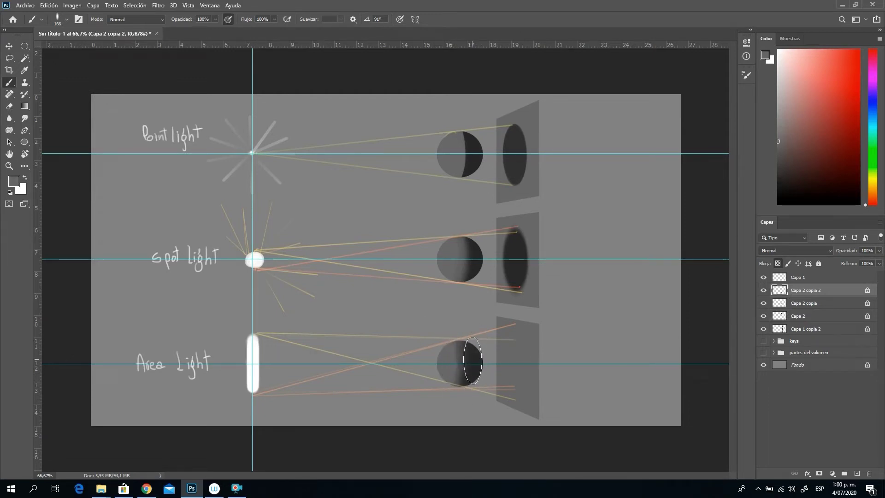
right_click(507, 359)
left_click(427, 357)
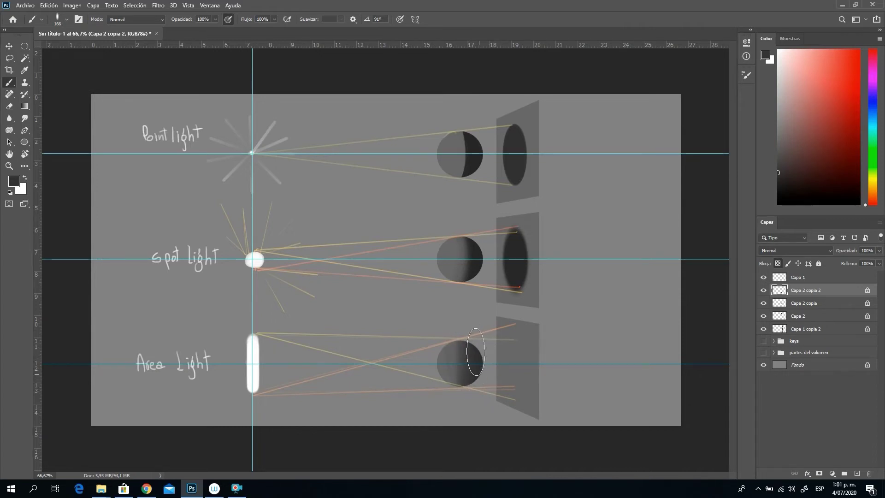
left_click(454, 282, "alt")
mouse_move(459, 363)
left_mouse_down()
mouse_move(450, 364)
mouse_move(462, 363)
left_mouse_up()
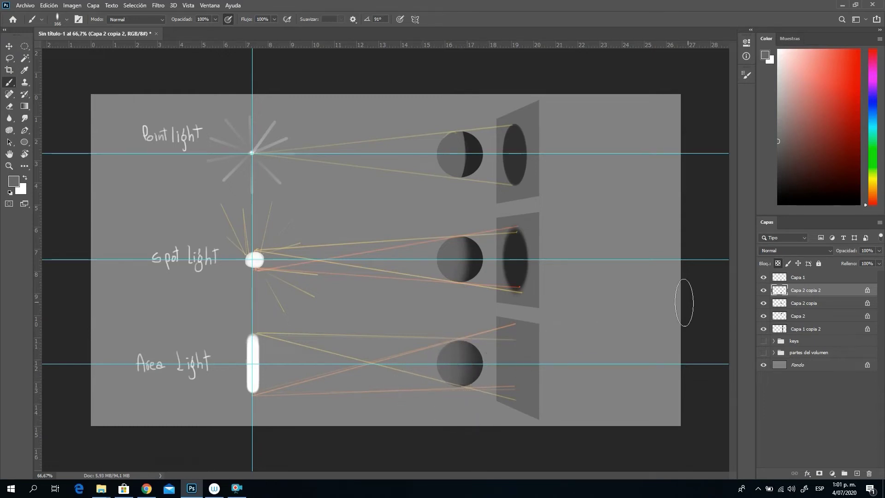
Paint a near-black cast shadow on the bottom panel, on Capa 1 copia 2, with a 188 px brush at 31% hardness.
left_click(806, 329)
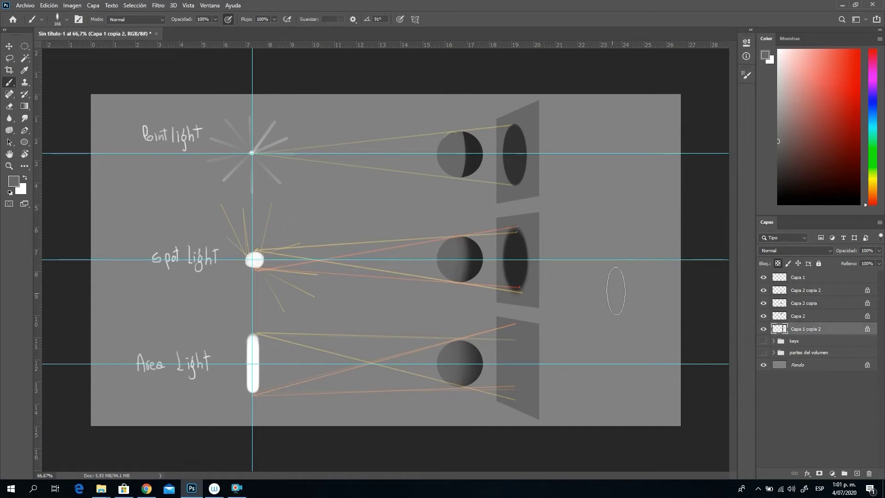
left_click(516, 261, "alt")
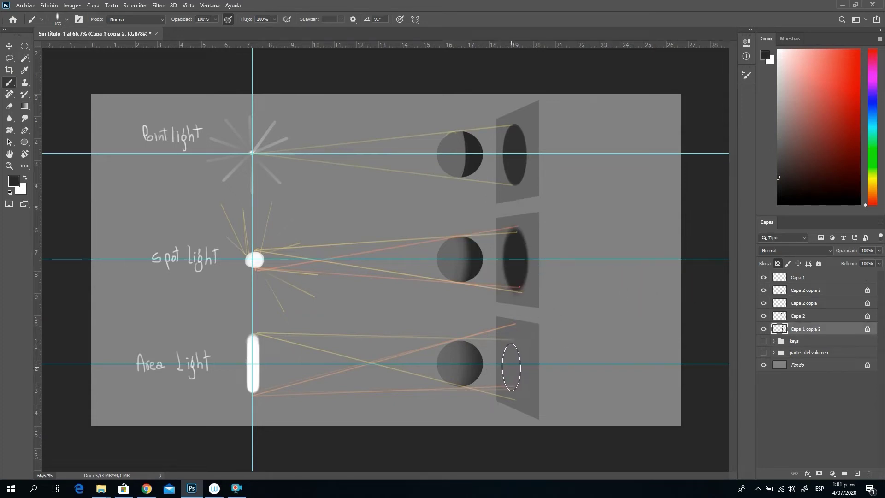
right_click(542, 361)
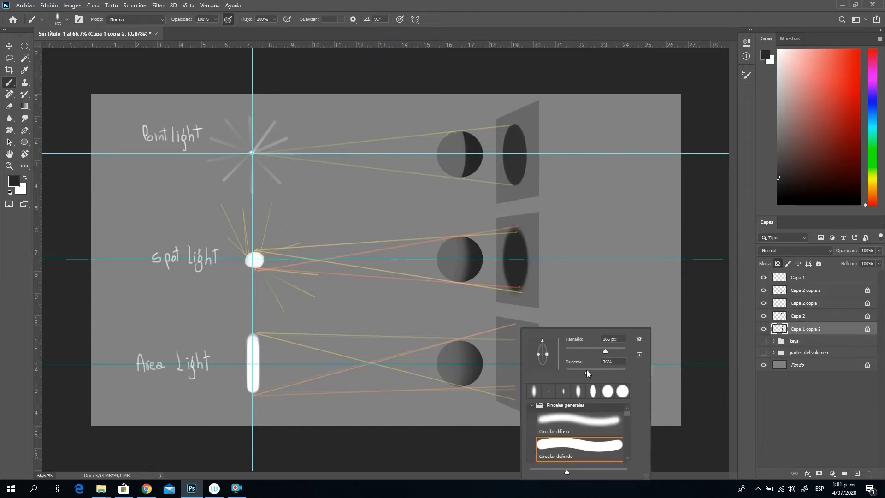
left_click_drag(585, 370, 609, 350)
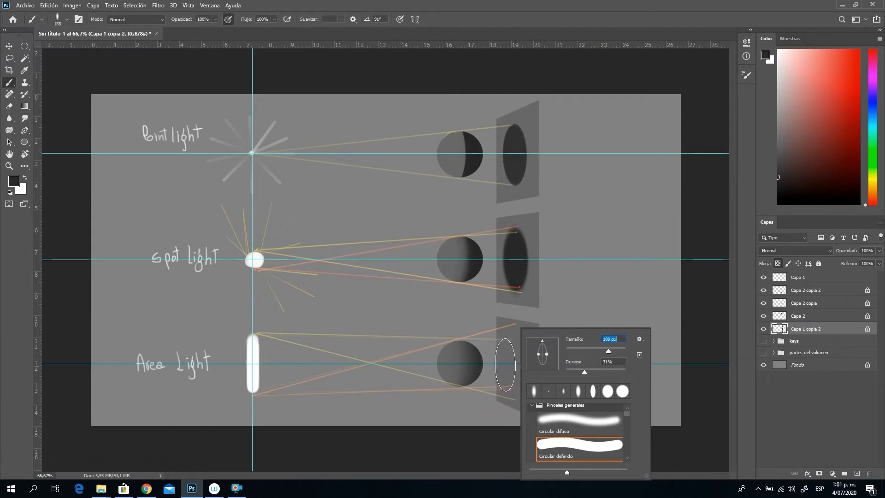
key("Return")
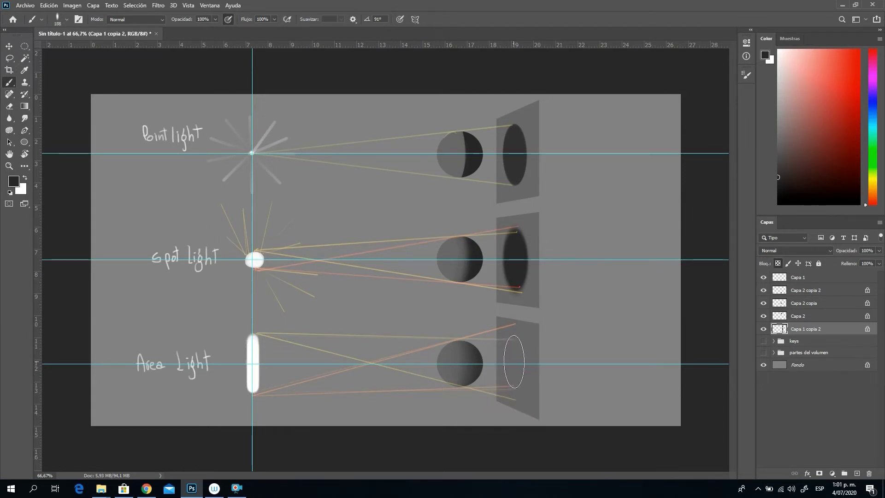
mouse_move(515, 362)
left_mouse_down()
mouse_move(507, 380)
mouse_move(513, 356)
left_mouse_up()
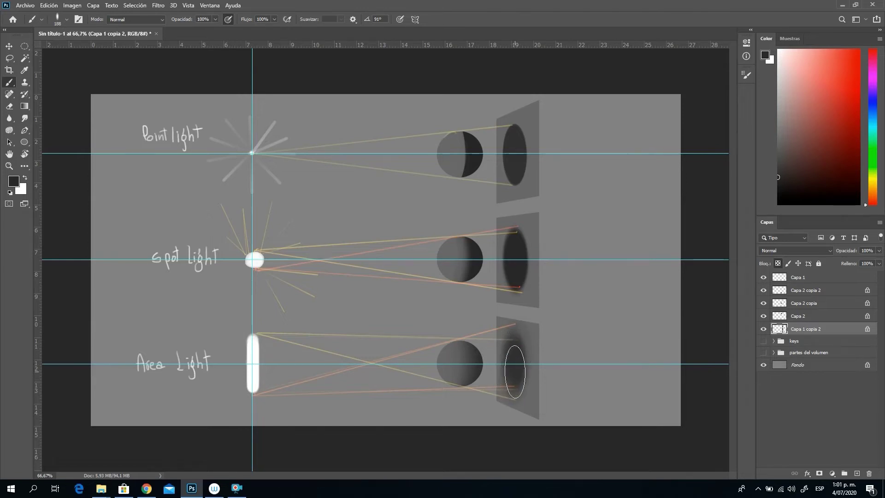
Enlarge and blur the bottom panel's cast shadow with a softer 247 px near-black brush.
right_click(524, 358)
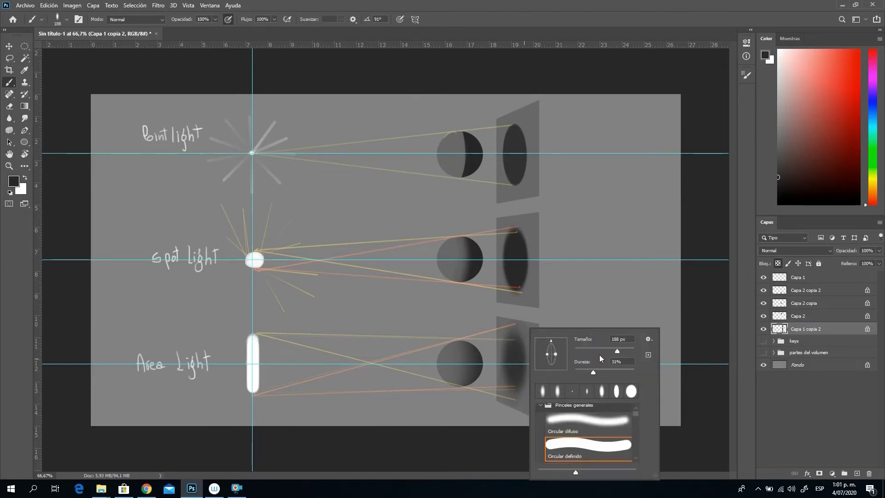
left_click_drag(619, 349, 620, 350)
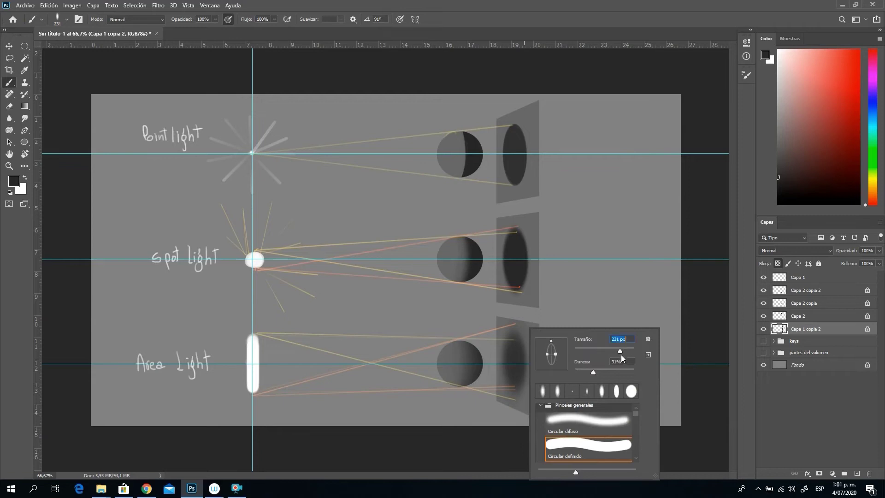
left_click(583, 371)
left_click(621, 349)
left_click(516, 364)
mouse_move(515, 363)
left_mouse_down()
mouse_move(557, 428)
mouse_move(515, 368)
left_mouse_up()
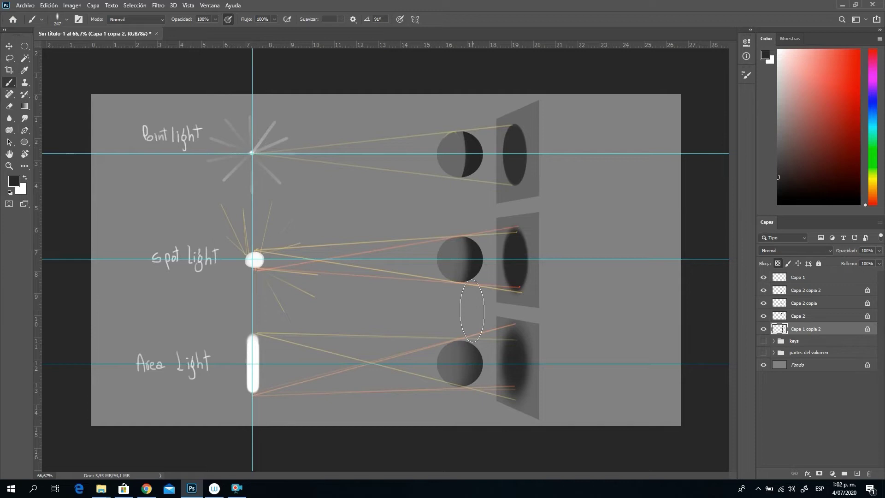
Hide the guides to view the diagram without them and show them again.
left_click(213, 7)
mouse_move(188, 6)
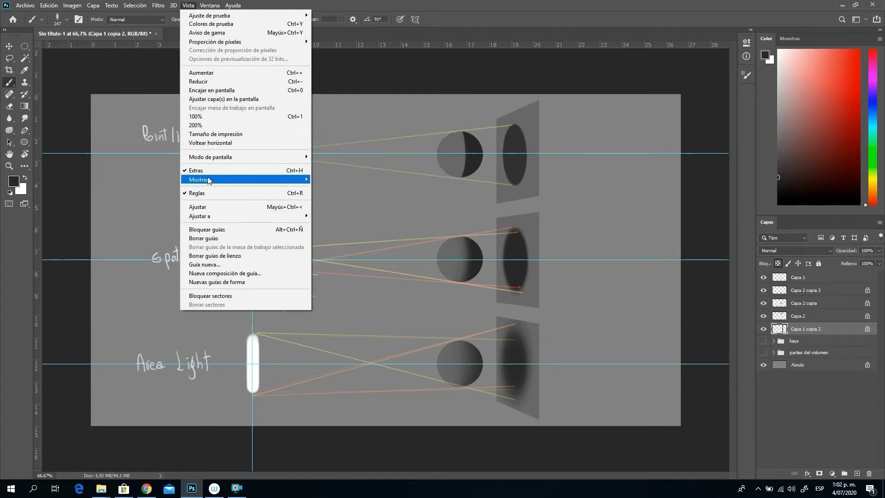
mouse_move(203, 182)
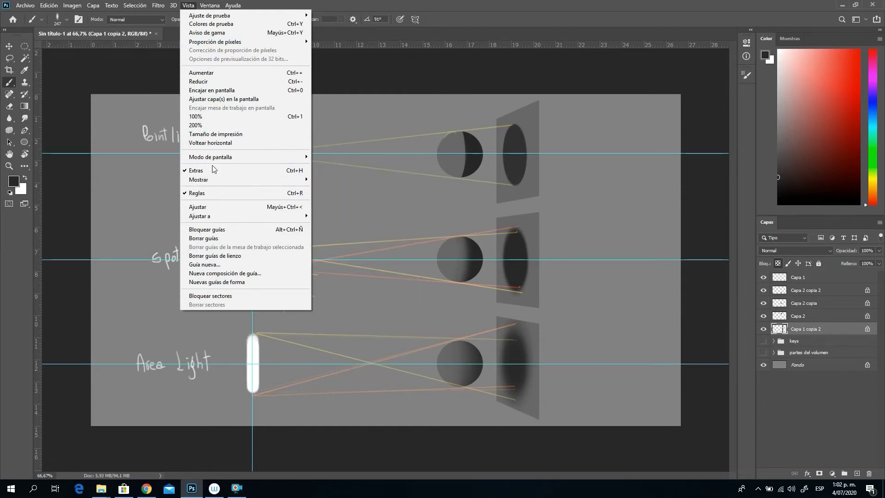
mouse_move(213, 161)
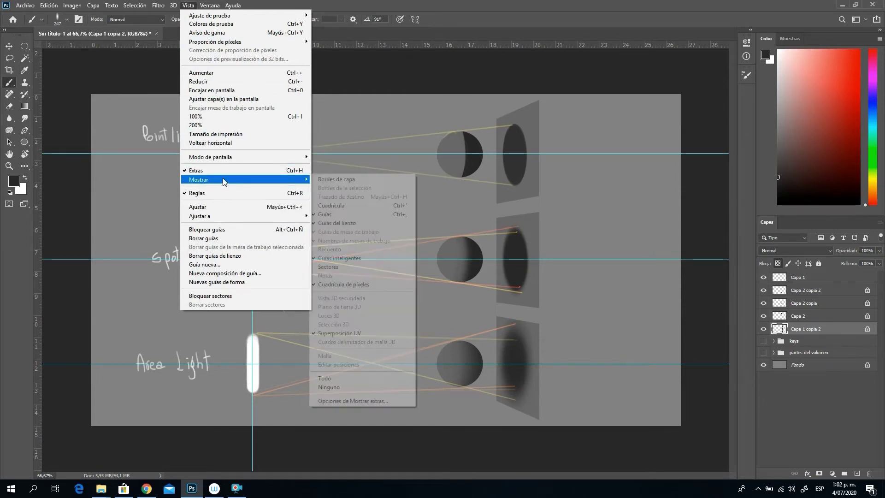
left_click(325, 215)
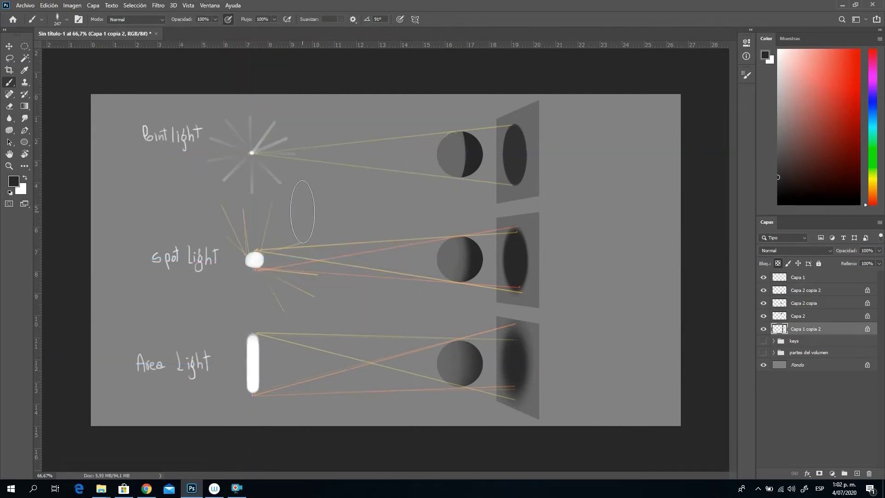
left_click(190, 5)
mouse_move(295, 180)
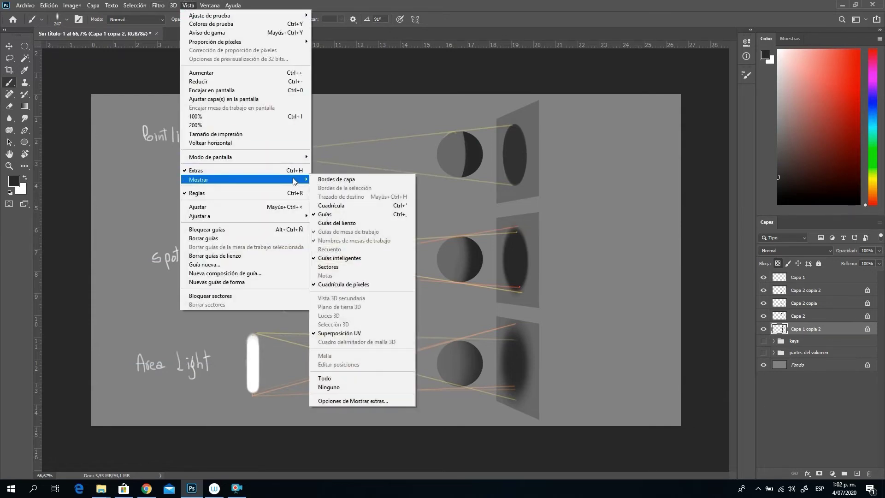
left_click(325, 215)
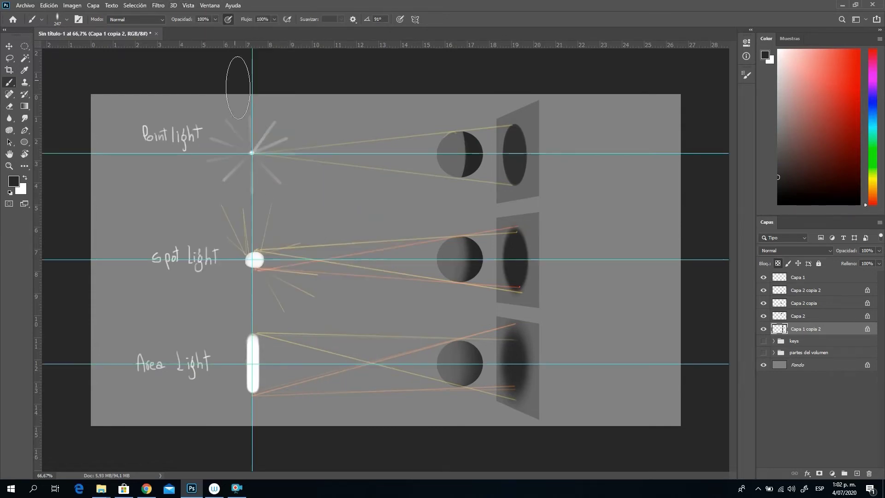
left_click(190, 6)
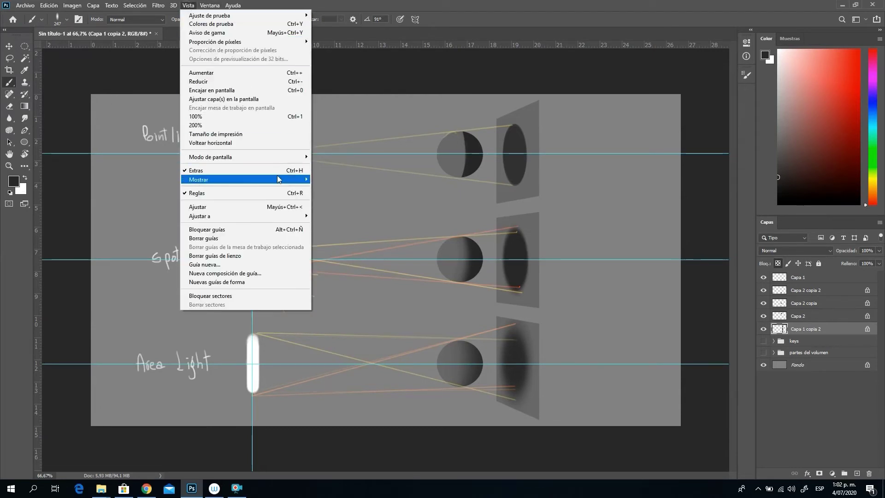
mouse_move(281, 179)
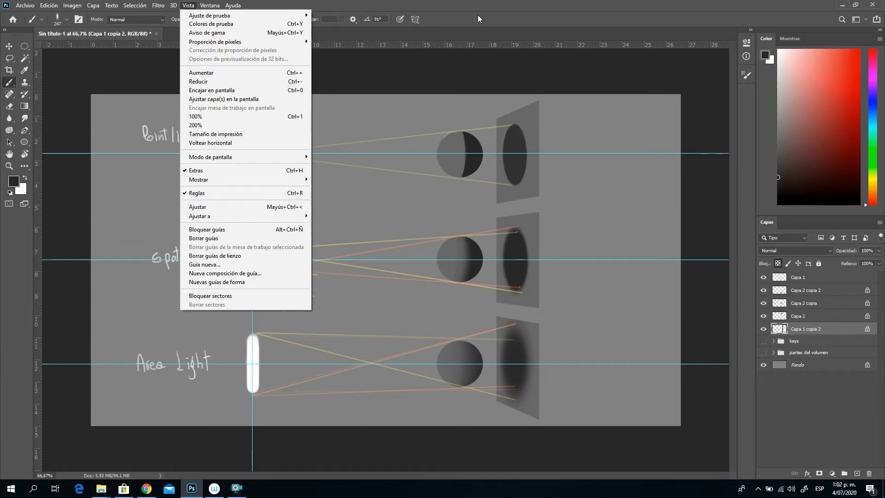
Hide the guides over the light diagram and toggle the visibility of the Capa 1 layer.
left_click(469, 3)
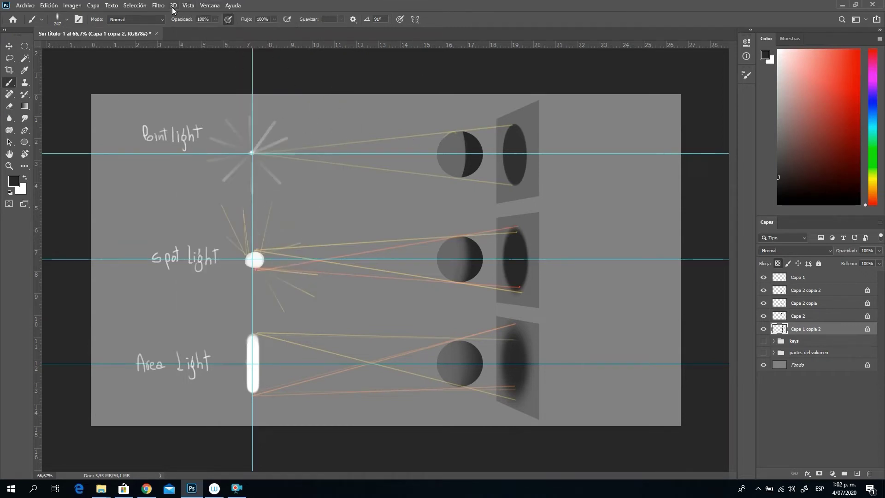
left_click(188, 8)
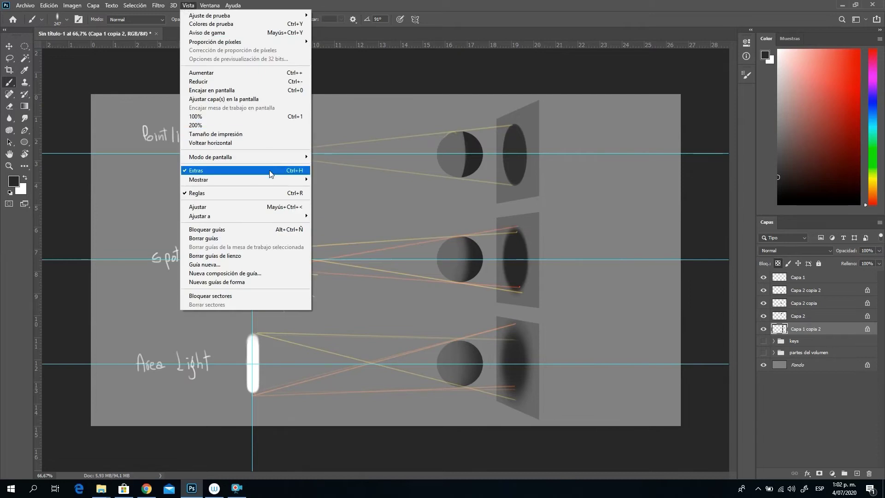
left_click(325, 214)
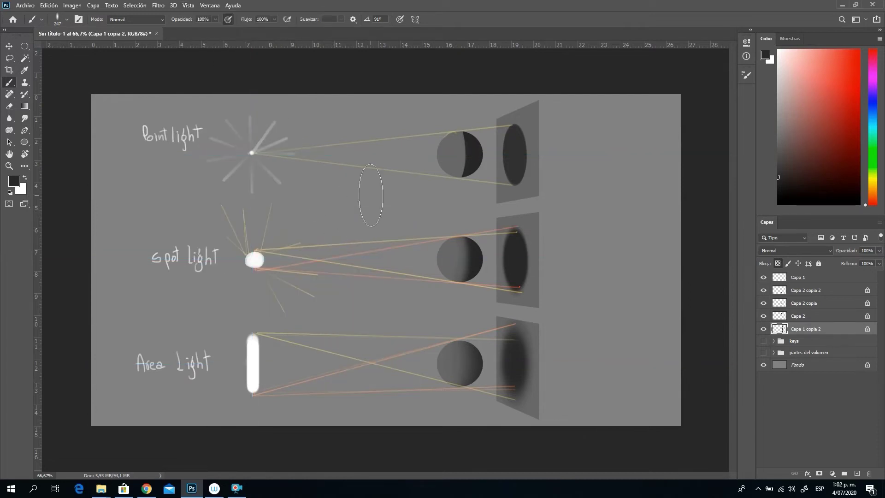
left_click(763, 277)
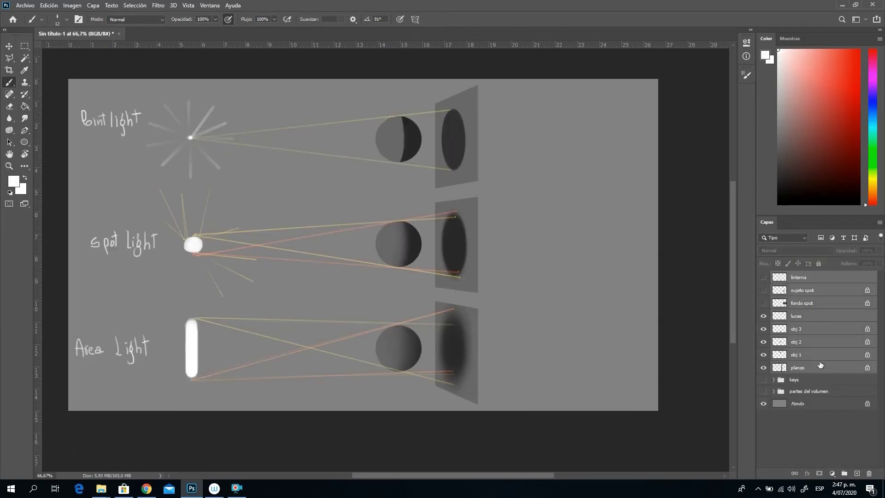
Group the selected diagram layers, name the group "tipos de luz" and hide it.
left_click(845, 474)
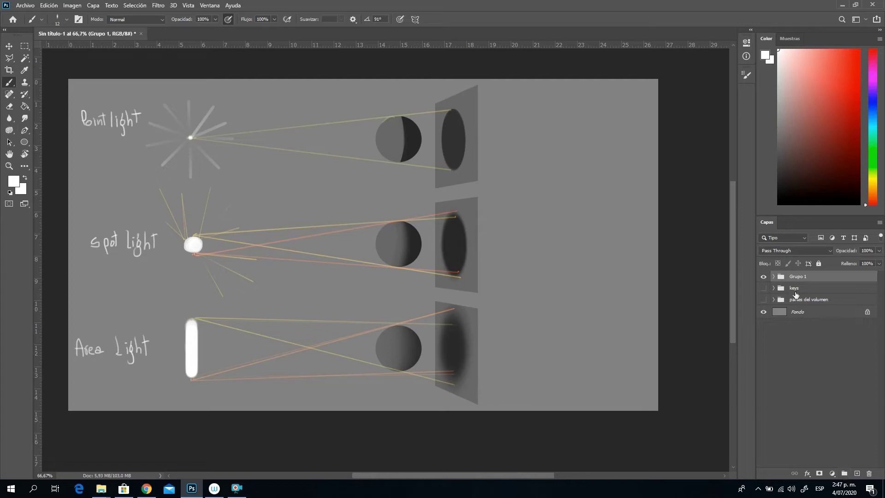
double_click(796, 278)
type("tipos de luz")
key("Return")
left_click(764, 277)
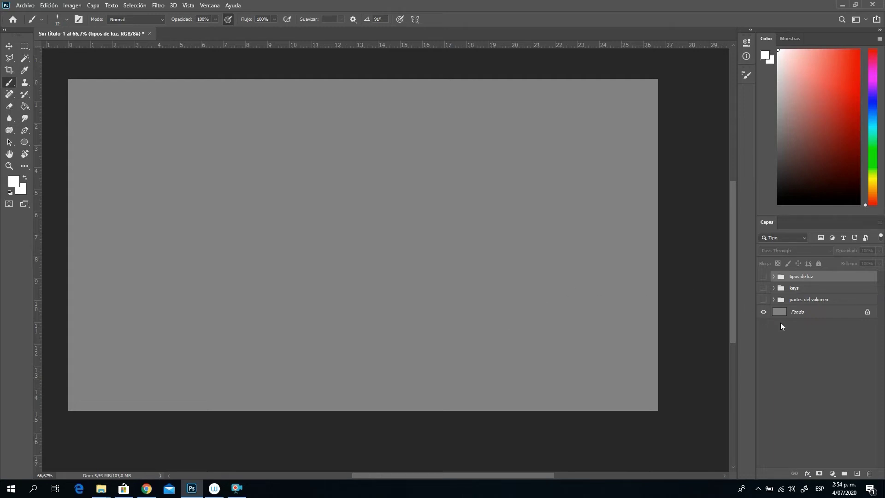
On a new layer, fill a long horizontal rectangle about 23 by 2 ruler units with dark grey across the canvas.
left_click(855, 473)
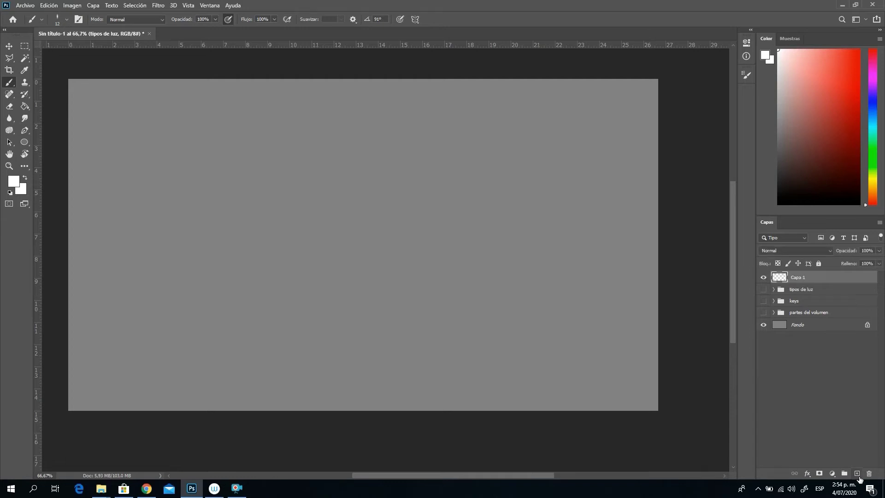
left_click(25, 46)
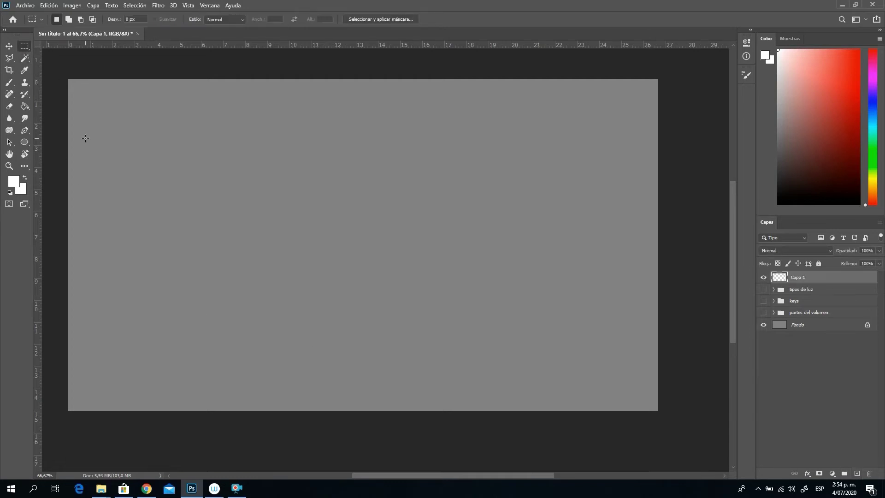
left_click_drag(105, 259, 615, 303)
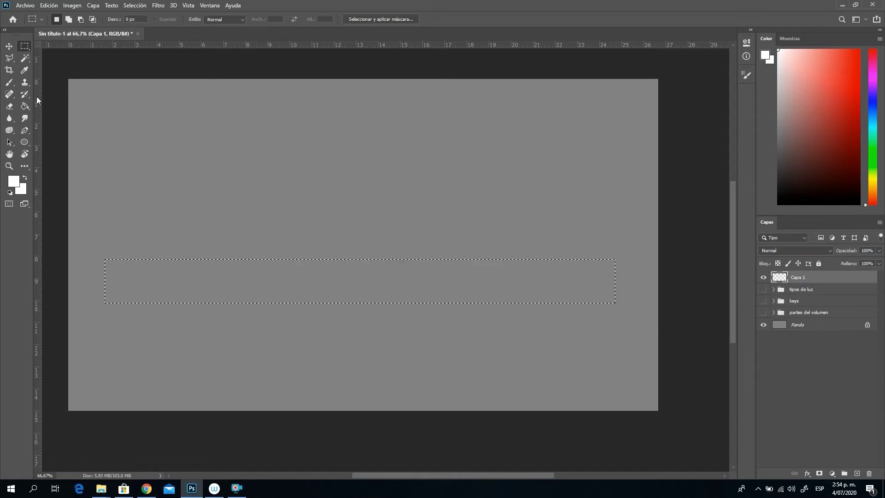
left_click(25, 106)
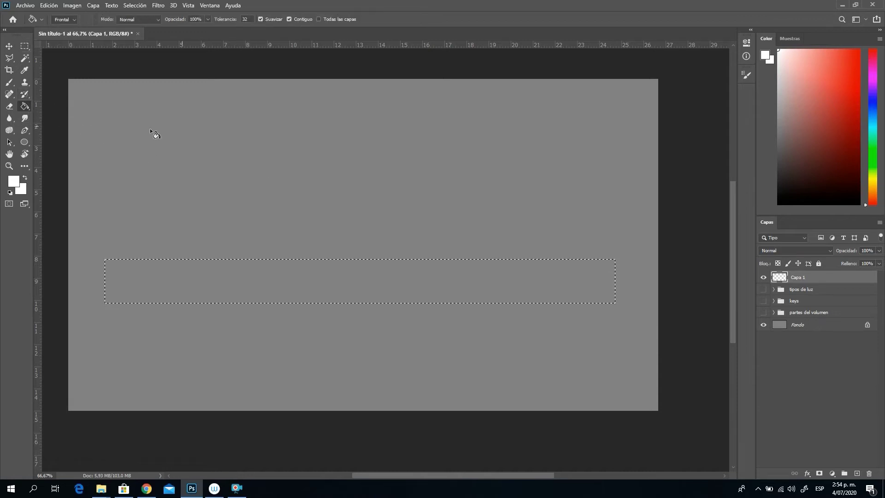
left_click_drag(781, 151, 769, 154)
left_click(196, 282)
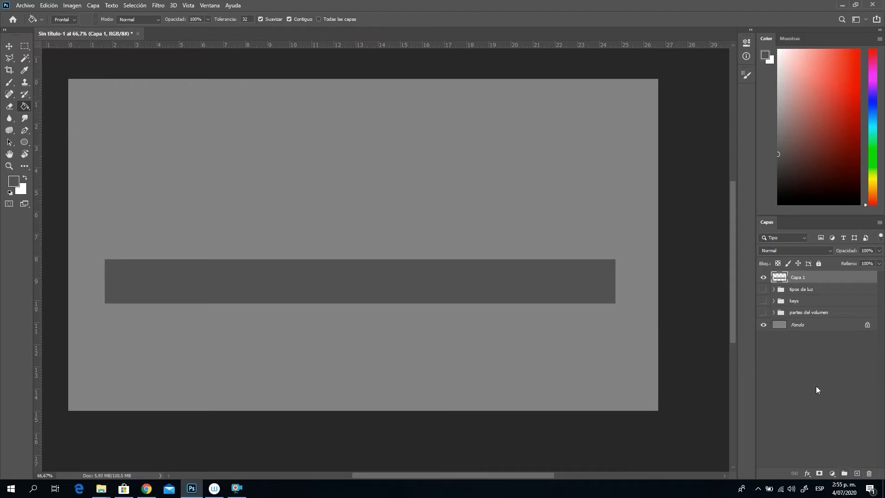
On a new layer, draw a darker grey circle about 4 ruler units wide and place it overlapping the bar's left end.
left_click(857, 473)
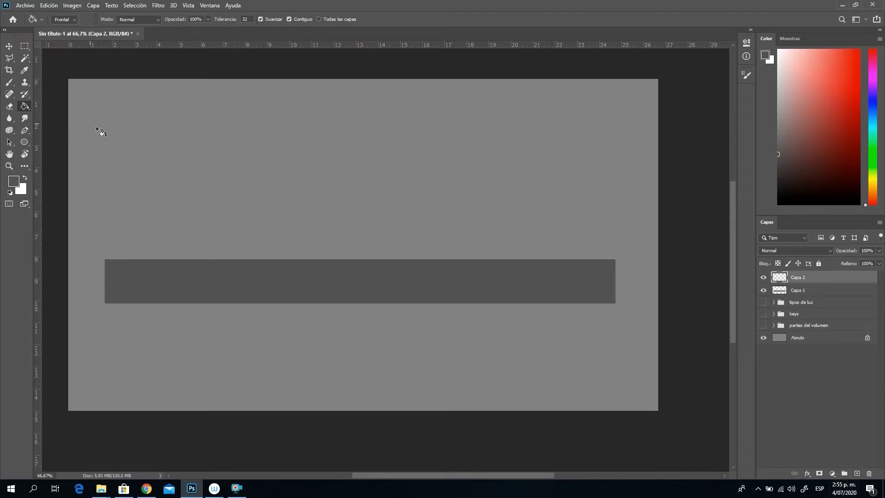
left_click(24, 143)
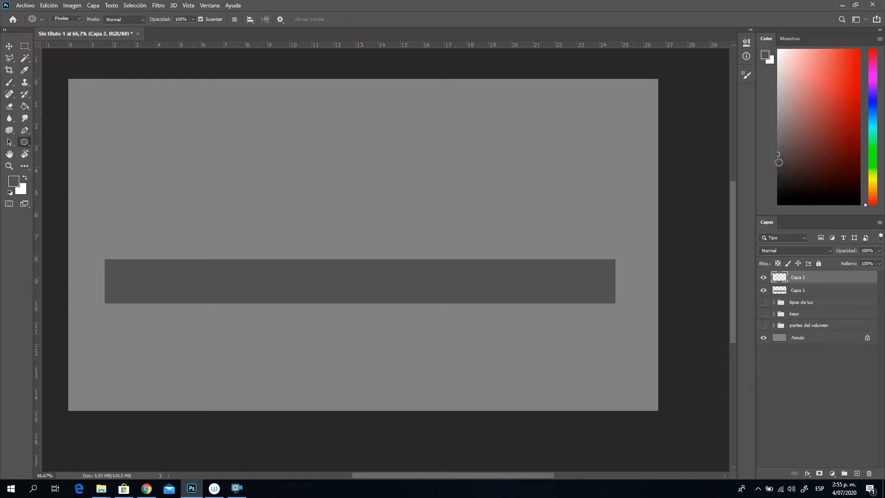
left_click(780, 162)
left_click_drag(777, 164, 766, 165)
left_click_drag(144, 194, 251, 283)
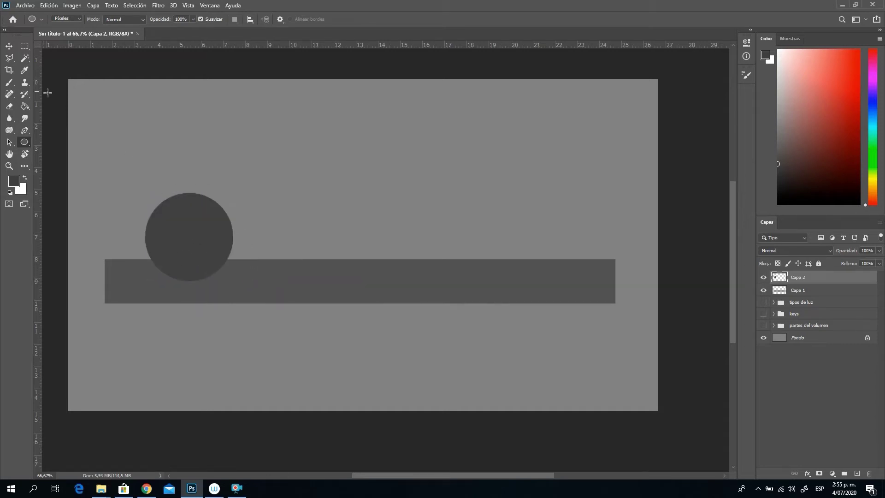
left_click(9, 46)
left_click_drag(218, 243, 204, 242)
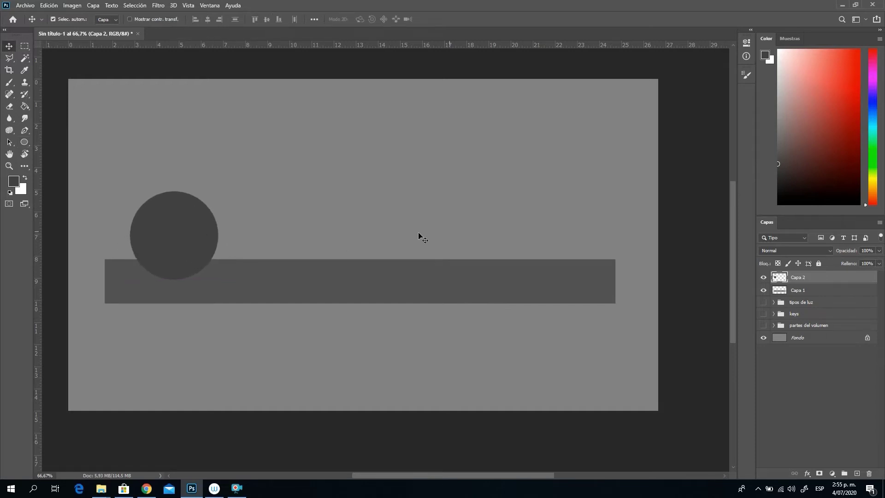
Refill the horizontal bar on Capa 1 with a lighter mid-grey.
left_click(794, 293)
left_click(61, 191)
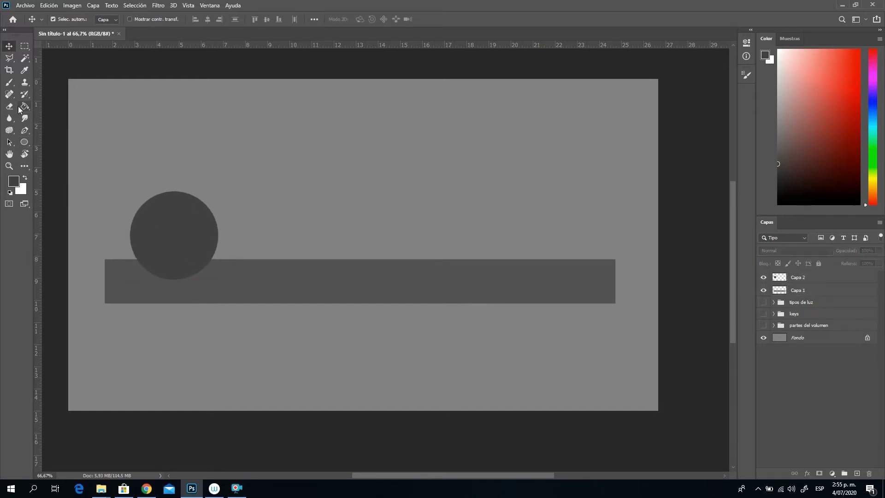
left_click(25, 106)
left_click(778, 140)
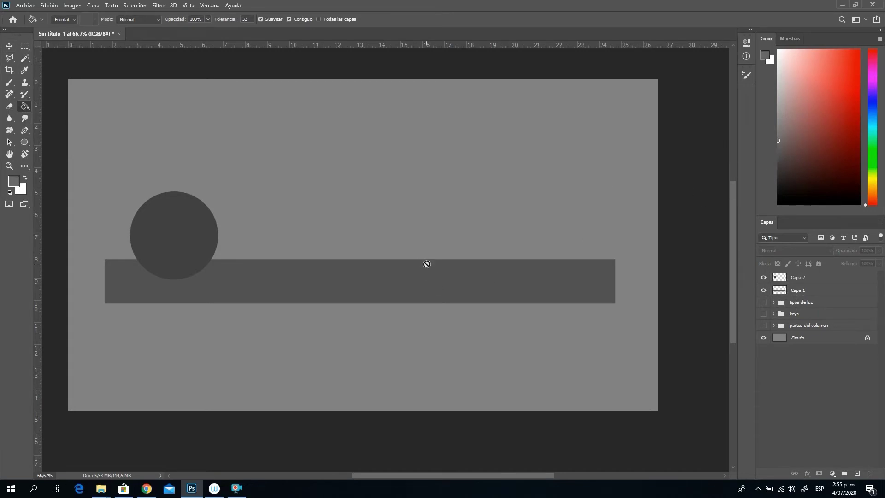
left_click(771, 292)
left_click(554, 276)
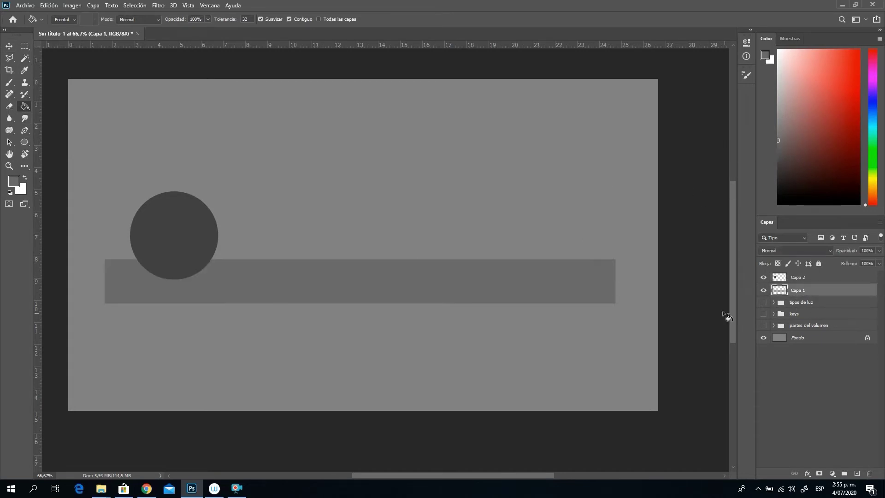
Refill the circle on Capa 2 with a grey slightly darker than the bar.
left_click(799, 278)
left_click(778, 150)
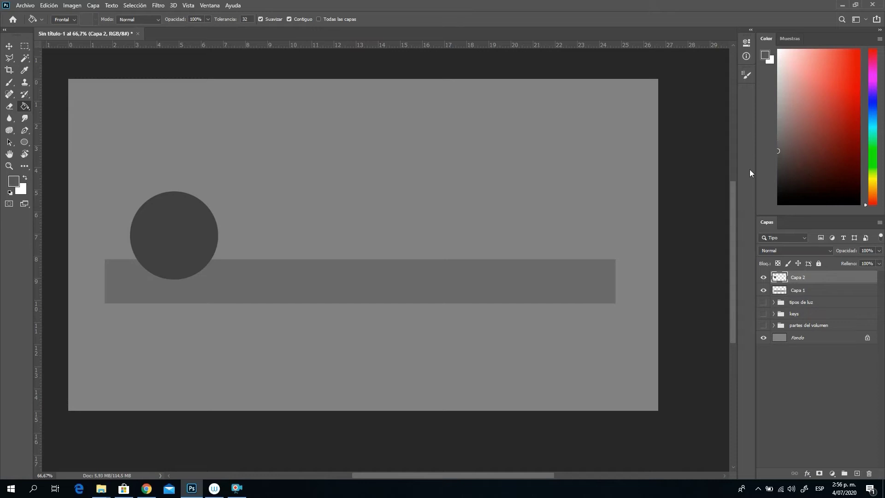
left_click(157, 202)
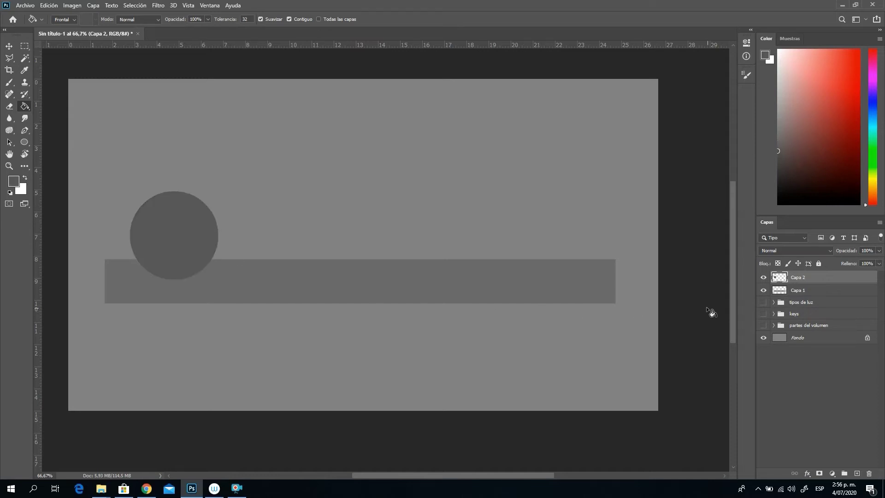
On a new layer, outline a six-sided cube silhouette about 5 ruler units wide over the bar's middle and fill it with the circle's grey.
left_click(857, 474)
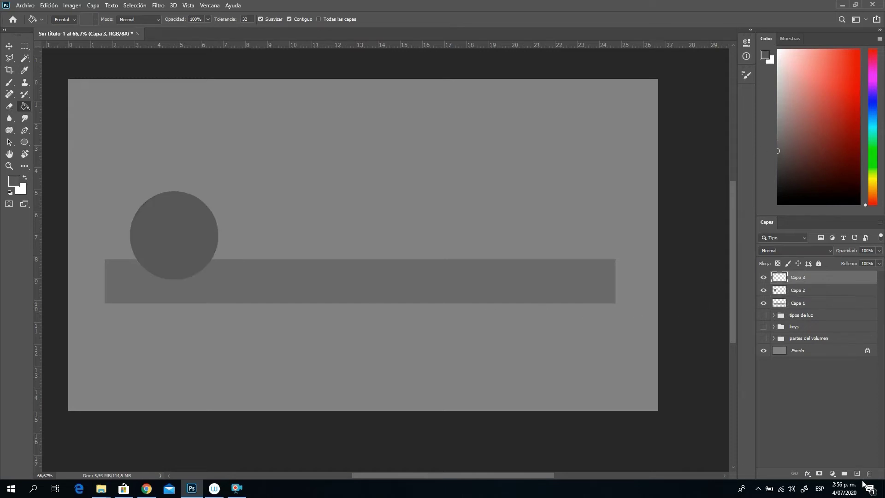
left_click(11, 169)
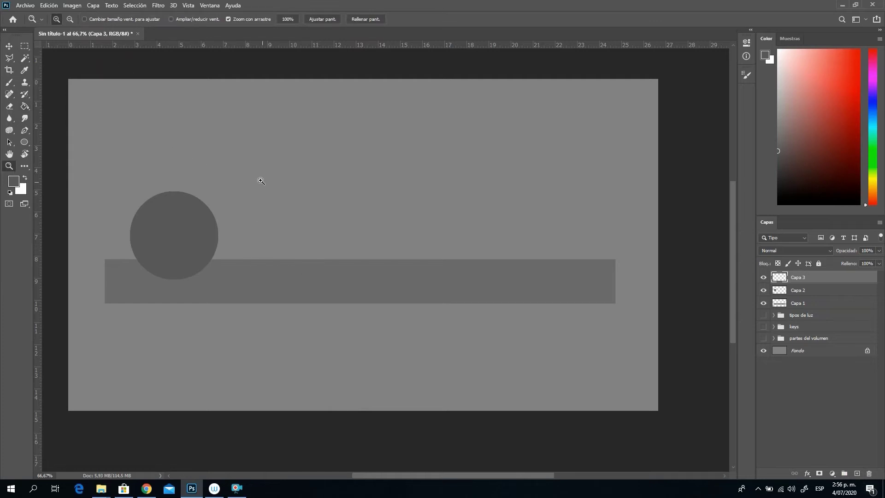
left_click(322, 229)
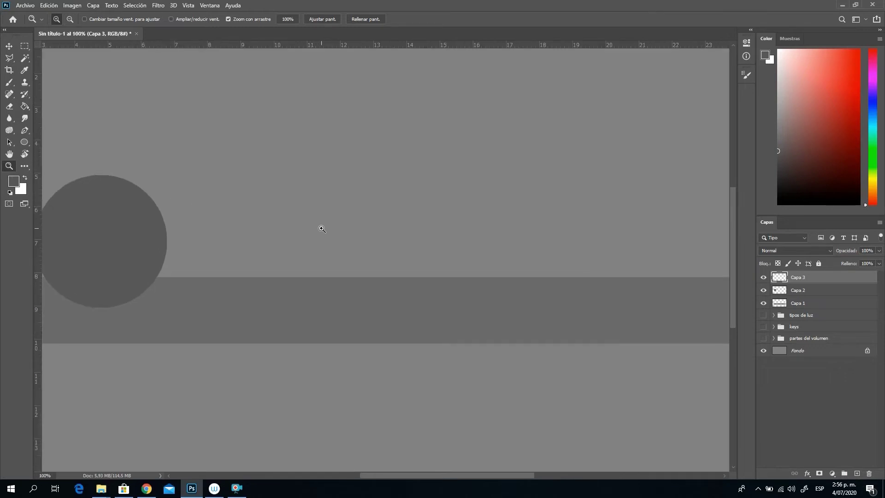
left_click(9, 58)
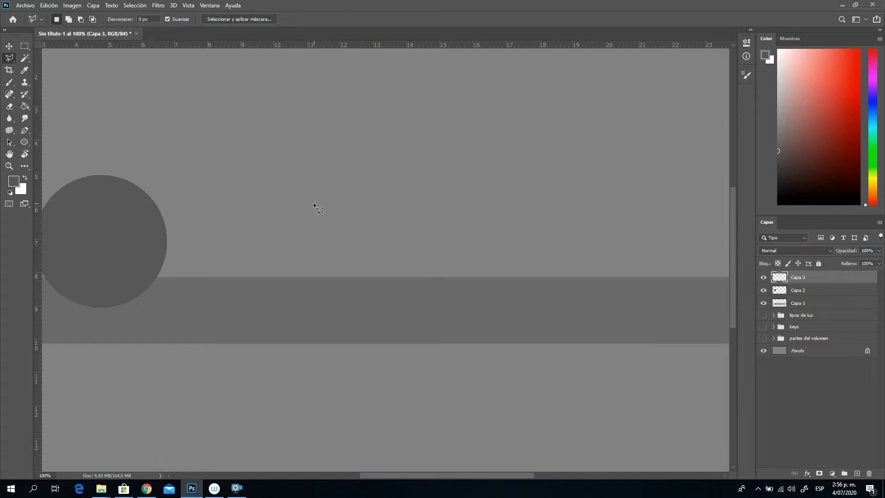
left_click(334, 187)
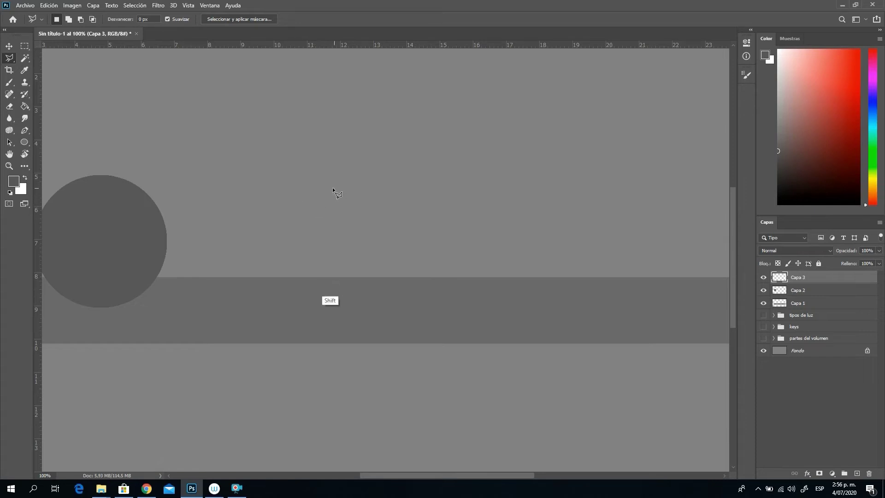
left_click(334, 286)
left_click(421, 309)
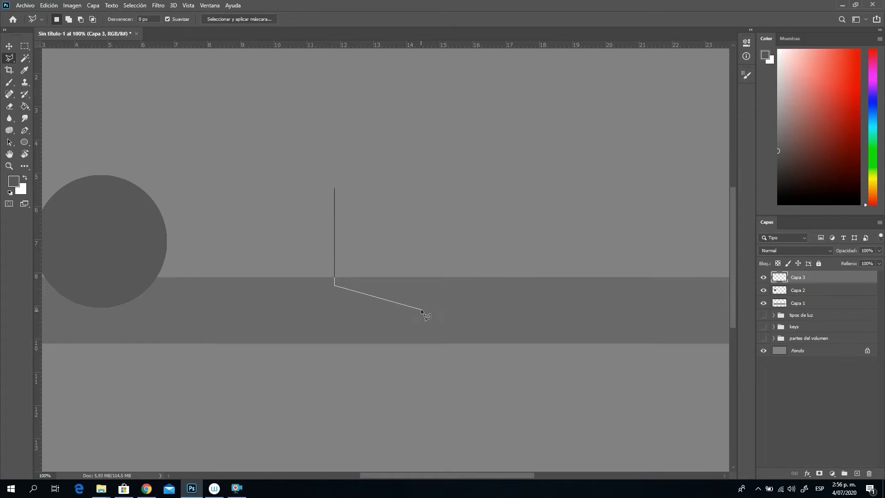
left_click(499, 289)
left_click(501, 185)
left_click(333, 186)
left_click(25, 106)
left_click(429, 285)
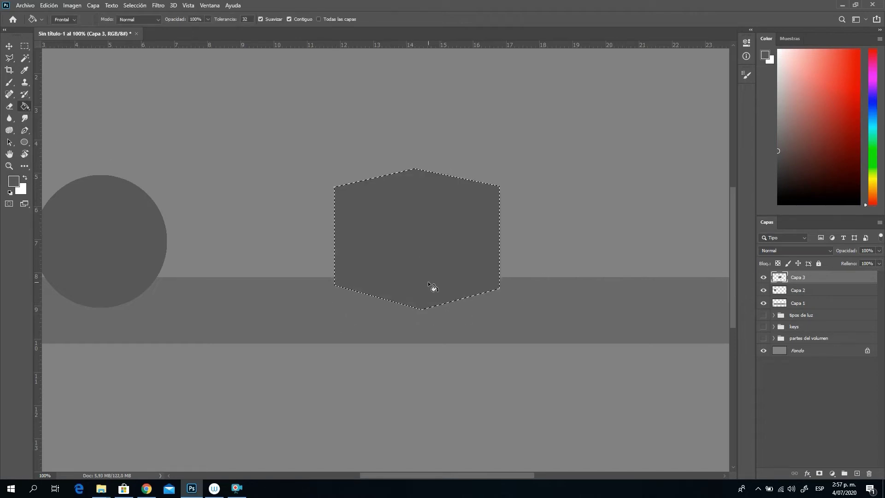
key("ctrl+d")
On a new layer, draw a flat dark grey ellipse about 4 by 1 ruler units above the bar's right end.
left_click_drag(477, 476, 511, 477)
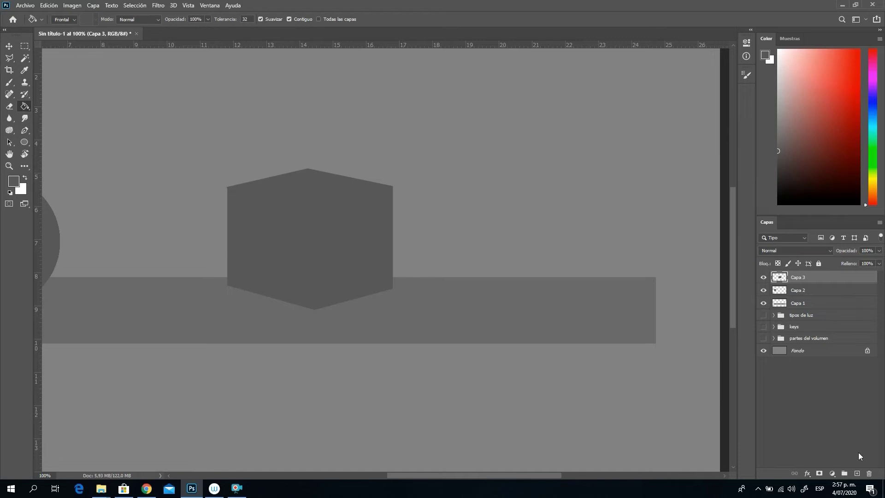
left_click(857, 475)
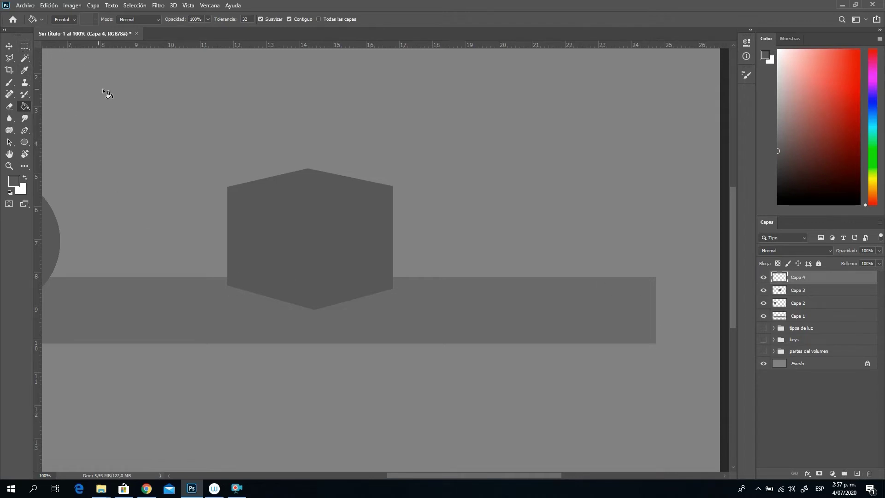
left_click(29, 49)
key("u")
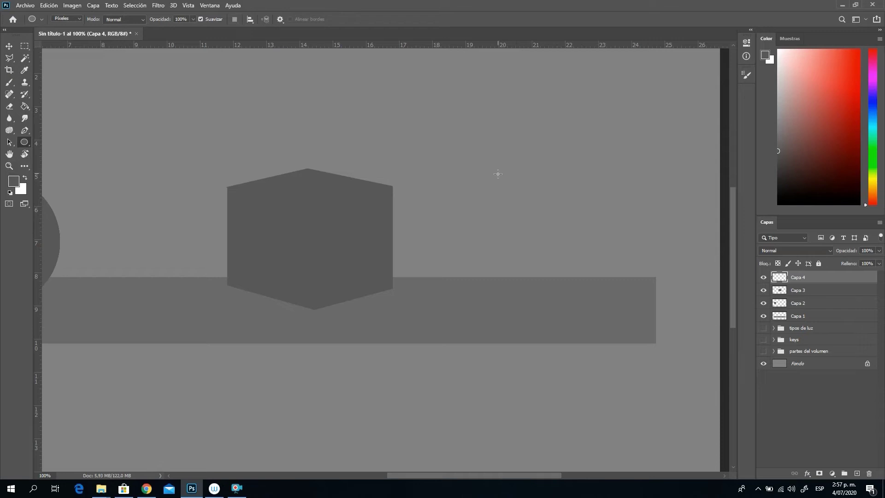
left_click_drag(486, 167, 618, 203)
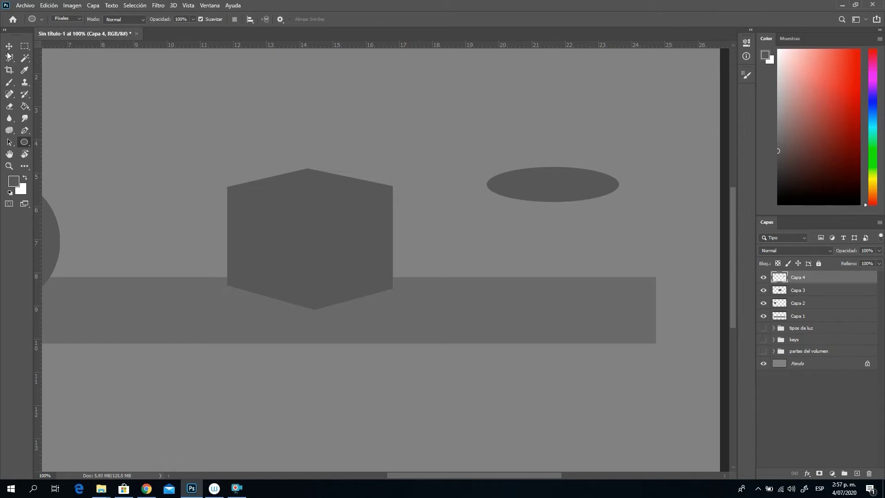
Duplicate the ellipse layer, move the copy straight down onto the bar, and select both ellipse layers.
right_click(807, 275)
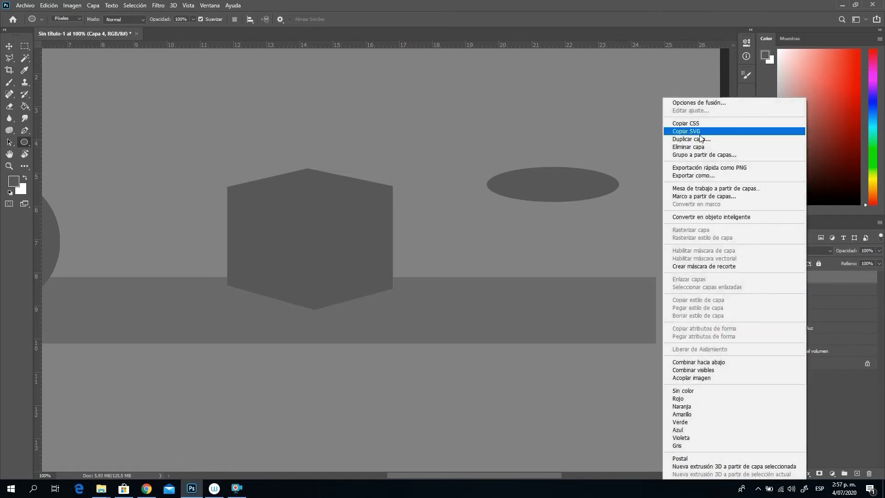
left_click(700, 139)
left_click(526, 136)
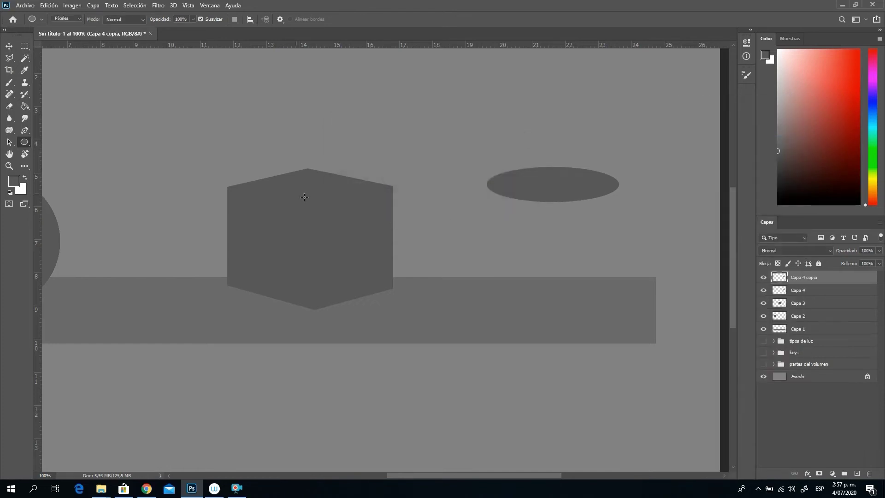
left_click(9, 46)
left_click_drag(560, 198, 546, 306)
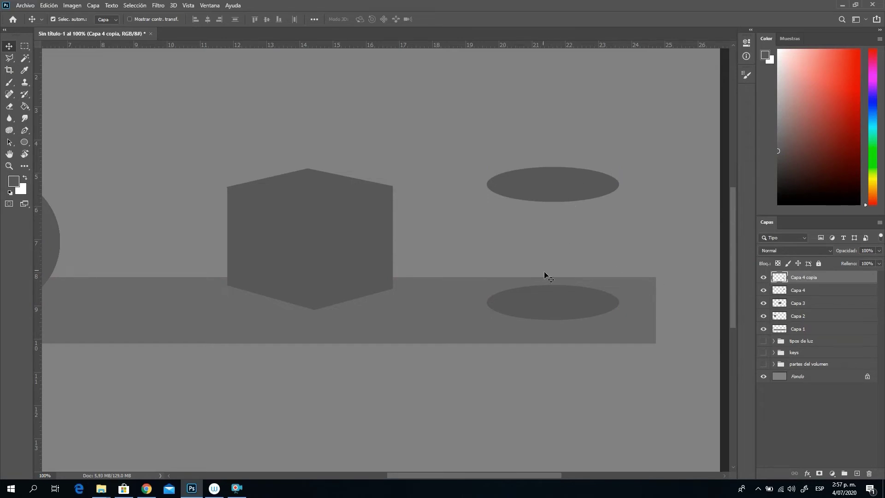
left_click(804, 290, "shift")
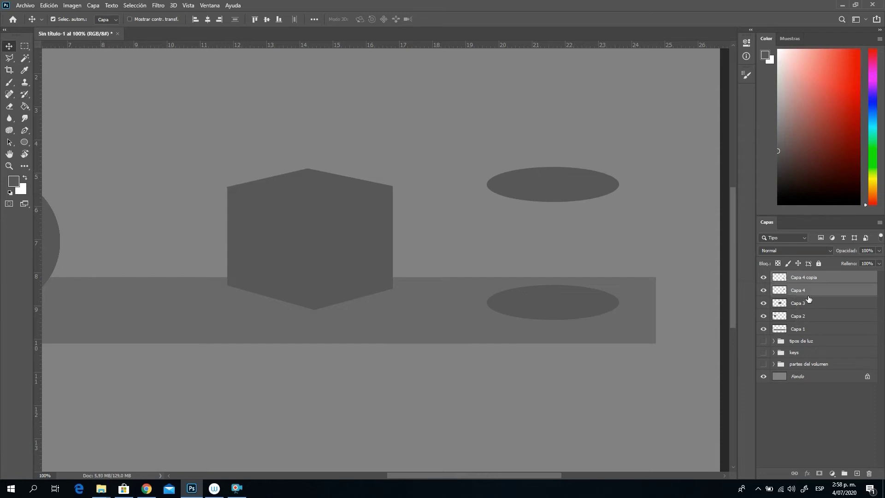
Merge the two selected ellipse layers into one and toggle the merged layer's visibility off and on to check it.
right_click(806, 290)
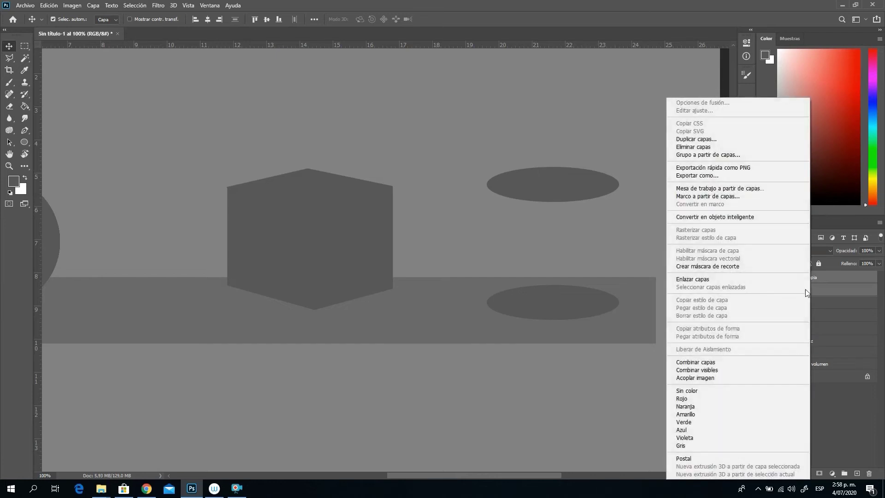
left_click(705, 362)
left_click(763, 277)
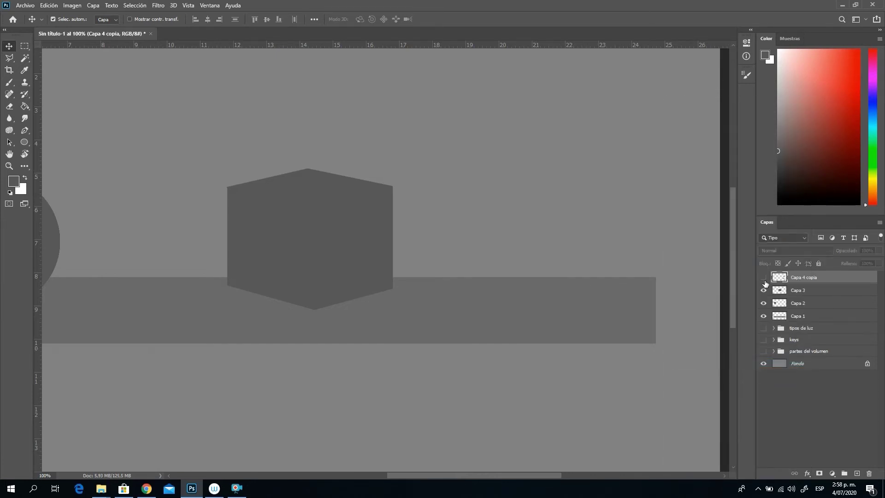
left_click(763, 277)
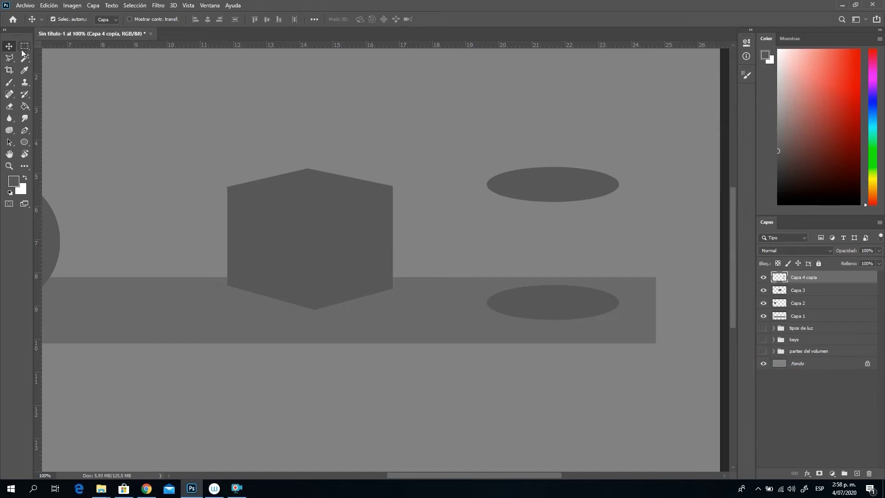
Try to bridge the two ellipses with a filled rectangle about 3.96 by 3.6 inches, and undo it.
left_click(10, 59)
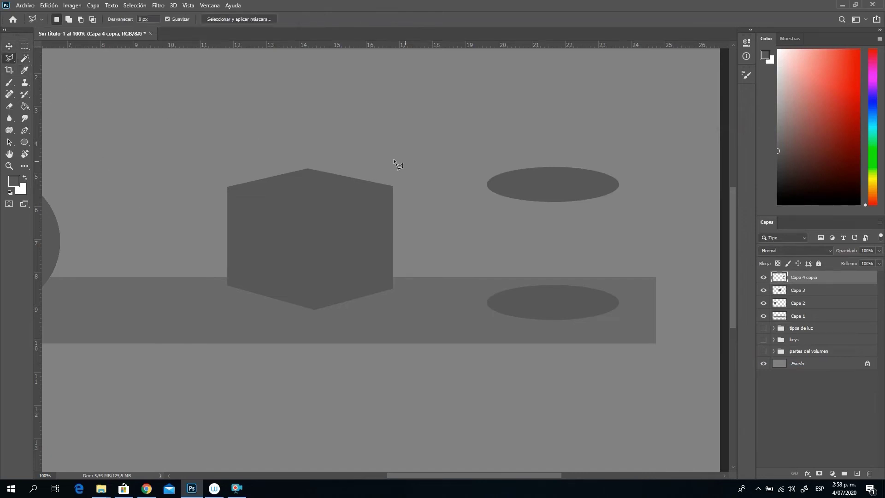
left_click(24, 48)
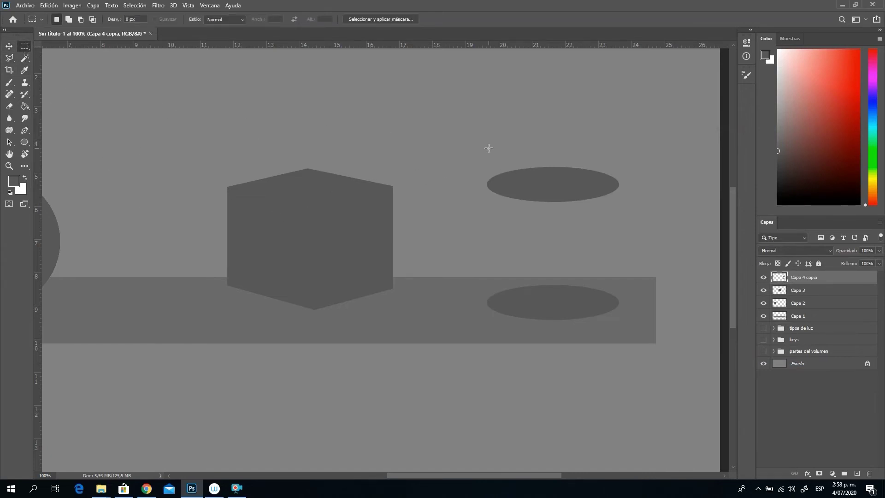
right_click(25, 143)
left_click(50, 142)
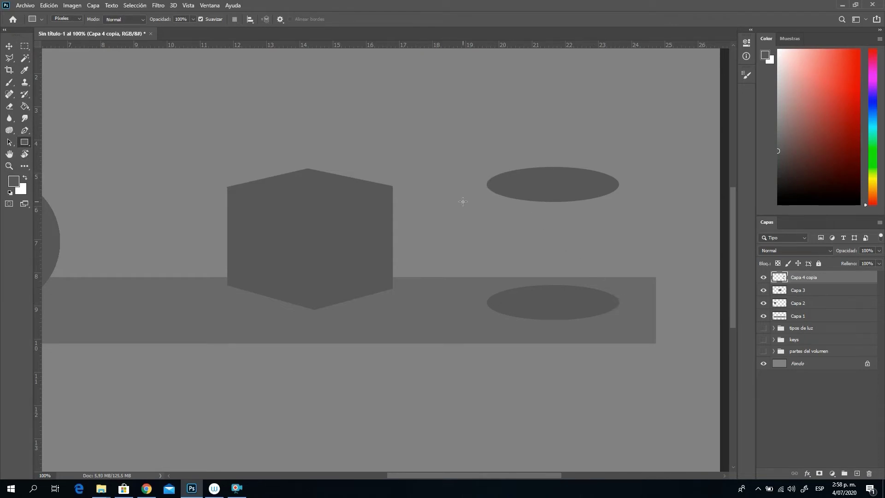
left_click(8, 166)
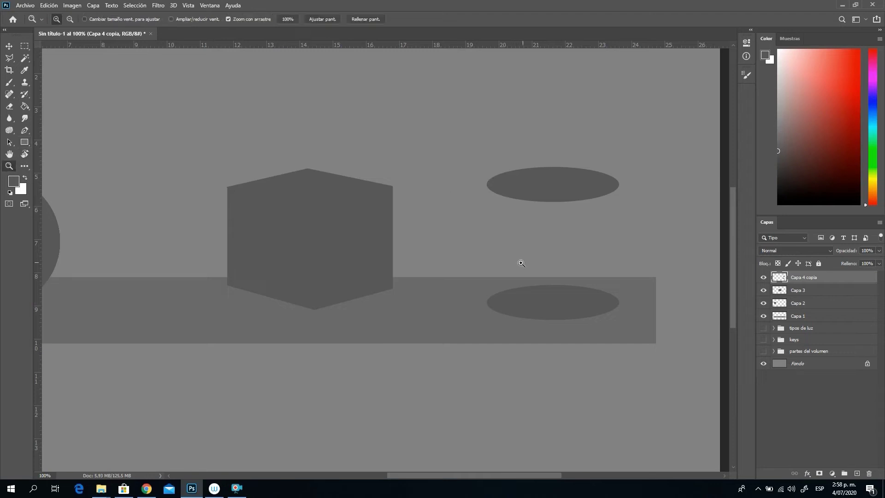
left_click_drag(547, 231, 576, 347)
left_click_drag(550, 477, 569, 478)
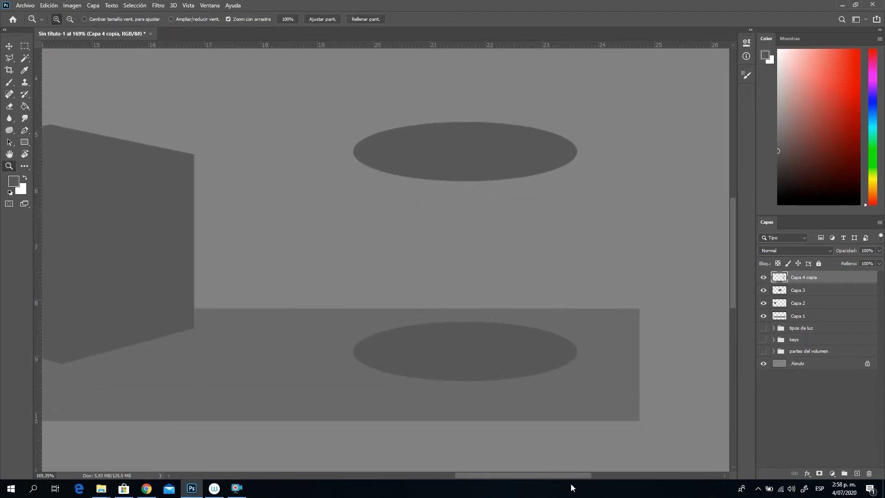
left_click_drag(468, 254, 505, 262)
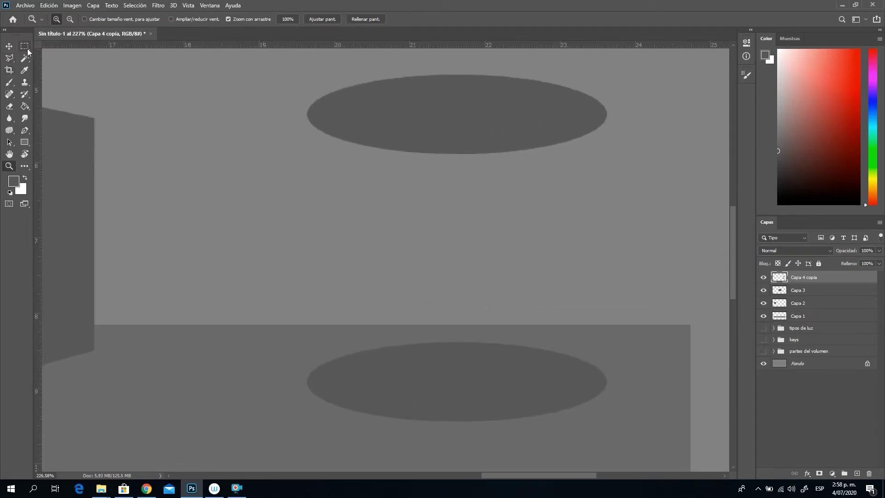
left_click(25, 143)
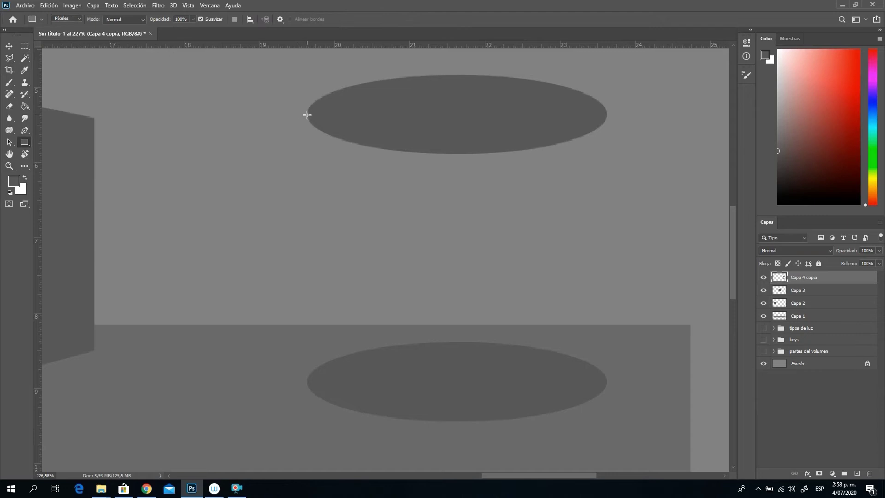
left_click_drag(308, 113, 605, 381)
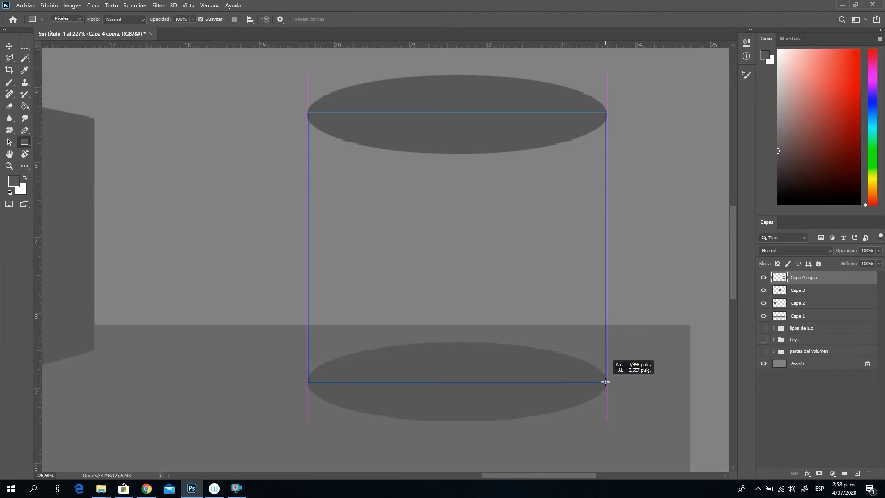
left_click_drag(605, 382, 604, 381)
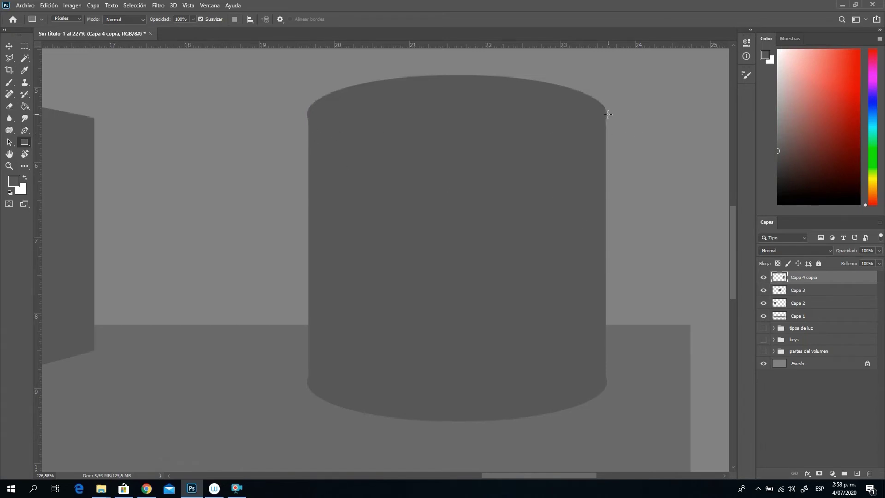
mouse_move(608, 114)
left_mouse_down()
mouse_move(524, 302)
mouse_move(438, 342)
mouse_move(630, 111)
mouse_move(607, 120)
left_mouse_up()
key("ctrl+z")
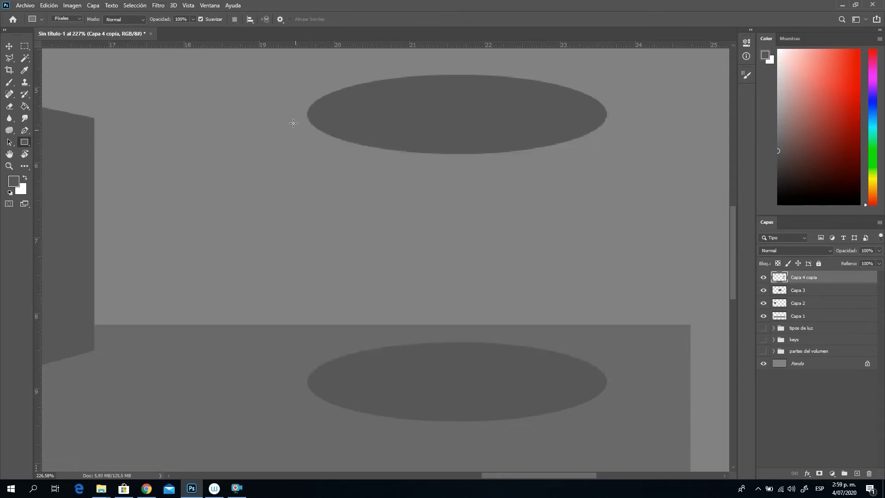
left_click(159, 8)
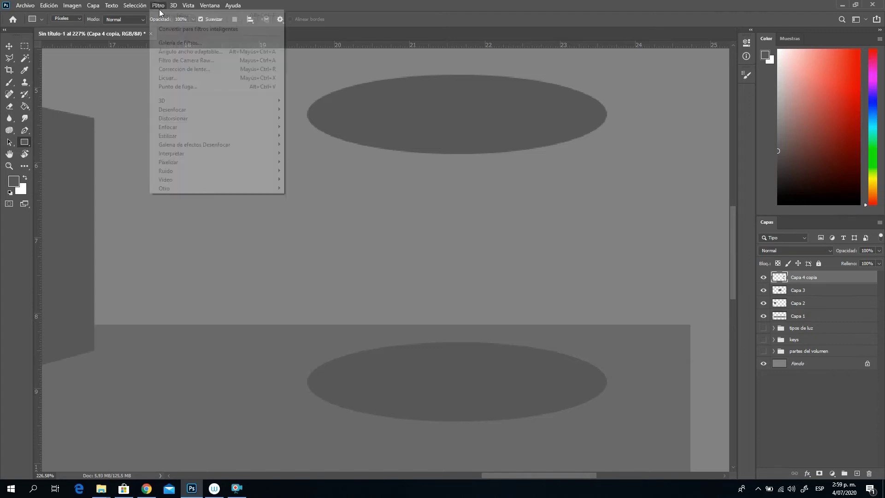
mouse_move(171, 121)
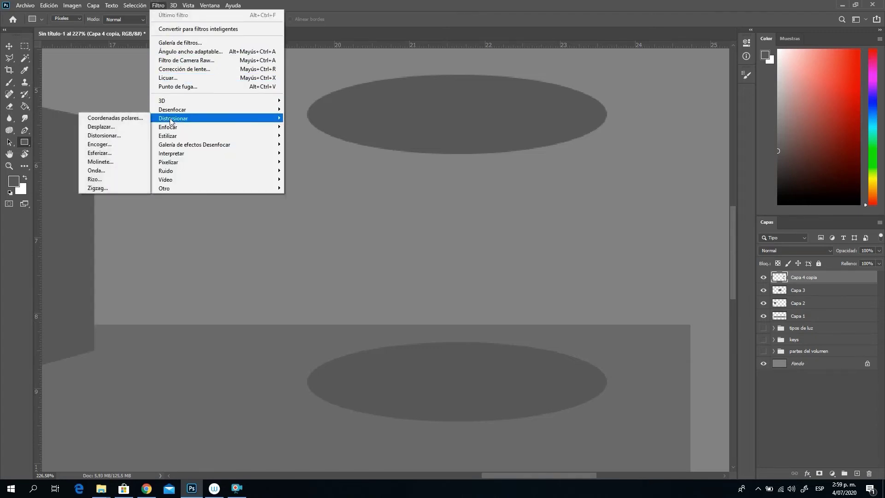
mouse_move(188, 6)
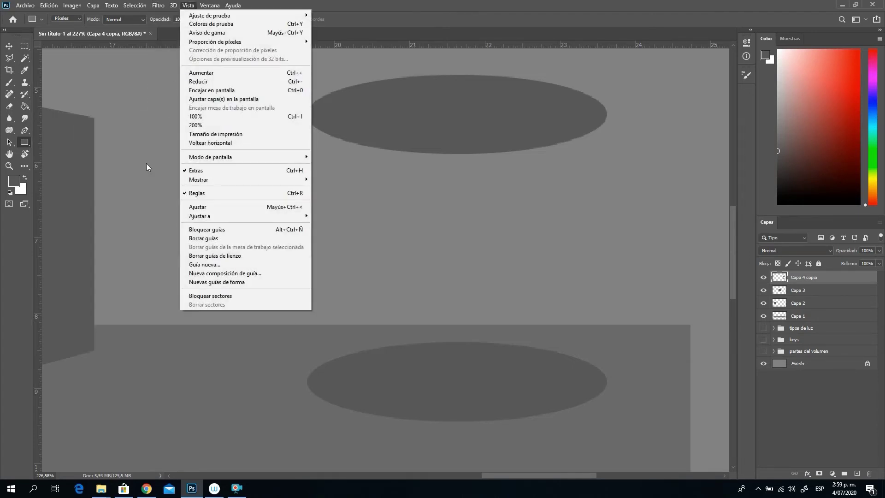
left_click(306, 137)
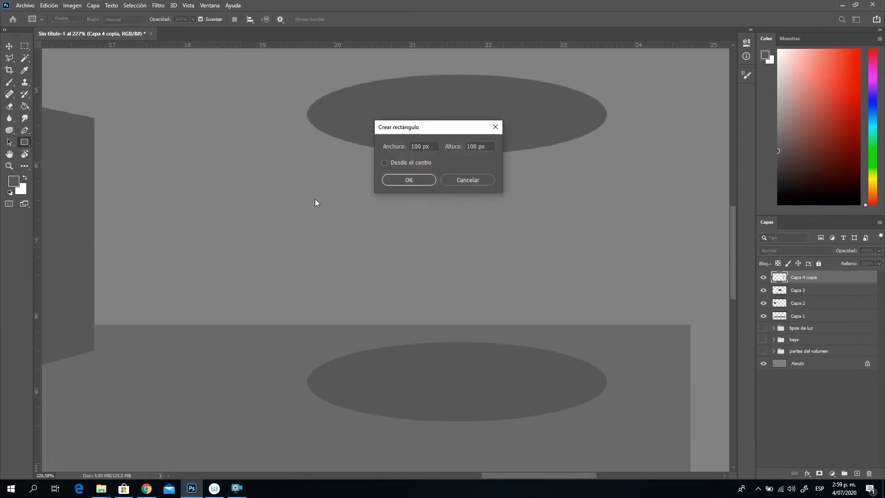
left_click(466, 183)
left_click_drag(322, 137, 303, 293)
key("ctrl+z")
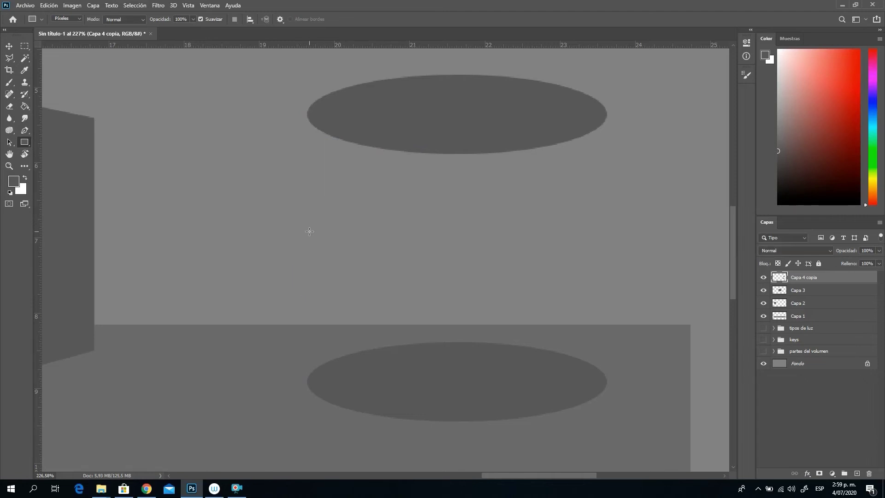
Try snapping to guides, and turn snapping off again.
left_click(206, 7)
mouse_move(190, 6)
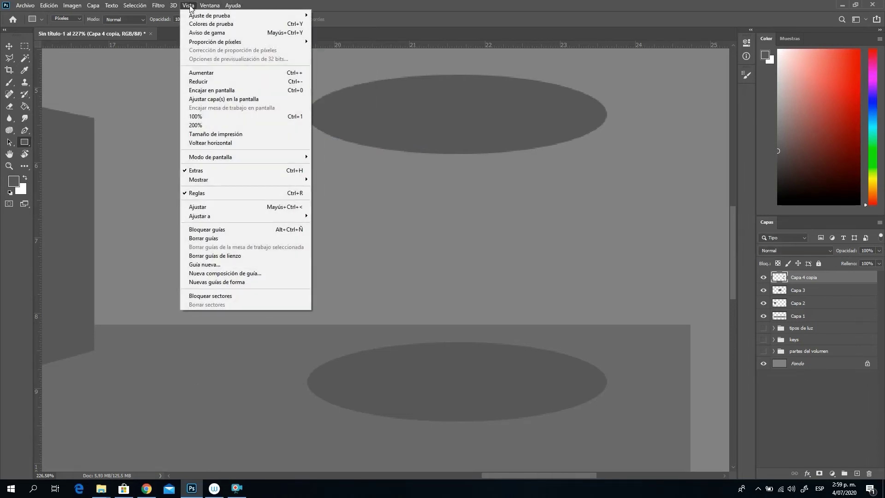
left_click(188, 6)
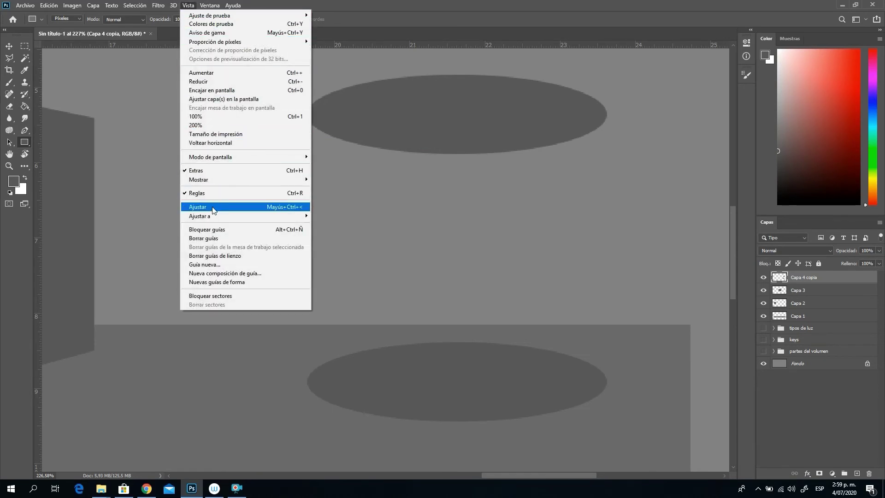
mouse_move(216, 214)
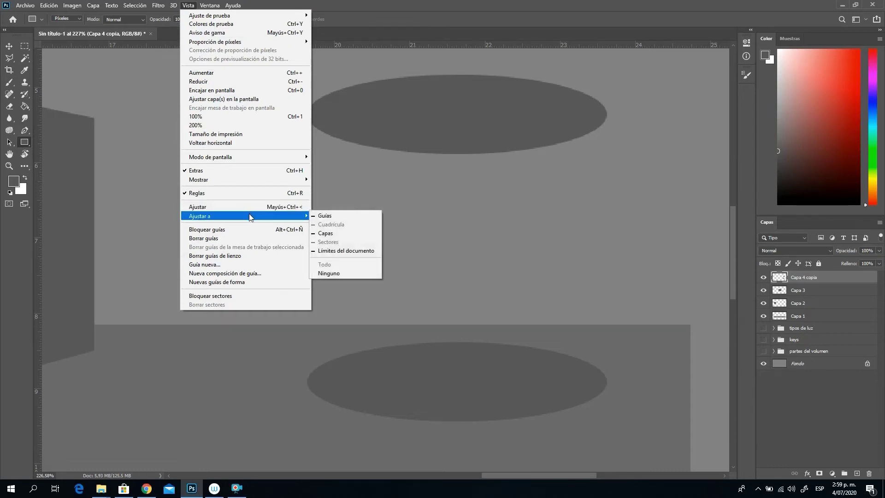
left_click(321, 218)
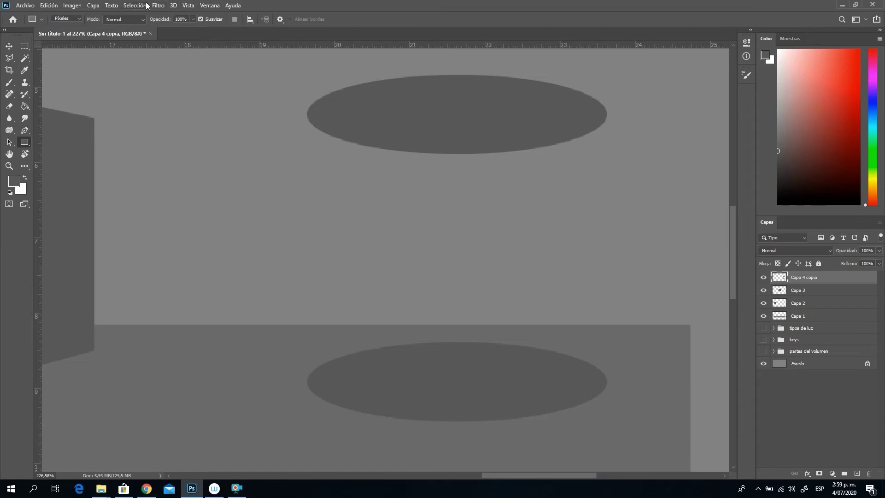
left_click(189, 8)
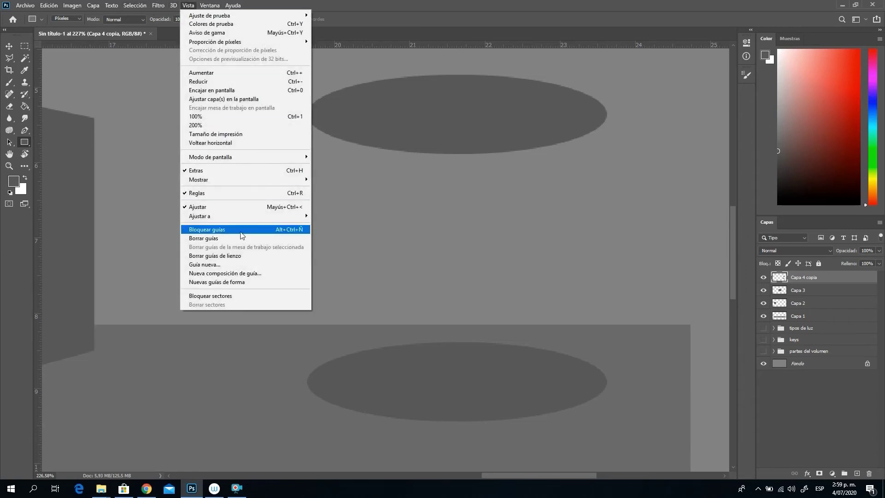
mouse_move(261, 219)
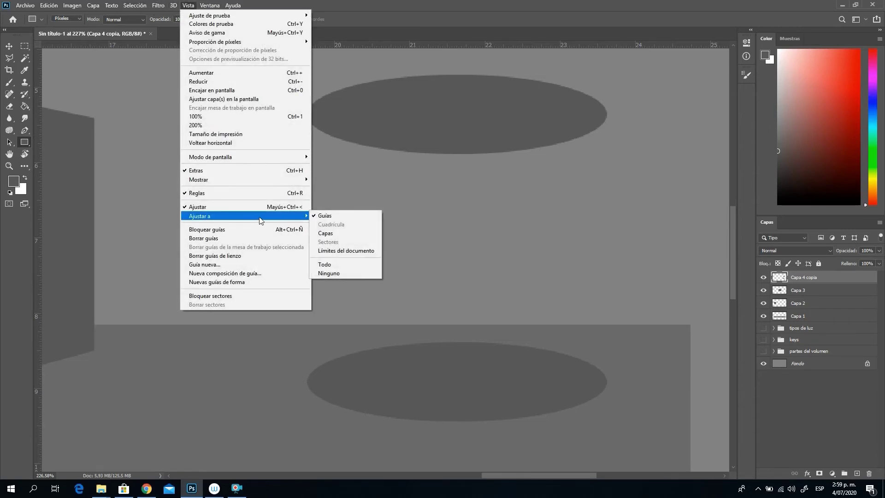
left_click(321, 217)
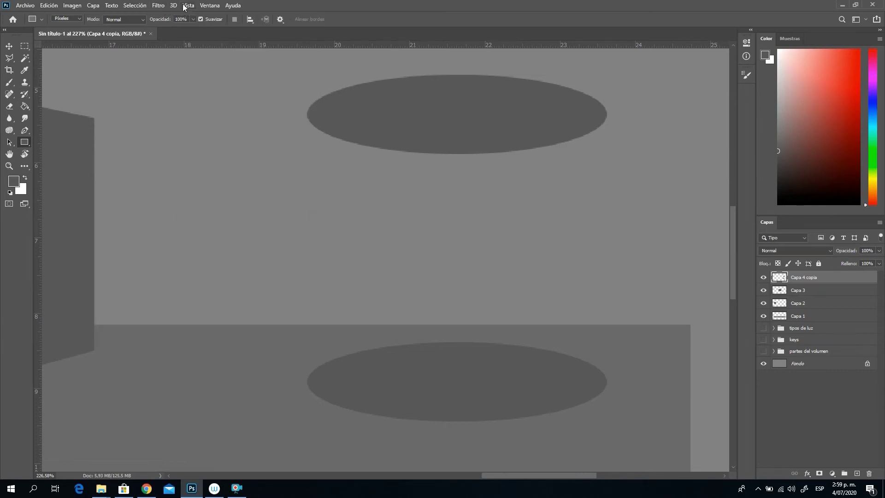
left_click(188, 6)
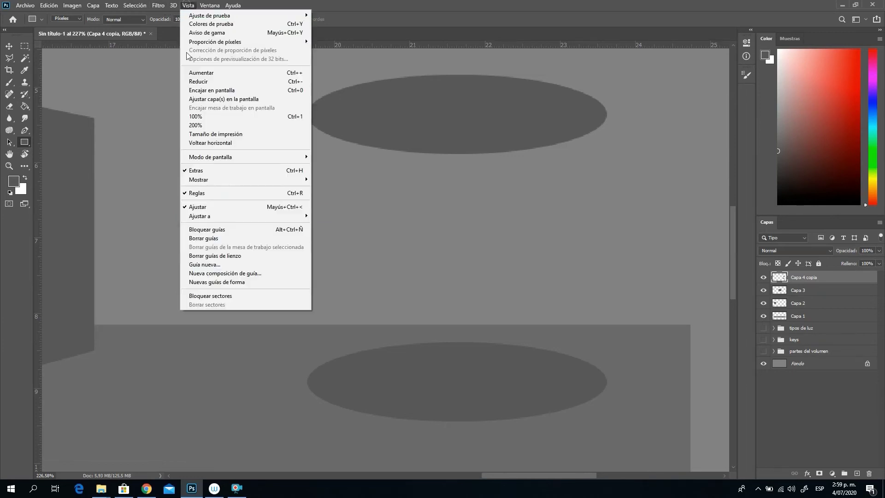
left_click(212, 207)
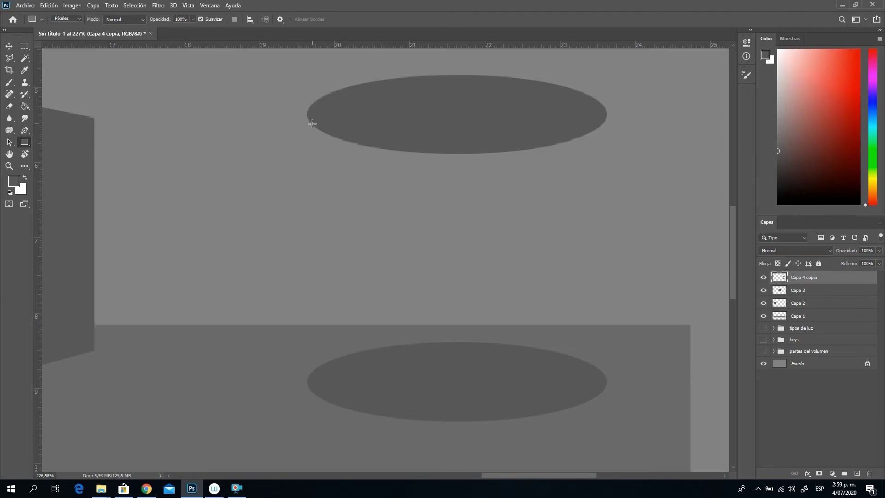
Join the two ellipses into a cylinder silhouette with filled rectangles about 4 by 3.6 inches, trim the right-side overhang, and deselect.
left_click_drag(307, 112, 605, 382)
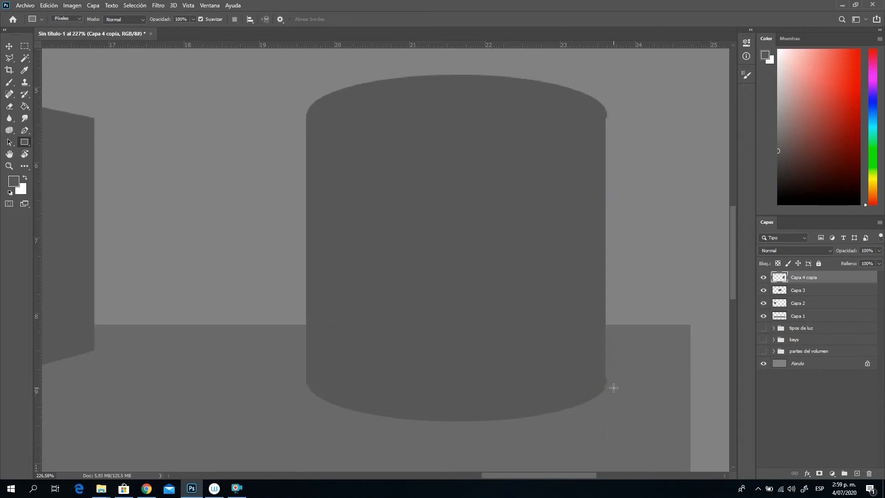
left_click_drag(607, 380, 307, 116)
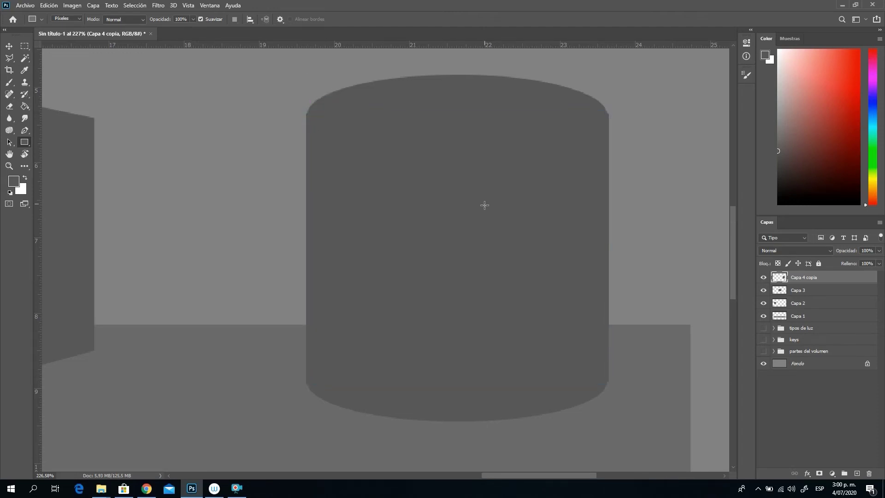
key("m")
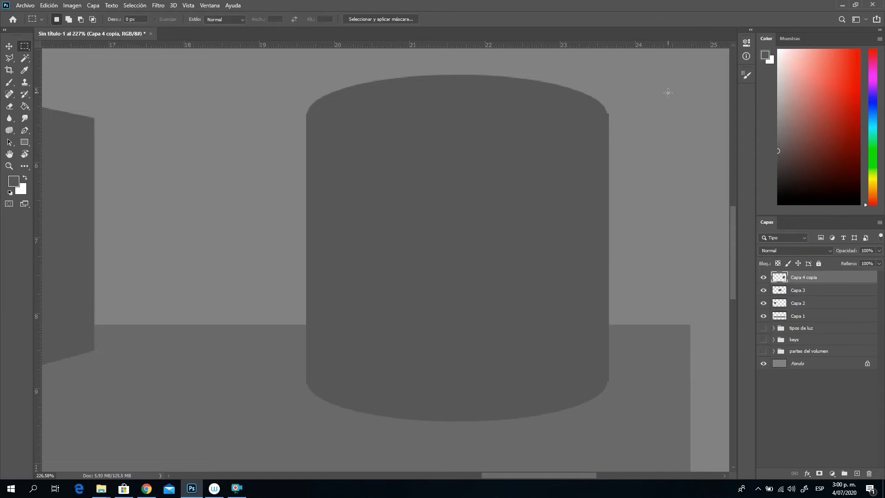
left_click_drag(668, 92, 607, 429)
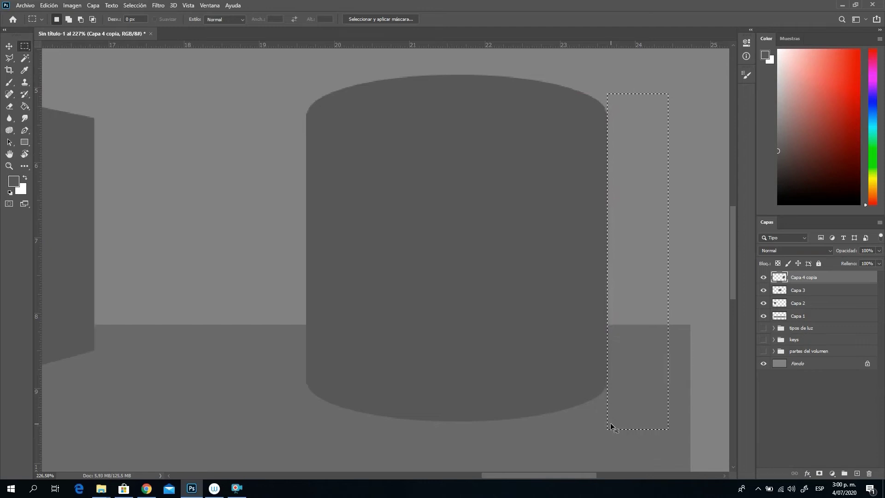
key("ctrl+d")
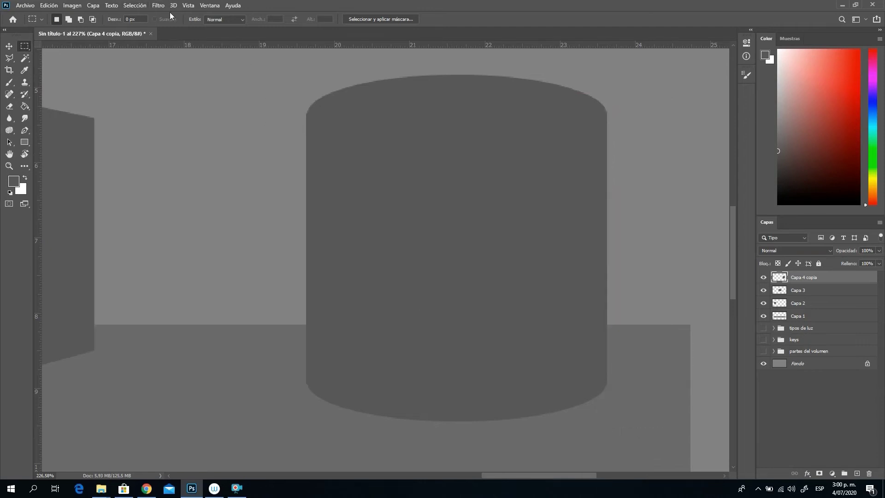
left_click(188, 5)
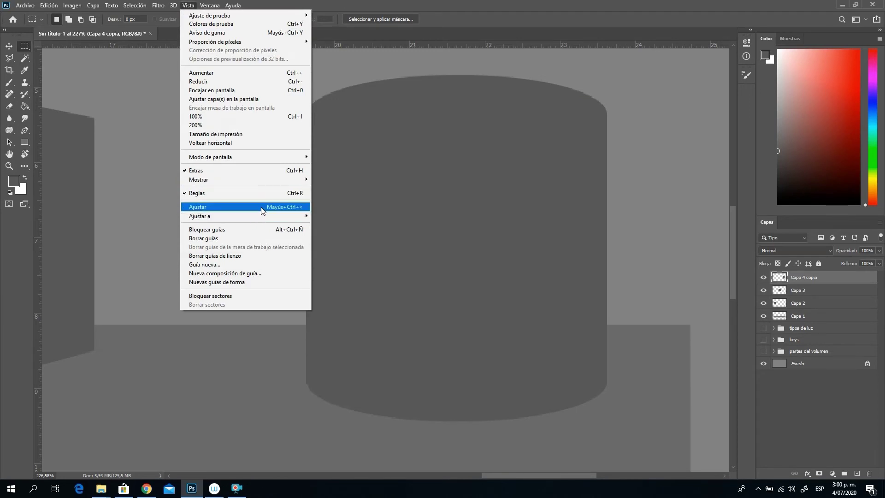
left_click(466, 2)
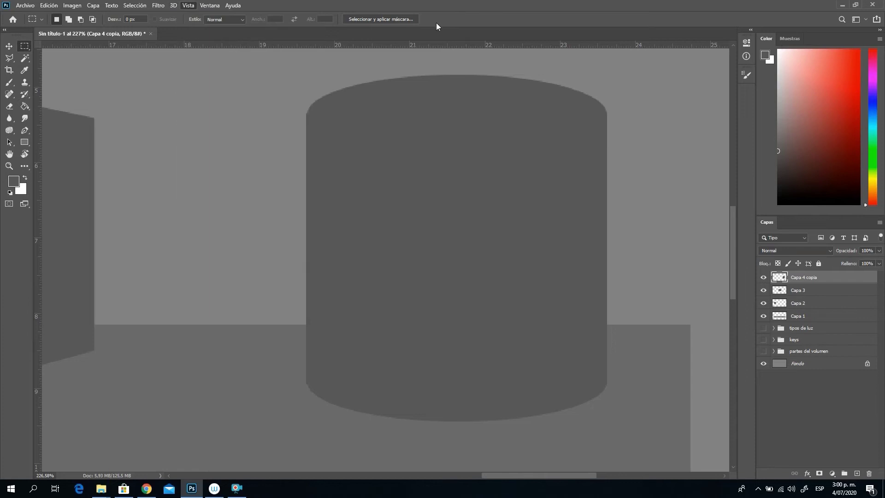
left_click(9, 166)
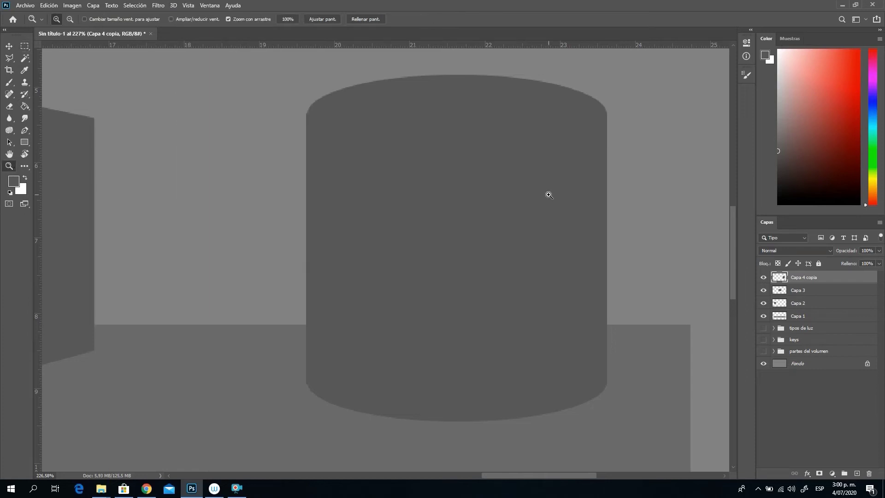
Scale the hexagon and cylinder layers together down to about 94.6% of their size.
key("alt")
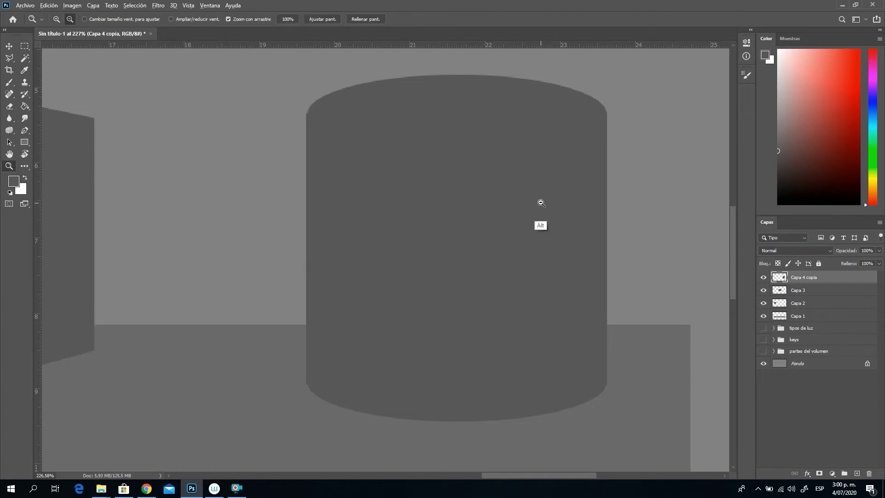
left_click(535, 236, "alt")
left_click(536, 235, "alt")
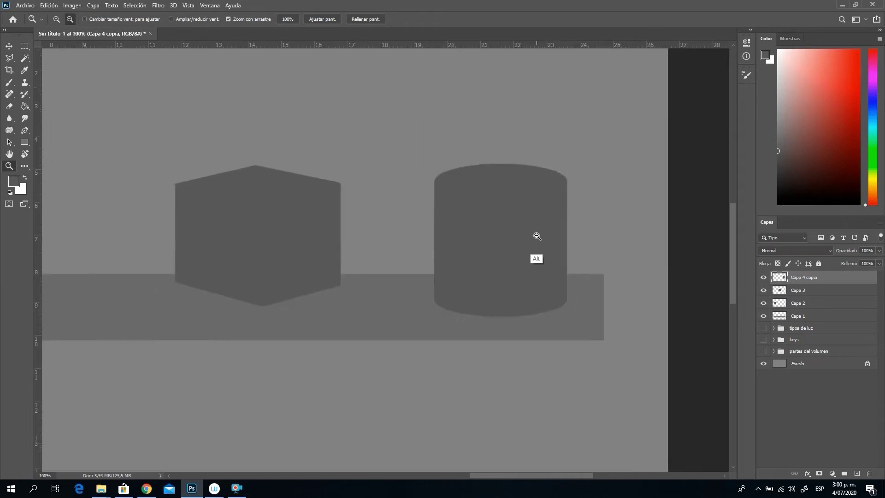
left_click(523, 221, "alt")
left_click(362, 262, "alt")
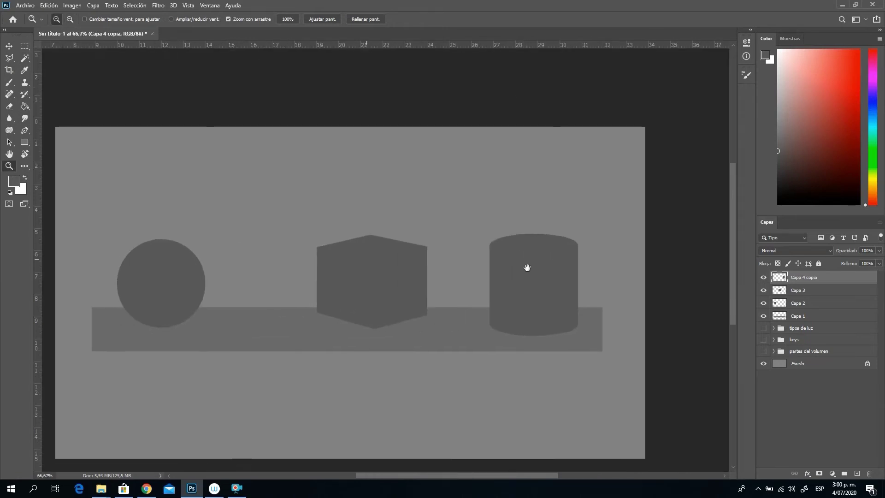
key("shift")
left_click(804, 293, "shift")
key("ctrl+t")
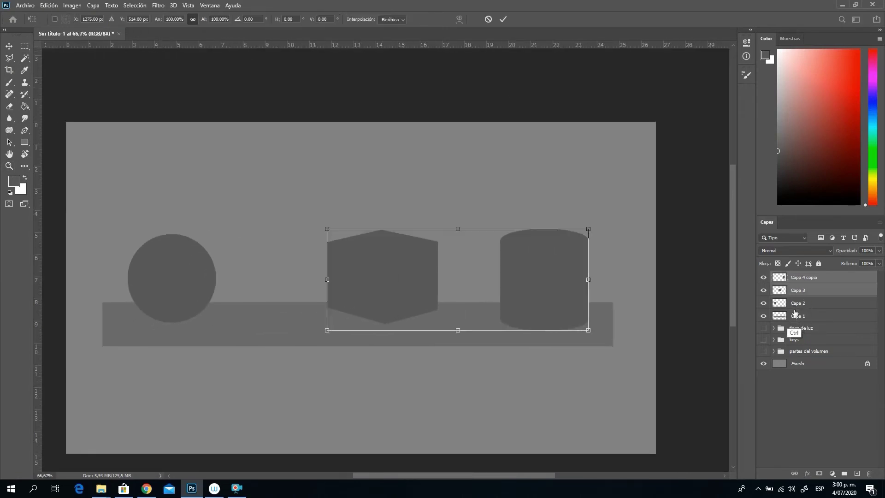
left_click(587, 229, "shift")
right_click(586, 229)
left_click(347, 239)
left_click_drag(326, 228, 338, 244)
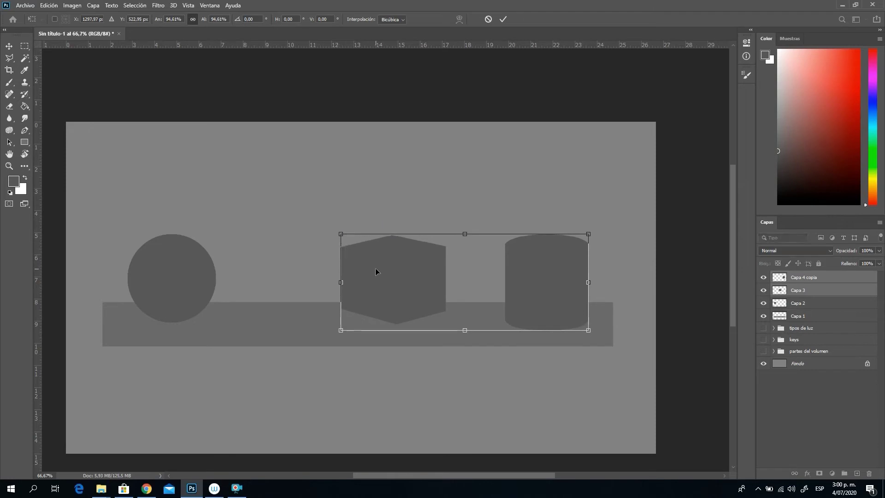
key("Return")
Add the circle layer to the selection and distribute the three shapes evenly horizontally.
key("z")
left_click(811, 303, "ctrl")
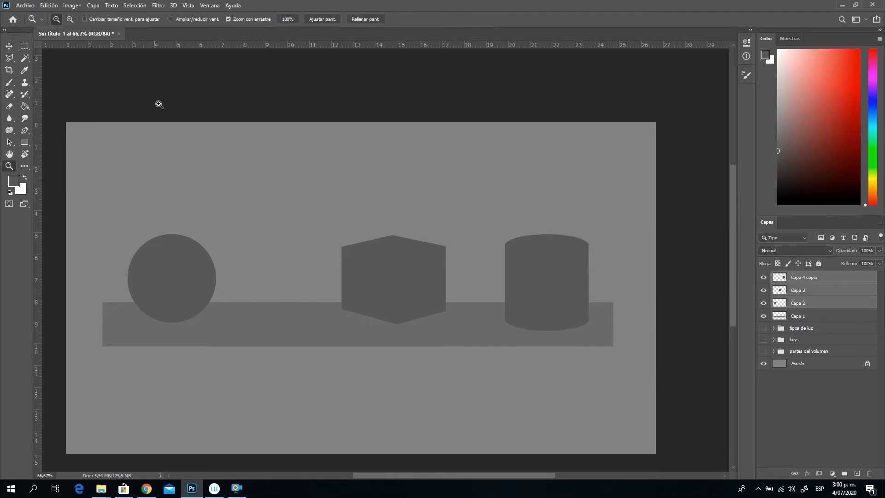
left_click(8, 48)
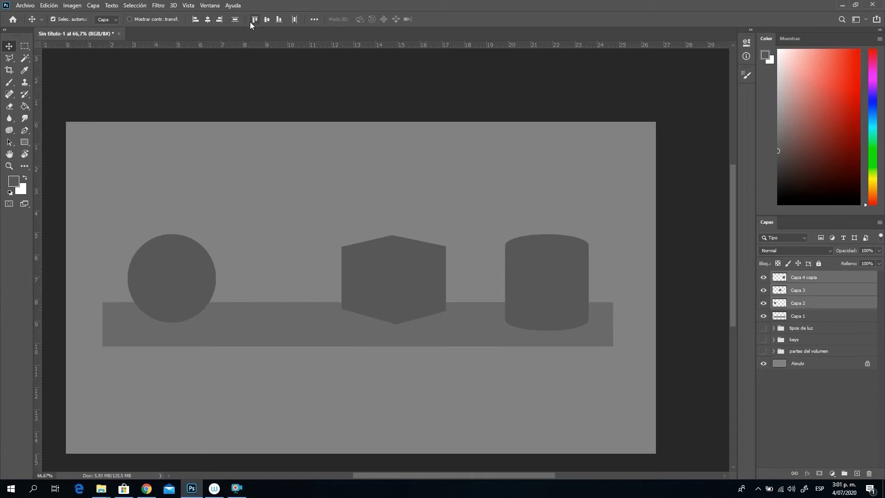
left_click(294, 20)
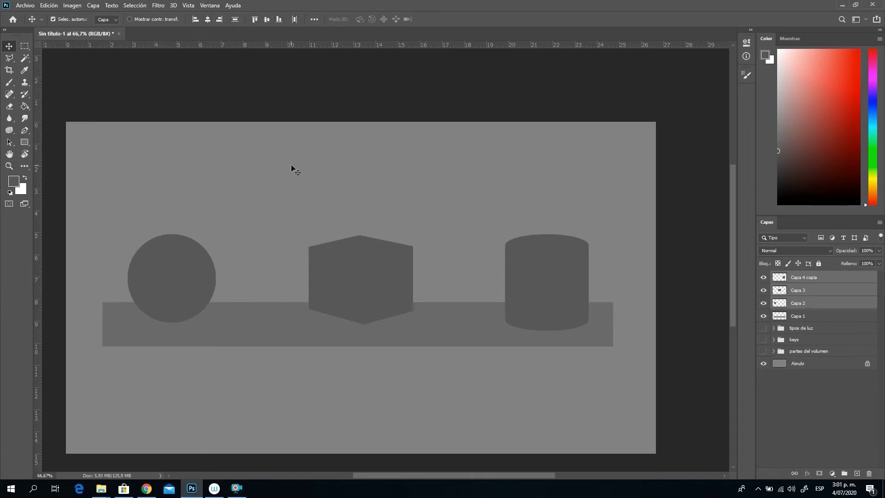
Stretch the horizontal bar on Capa 1 upward so its upper edge passes behind the middle of the shapes.
left_click(799, 318)
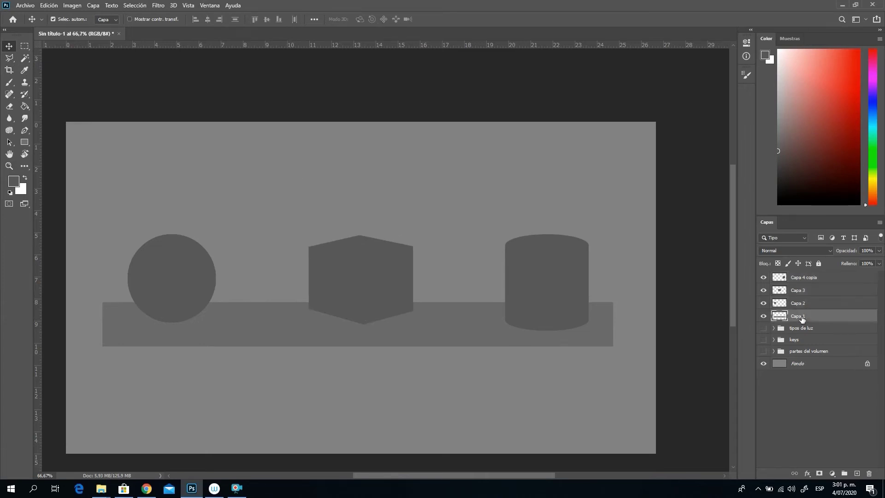
key("ctrl+t")
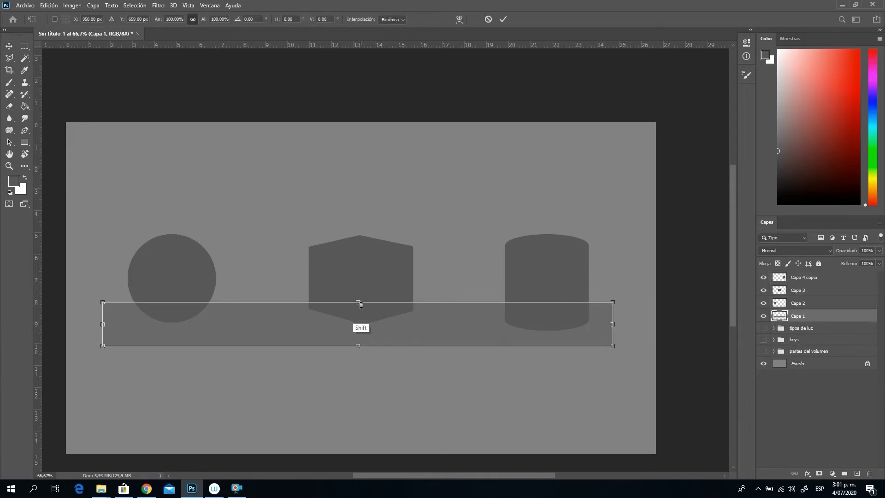
left_click_drag(360, 302, 360, 269)
key("Return")
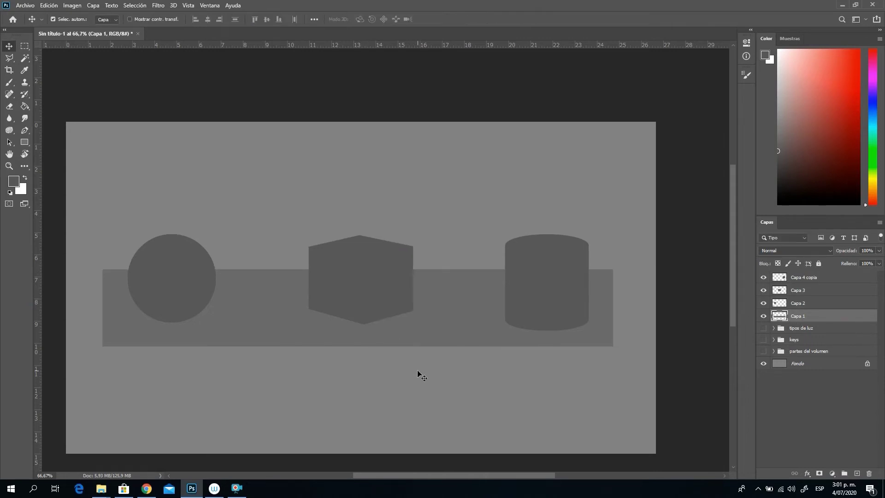
Scale the bar on Capa 1 about its centre to 113.92% so it spans nearly the whole canvas width.
key("ctrl+t")
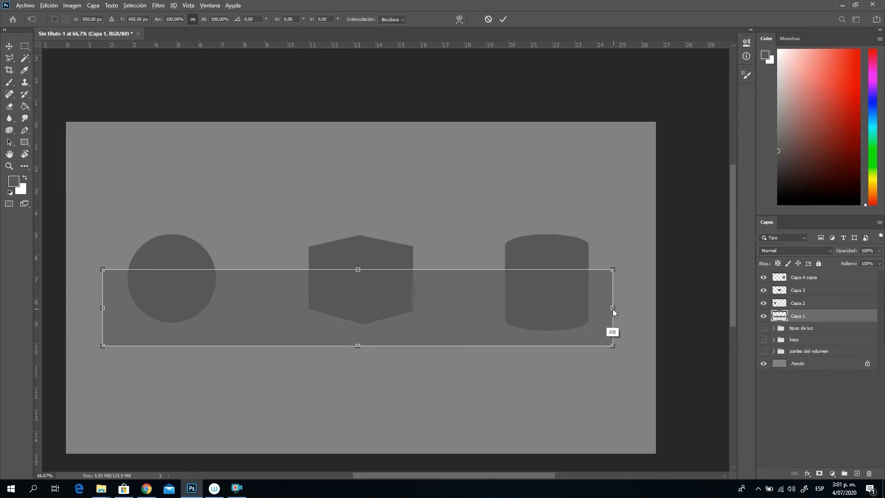
left_click_drag(612, 309, 647, 307)
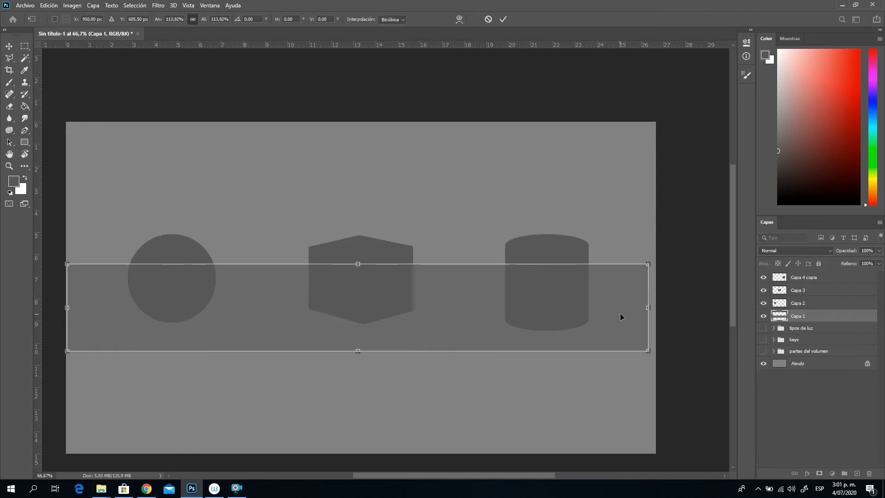
key("Return")
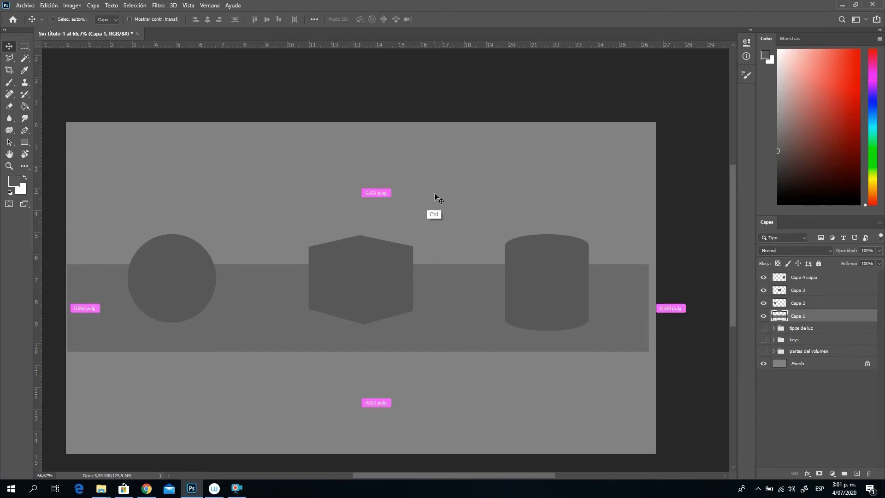
key("ctrl+t")
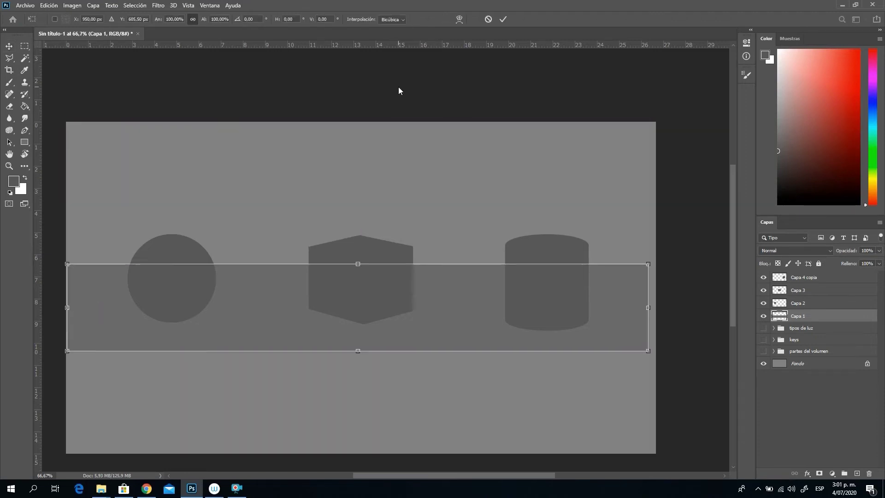
left_click(503, 19)
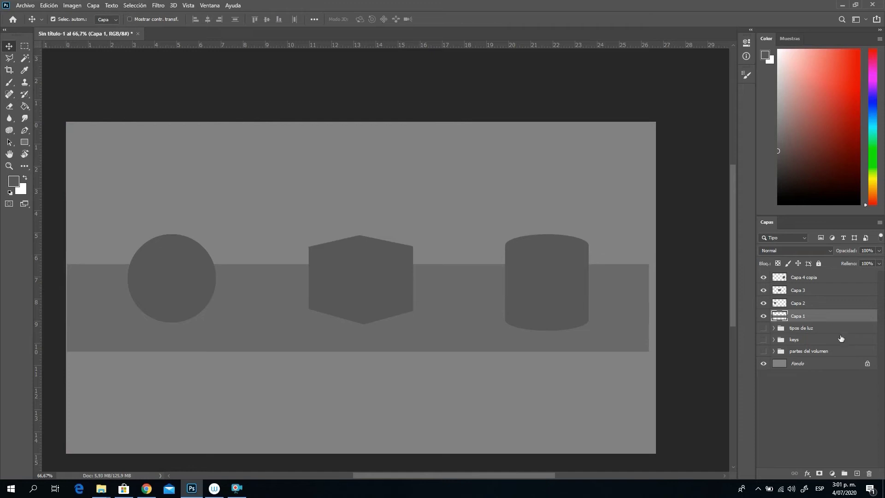
Create a new layer above the cylinder layer and choose white as the brush colour.
left_click(835, 278)
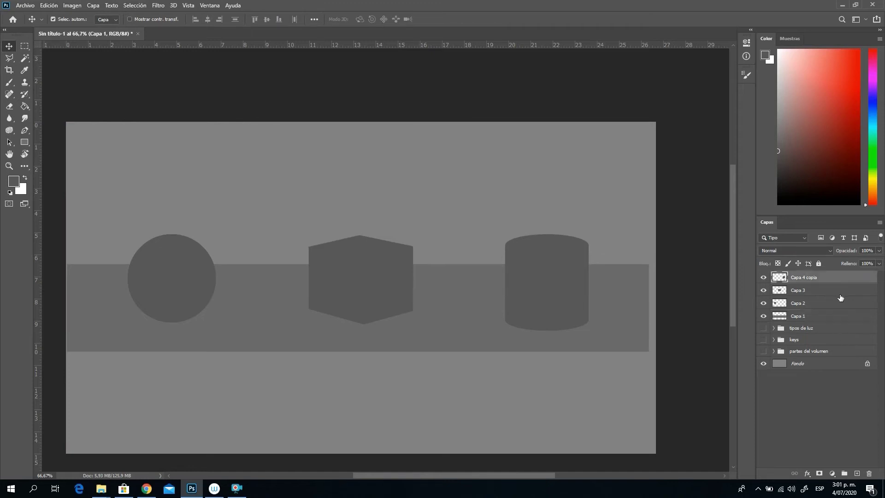
left_click(856, 474)
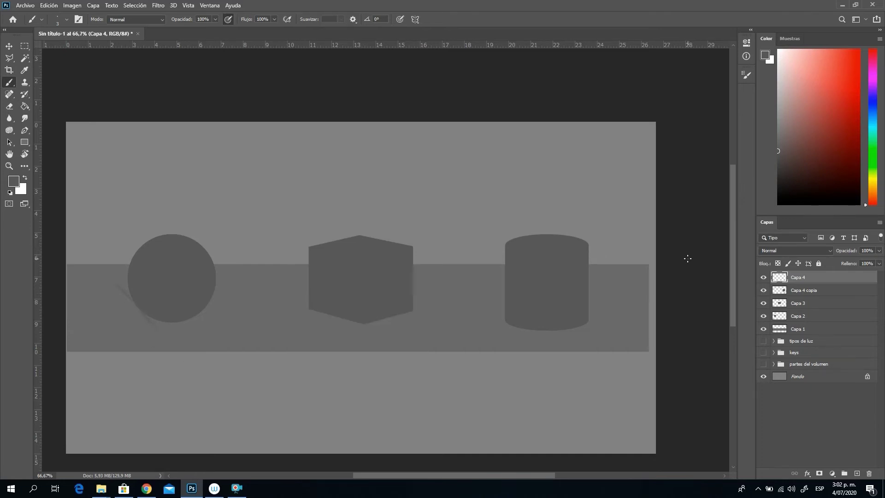
key("ctrl")
right_click(484, 272)
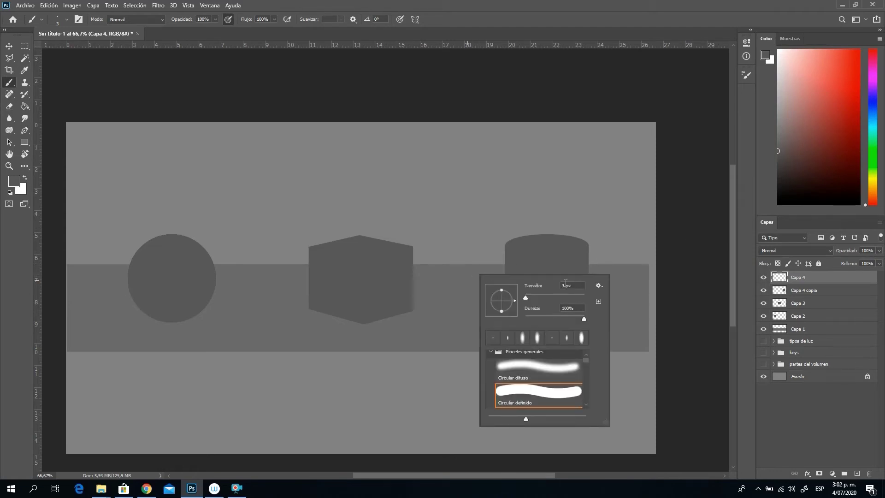
left_click(873, 181)
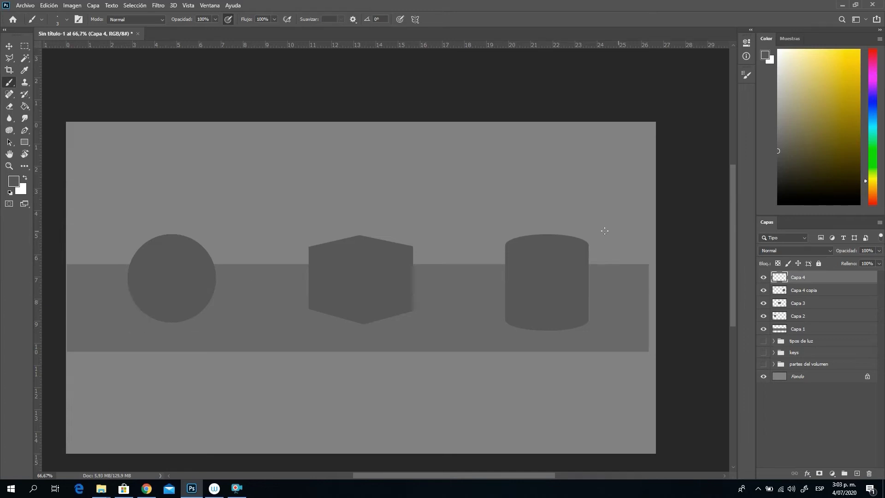
mouse_move(825, 150)
left_mouse_down()
mouse_move(859, 91)
mouse_move(825, 86)
mouse_move(783, 62)
mouse_move(778, 50)
left_mouse_up()
Sketch thin diagonal light-direction and shadow guide lines over the circle, hexagon and cylinder with the Brush.
mouse_move(132, 302)
left_mouse_down()
mouse_move(149, 324)
mouse_move(175, 326)
left_mouse_up()
left_click_drag(213, 262, 264, 339)
left_click_drag(132, 294, 208, 257)
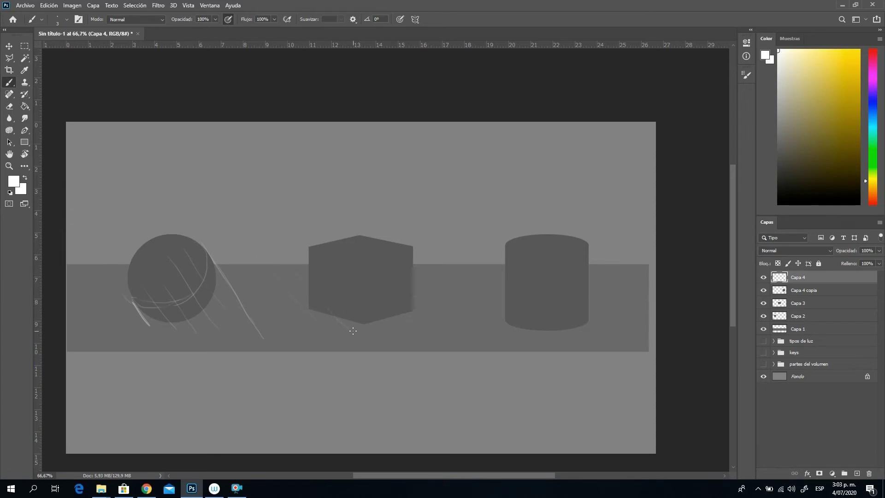
left_click_drag(348, 271, 410, 333)
left_click_drag(384, 244, 447, 311)
left_click_drag(417, 256, 468, 322)
left_click_drag(414, 249, 470, 321)
left_click_drag(520, 256, 555, 295)
left_click_drag(559, 233, 632, 331)
left_click_drag(612, 272, 645, 311)
Choose a dark grey foreground colour and lower the guide-line layer's opacity to 15%.
left_click_drag(786, 170, 778, 155)
left_click(879, 250)
left_click_drag(880, 261, 840, 261)
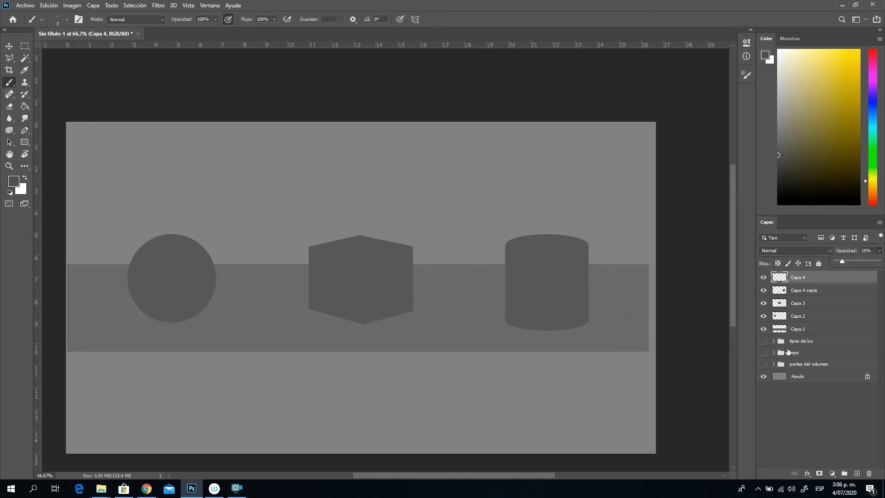
Select the circle layer and review the tipos de luz, keys and partes del volumen groups by showing and hiding them.
left_click(804, 323)
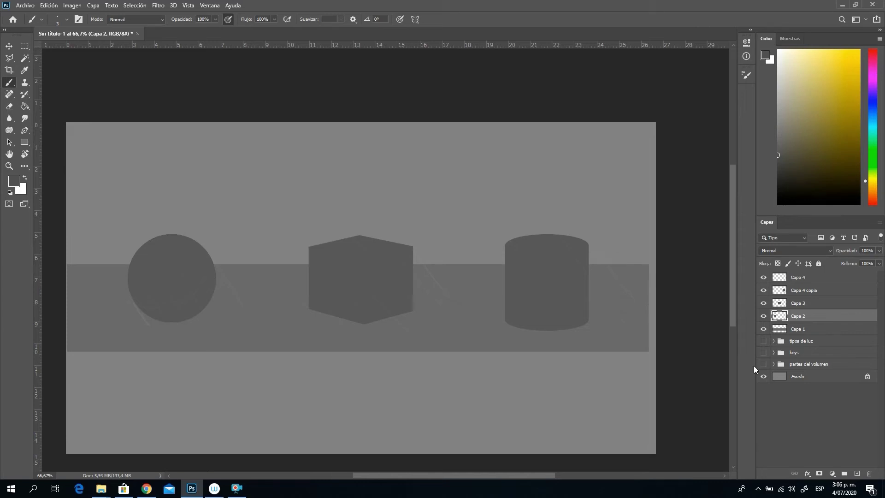
left_click(763, 341)
left_click(763, 341)
left_click(763, 353)
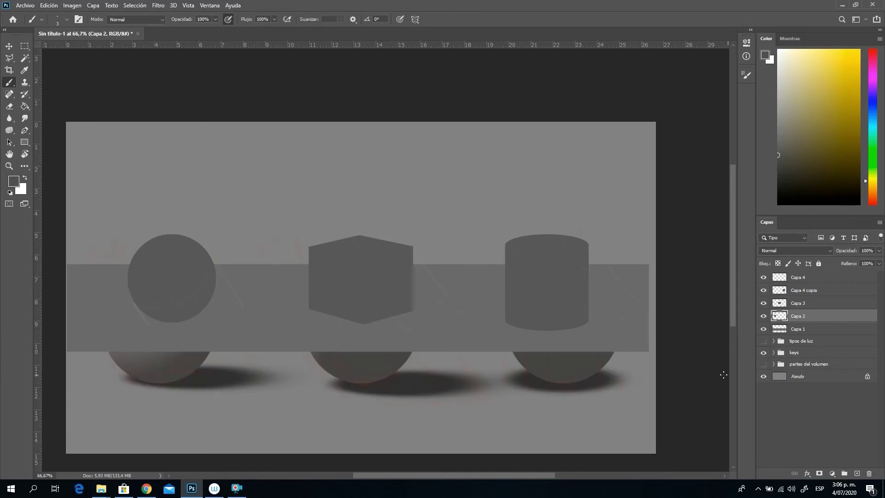
left_click(763, 353)
left_click(763, 364)
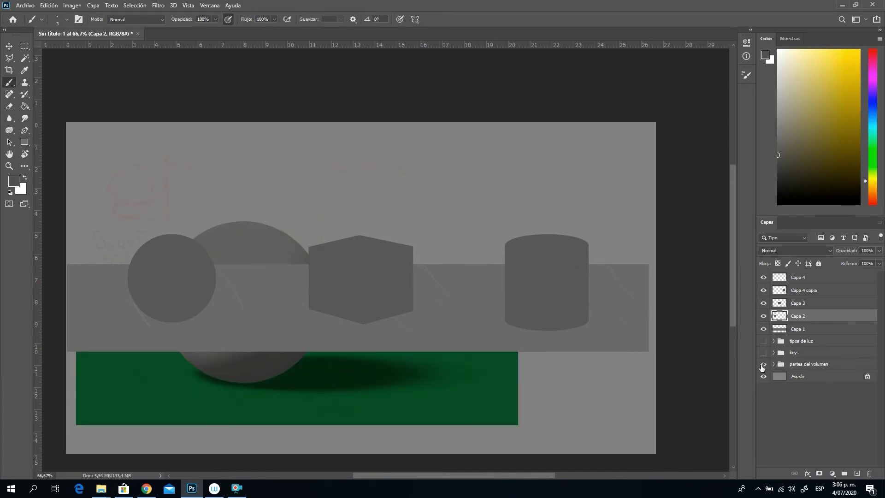
left_click(764, 364)
left_click(763, 353)
left_click(763, 353)
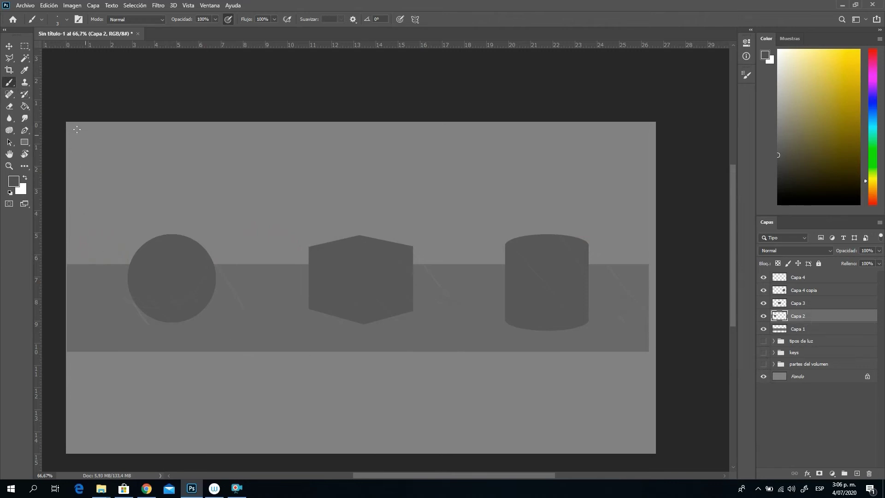
Set the 3 px brush's hardness to 0% and choose a near-black foreground colour.
right_click(234, 223)
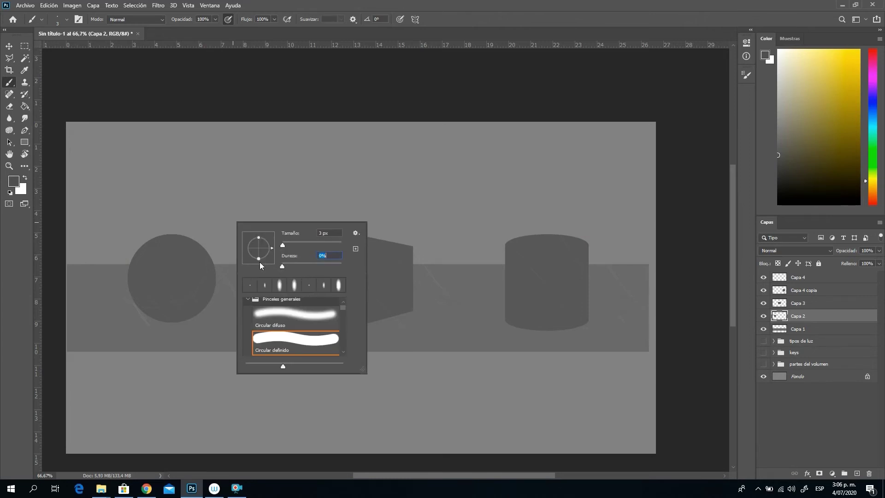
left_click(778, 176)
left_click_drag(768, 179, 764, 180)
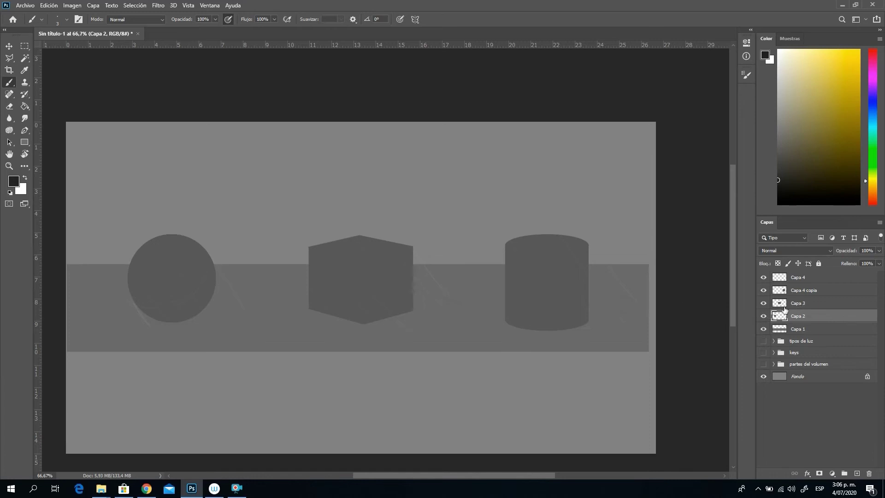
Lock the transparent pixels on the circle, bar, hexagon and cylinder layers (Capa 2, Capa 1, Capa 3, Capa 4 copia).
left_click(779, 263)
left_click(793, 330)
left_click(779, 263)
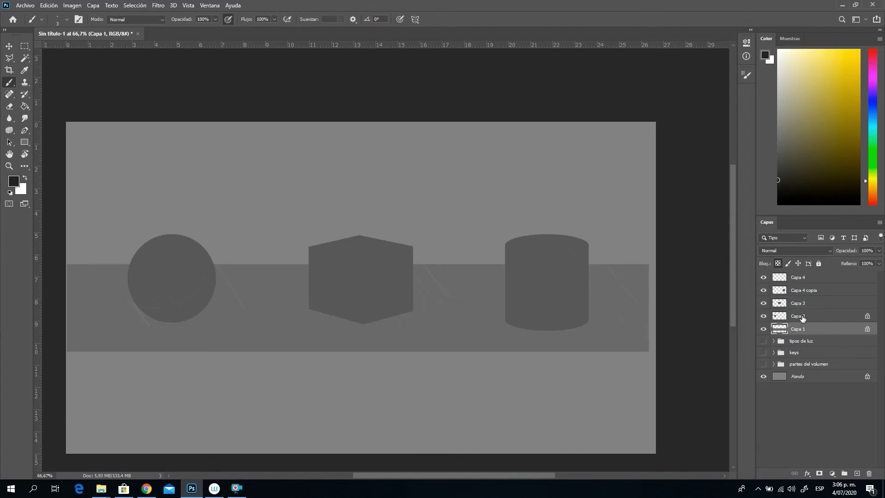
left_click(801, 304)
left_click(778, 263)
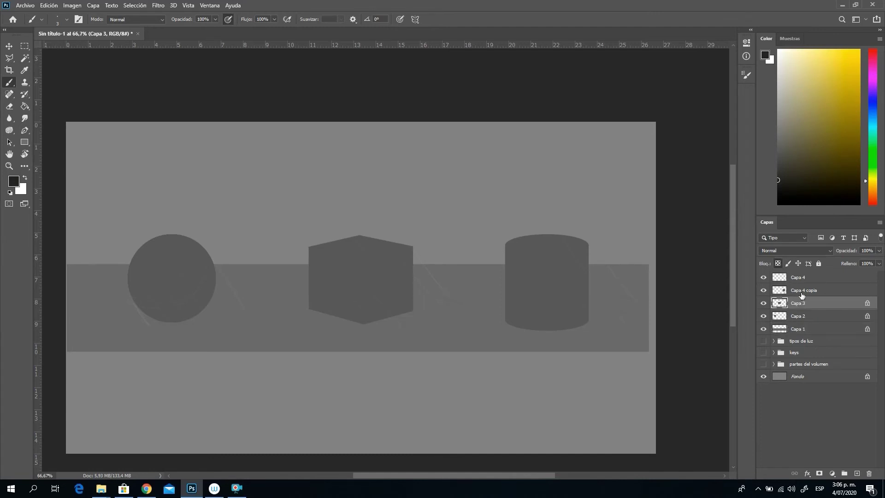
left_click(801, 295)
left_click(778, 264)
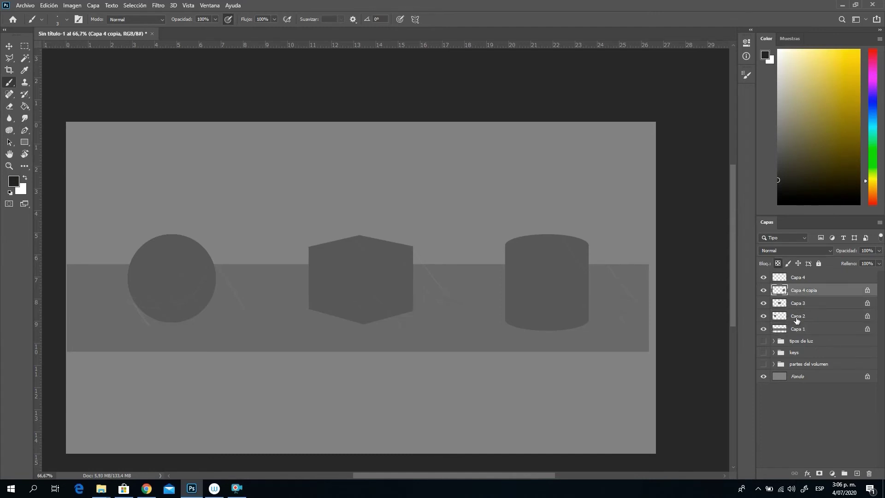
Select the circle layer, Capa 2, and check which shape it holds by hiding and showing it.
left_click(797, 318)
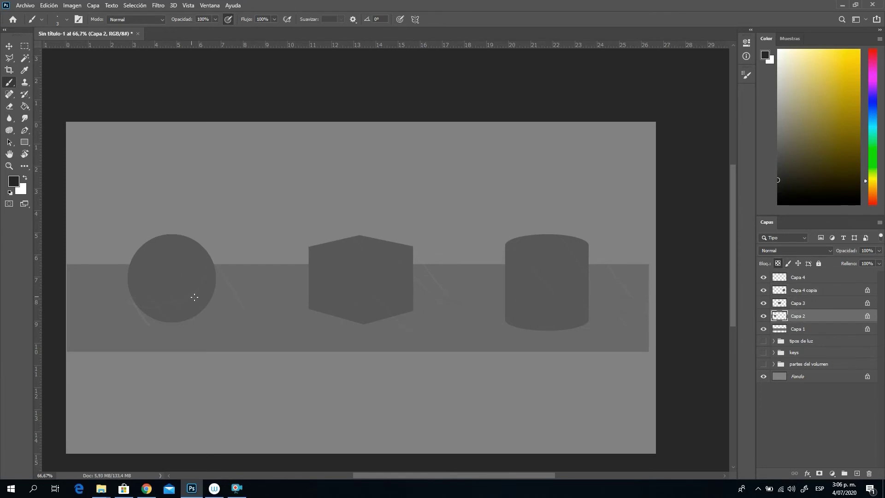
left_click(763, 316)
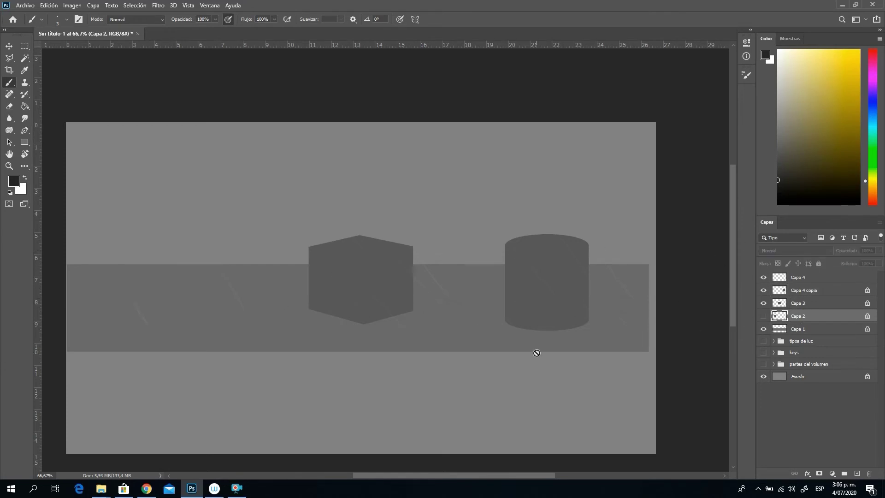
left_click(763, 316)
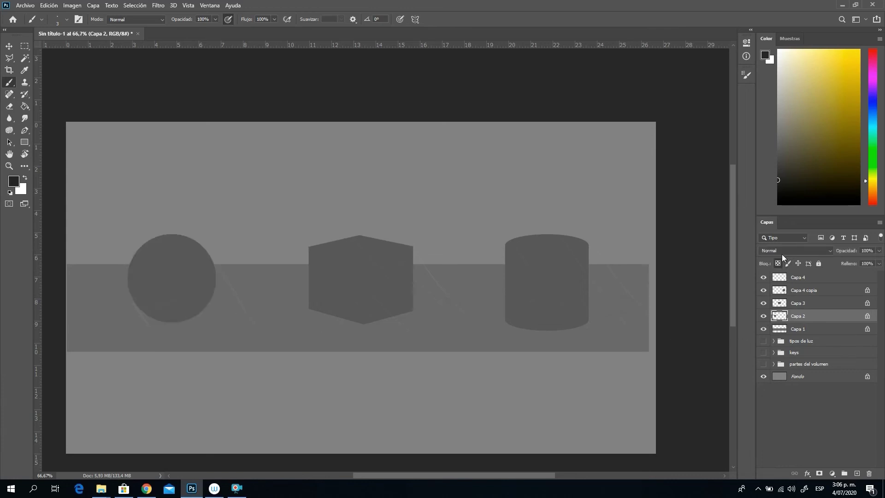
Try a near-black 48 px stroke across the circle's lower-right edge with transparent pixels unlocked, undo it and restore the lock.
left_click(777, 262)
right_click(241, 278)
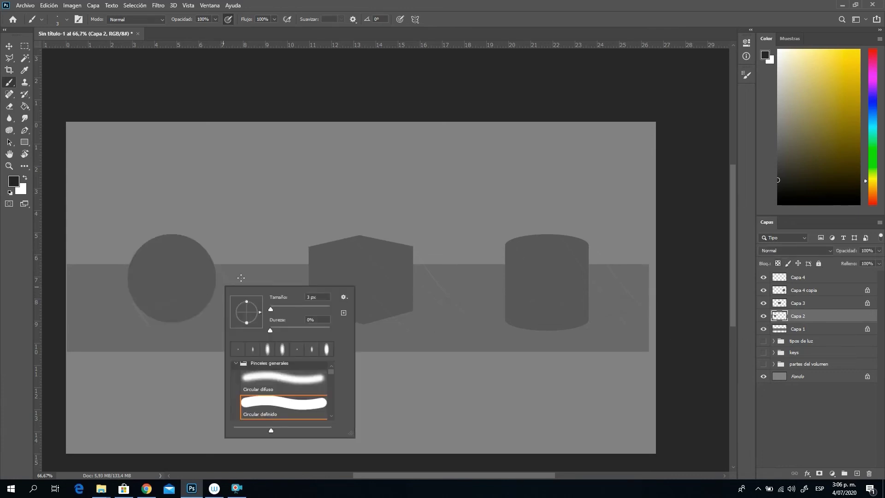
left_click(284, 308)
mouse_move(226, 249)
left_mouse_down()
mouse_move(188, 312)
mouse_move(160, 315)
left_mouse_up()
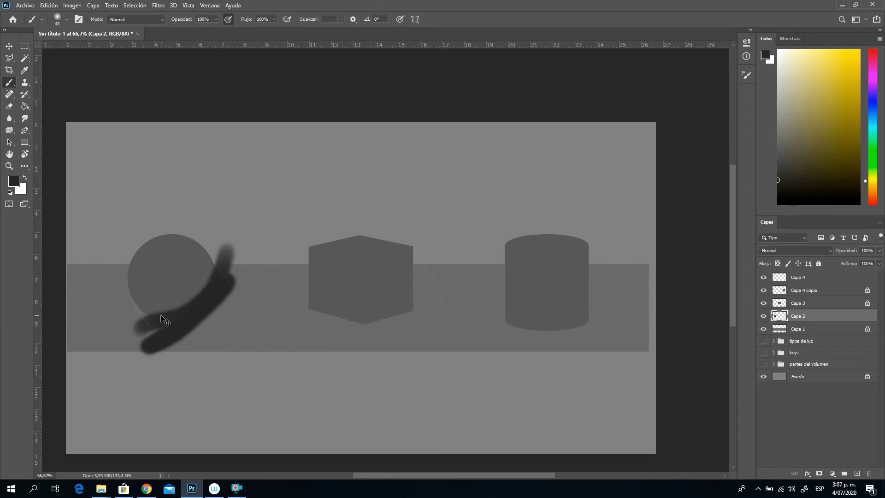
key("ctrl+z")
left_click(778, 263)
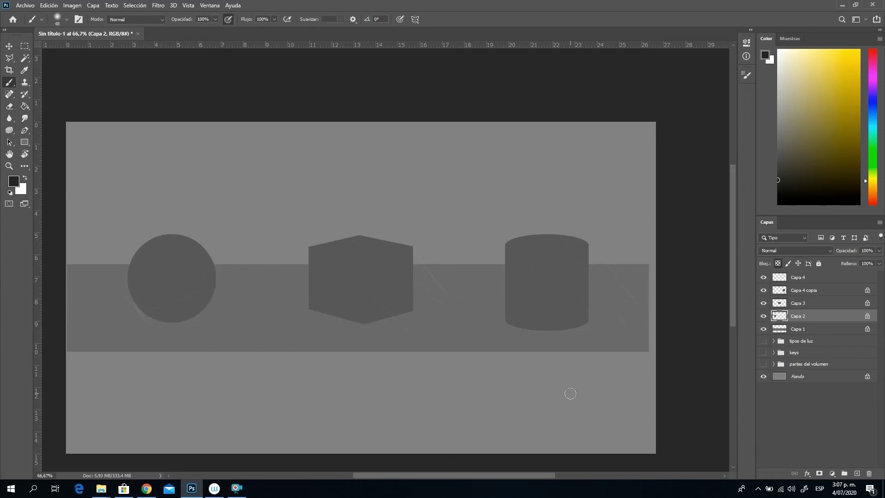
Paint a near-black shadow along the circle's lower-right edge, widening it with the soft brush at 64 px.
mouse_move(224, 265)
left_mouse_down()
mouse_move(210, 306)
mouse_move(219, 268)
mouse_move(194, 310)
mouse_move(222, 255)
mouse_move(149, 332)
mouse_move(224, 290)
mouse_move(165, 320)
left_mouse_up()
right_click(207, 275)
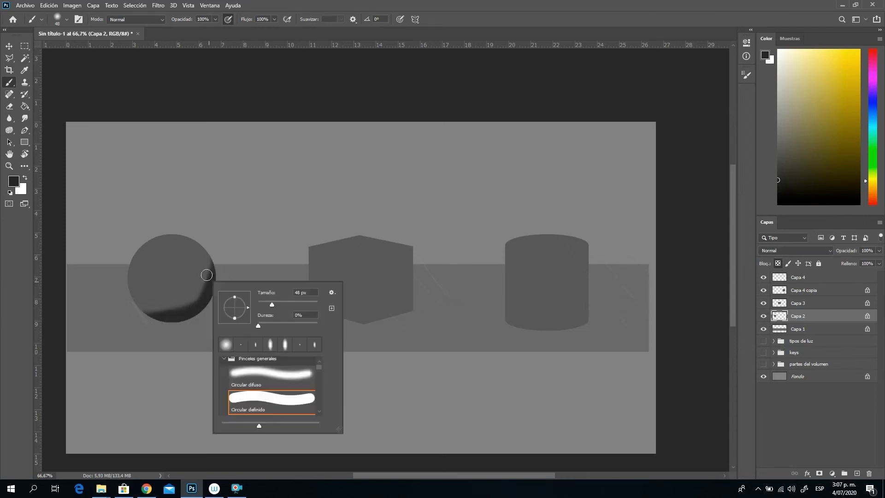
left_click_drag(272, 305, 277, 305)
left_click_drag(127, 317, 210, 264)
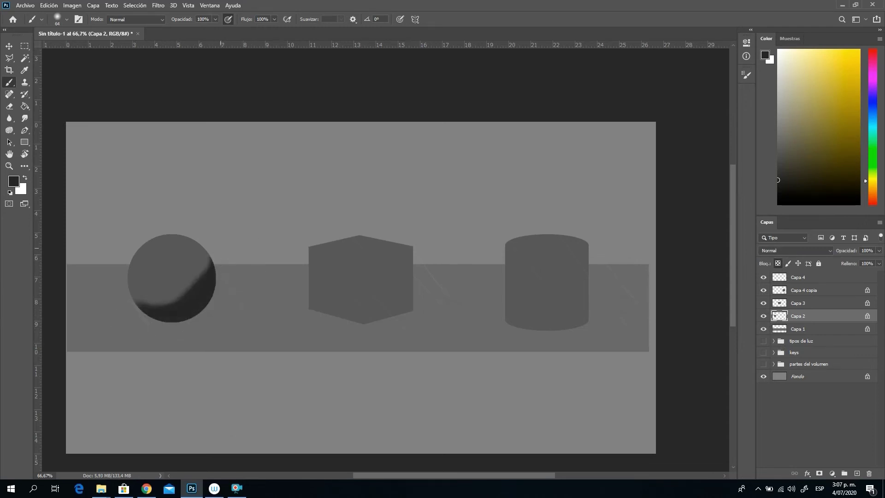
Soften the inner edge of the circle's shadow with strokes of a slightly lighter dark grey.
left_click(778, 170)
mouse_move(148, 310)
left_mouse_down()
mouse_move(224, 270)
mouse_move(153, 315)
left_mouse_up()
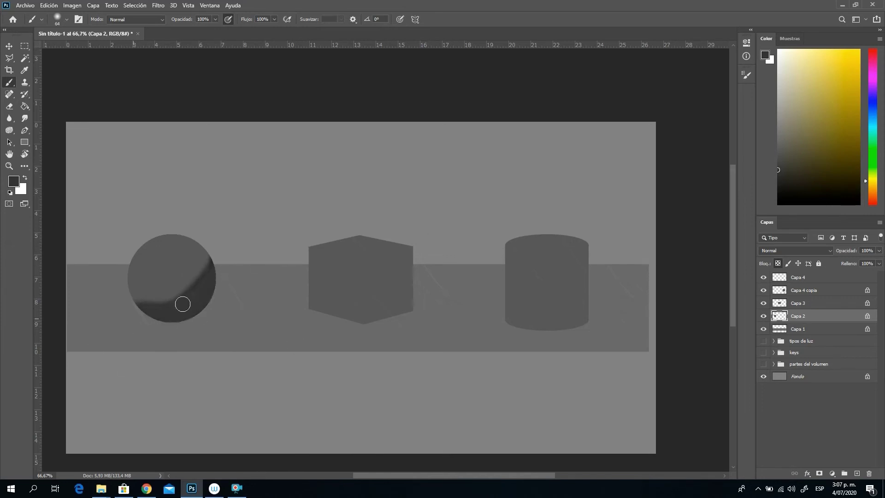
left_click_drag(210, 262, 138, 313)
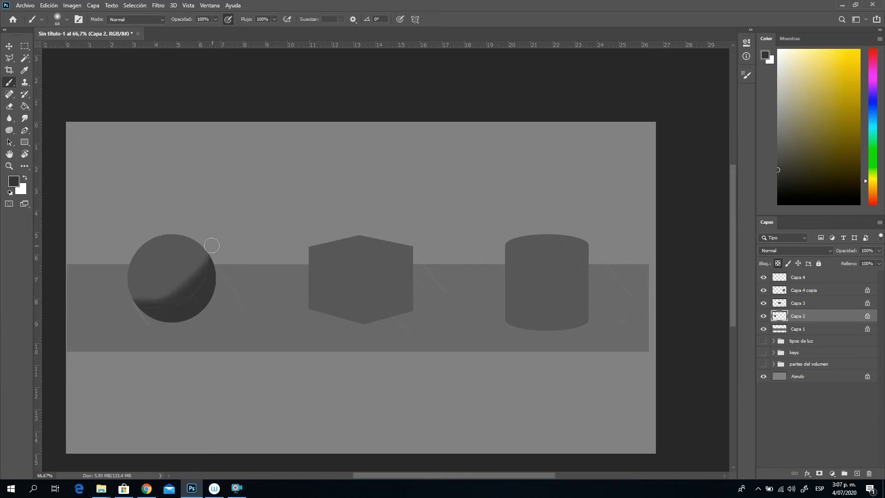
Paint light grey over the circle's upper-left area with an elliptical 372 px brush at 27% hardness and a 39° angle.
left_click_drag(782, 126, 767, 117)
right_click(180, 221)
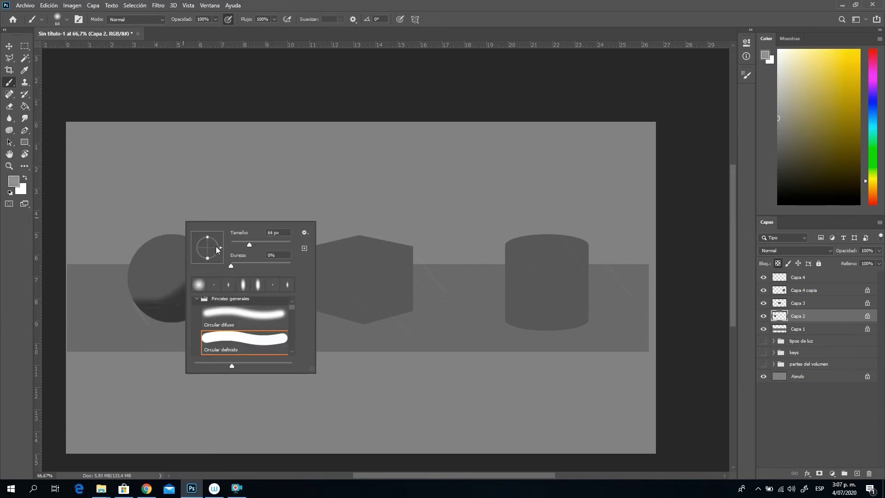
left_click(257, 264)
left_click_drag(247, 265, 280, 245)
mouse_move(208, 245)
left_mouse_down()
mouse_move(219, 251)
mouse_move(201, 238)
left_mouse_up()
left_click_drag(225, 231, 227, 231)
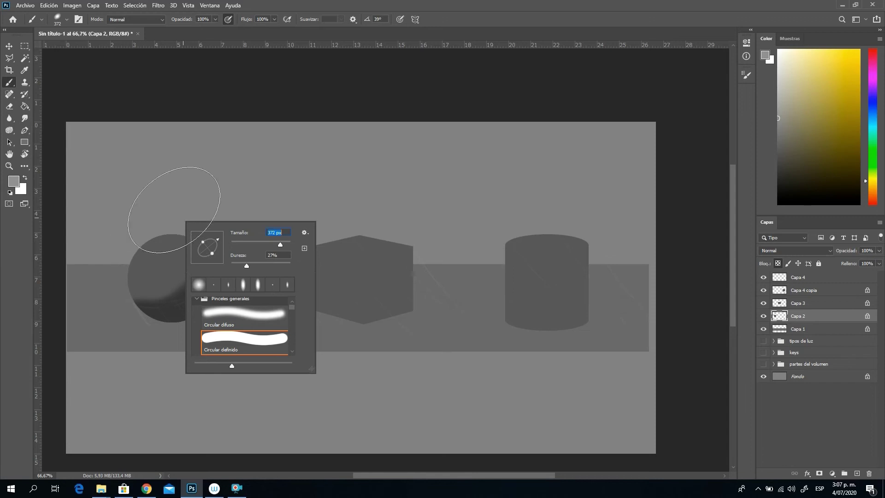
left_click(167, 263)
left_click_drag(167, 263, 153, 270)
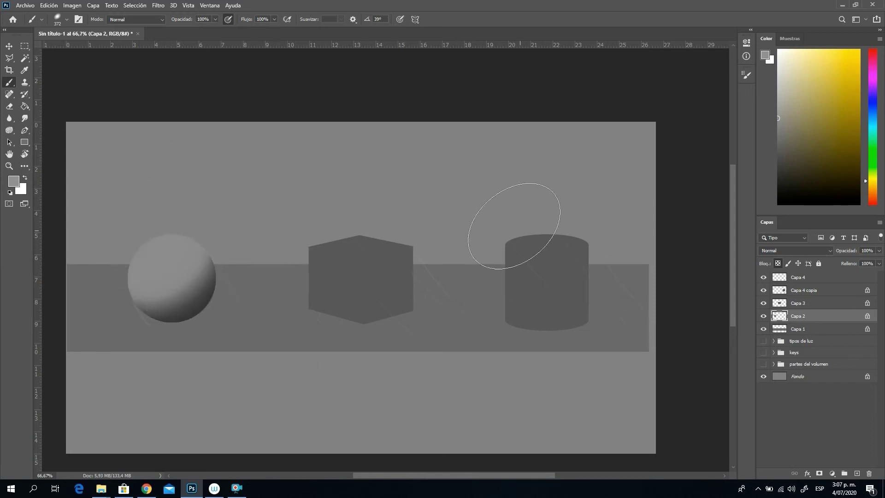
Deepen the circle's lower-right shadow with near-black and blend sampled light grey back over its upper left.
key("alt")
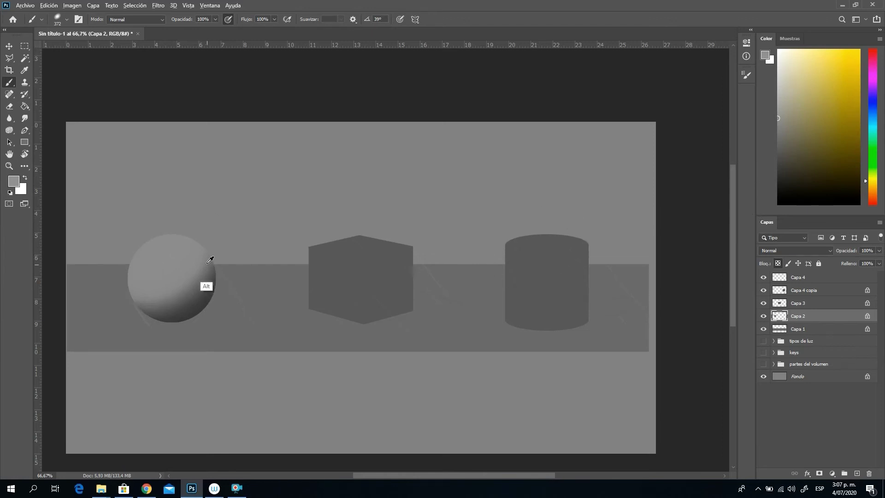
left_click(785, 178)
left_click_drag(215, 295, 180, 317)
left_click(168, 250, "alt")
mouse_move(195, 245)
left_mouse_down()
mouse_move(173, 276)
mouse_move(160, 268)
left_mouse_up()
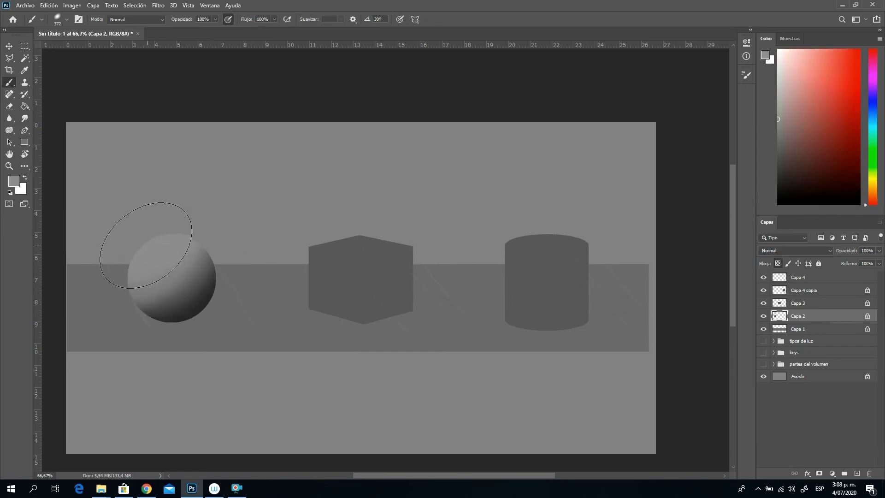
left_click(196, 307, "alt")
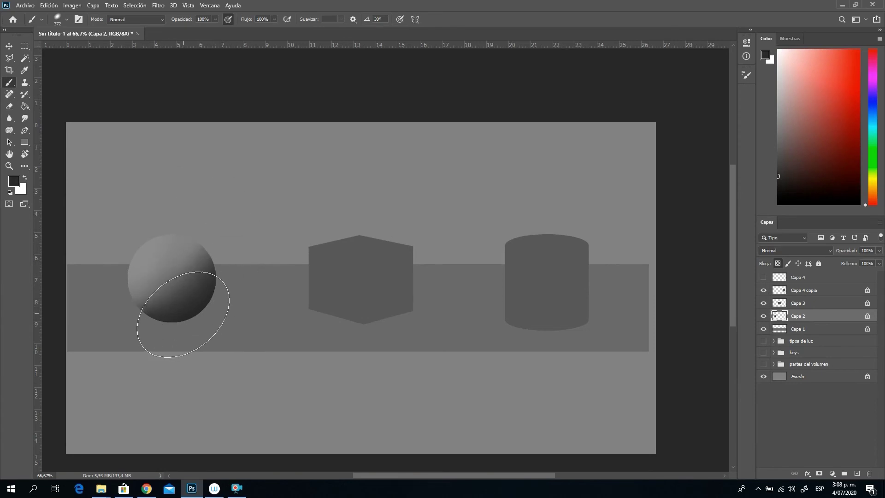
left_click(152, 247, "alt")
Sample the circle's dark tone, reselect Capa 2, darken the circle's lower-right half and reduce the brush to 231 px.
key("alt+bracketright")
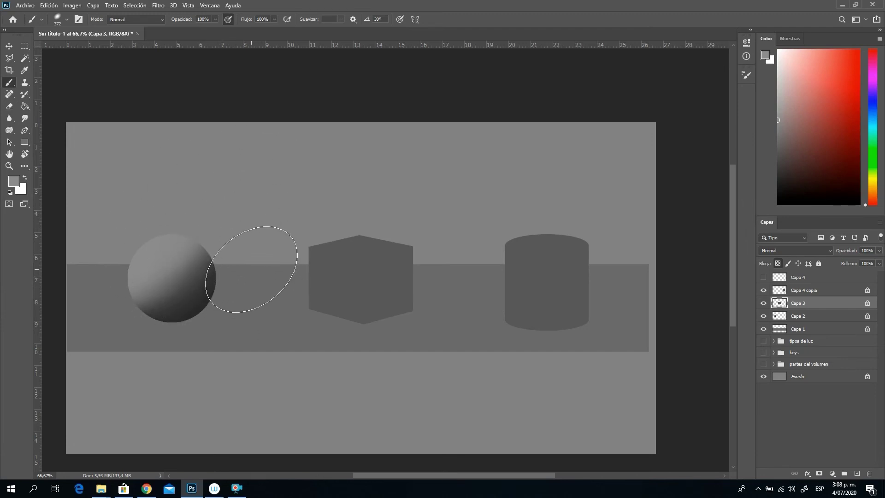
key("alt")
left_click(198, 304, "alt")
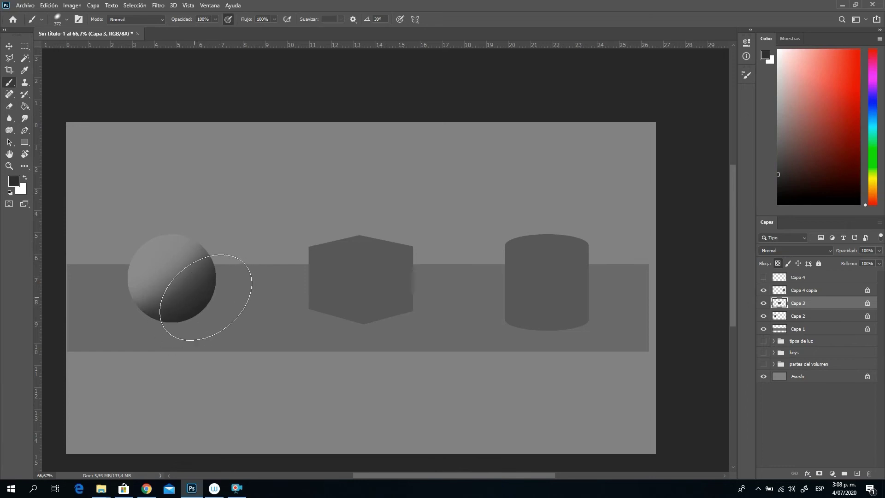
left_click(810, 321)
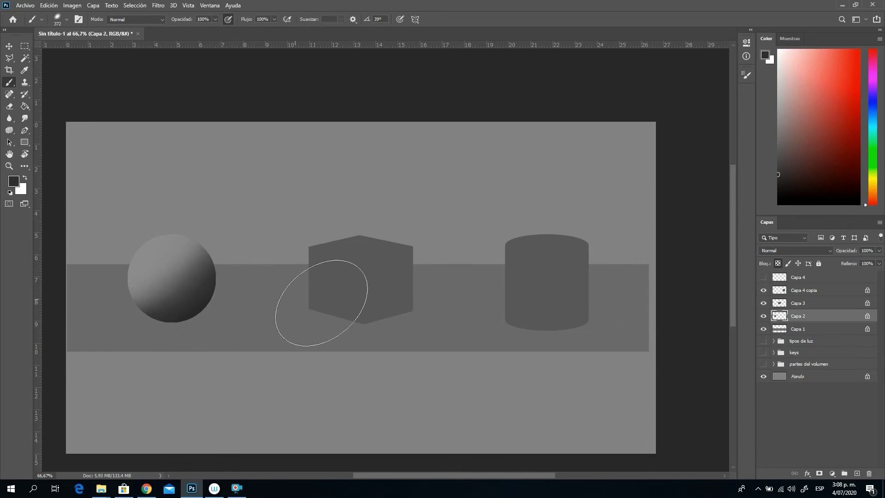
mouse_move(245, 318)
left_mouse_down()
mouse_move(197, 323)
mouse_move(216, 314)
left_mouse_up()
right_click(249, 233)
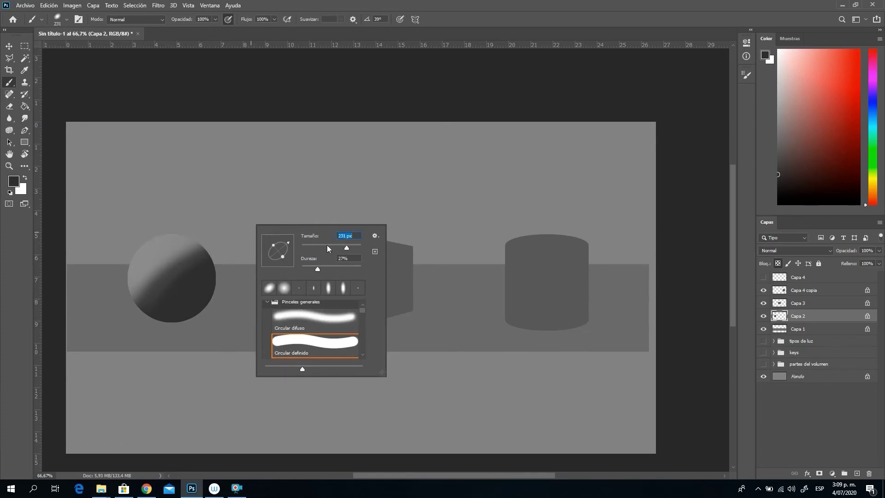
Blend the boundary between the circle's light and dark areas with sampled greys and the 231 px brush.
key("alt")
left_click(161, 242, "alt")
mouse_move(168, 267)
left_mouse_down()
mouse_move(152, 284)
mouse_move(129, 267)
mouse_move(168, 237)
left_mouse_up()
left_click(203, 291, "alt")
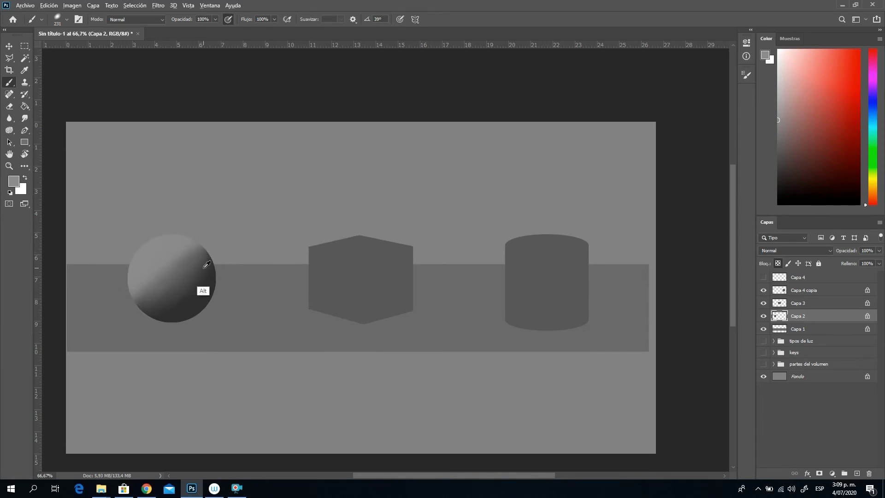
mouse_move(203, 290)
left_mouse_down()
mouse_move(154, 320)
mouse_move(188, 239)
mouse_move(171, 289)
mouse_move(187, 286)
mouse_move(195, 265)
mouse_move(130, 290)
mouse_move(203, 272)
left_mouse_up()
key("alt")
left_click(197, 308, "alt")
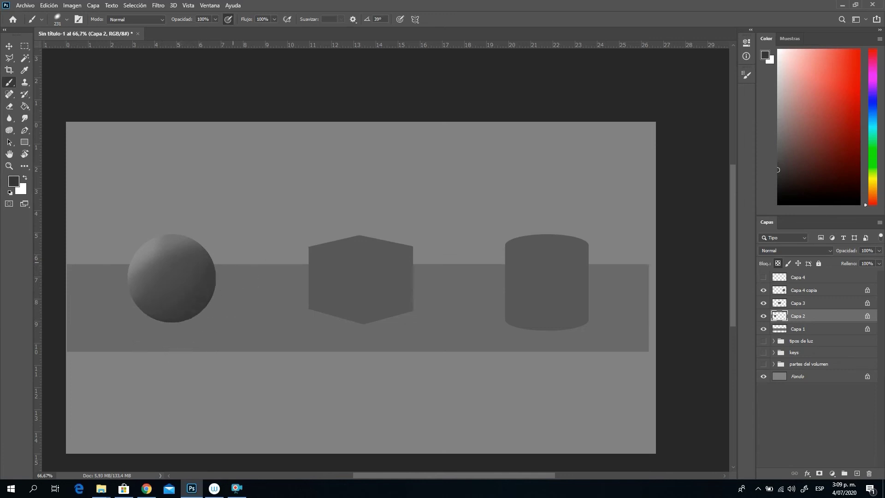
Set the brush to 341 px and paint sampled light grey across the circle's upper-left side.
key("alt")
left_click(152, 248, "alt")
right_click(174, 211)
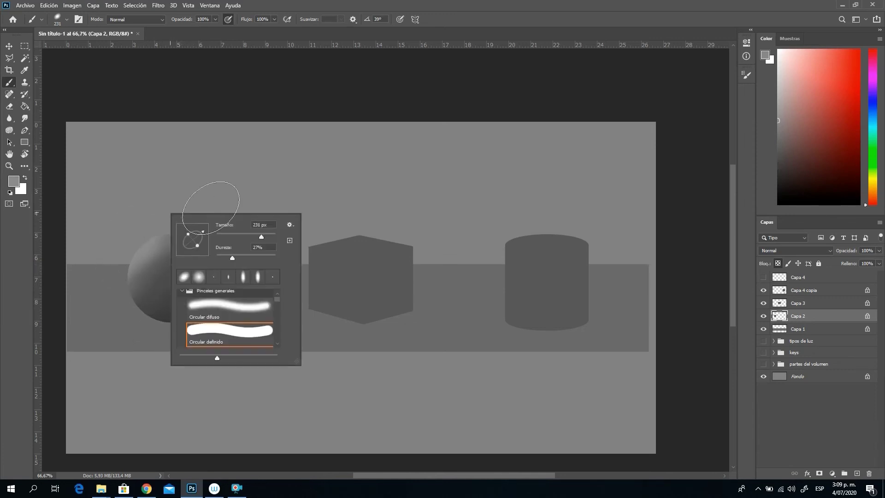
left_click(267, 238)
left_click_drag(268, 238, 264, 238)
left_click(251, 165)
left_click_drag(155, 258, 165, 272)
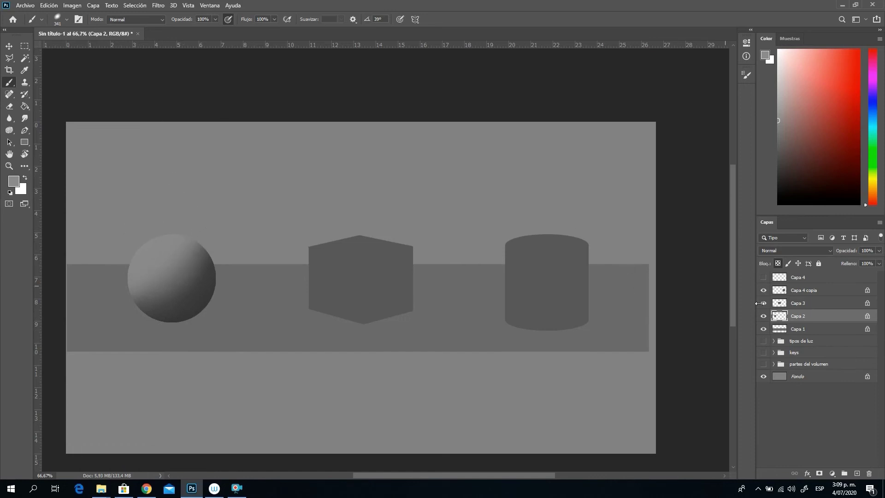
Show and select the guide-line layer, Capa 4, and prepare a red 3 px brush at 95% hardness.
left_click(803, 281)
left_click(763, 277)
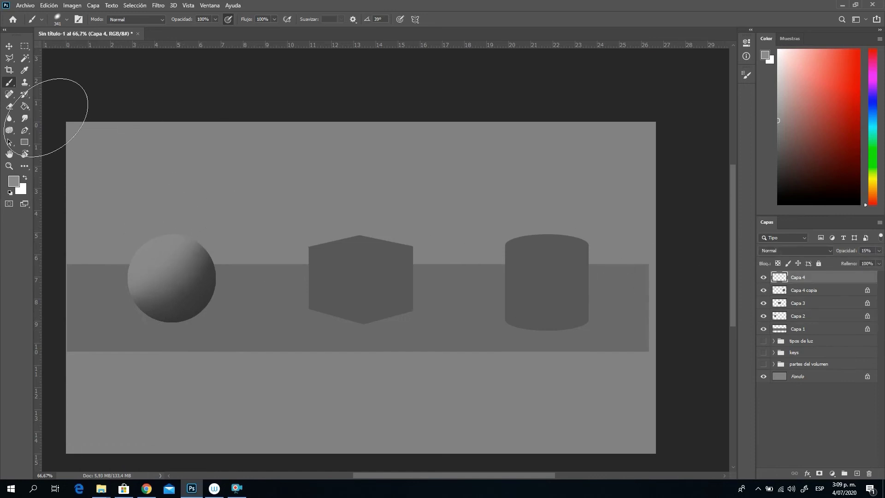
left_click(860, 57)
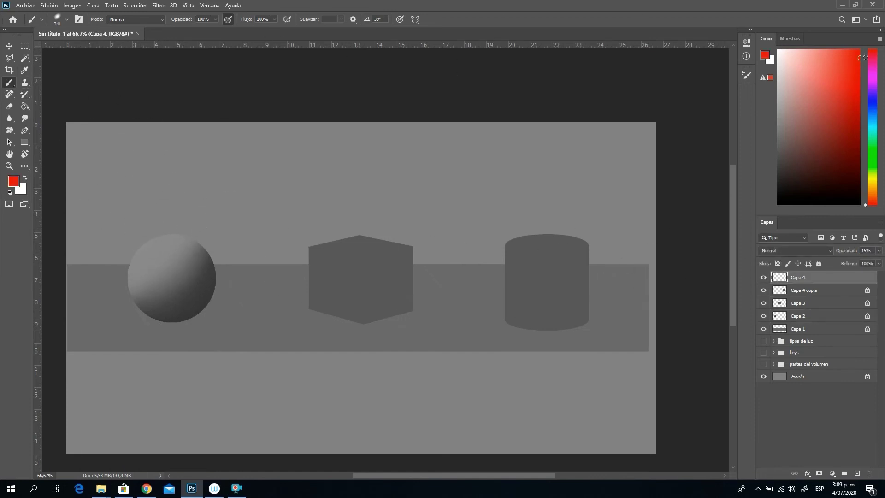
right_click(150, 170)
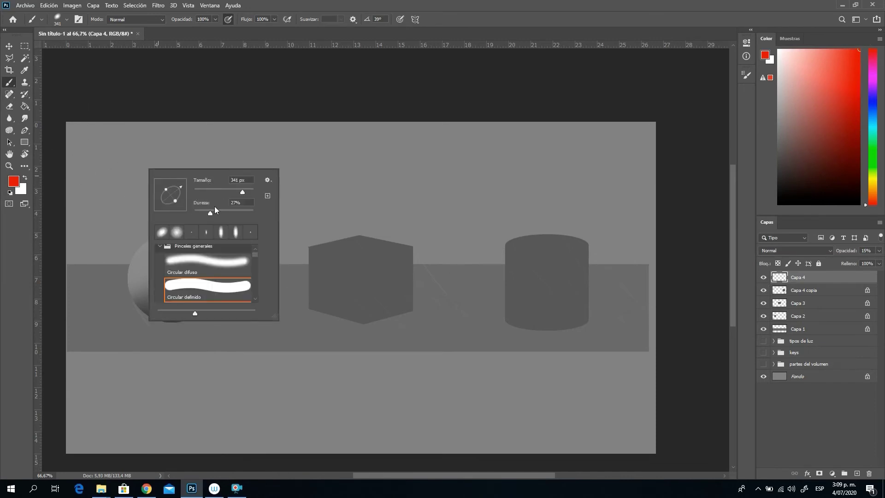
left_click(201, 189)
left_click(250, 212)
left_click(251, 177)
type("3")
key("Return")
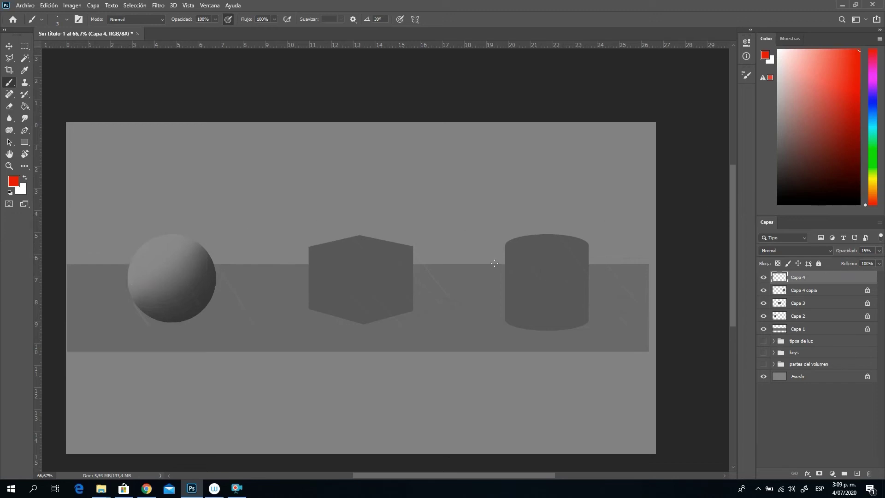
right_click(469, 260)
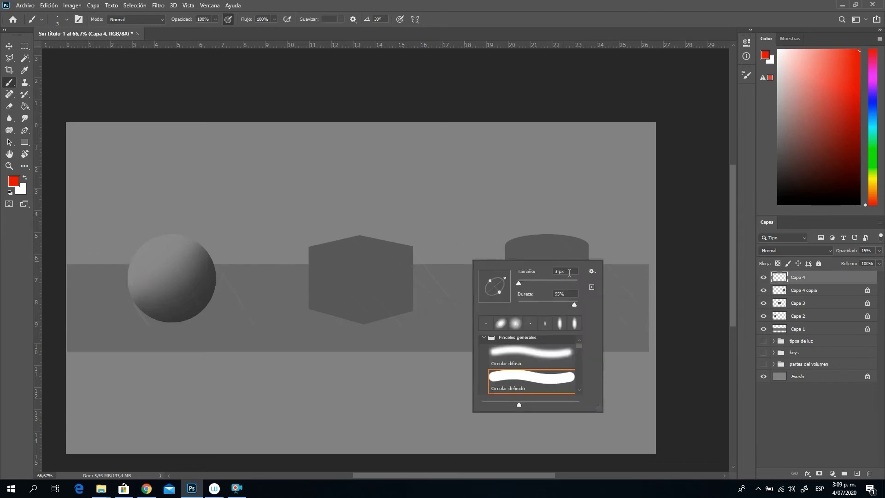
key("Return")
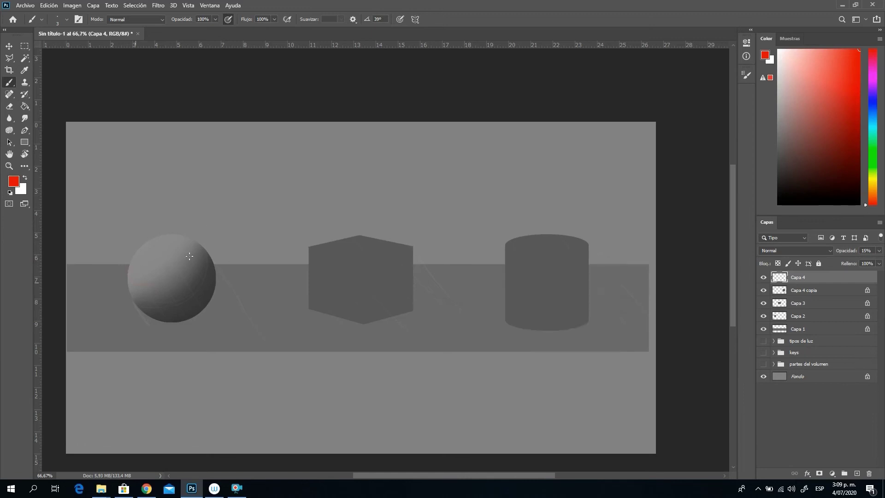
Raise Capa 4's opacity to 67%, sketch red curved contour lines over the sphere and hide the layer.
left_click(879, 250)
left_click(143, 276)
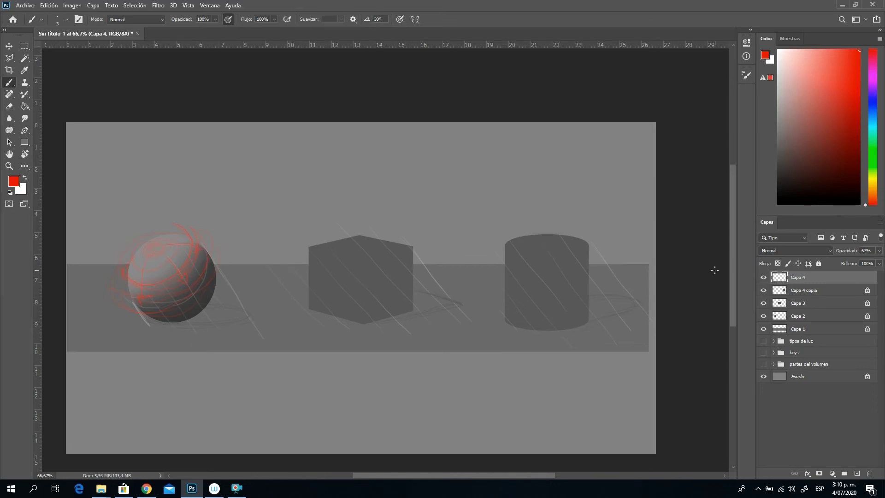
left_click(763, 277)
Sketch red cube edges over the hexagon on Capa 4, marking the top face and central vertical edge, and hide the layer.
left_click(798, 303)
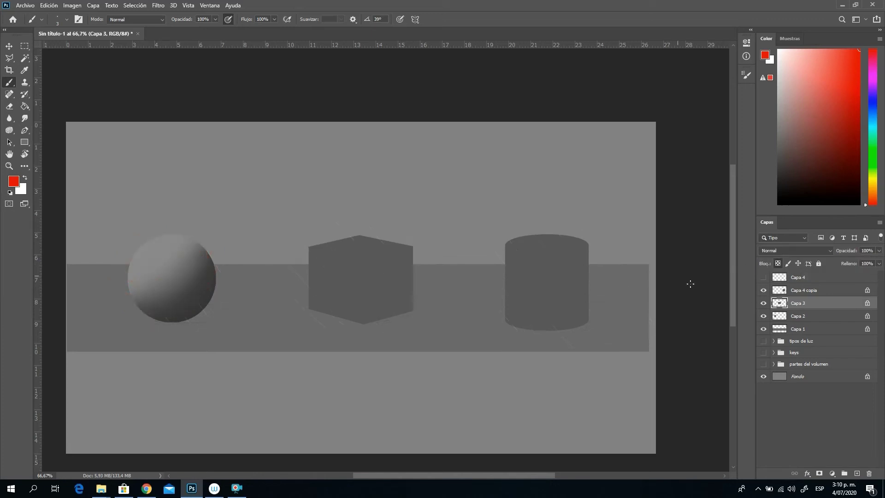
left_click(9, 166)
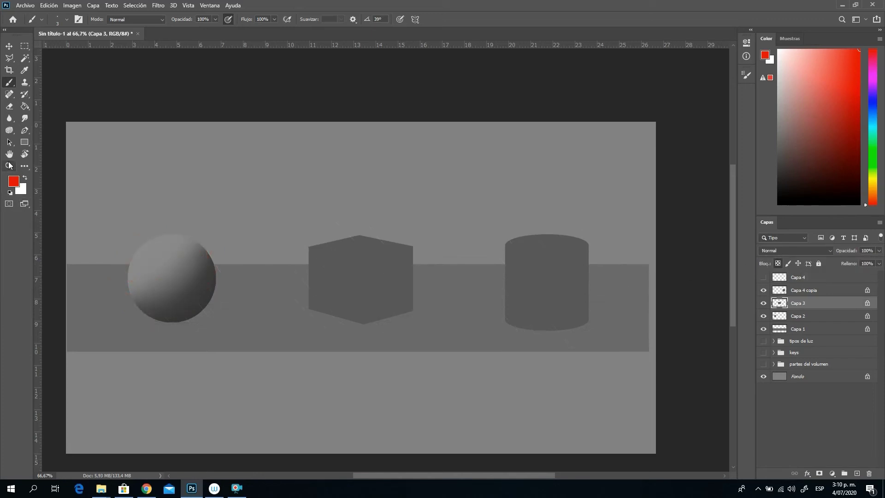
left_click(364, 291)
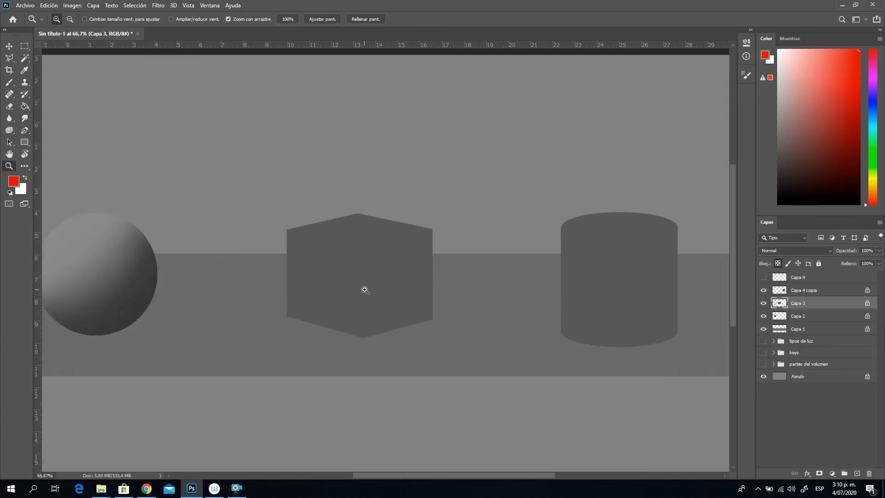
left_click_drag(428, 475, 419, 475)
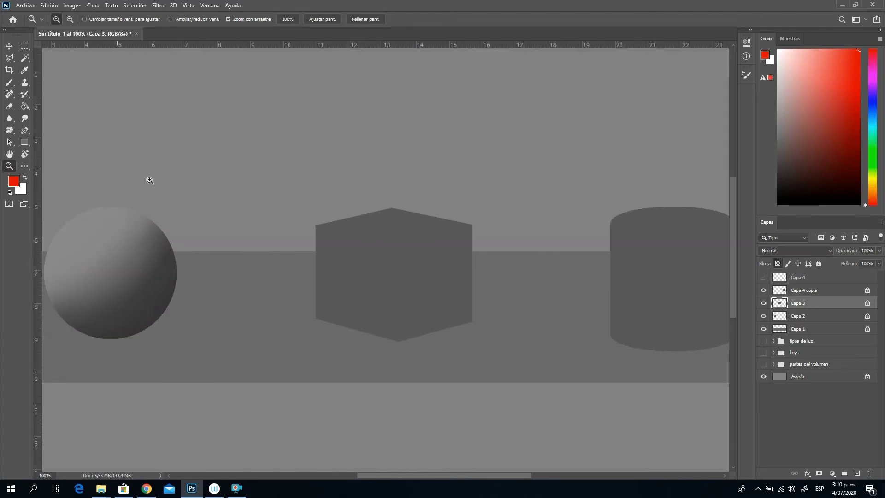
left_click(8, 57)
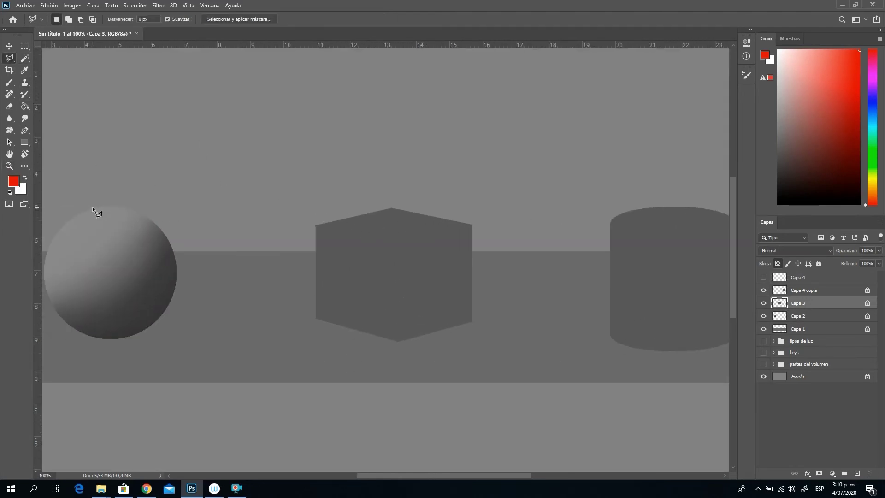
left_click(763, 277)
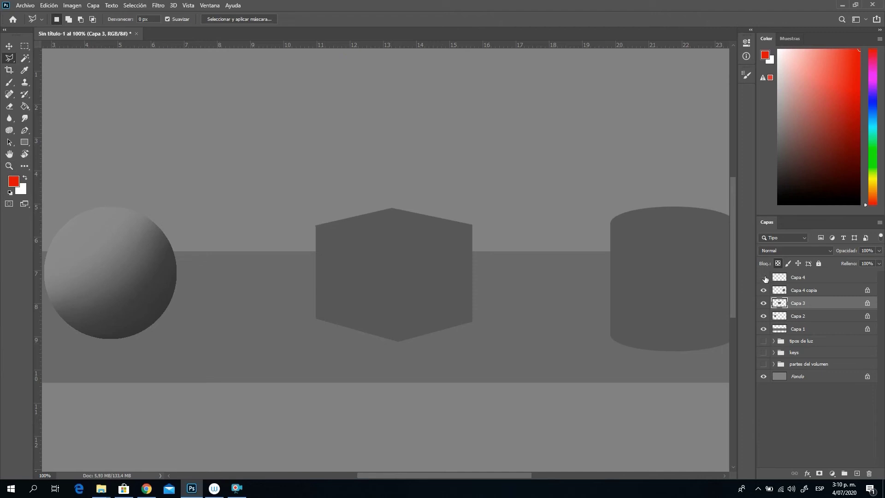
left_click(806, 278)
left_click(9, 82)
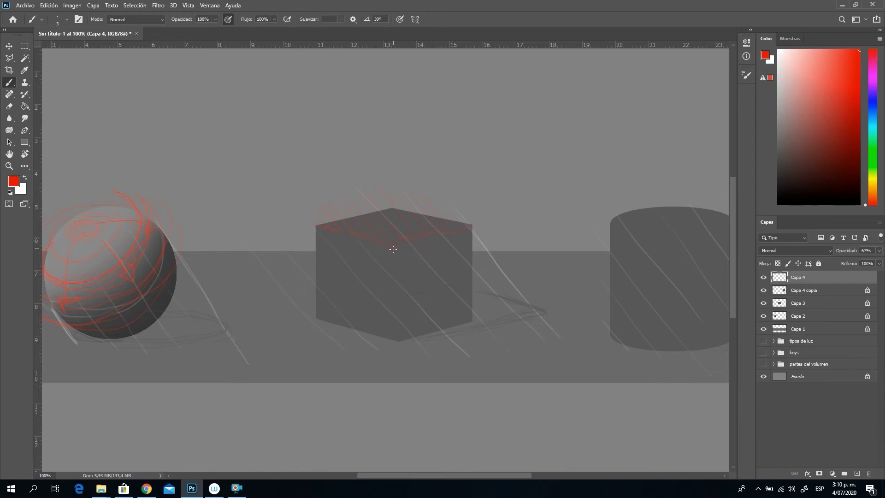
left_click_drag(393, 248, 395, 343)
left_click(376, 230)
left_click(763, 277)
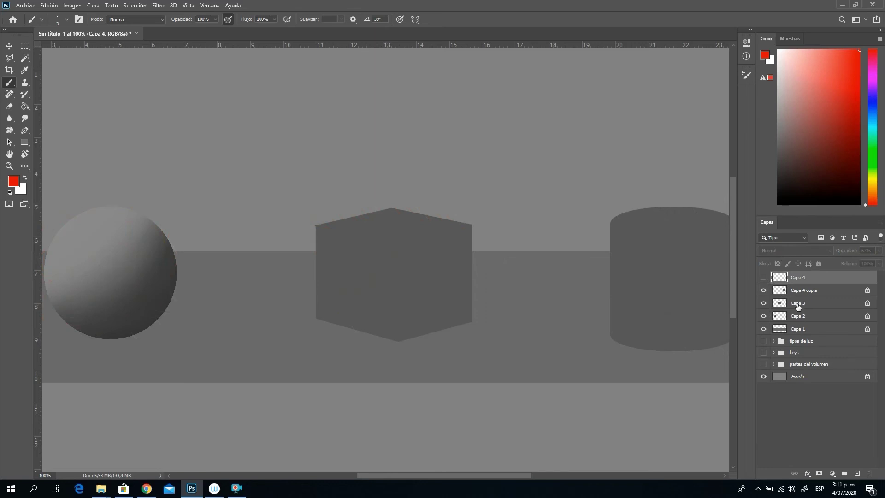
Outline the cube's top face on Capa 3 with a polygonal lasso selection extending past the hexagon's upper edges.
left_click(798, 304)
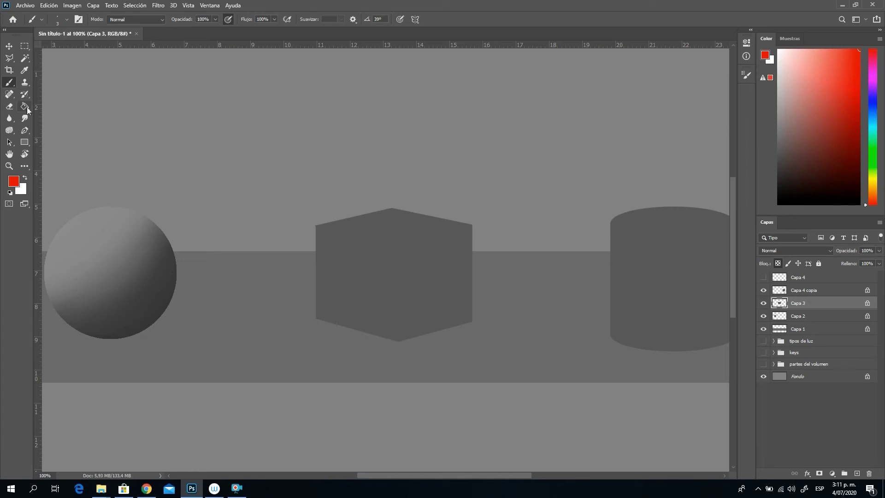
left_click(9, 58)
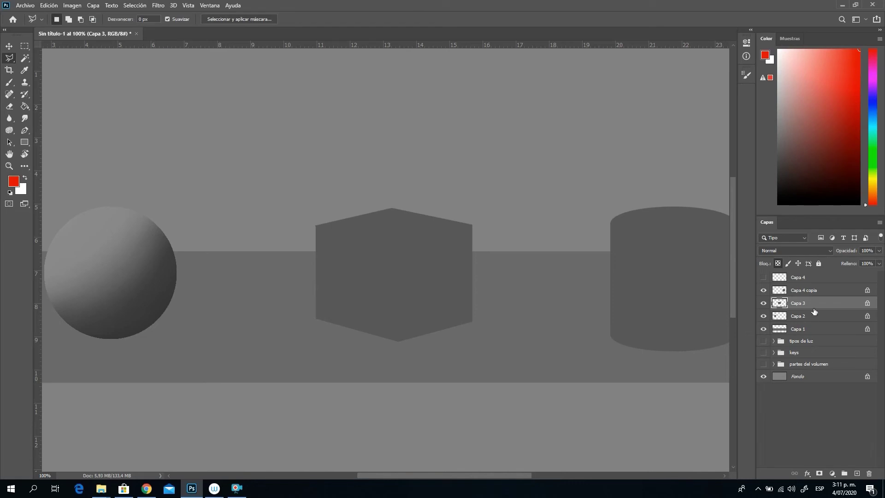
left_click(309, 224)
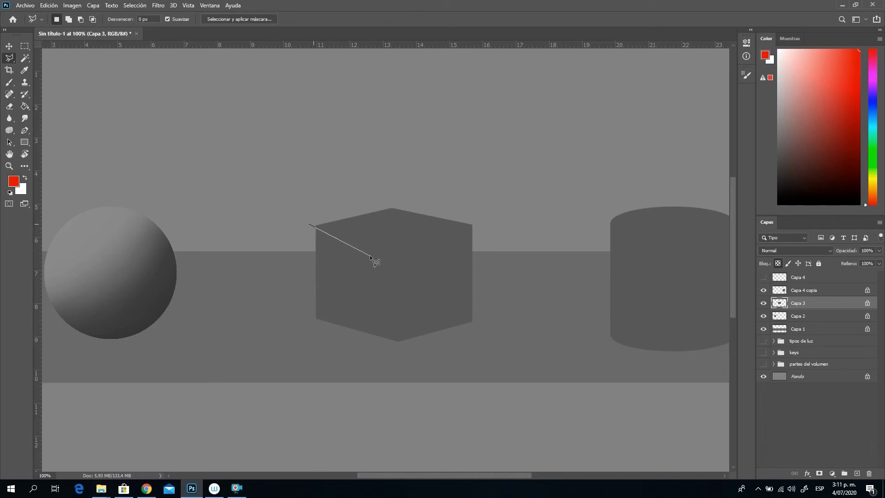
left_click(398, 244)
left_click(482, 223)
left_click(385, 194)
double_click(340, 201)
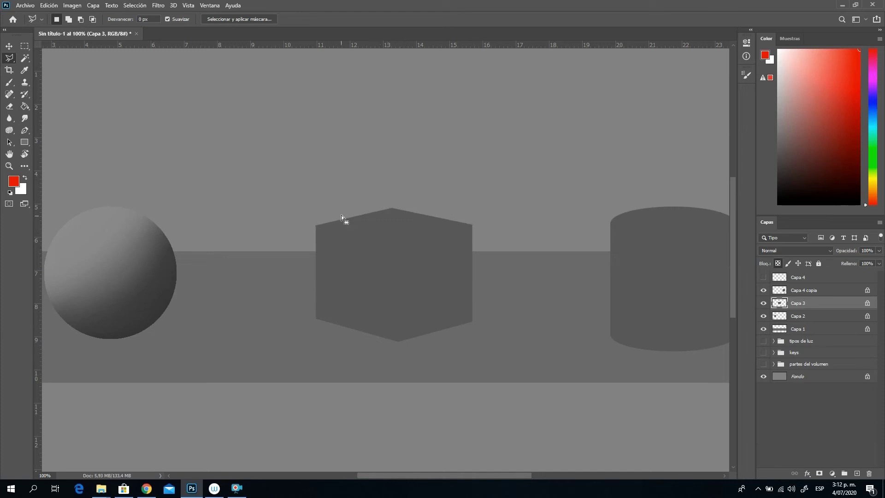
Fill the selected top face with light grey sampled from the sphere's lit upper area using the Paint Bucket.
left_click(25, 106)
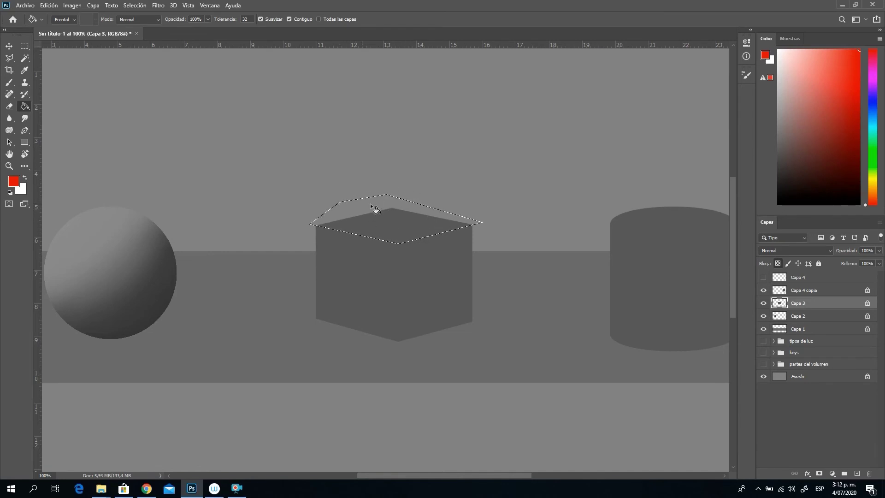
left_click(119, 218, "alt")
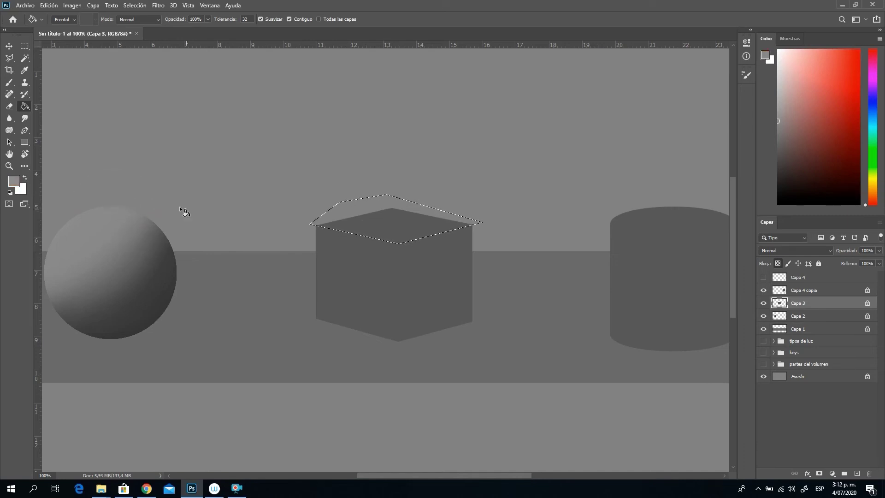
left_click(396, 233)
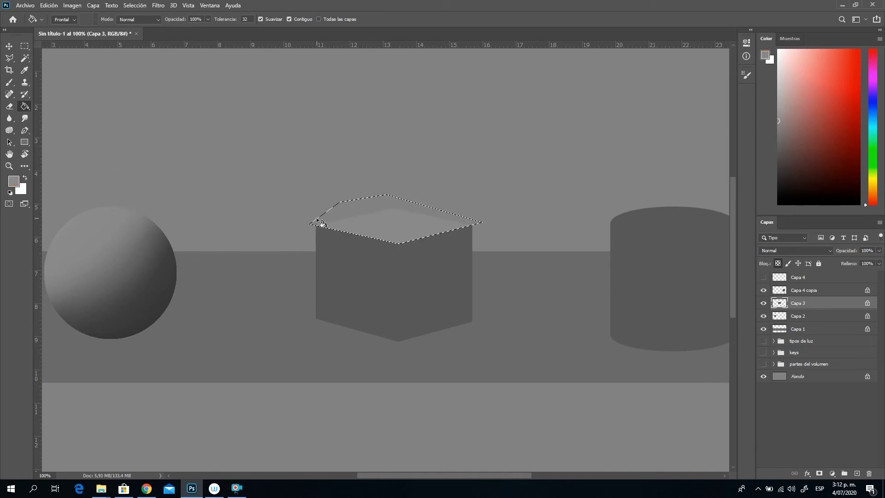
Outline the cube's left face with the Polygonal Lasso, following its top edge and the central vertical edge.
key("l")
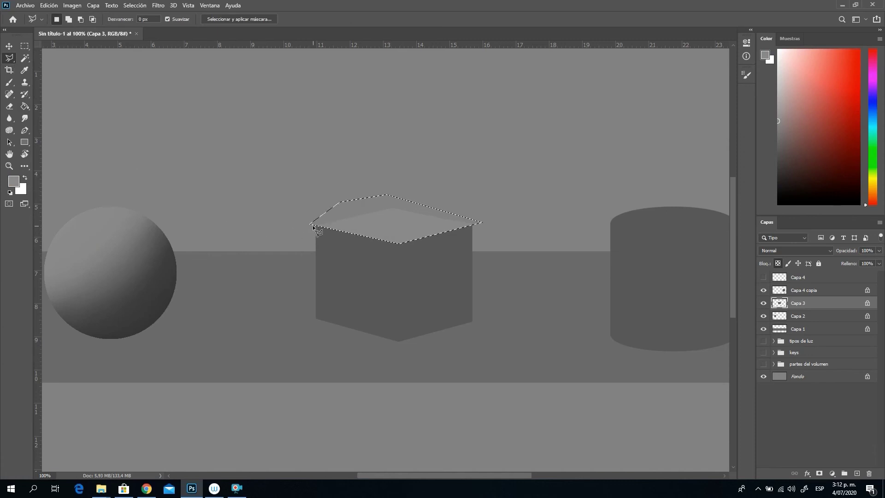
left_click(312, 224)
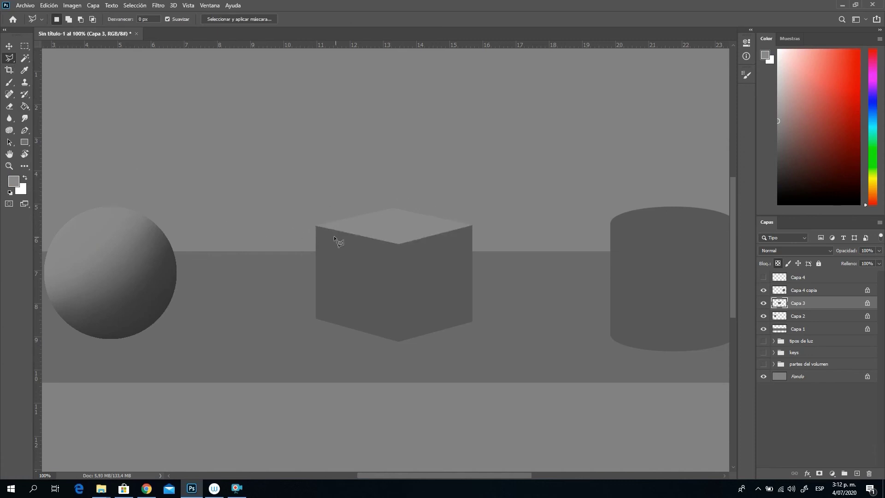
left_click(399, 243)
left_click(400, 360)
left_click(287, 324)
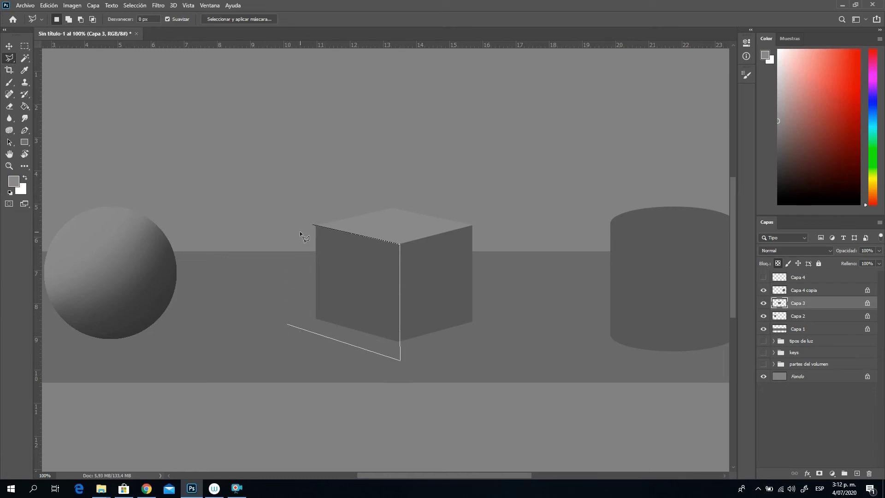
Fill the cube's left face with mid grey sampled from the lower-left part of the sphere.
left_click(25, 106)
key("alt")
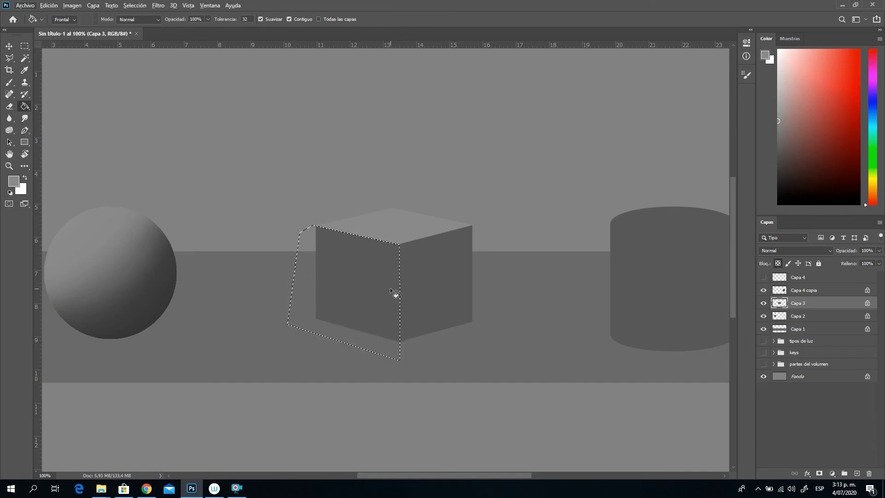
key("alt")
left_click(74, 292, "alt")
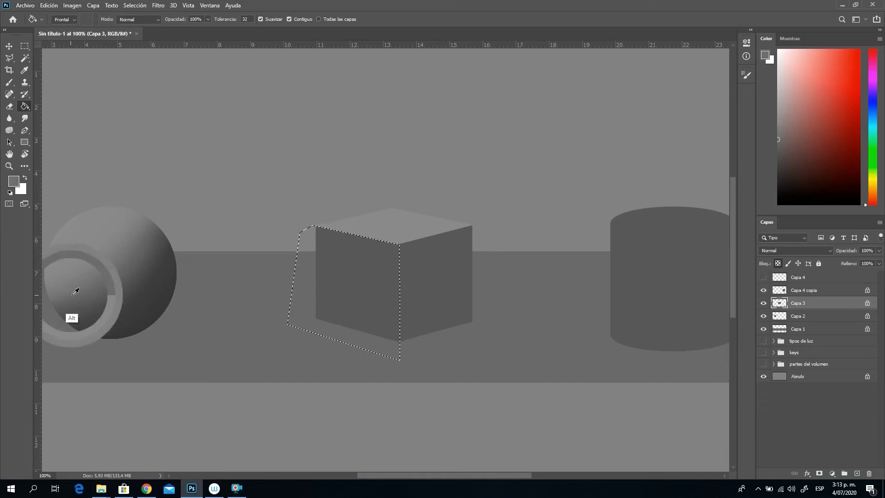
left_click(361, 283)
Drop the left-face selection and outline the cube's right face with the Polygonal Lasso.
key("l")
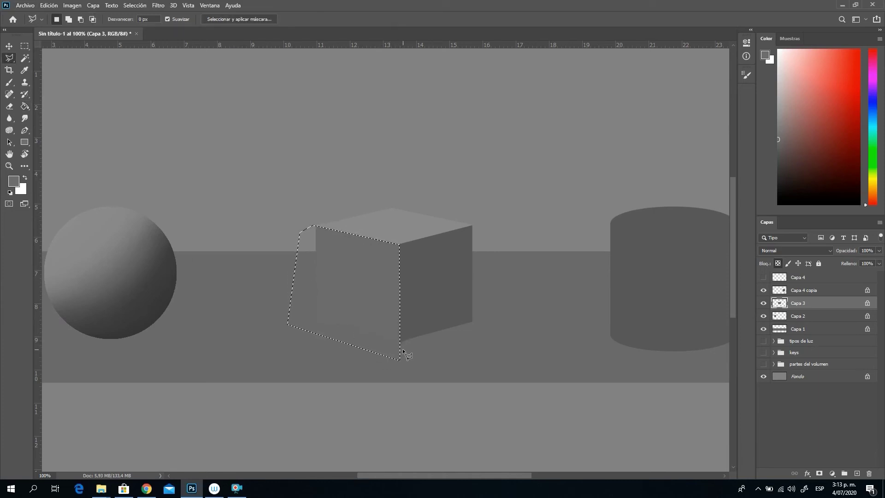
key("ctrl+d")
left_click(400, 345)
left_click(400, 243)
left_click(477, 224)
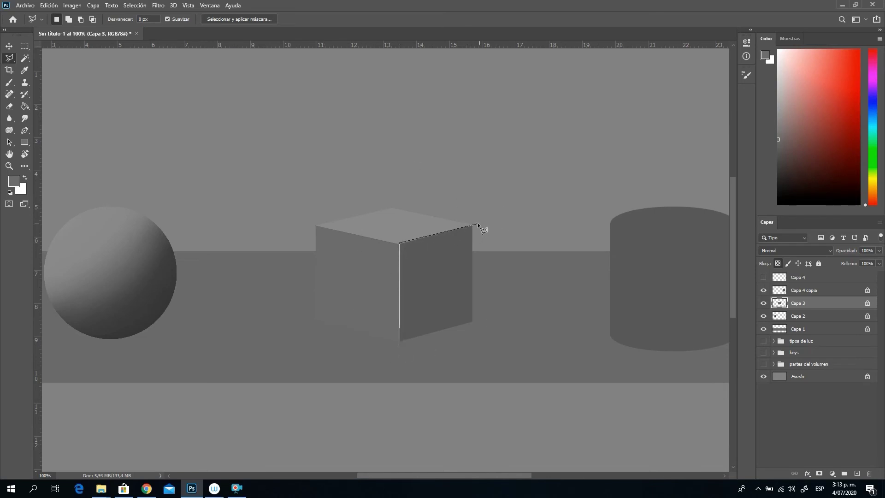
left_click(483, 331)
double_click(420, 347)
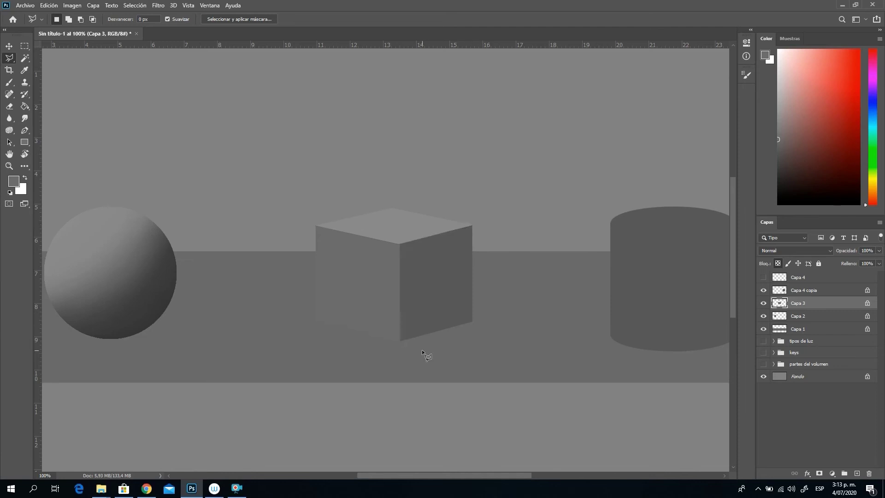
Fill the cube's right face with dark grey sampled from the sphere's shadow side and deselect it.
left_click(25, 106)
key("alt")
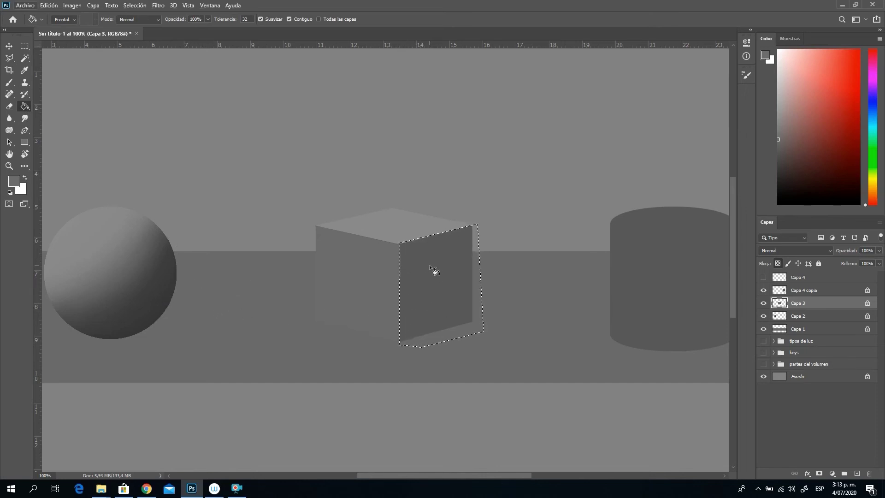
key("alt")
left_click(170, 275, "alt")
left_click(449, 294)
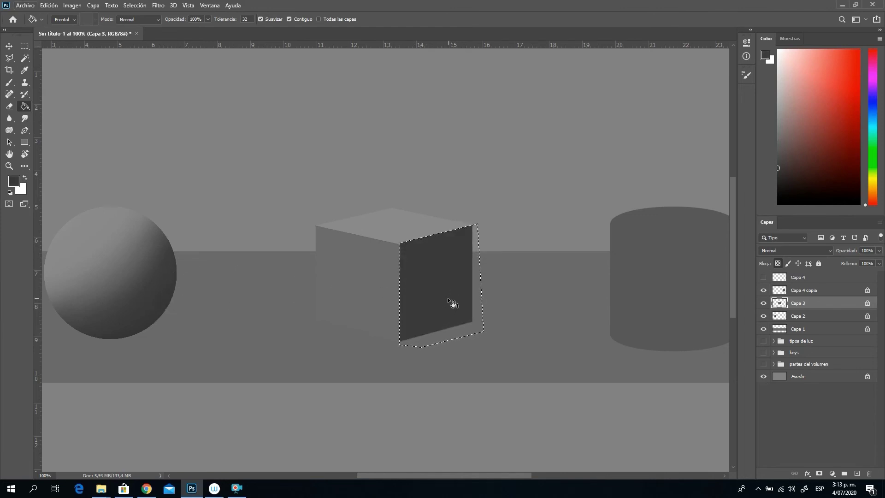
key("ctrl+d")
Refill the ground bar on Capa 1 with a slightly darker neutral grey based on its sampled colour.
left_click(808, 330)
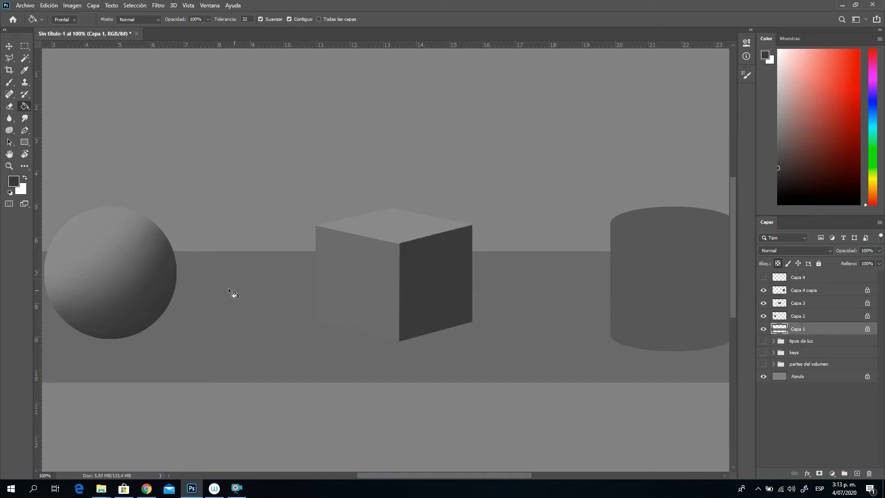
left_click(264, 306, "alt")
left_click(777, 153)
left_click(433, 356)
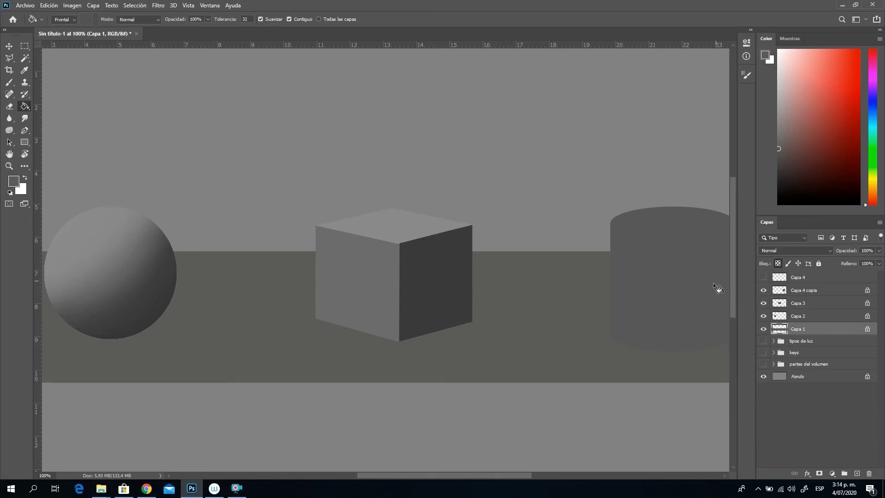
left_click(778, 143)
left_click(510, 342)
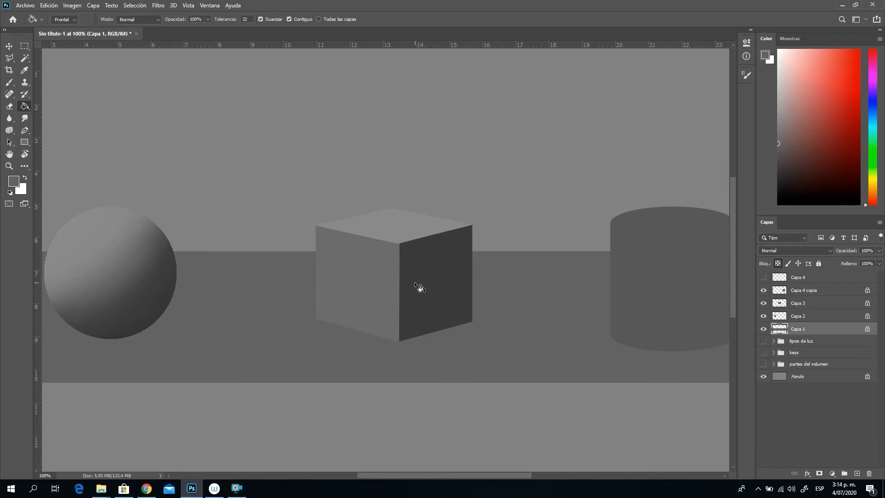
For the cylinder layer Capa 4 copia, edit a linear gradient, setting its start stop to light grey 878787 sampled from the sphere's lit left edge.
scroll(488, 473, "right", 3)
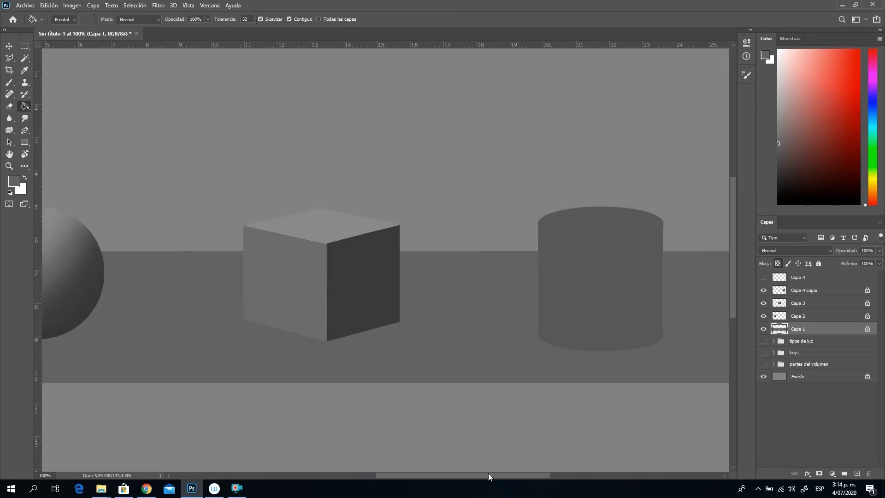
left_click(806, 292)
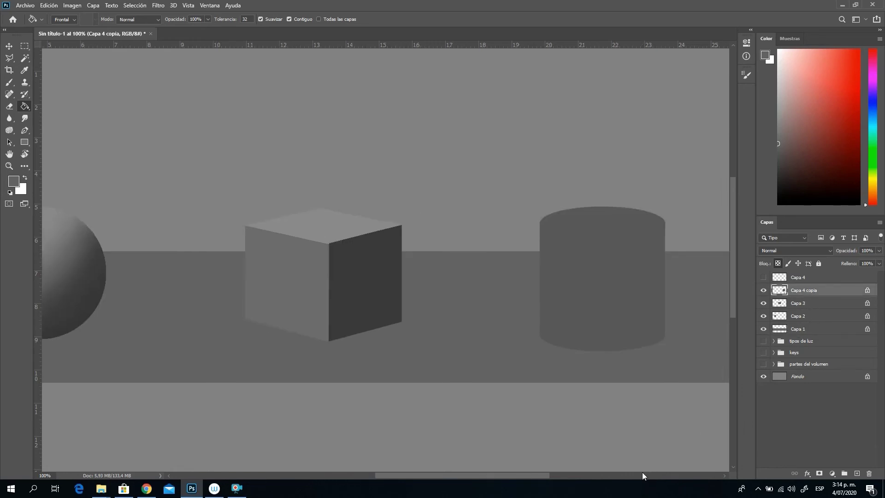
left_click_drag(505, 473, 487, 474)
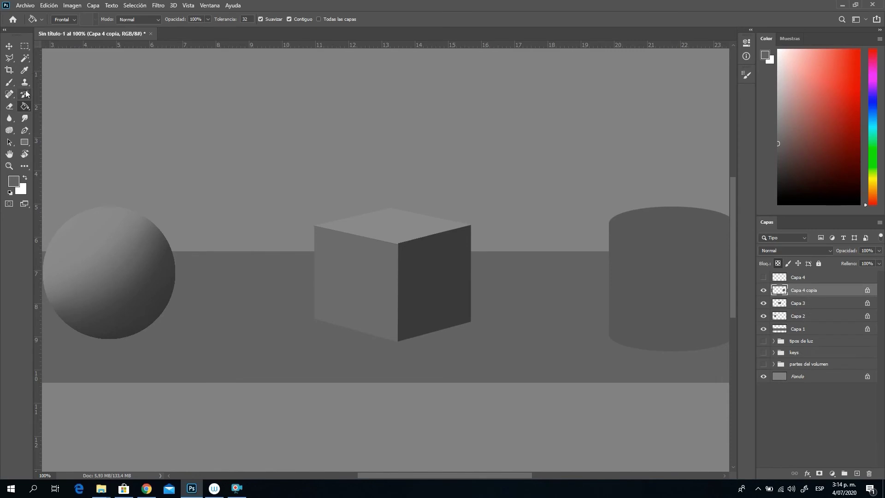
right_click(25, 107)
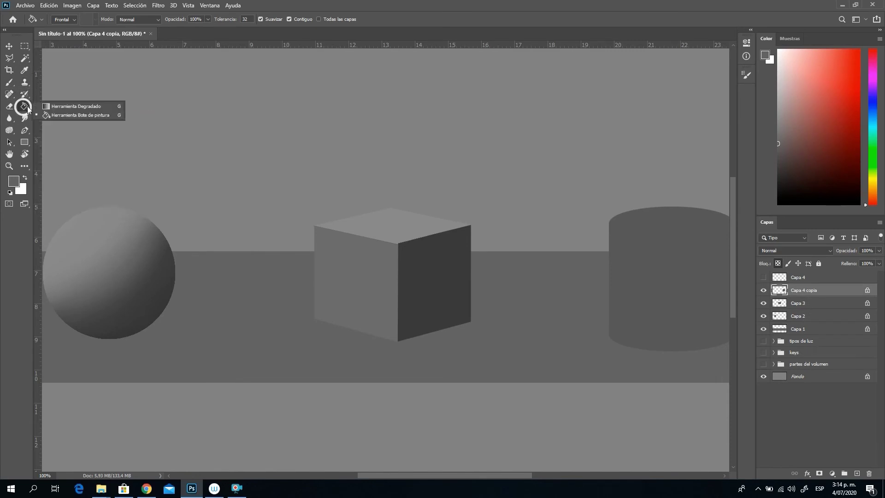
left_click(50, 104)
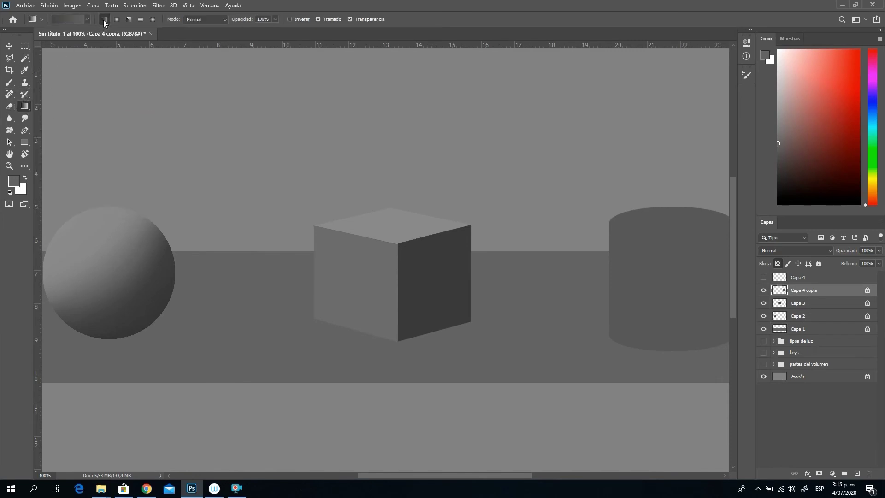
left_click(61, 22)
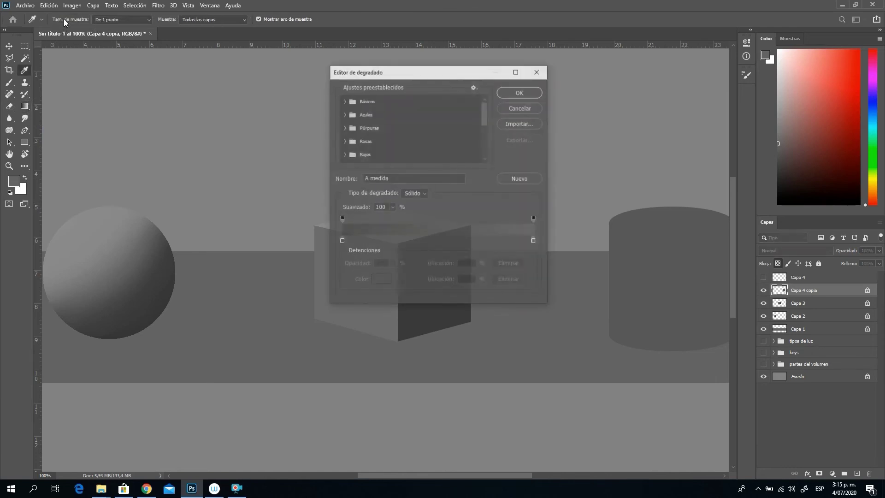
left_click_drag(360, 78, 240, 90)
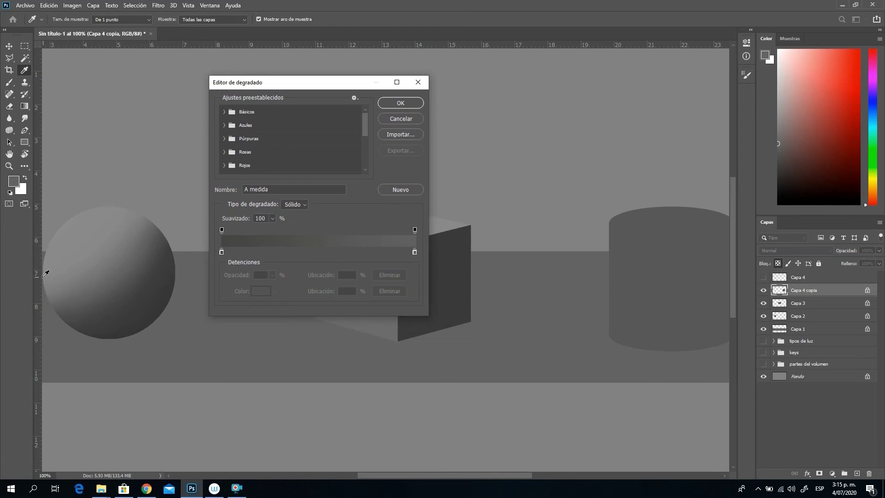
double_click(221, 252)
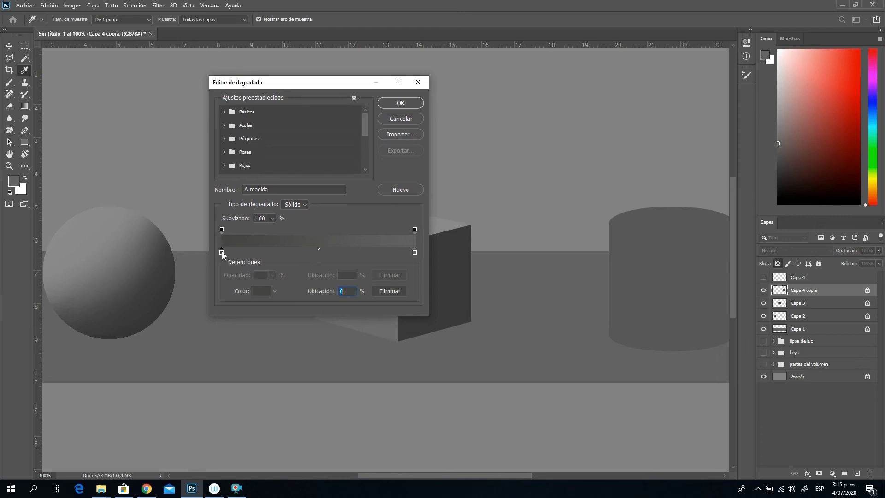
left_click(48, 271)
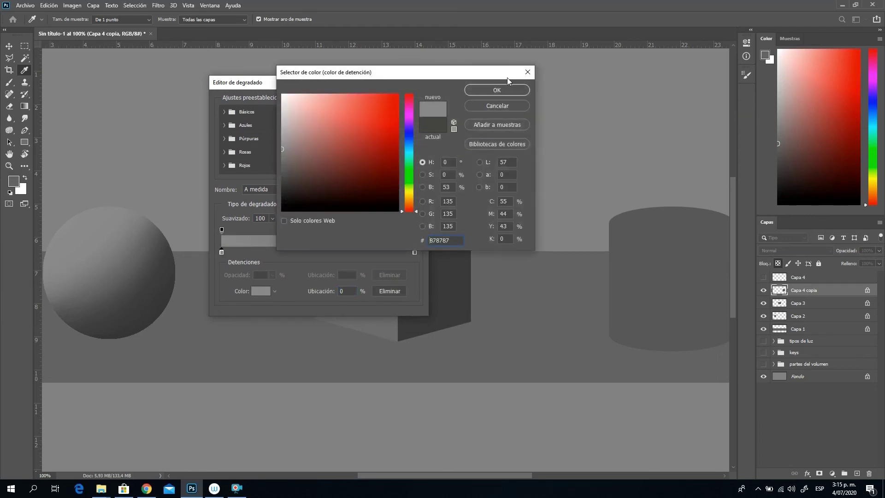
left_click(496, 90)
Set the gradient's end stop to dark grey 3b3b3b from the sphere's shadow edge, and sample mid grey from the sphere's centre.
double_click(414, 252)
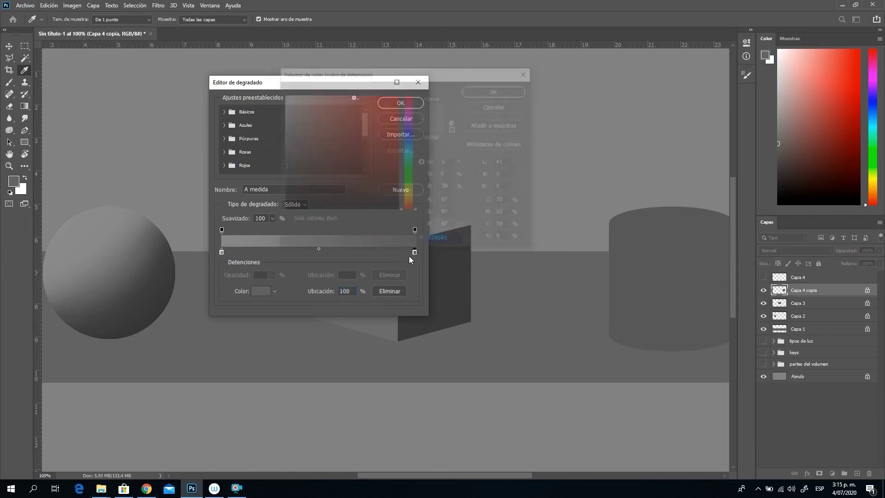
left_click(180, 272)
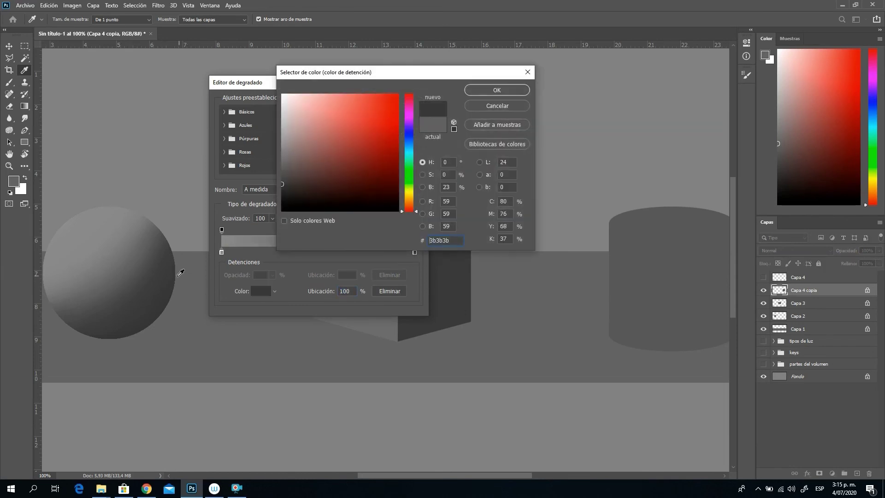
left_click(500, 94)
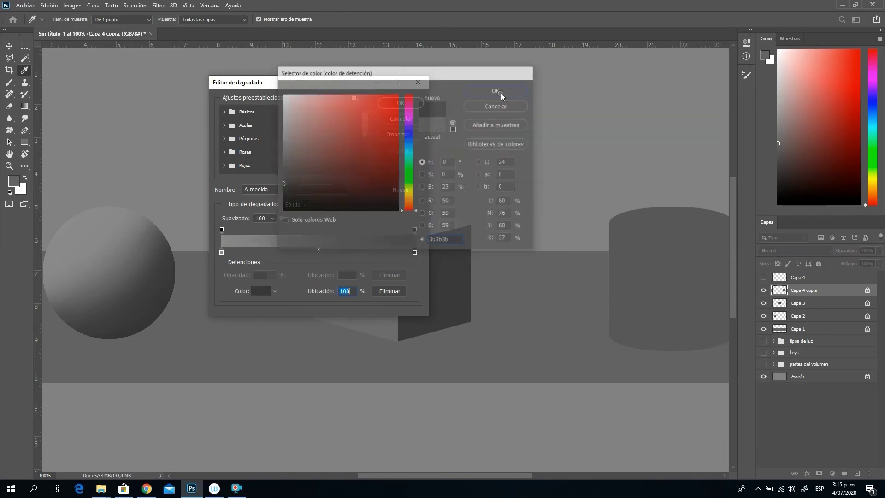
left_click(114, 277)
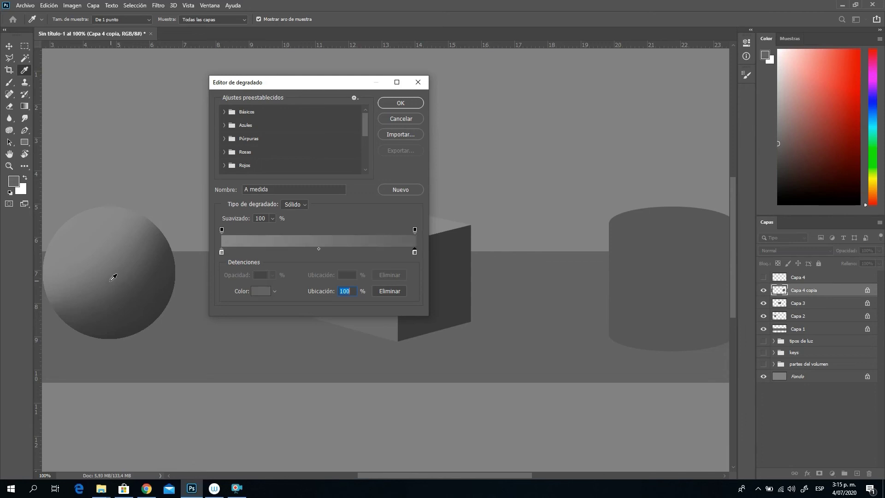
Add a colour stop midway along the gradient with mid grey sampled from the sphere's centre.
left_click(318, 253)
double_click(318, 253)
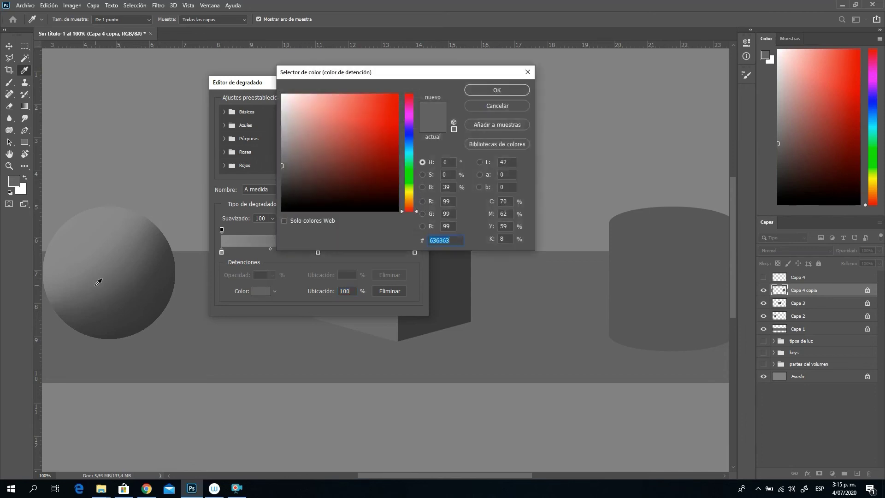
left_click(112, 281)
left_click(509, 92)
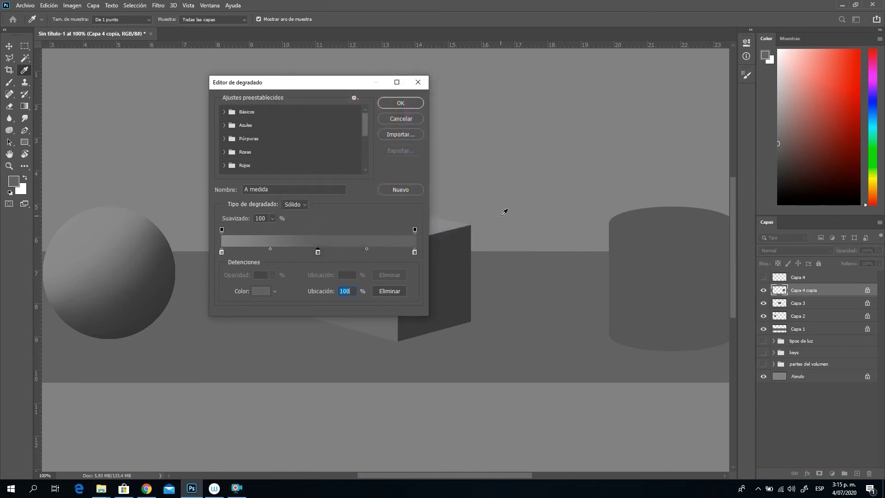
Set the gradient's end stop to dark grey 3c3c3c from the sphere's shadow edge and apply the gradient horizontally across the cylinder from left to right.
double_click(415, 253)
left_click(180, 272)
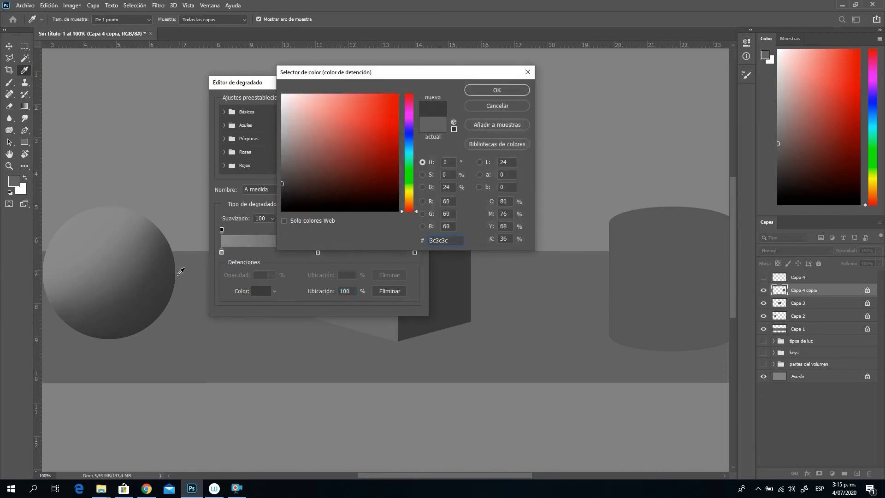
left_click(497, 91)
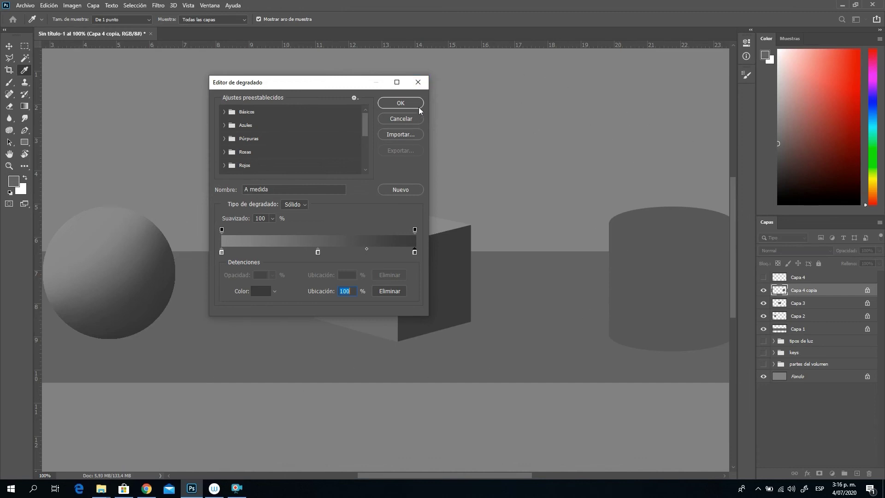
left_click(401, 103)
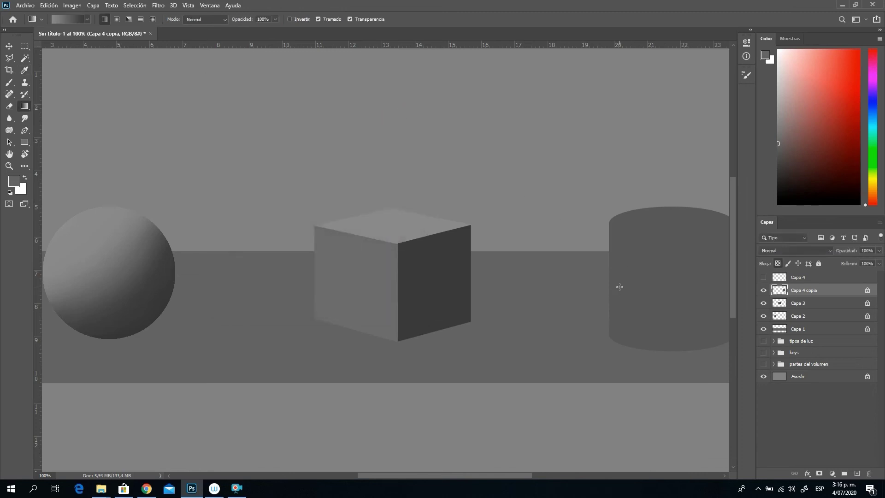
left_click_drag(610, 281, 714, 293)
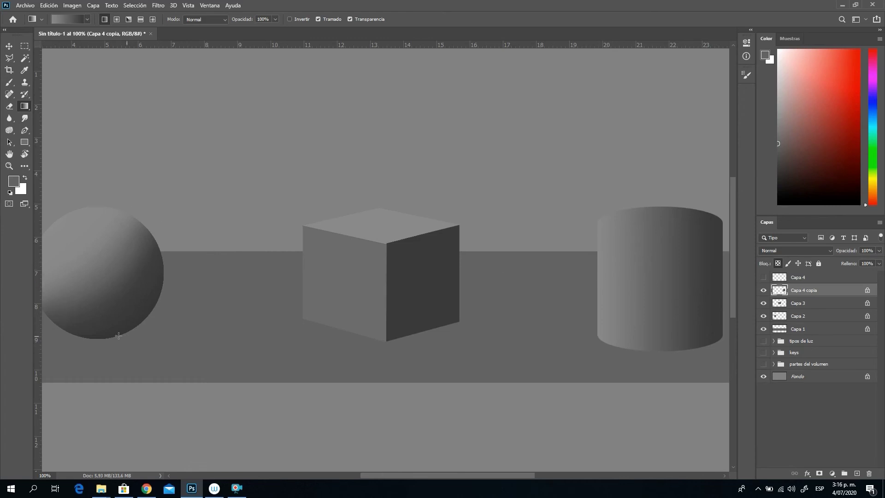
Show and select the guide layer Capa 4, and ready the 3 px Brush with a bright red colour.
left_click(763, 277)
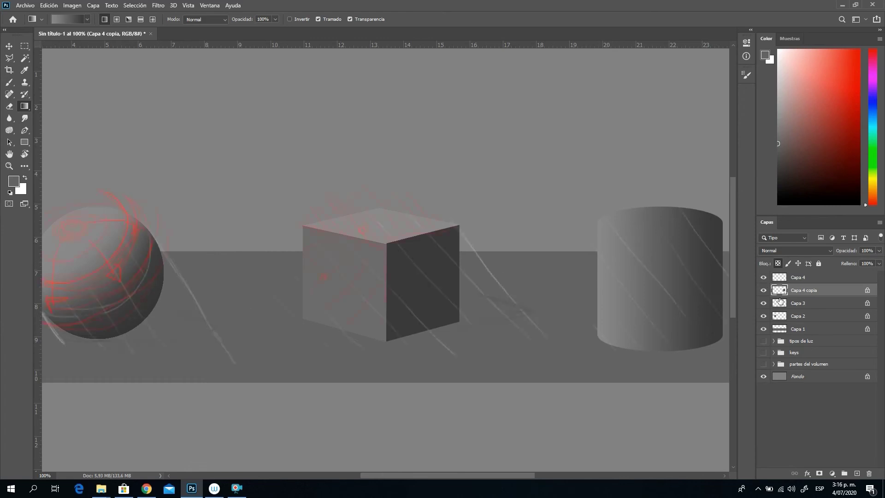
left_click(8, 82)
left_click(805, 281)
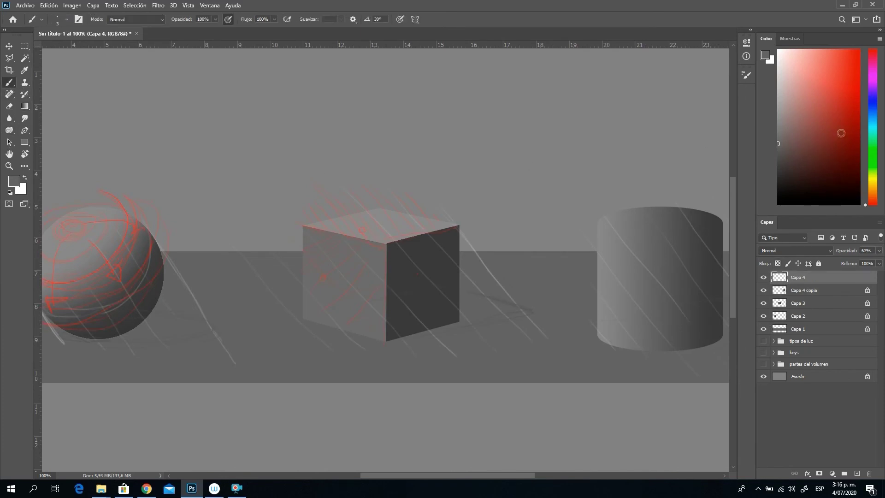
left_click(859, 131)
right_click(230, 199)
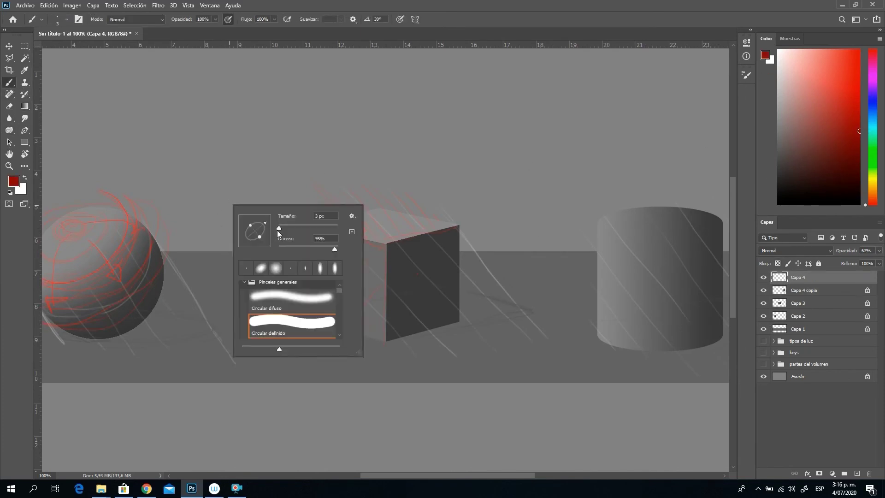
left_click(195, 232)
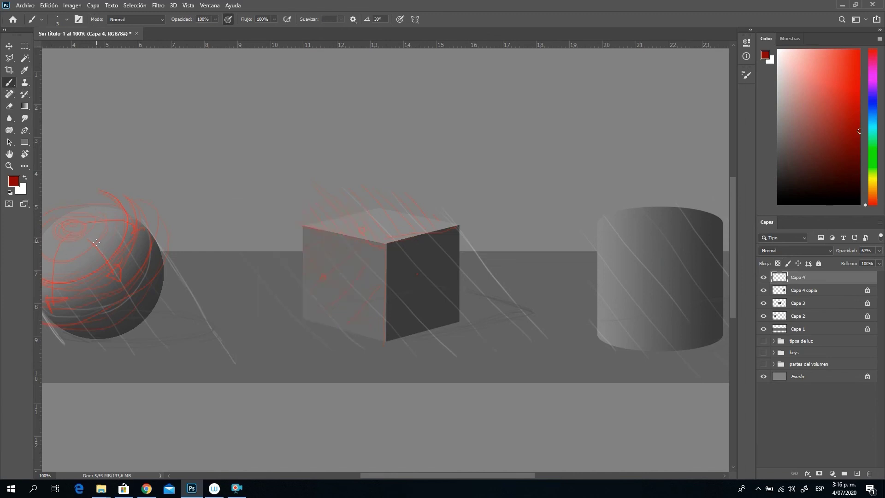
left_click(859, 70)
Draw red horizontal light-direction arrows and vertical contour lines over the cylinder on Capa 4, and hide that layer.
mouse_move(583, 270)
left_mouse_down()
mouse_move(650, 271)
mouse_move(658, 276)
mouse_move(646, 312)
left_mouse_up()
left_click_drag(614, 219, 614, 375)
left_click_drag(636, 209, 636, 374)
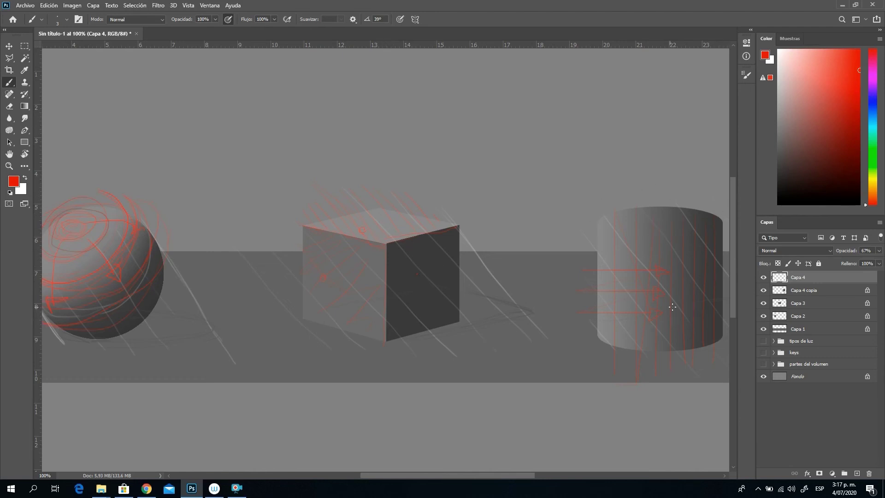
left_click(763, 277)
With Capa 4 copia selected and the Elliptical Marquee chosen, place guides at the cylinder's left edge, top edge and mid-height.
left_click(811, 289)
left_click_drag(521, 476, 537, 483)
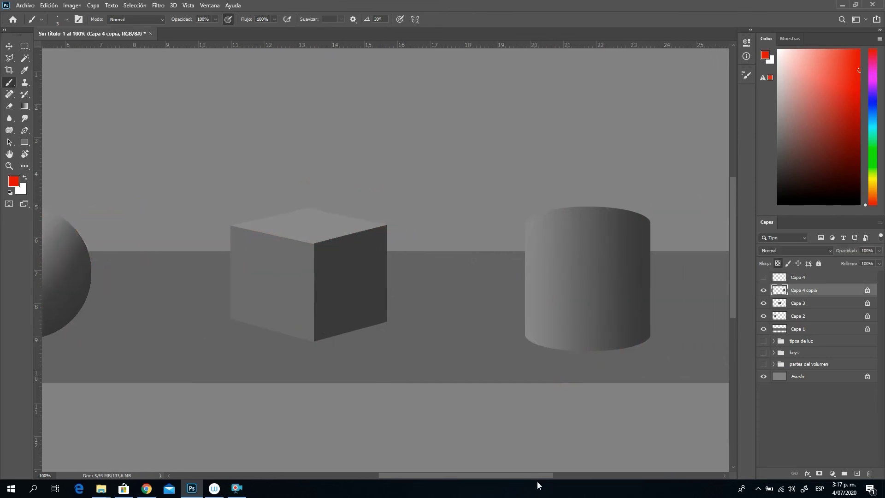
left_click(26, 46)
left_click(69, 56)
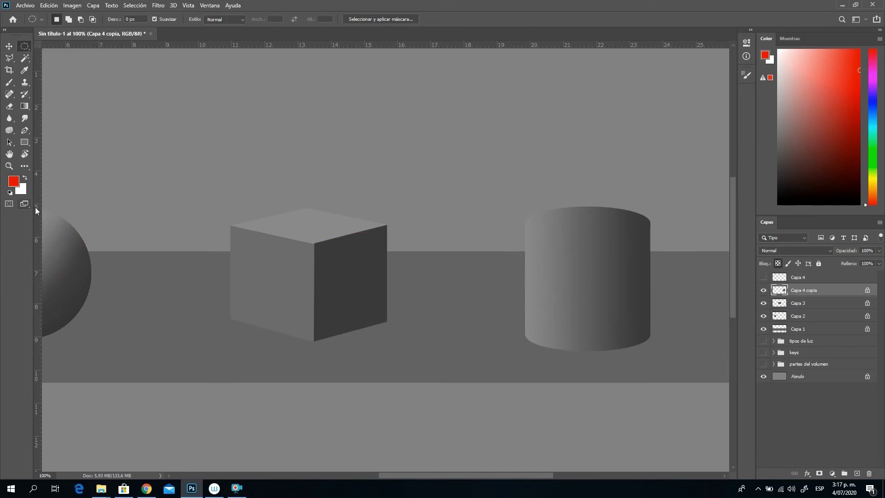
left_click(10, 165)
left_click_drag(606, 260, 656, 261)
key("m")
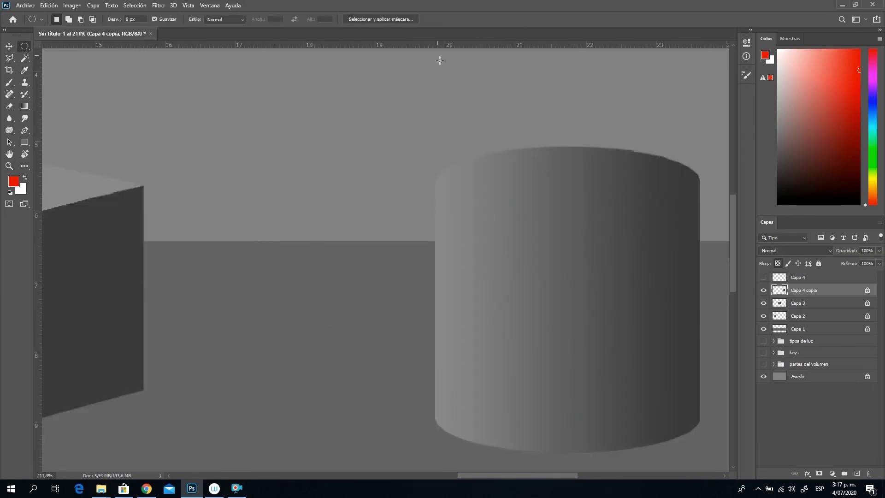
left_click_drag(37, 159, 434, 248)
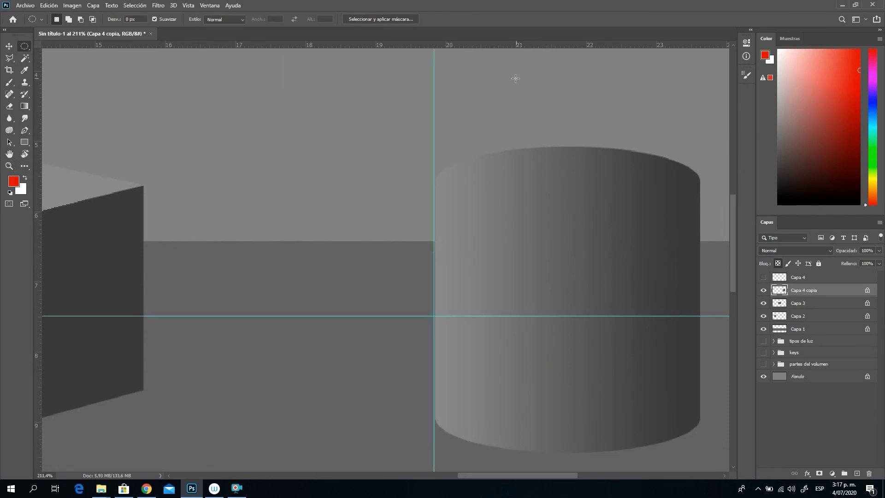
left_click_drag(536, 45, 443, 146)
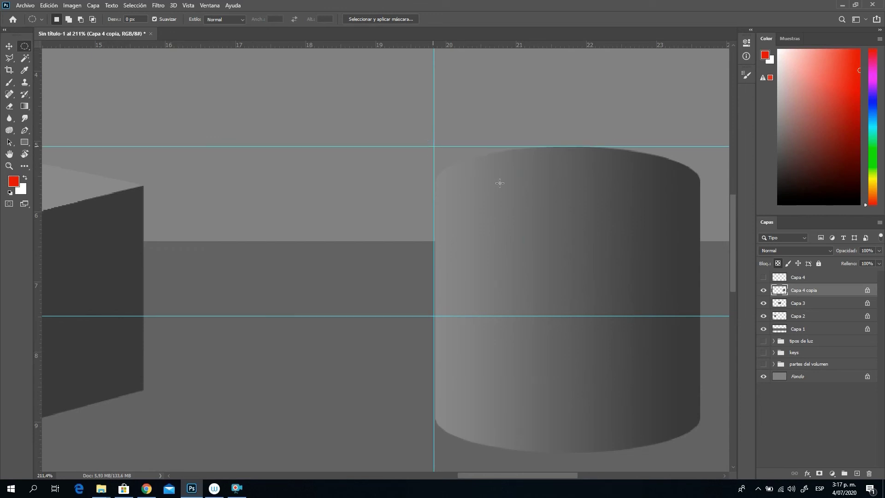
Make an elliptical selection for the cylinder's top face, starting at the guide intersection and spanning the cylinder's full width.
right_click(434, 151)
key("Escape")
left_click_drag(433, 148, 558, 191)
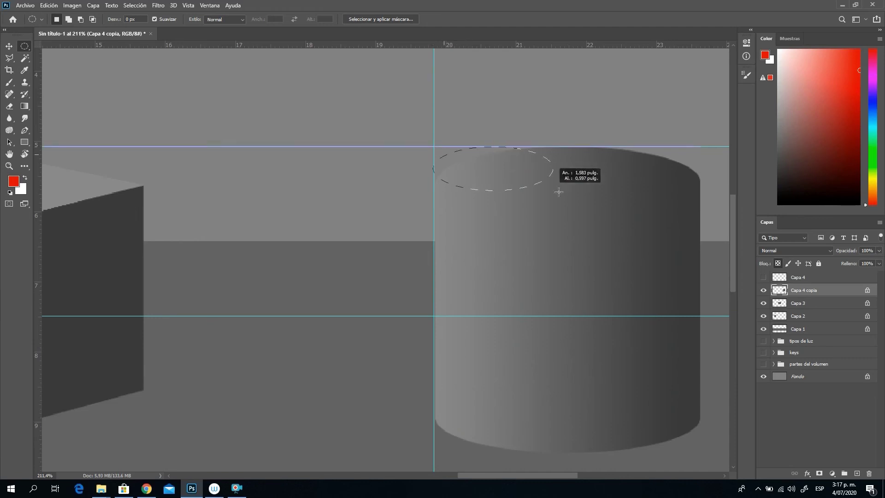
mouse_move(685, 222)
left_mouse_down()
mouse_move(700, 218)
mouse_move(700, 226)
mouse_move(698, 216)
left_mouse_up()
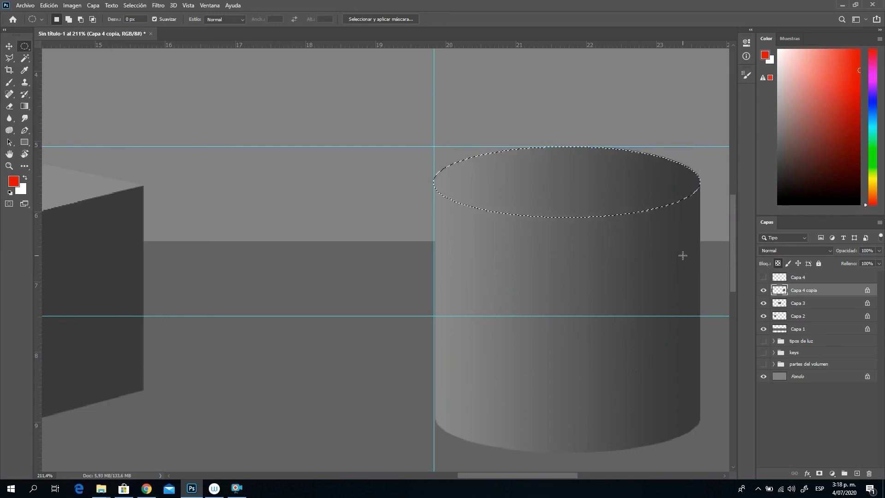
Sample the light grey of the cube's top face and fill the cylinder's elliptical top selection with it using the Paint Bucket.
key("b")
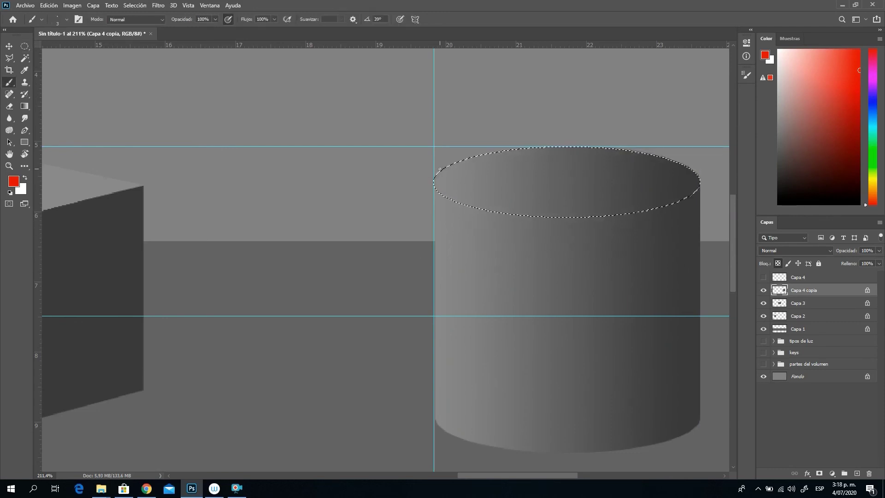
left_click_drag(364, 195, 514, 202)
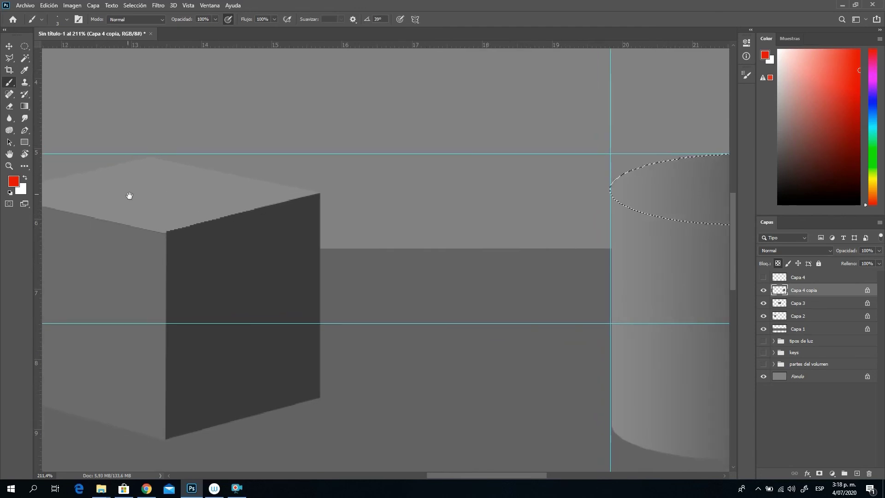
left_click_drag(128, 196, 699, 194)
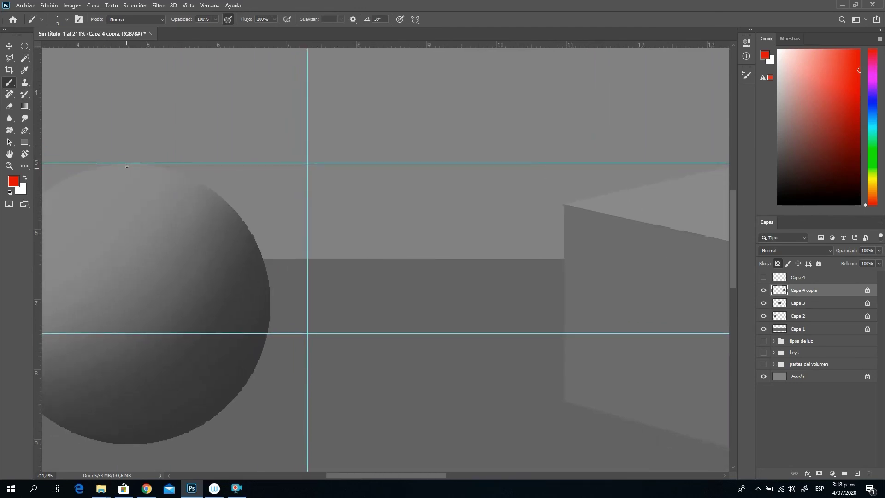
left_click_drag(524, 215, 65, 223)
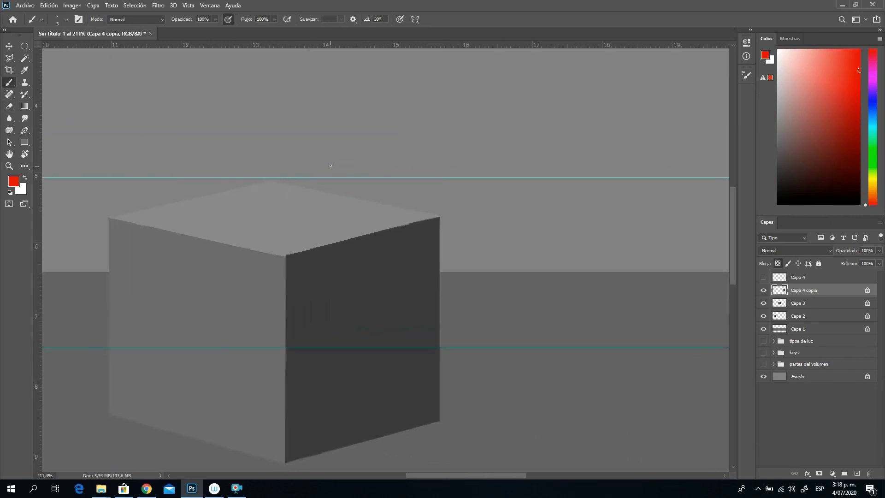
left_click(343, 207, "alt")
left_click_drag(610, 211, 243, 203)
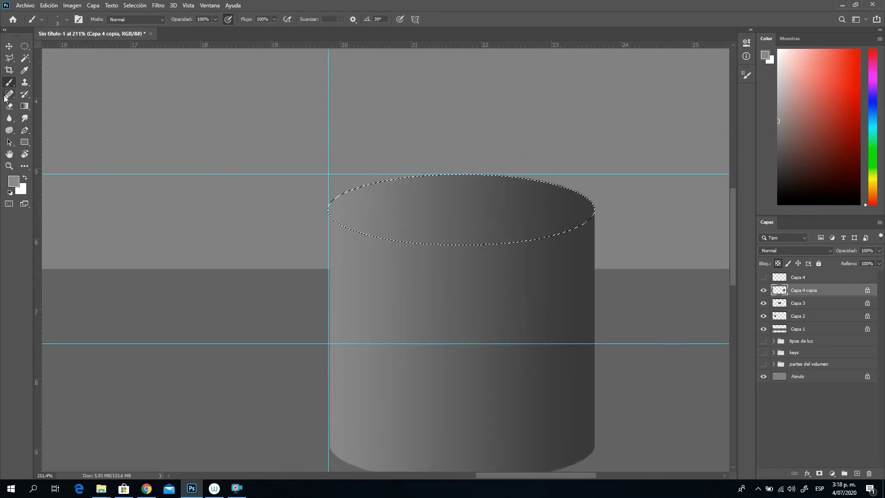
left_click_drag(26, 106, 48, 118)
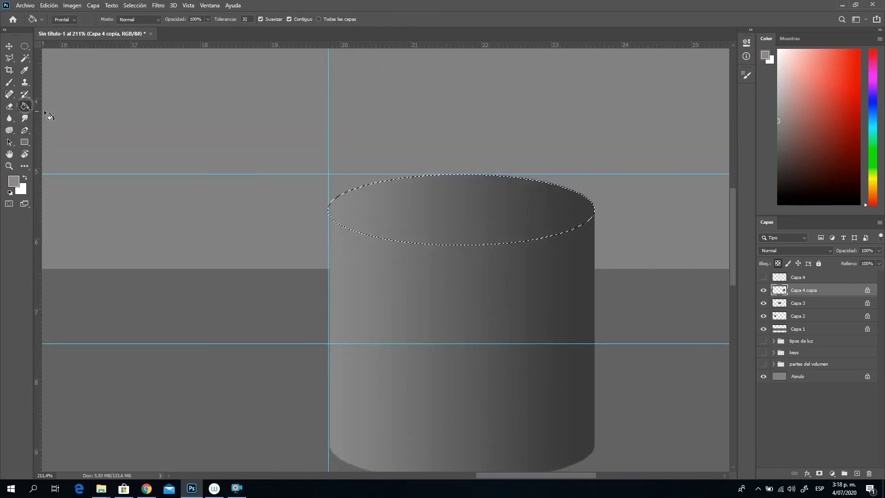
left_click(456, 224)
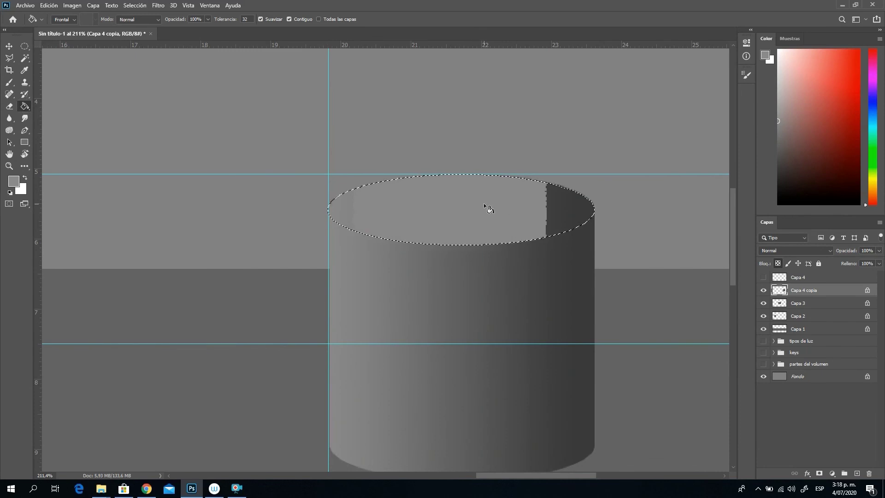
Paint the rest of the cylinder's top face with the same grey using a 116 px Brush, and clear the selection.
left_click(9, 82)
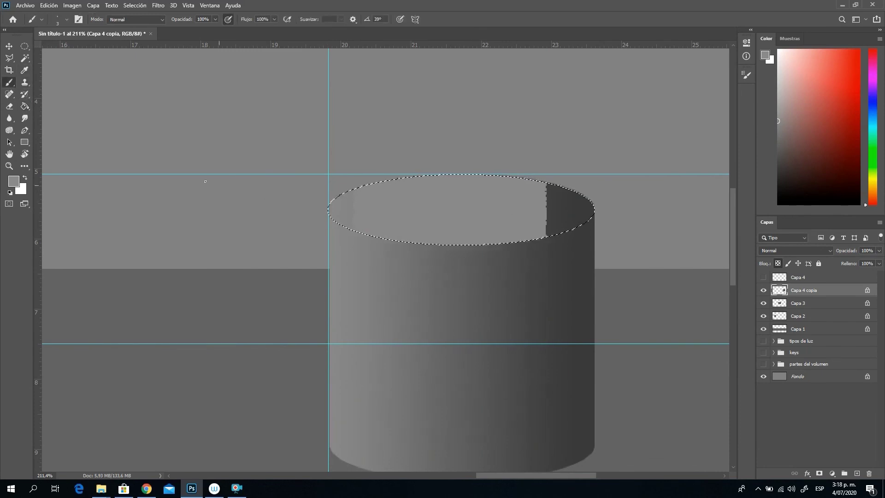
right_click(442, 207)
left_click(524, 231)
mouse_move(318, 209)
left_mouse_down()
mouse_move(423, 225)
mouse_move(607, 214)
left_mouse_up()
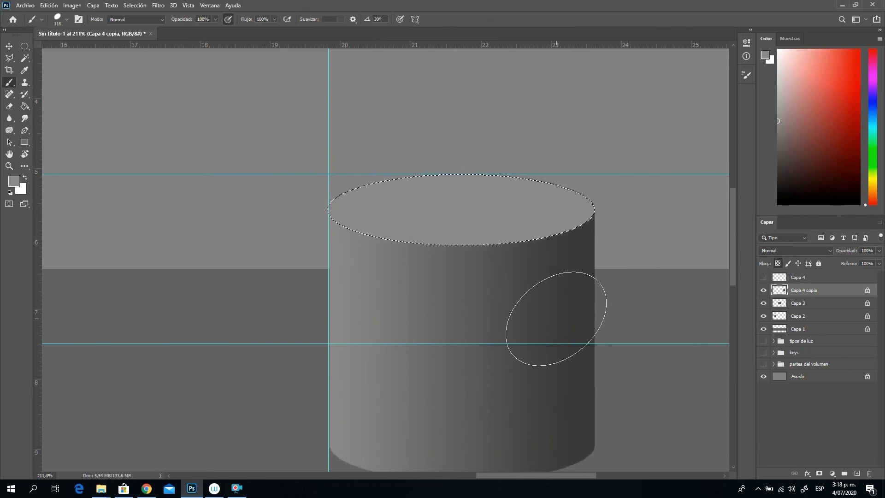
key("ctrl+d")
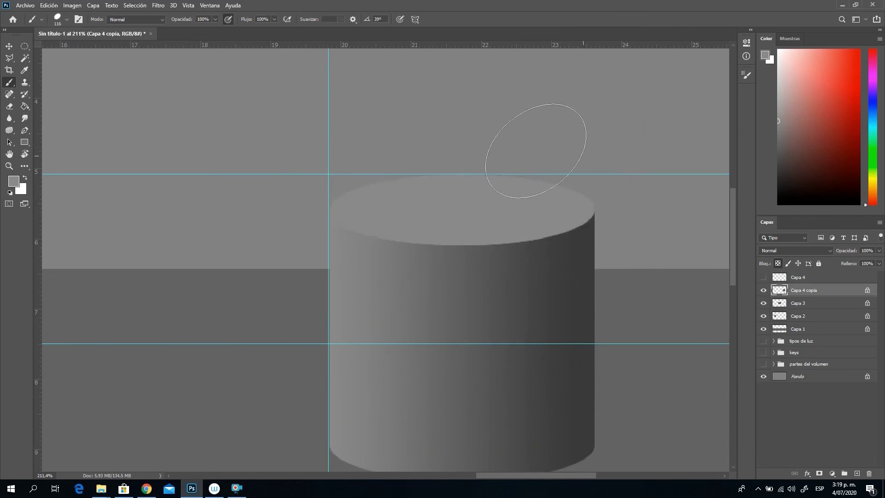
Zoom out to 50% to fit the whole canvas and hide the guides.
left_click(9, 166)
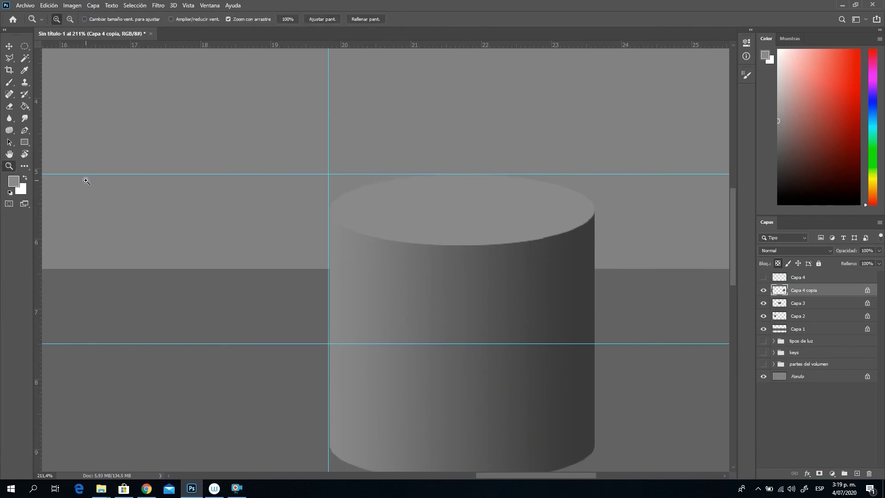
left_click(408, 286, "alt")
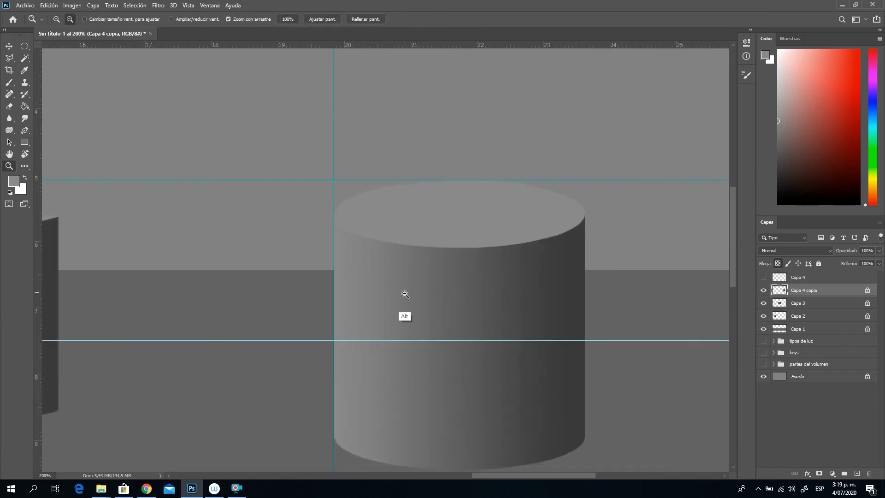
left_click(343, 284, "alt")
left_click(320, 262, "alt")
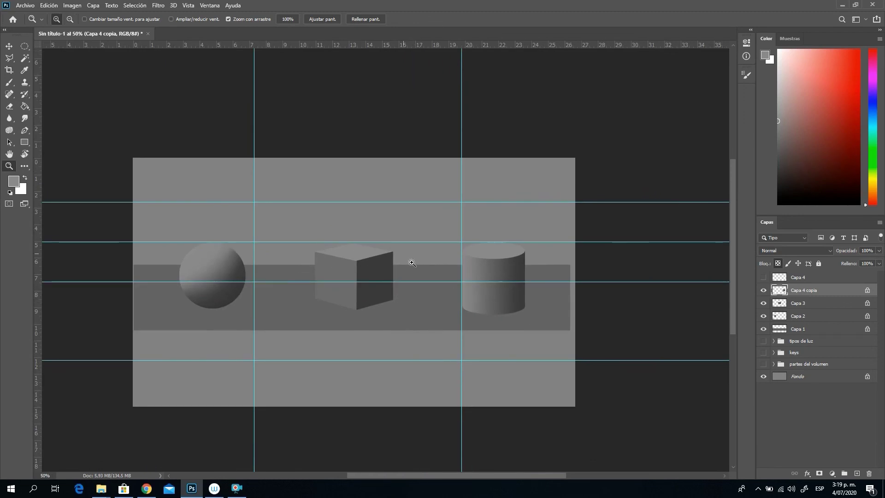
left_click(188, 5)
mouse_move(258, 179)
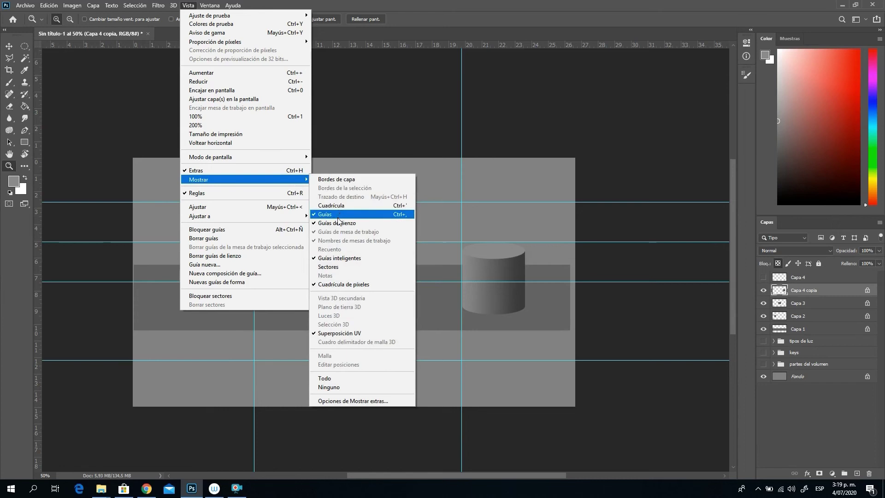
left_click(339, 215)
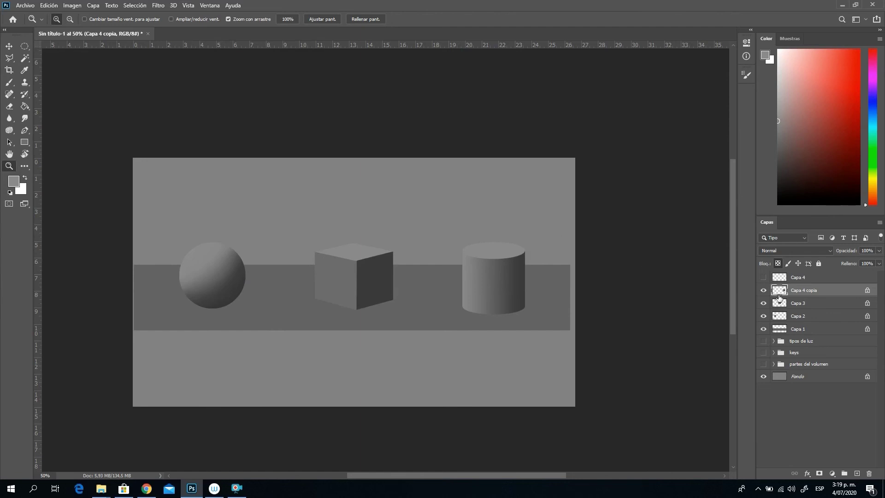
Show the light-guide layer Capa 4 and reduce its opacity to 9%.
left_click(763, 278)
left_click(482, 295)
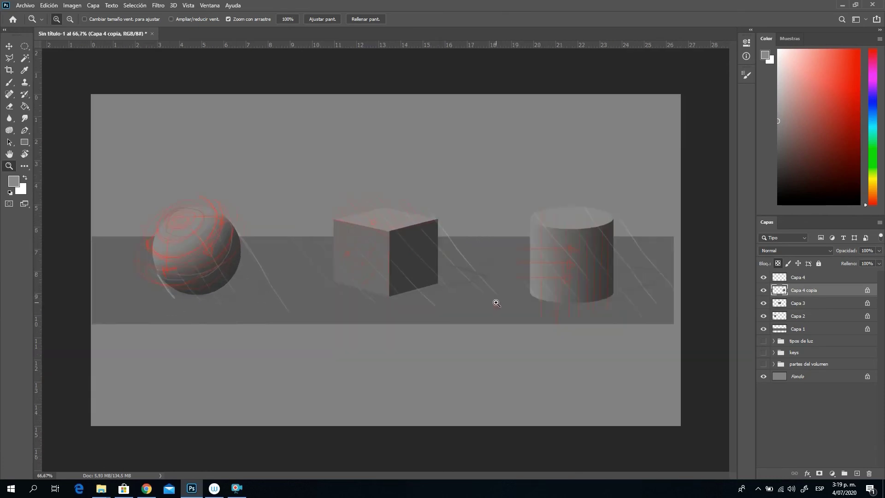
left_click(503, 290)
left_click(799, 330)
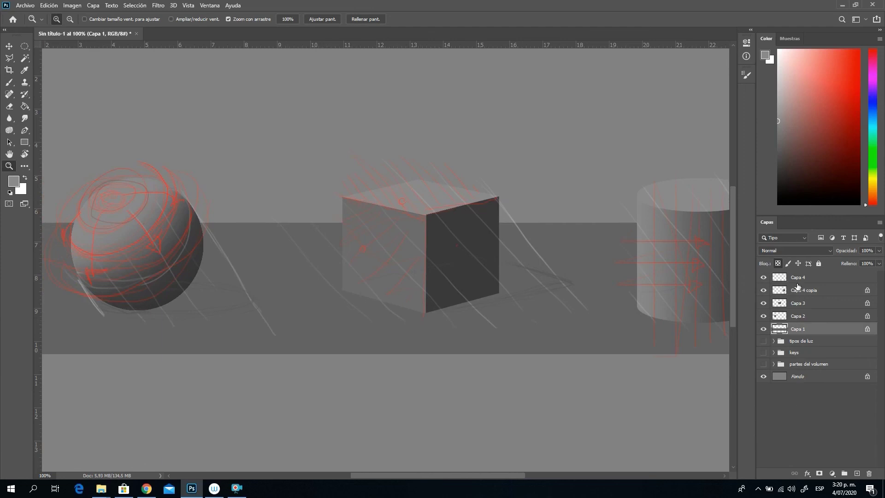
left_click(797, 281)
key("6")
key("7")
left_click(878, 250)
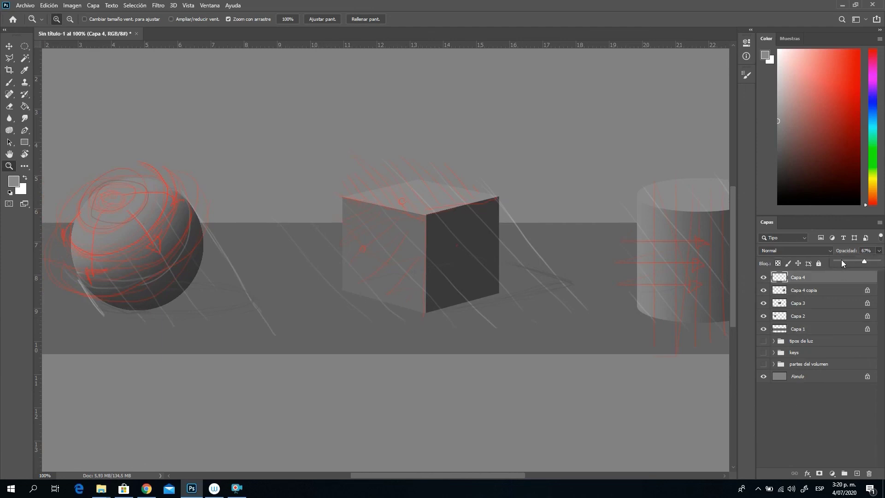
left_click(840, 261)
left_click_drag(839, 261, 838, 262)
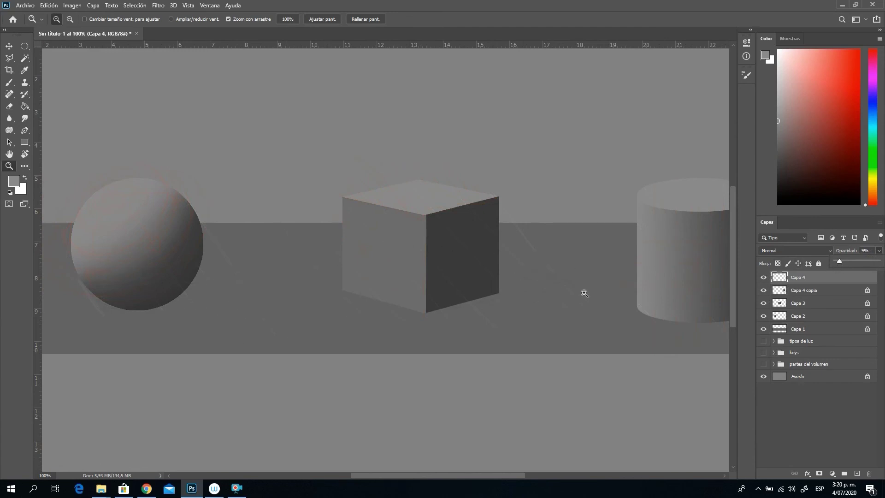
Select Capa 1 and ready a black Brush based on the Circular definido tip at 156 px.
left_click(819, 330)
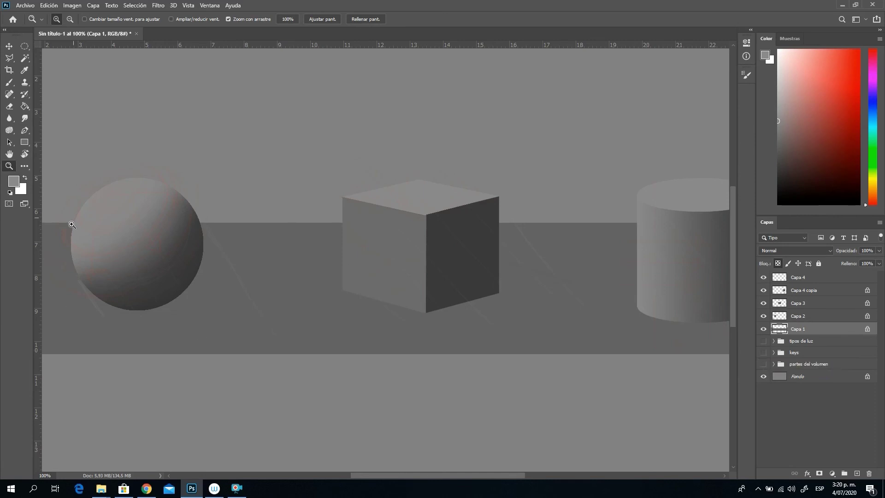
left_click(9, 82)
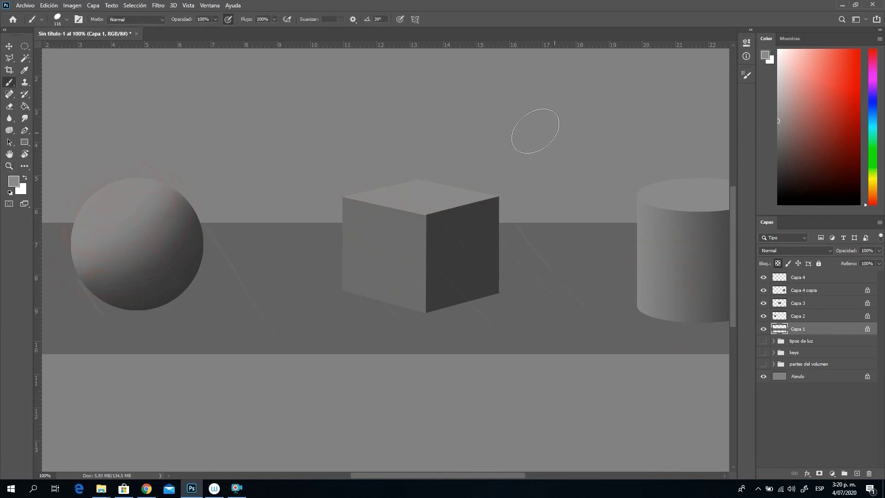
left_click(779, 205)
right_click(266, 155)
left_click(323, 279)
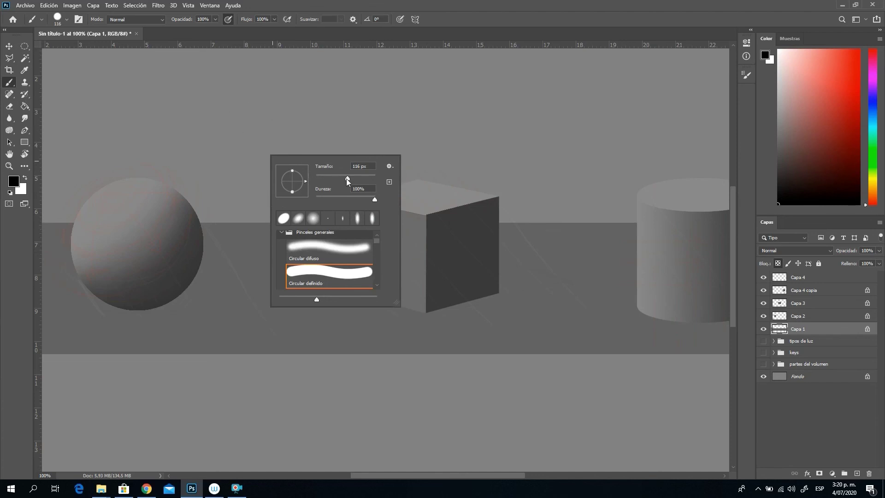
mouse_move(347, 179)
left_mouse_down()
mouse_move(347, 200)
mouse_move(328, 200)
mouse_move(351, 200)
mouse_move(354, 178)
left_mouse_up()
left_click(230, 130)
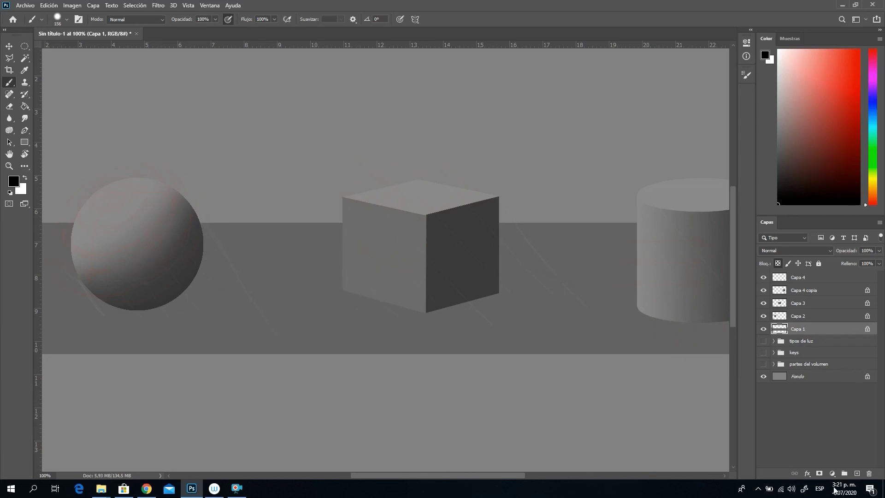
Add a new layer above Capa 1 and stamp a soft black dot between the sphere and the cube.
left_click(856, 473)
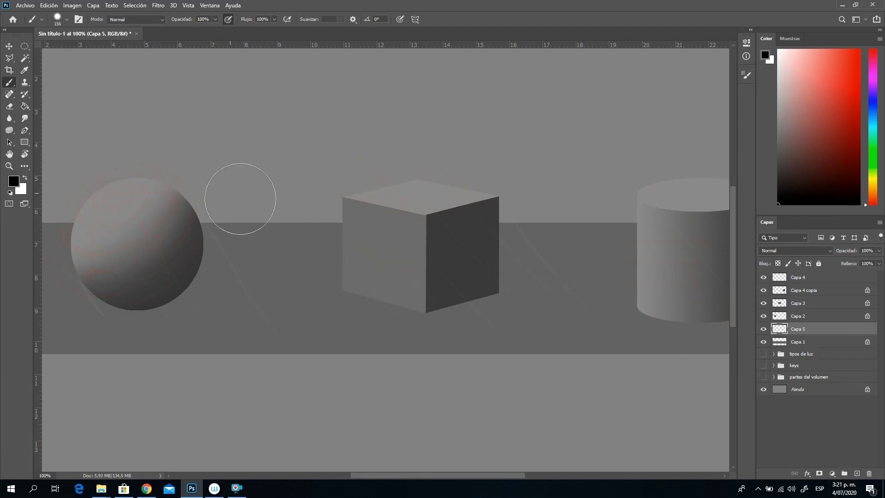
left_click(218, 159)
left_click(219, 158)
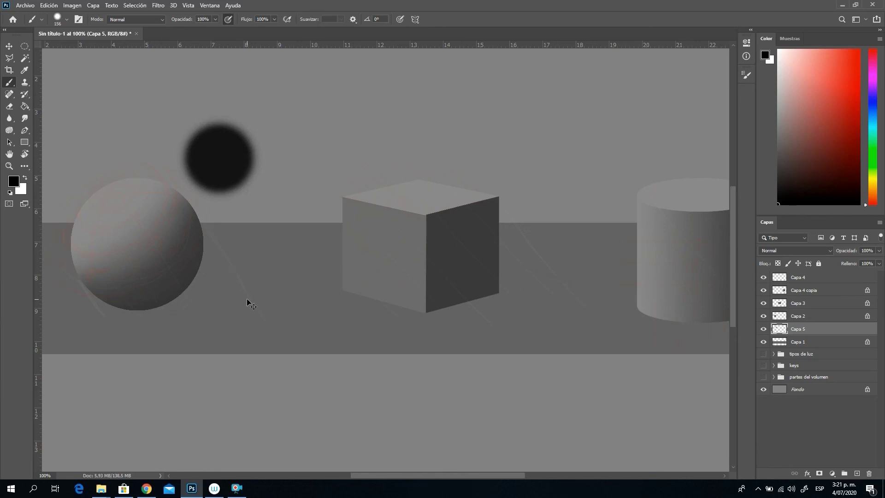
Transform the black dot into a flat ellipse tapered toward the sphere, and place it on the ground bar beside the sphere.
key("ctrl+t")
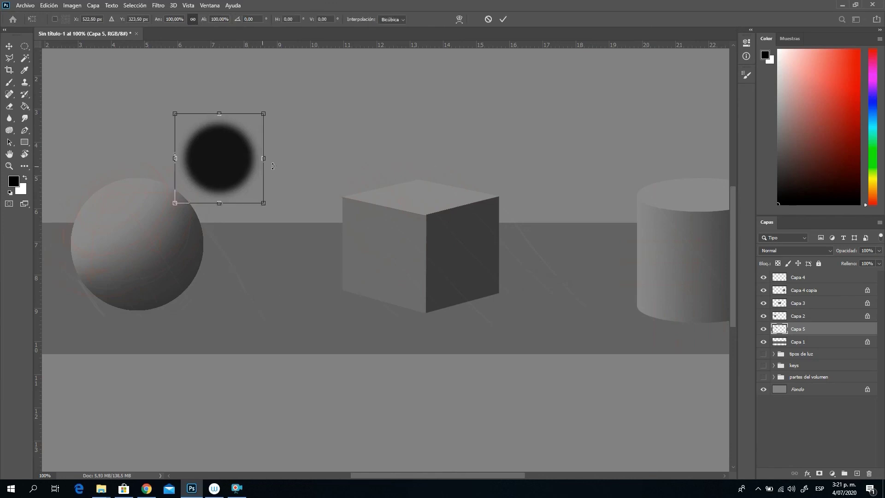
left_click_drag(219, 112, 265, 178)
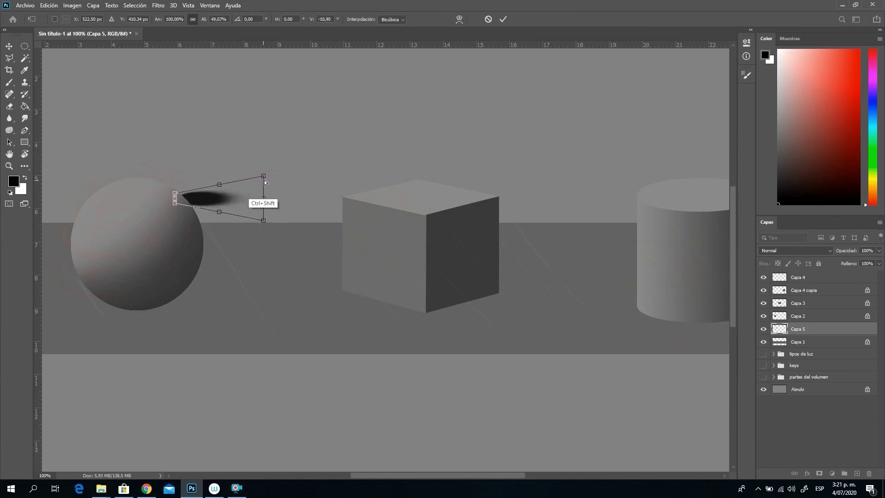
left_click_drag(220, 197, 261, 240)
key("b")
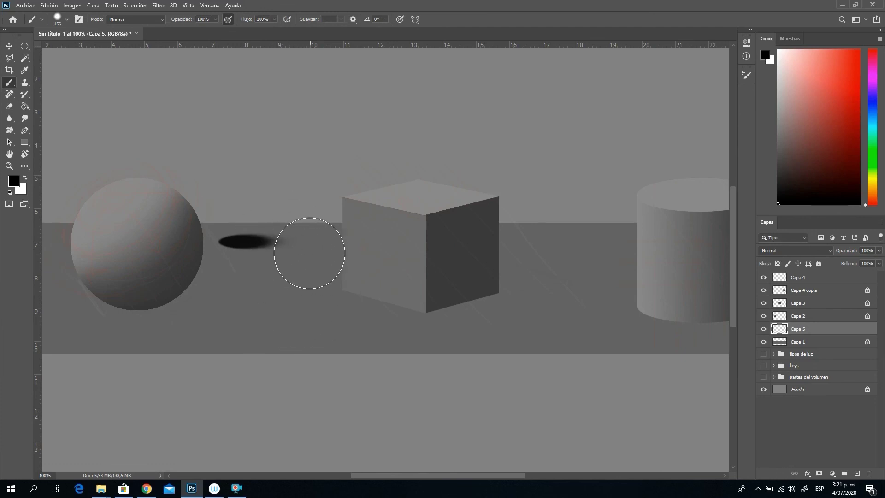
Move the flattened shadow under the sphere's base and stretch it rightward along the ground into a long, fading cast shadow.
left_click(10, 46)
left_click_drag(254, 244, 138, 308)
key("ctrl+t")
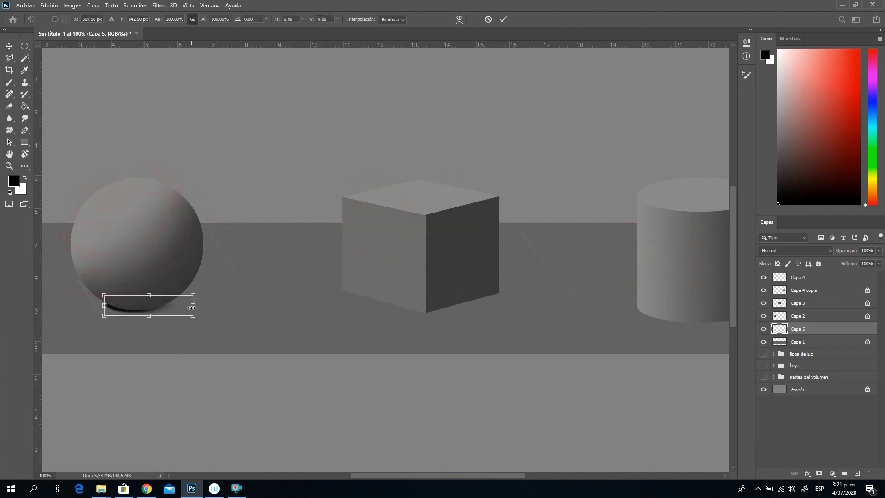
left_click_drag(193, 305, 333, 305)
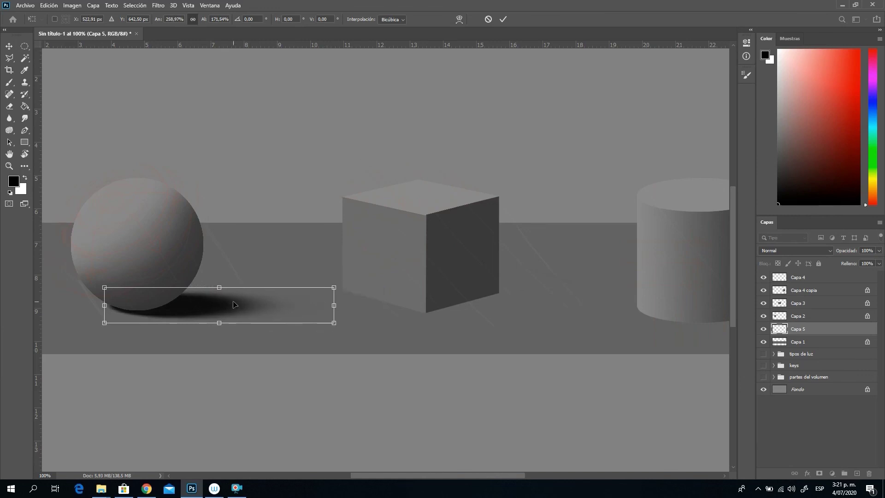
left_click_drag(235, 310, 224, 308)
left_click_drag(325, 299, 334, 322)
key("Return")
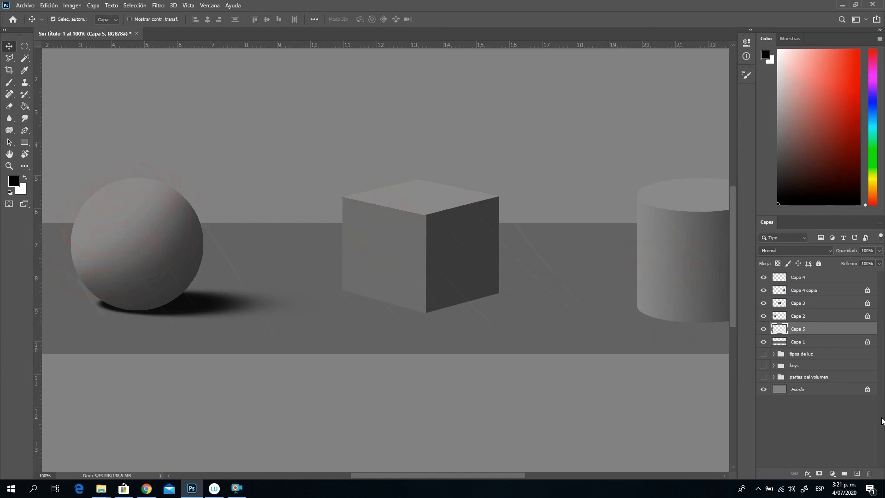
Add a new layer above Capa 5 and outline the cube's cast shadow with a polygonal selection along its base, extending right across the ground.
left_click(857, 473)
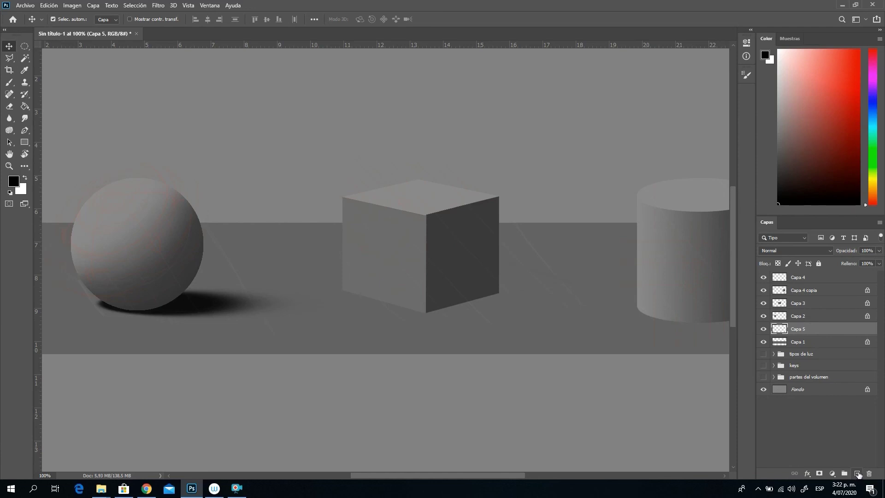
left_click(11, 60)
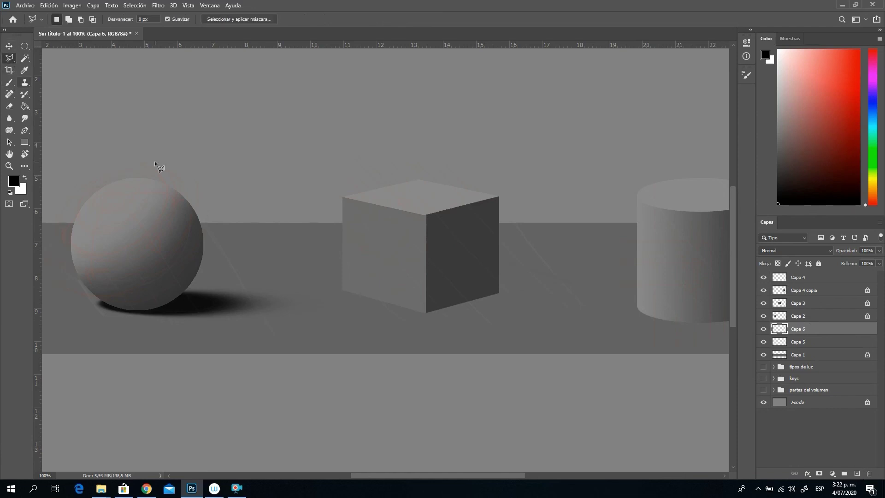
left_click(342, 289)
left_click(424, 312)
left_click(521, 297)
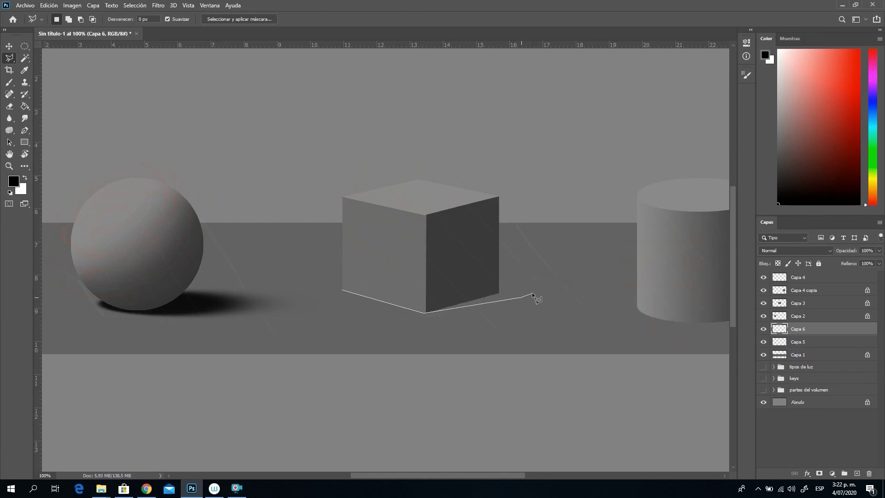
left_click(565, 282)
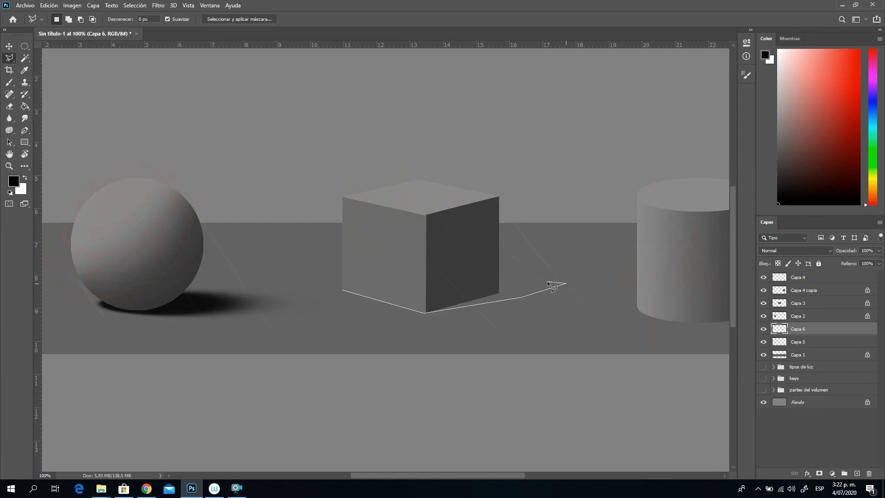
left_click(468, 259)
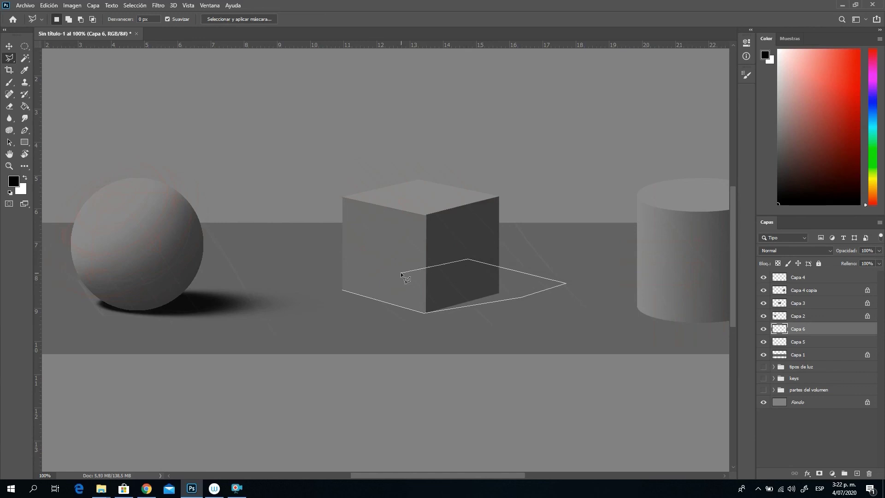
left_click(341, 289)
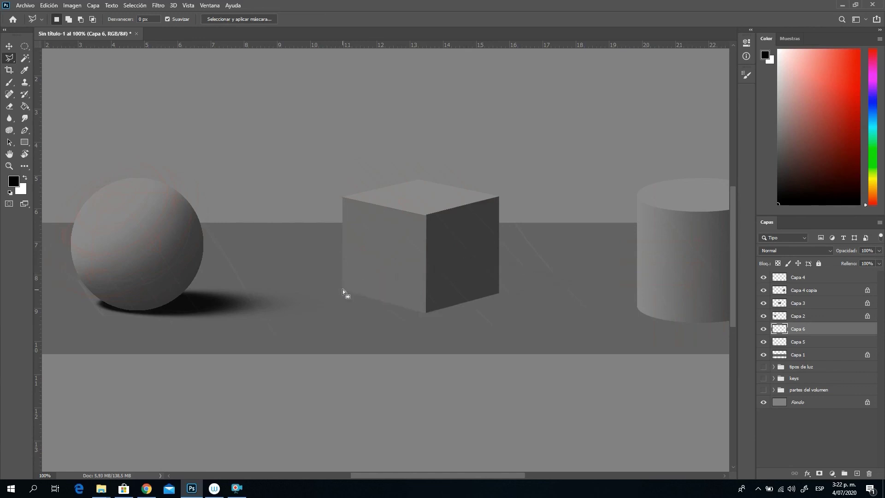
Fill the cube's shadow selection with black and deselect it.
left_click(26, 105)
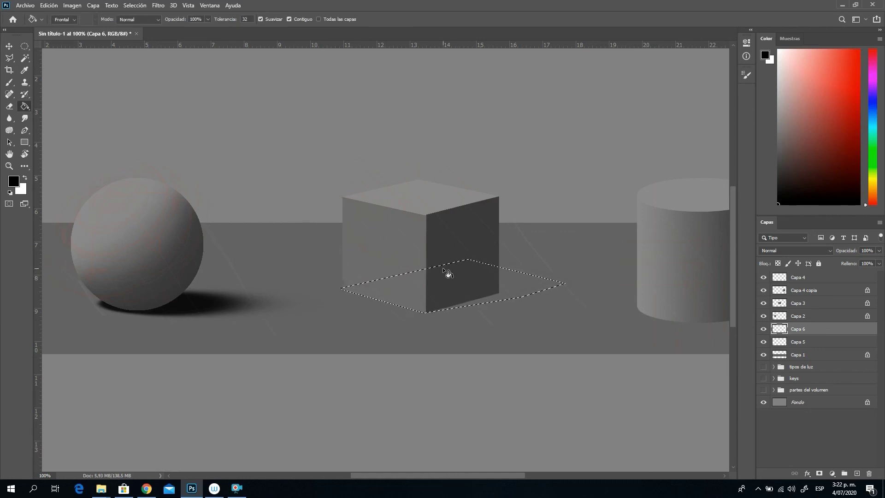
left_click(516, 292)
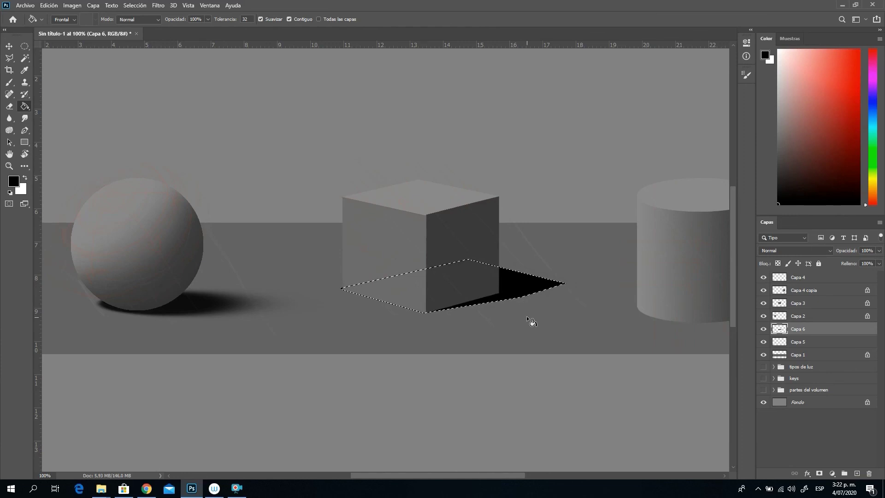
key("ctrl+d")
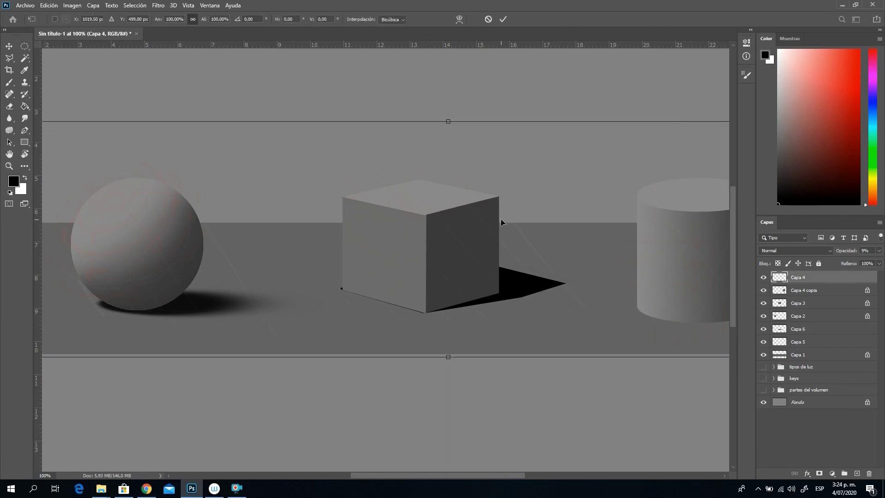
Identify the cube's shadow layer, Capa 6, and stretch the black shape vertically into a tall diamond rising above the cube.
key("Return")
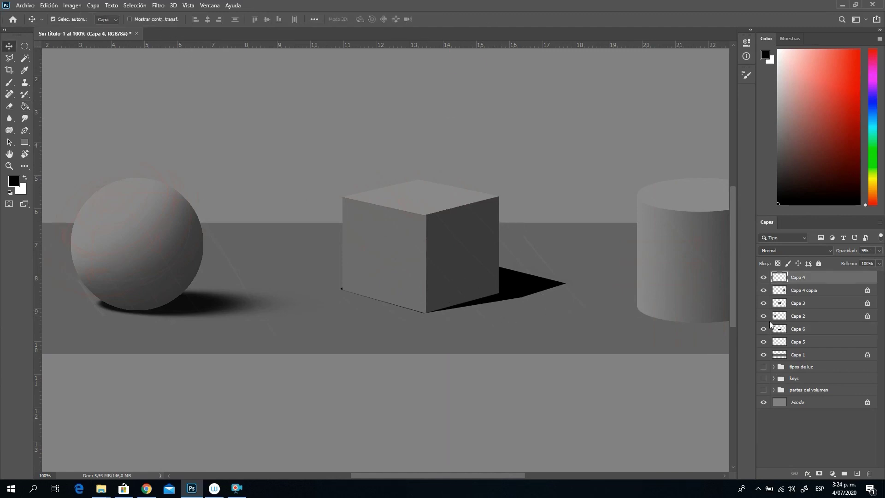
left_click(802, 291)
left_click(763, 290)
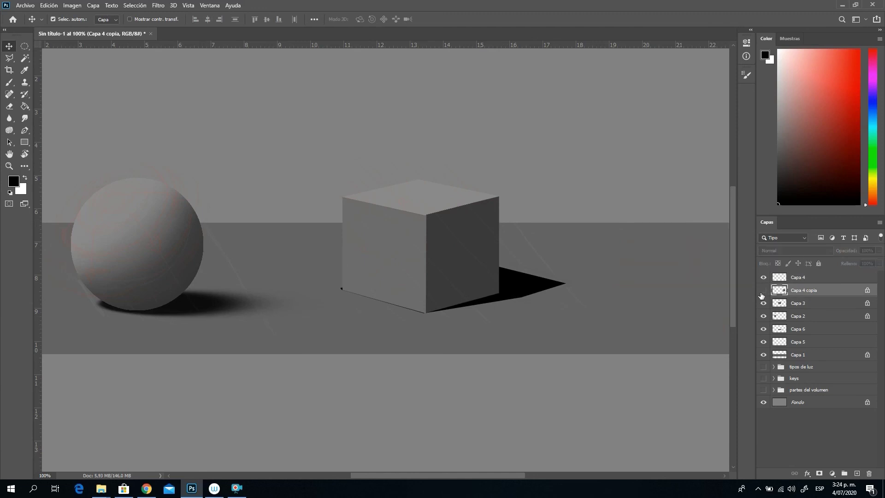
left_click(763, 290)
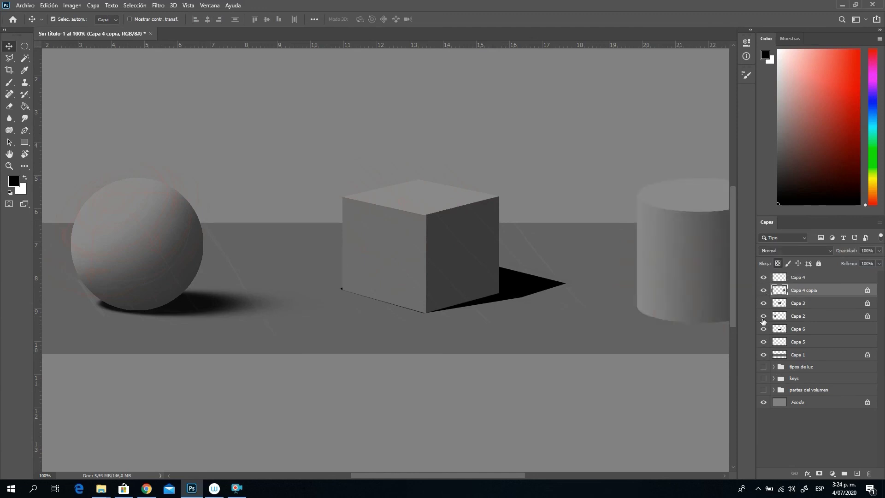
left_click(763, 316)
left_click(763, 316)
left_click(763, 329)
left_click(763, 330)
left_click(798, 333)
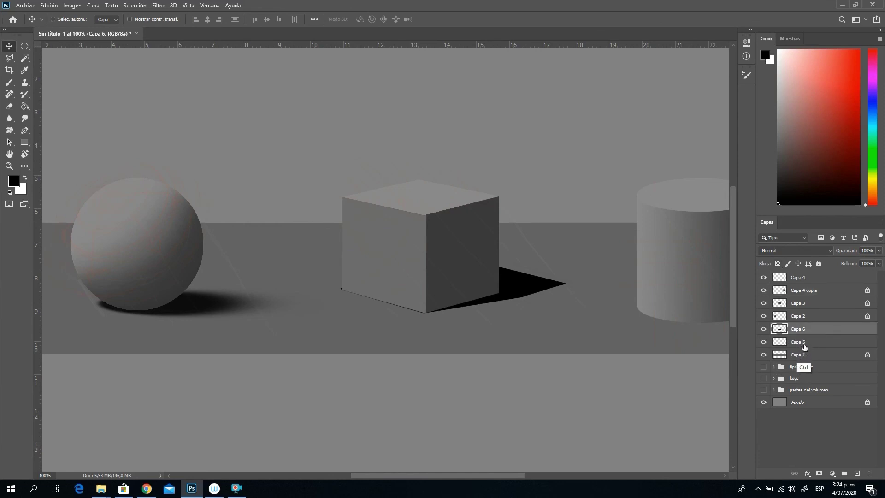
key("ctrl+t")
left_click_drag(453, 258, 448, 124)
key("Return")
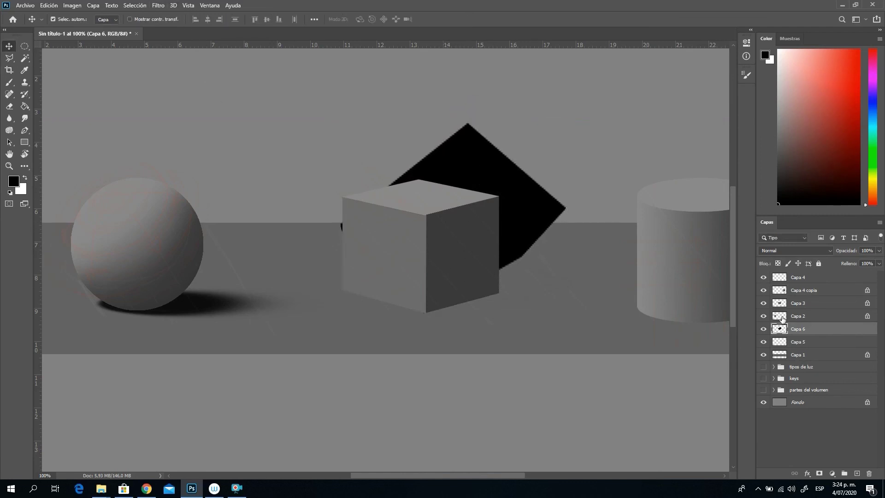
Hide Capa 3 and apply a field blur to the black shape, keeping its lower corner sharp and strongly softening its far right corner.
left_click(764, 303)
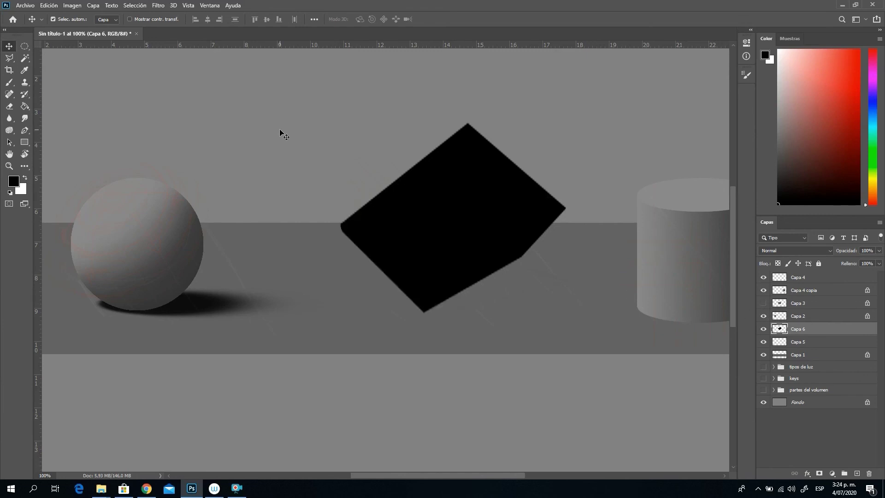
left_click(158, 6)
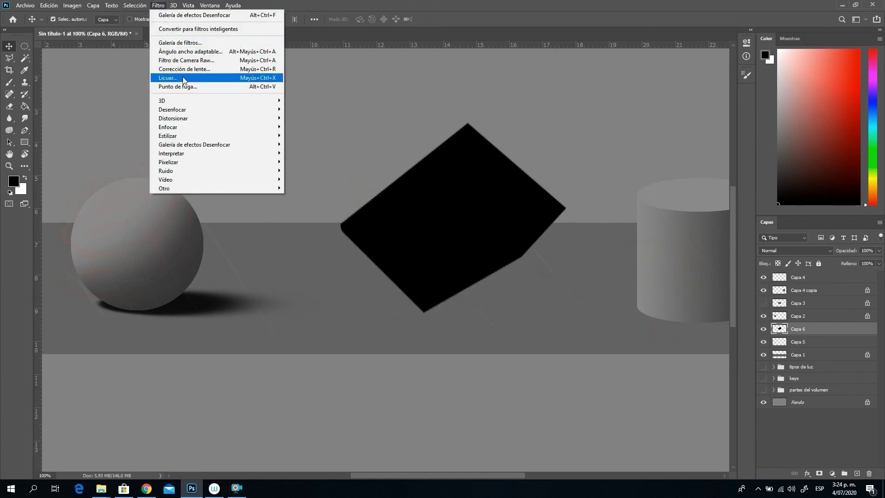
mouse_move(210, 148)
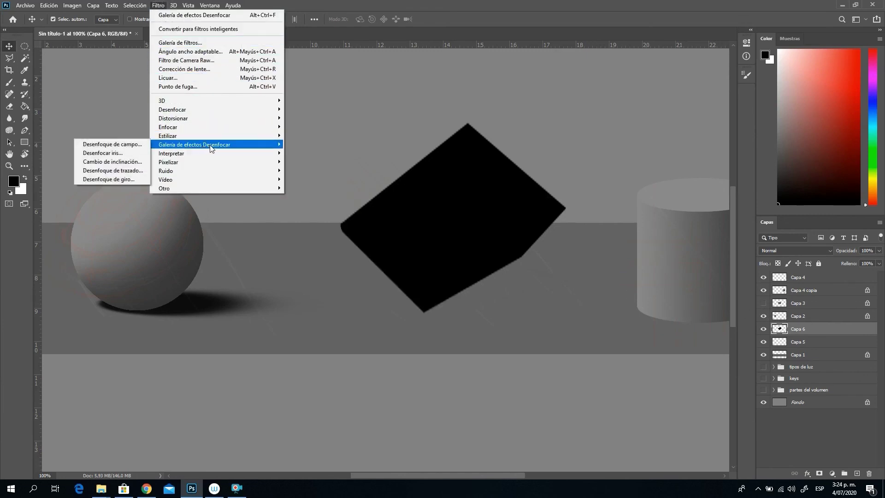
left_click(131, 144)
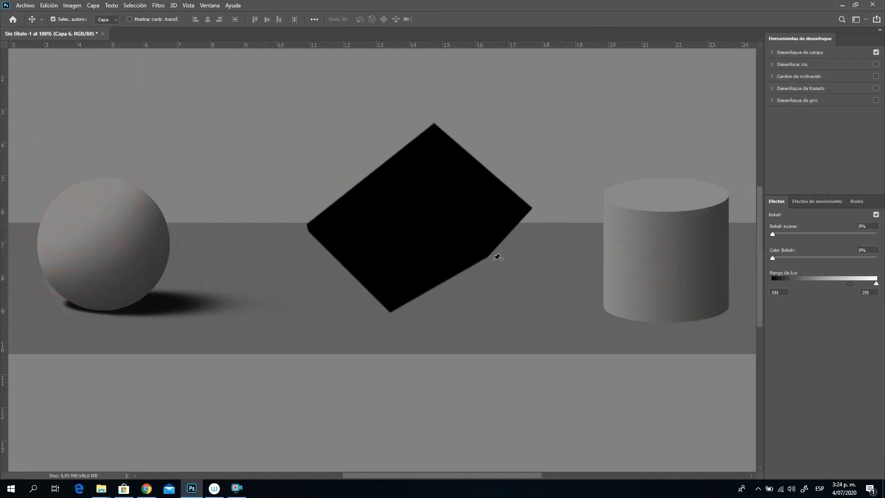
left_click_drag(388, 259, 405, 302)
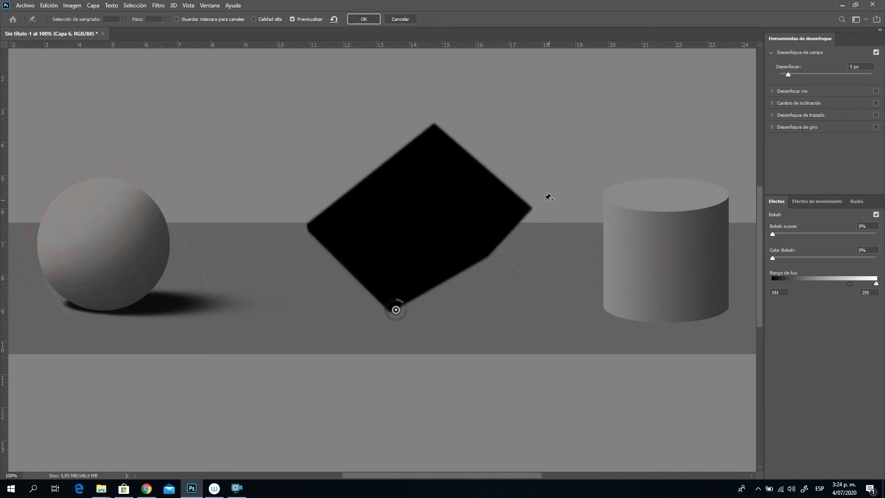
left_click(534, 209)
left_click_drag(542, 212, 524, 225)
left_click(364, 19)
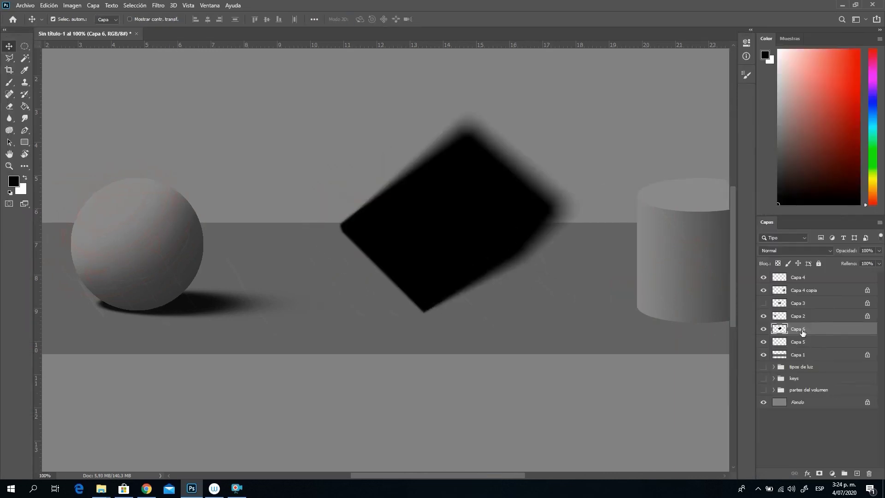
Show Capa 3 again and squash the blurred shape vertically to about 29% height so it lies on the ground beside the cube.
left_click(764, 303)
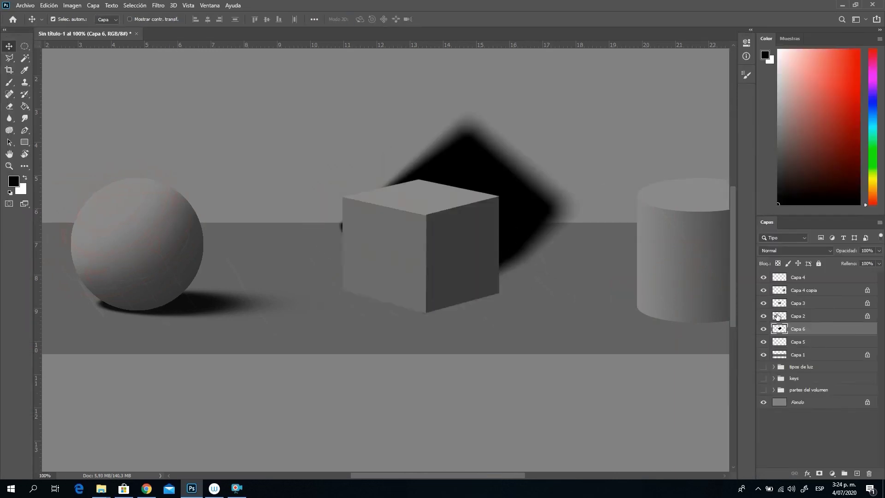
key("ctrl")
key("ctrl+t")
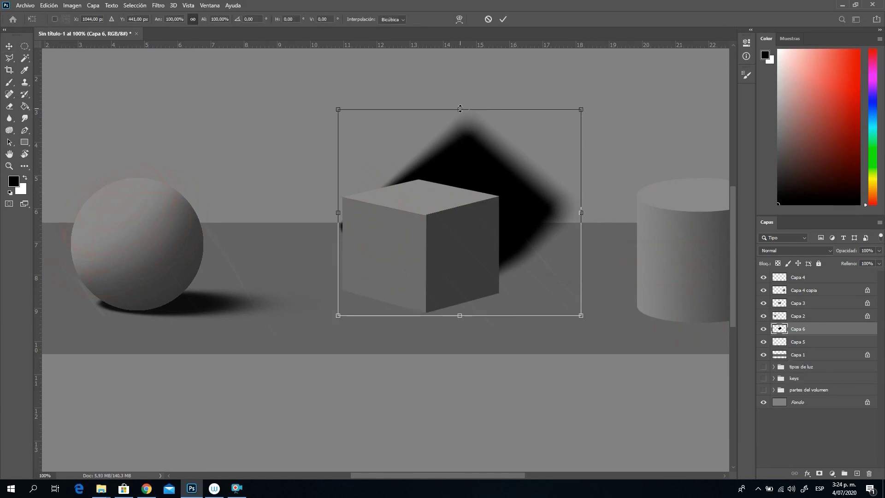
key("shift")
left_click_drag(459, 110, 463, 254)
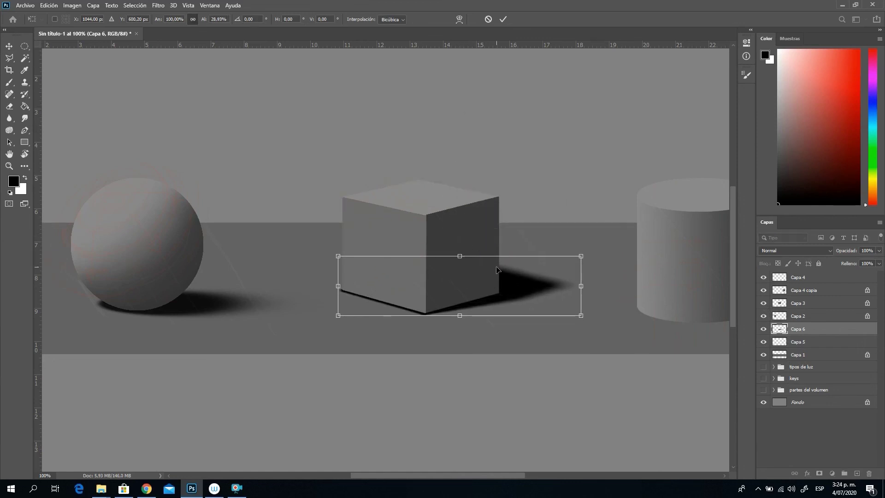
key("Return")
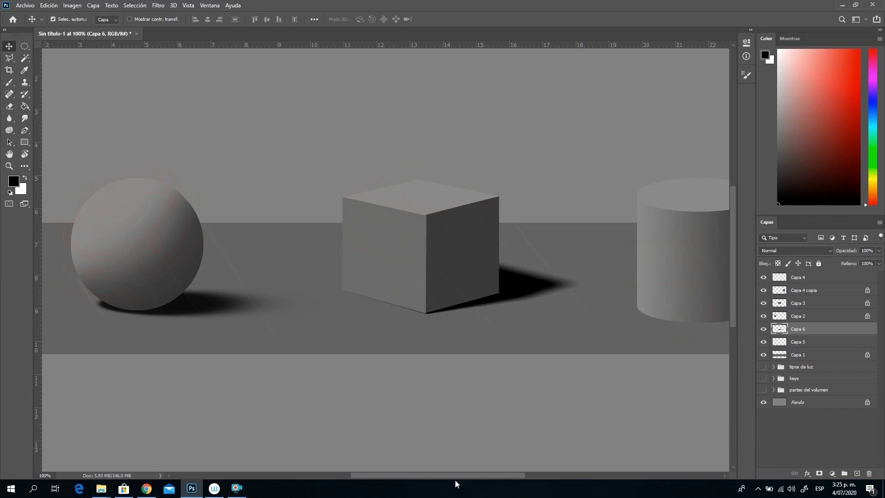
Add a new layer above Capa 6 for the cylinder's shadow and ready the Polygonal Lasso.
left_click_drag(454, 476, 504, 494)
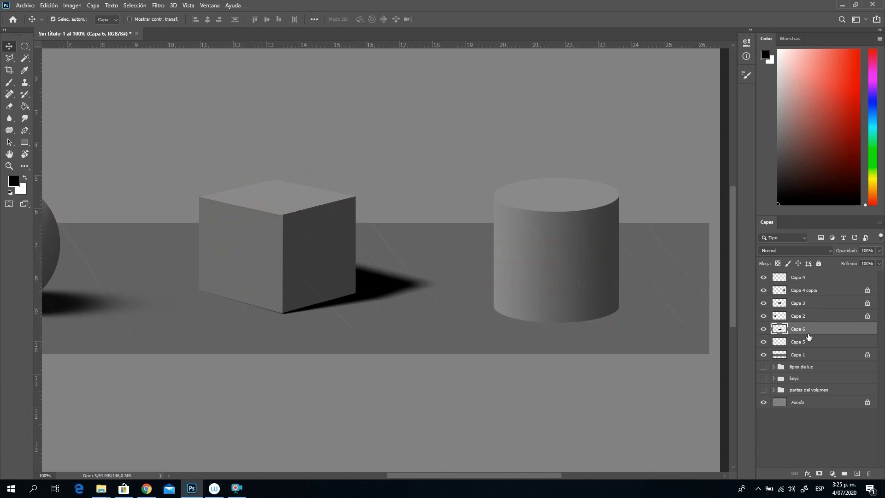
left_click(813, 317)
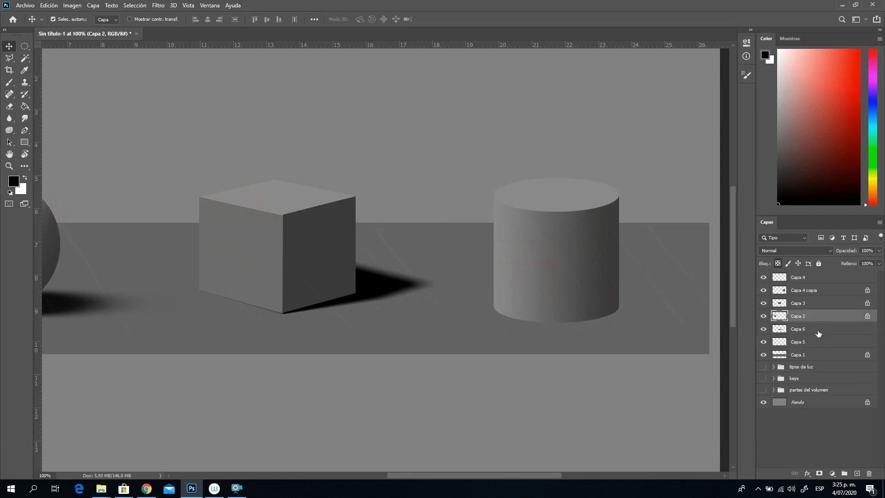
left_click(811, 329)
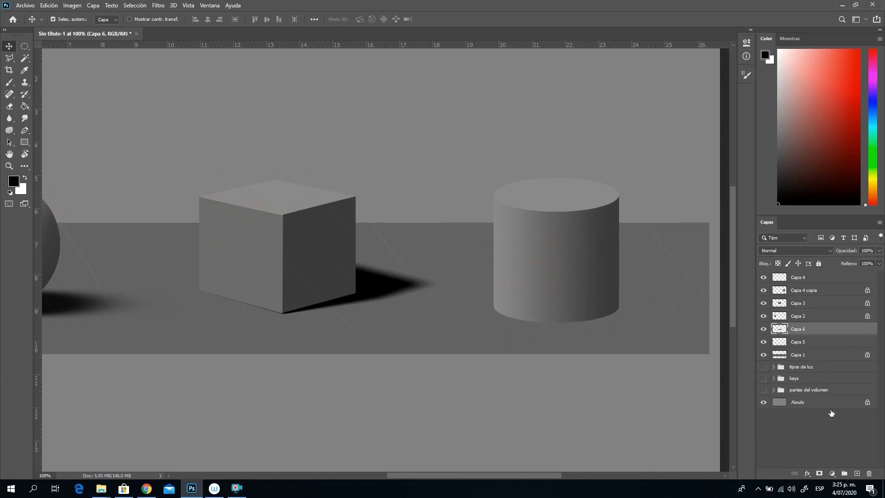
left_click(857, 474)
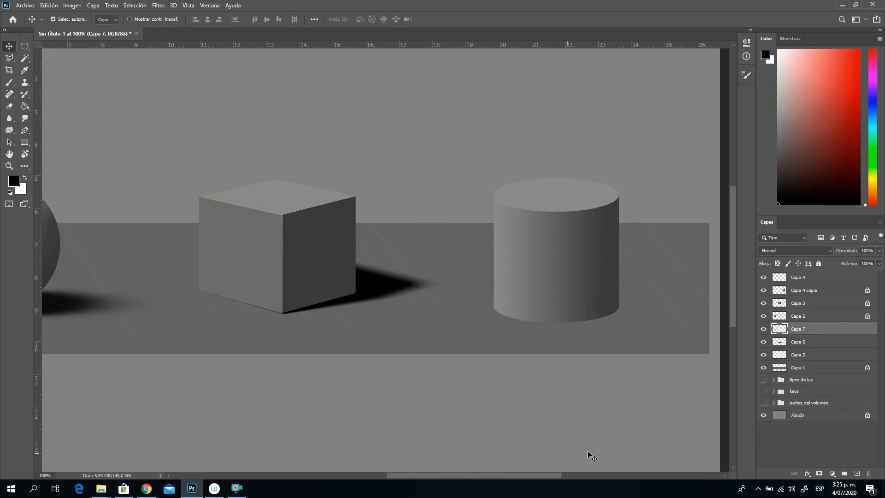
left_click(9, 58)
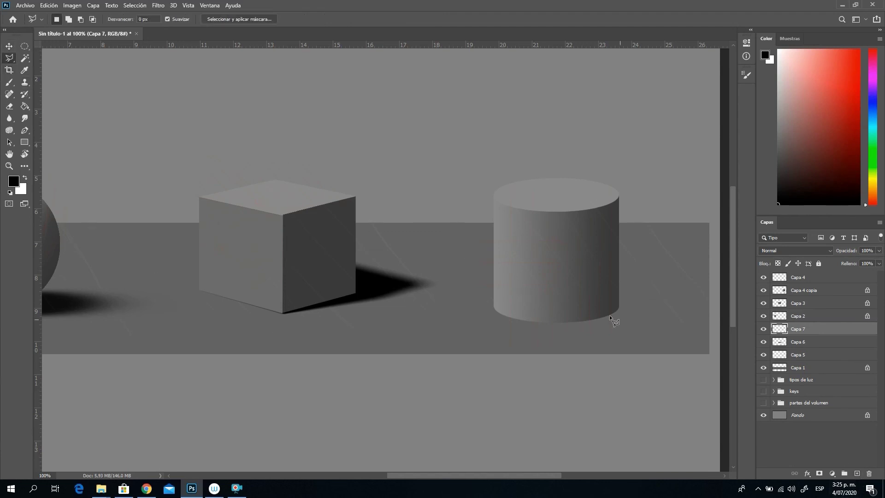
Raise the opacity of the light guides on Capa 4, reselect Capa 7, and check the shadow layers by toggling their visibility.
left_click(803, 279)
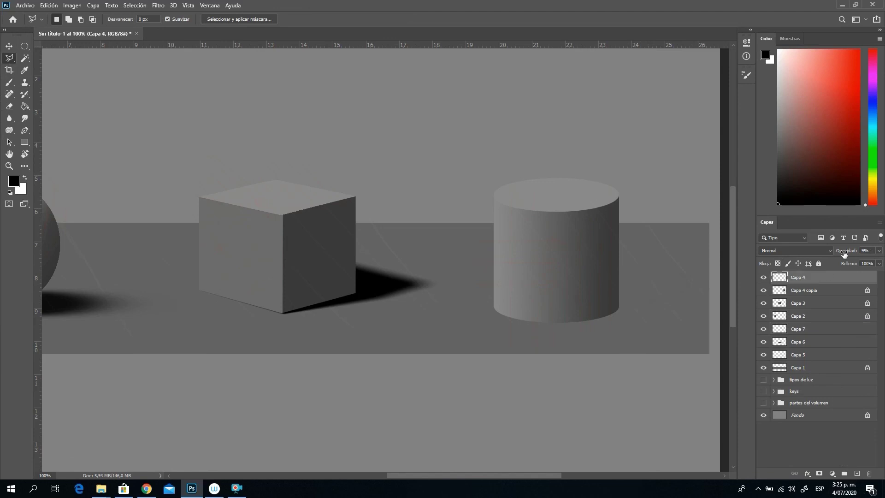
left_click(879, 250)
left_click(858, 261)
left_click(803, 329)
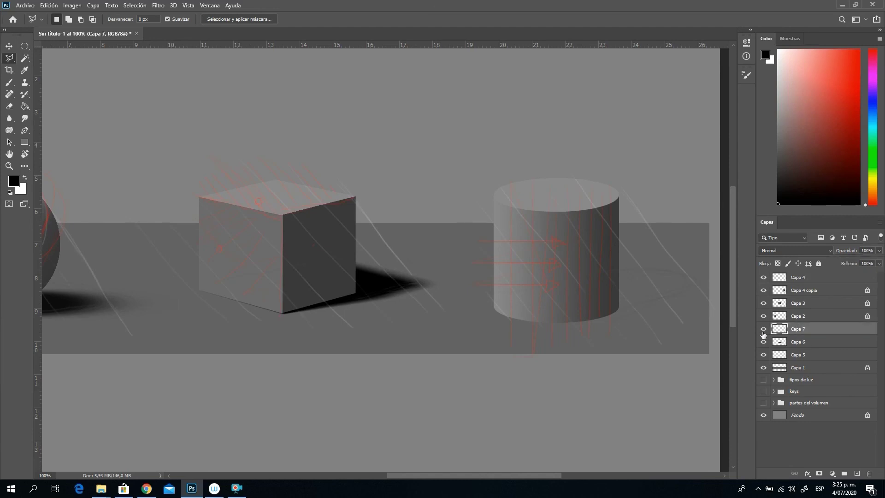
left_click(763, 330)
left_click(764, 329)
left_click(764, 342)
left_click(763, 341)
Outline the cylinder's cast shadow as a rounded shape from its base to the bar's right end, fill it with black and deselect.
left_click_drag(606, 318, 684, 292)
left_click_drag(691, 288, 692, 280)
left_click_drag(609, 268, 573, 266)
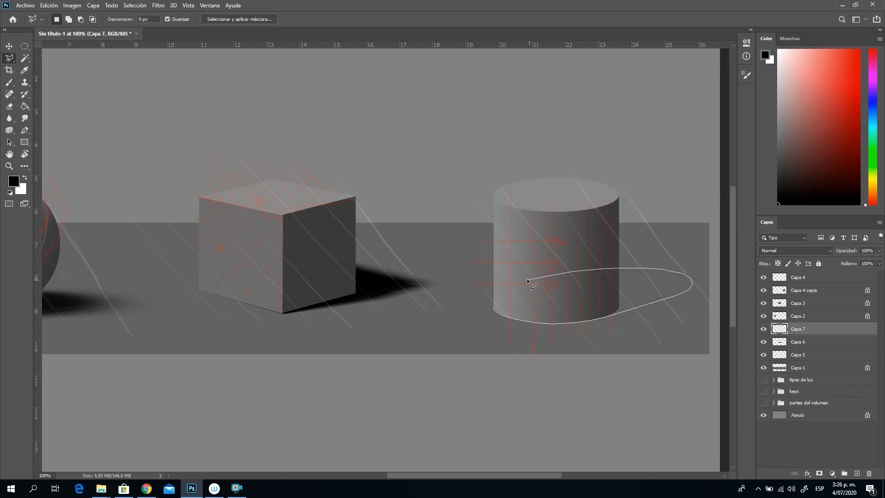
left_click_drag(506, 288, 494, 306)
left_click(25, 106)
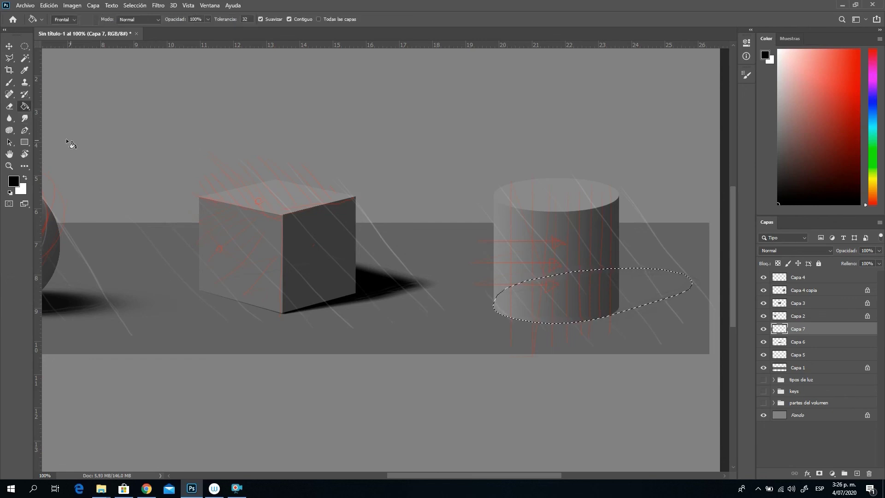
left_click(639, 291)
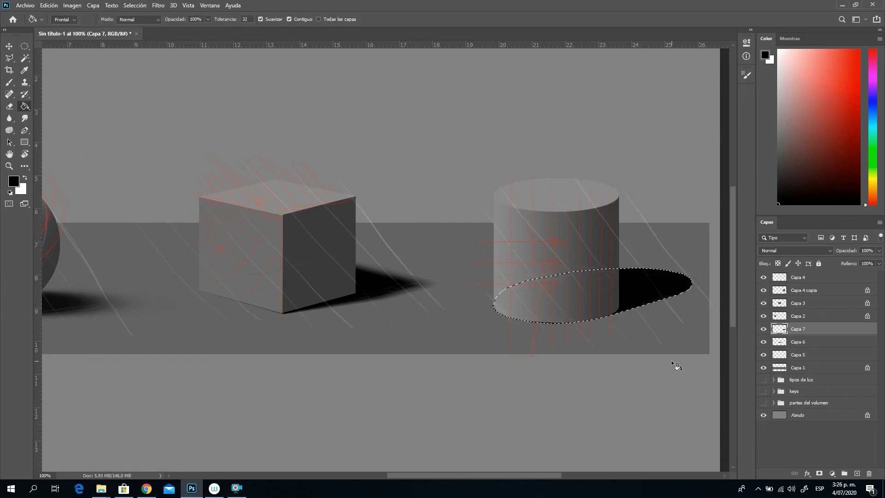
key("ctrl+d")
Shift the cylinder's black shadow on Capa 7 slightly right and down so its far edge nears the bar's end.
key("ctrl+t")
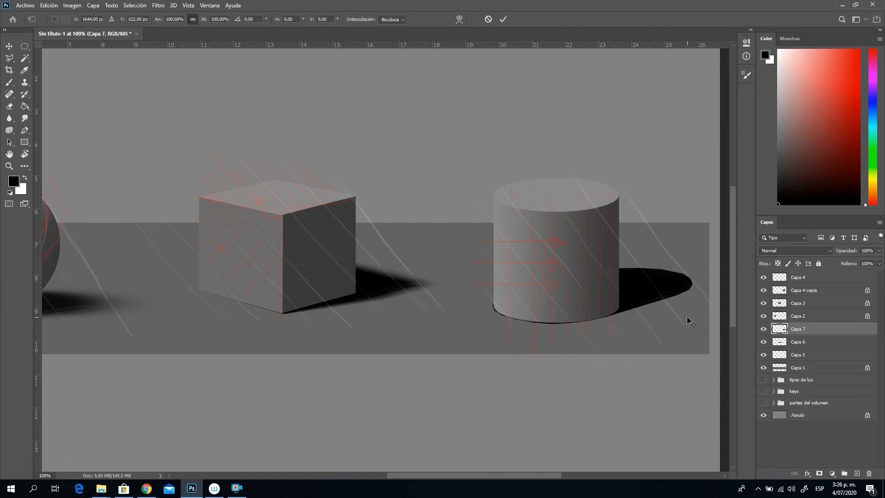
left_click_drag(698, 296, 703, 304)
key("Return")
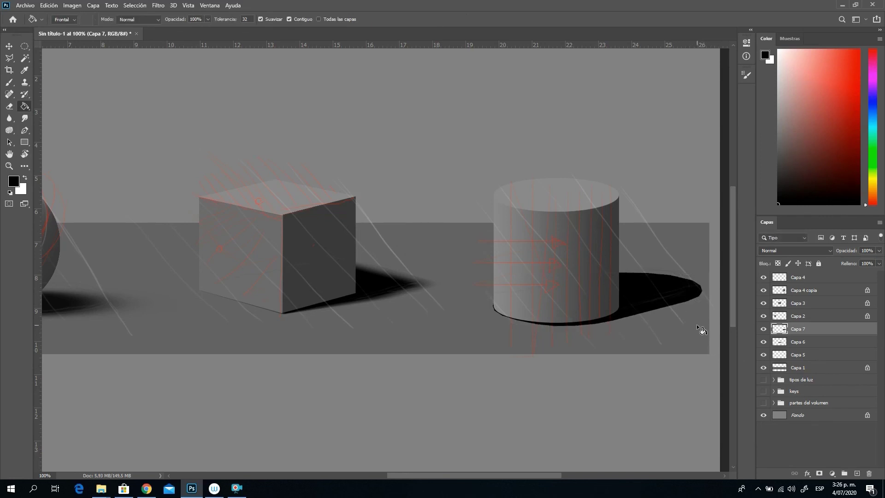
Stretch the cylinder's shadow vertically upward from its base until it rises above the cylinder's top.
left_click(8, 48)
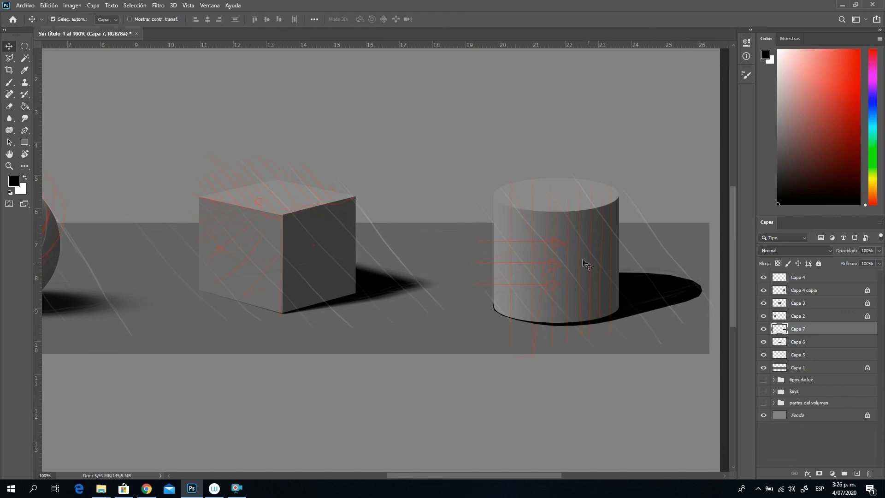
key("ctrl+t")
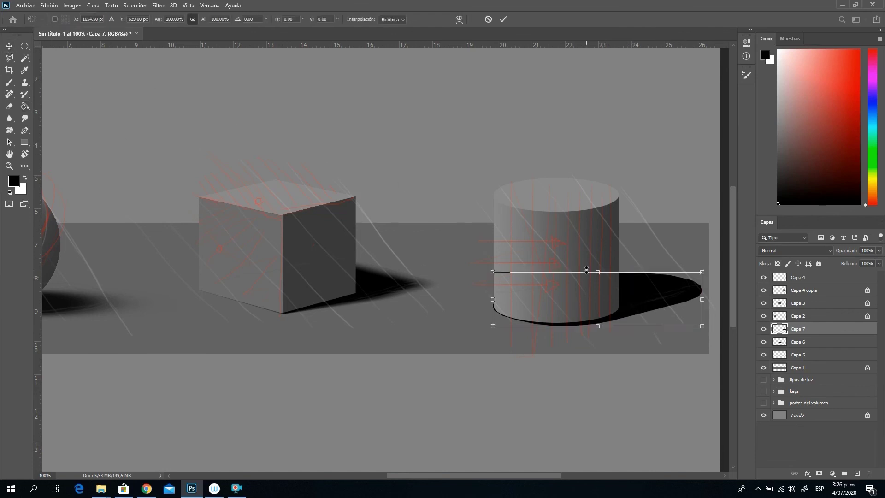
left_click_drag(597, 273, 590, 162)
key("Return")
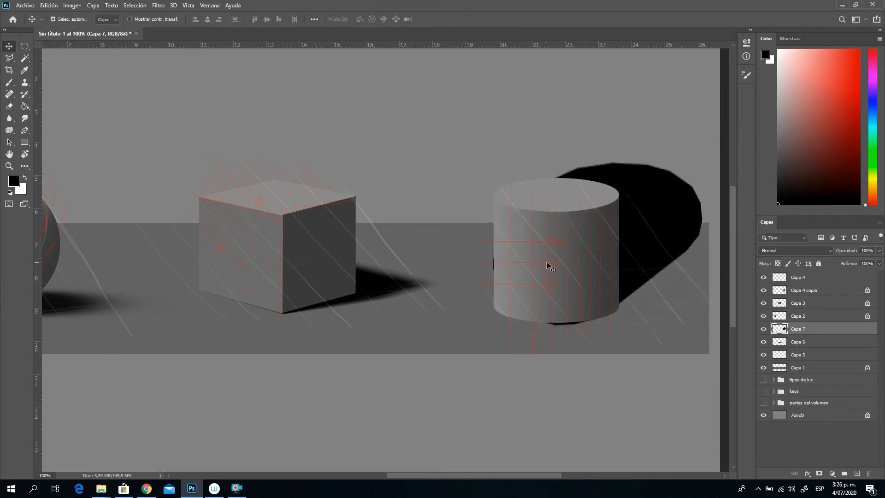
Apply a field blur to the stretched shadow with 4 px at the cylinder's base and 34 px at the shadow's far edge.
left_click(159, 6)
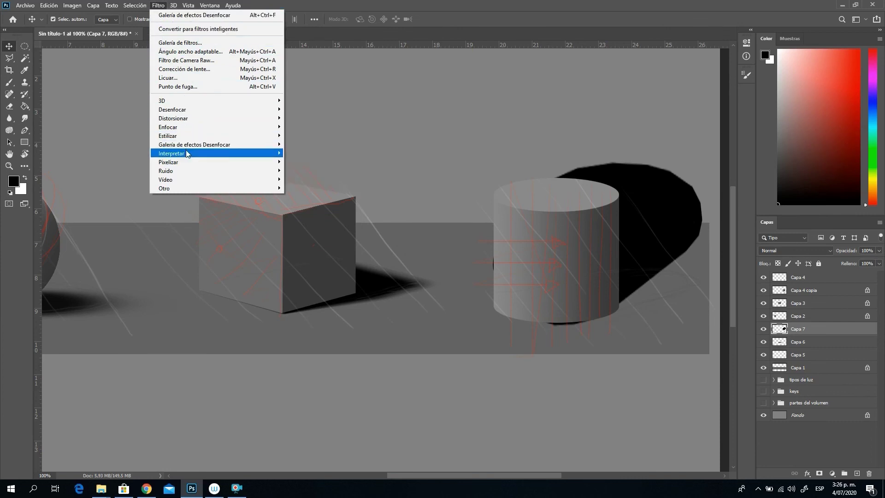
mouse_move(190, 147)
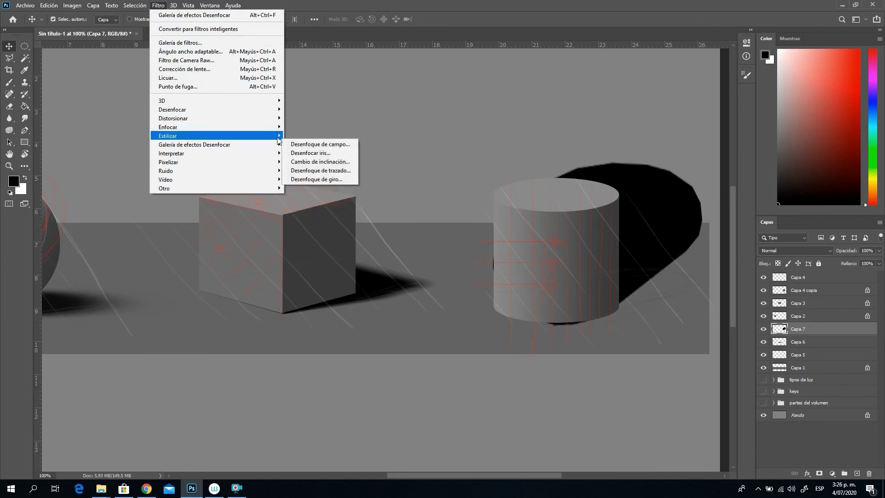
left_click(310, 144)
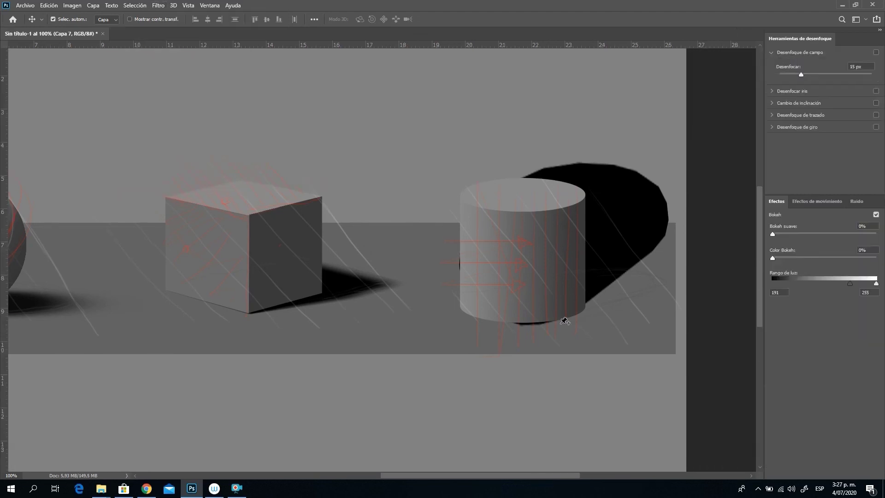
left_click_drag(244, 258, 524, 312)
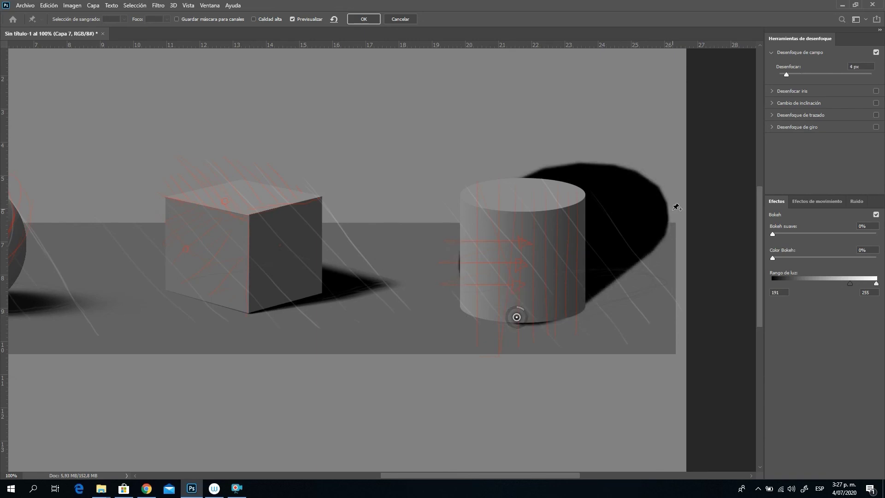
left_click(672, 194)
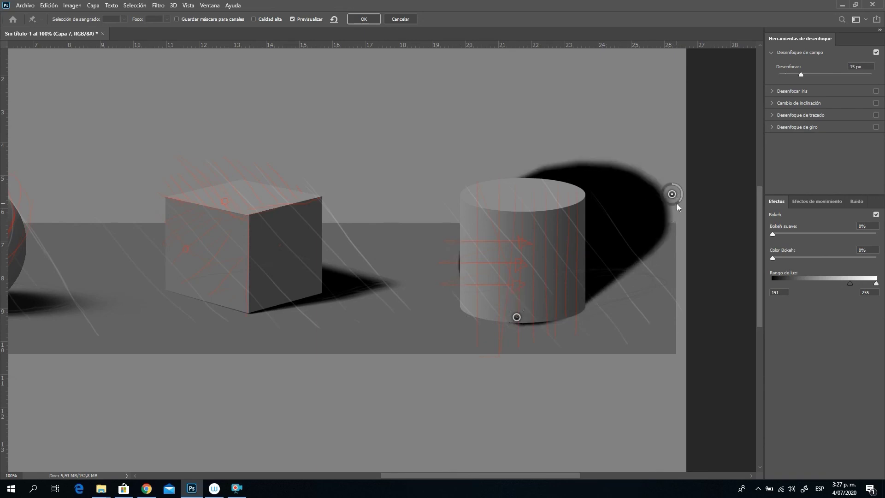
left_click_drag(676, 205, 665, 207)
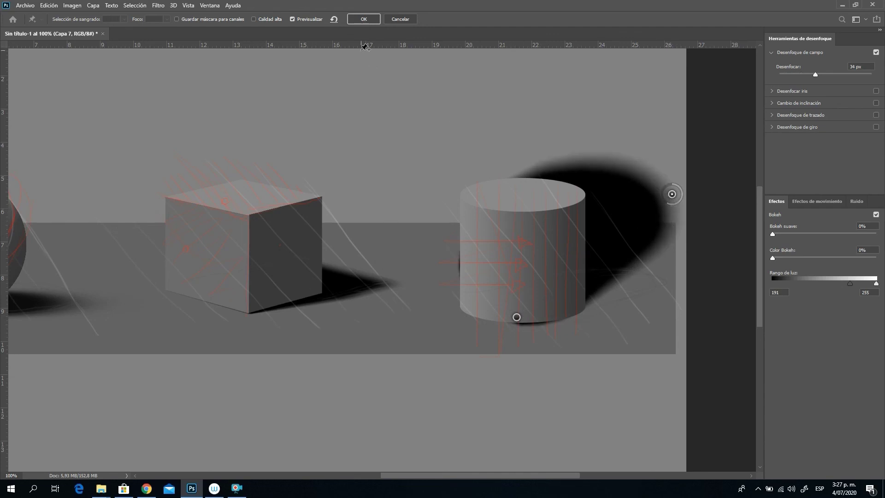
left_click(363, 18)
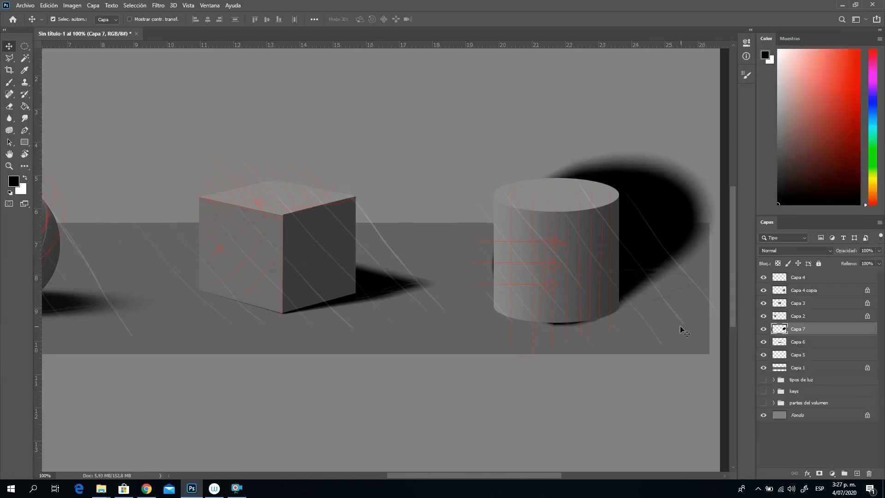
Squash the blurred cylinder shadow to about 31% height and nudge it slightly up and right against the cylinder's base.
key("ctrl")
key("ctrl+t")
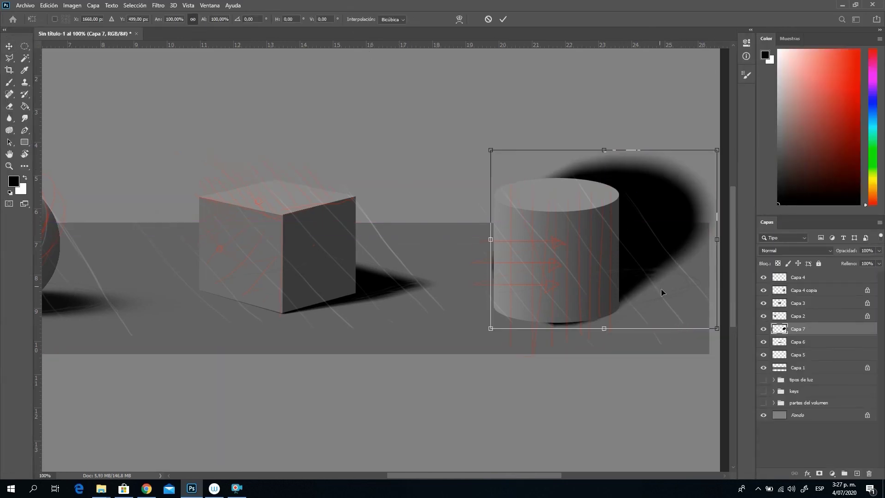
left_click_drag(594, 146, 608, 272)
left_click_drag(637, 303, 638, 301)
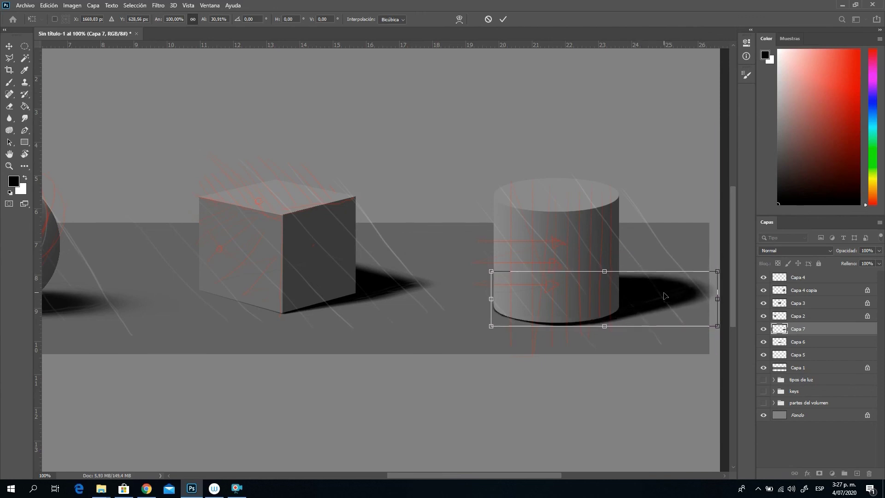
key("Up")
key("Up")
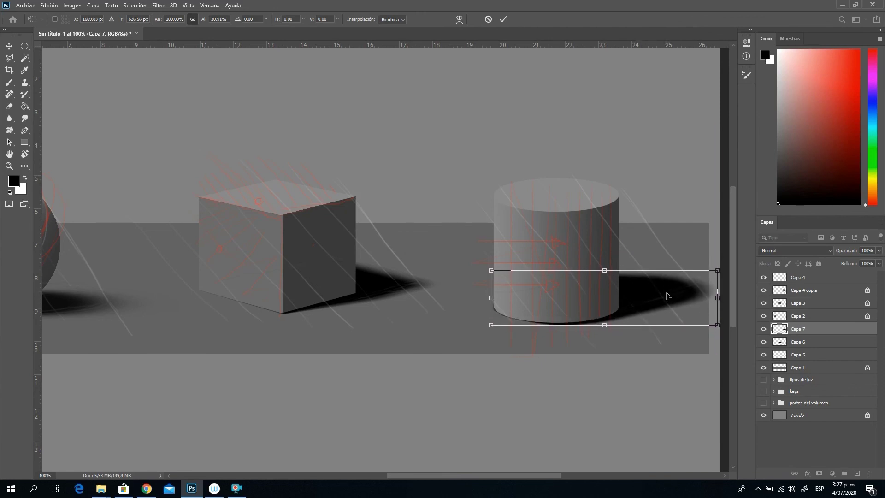
key("Right")
key("Return")
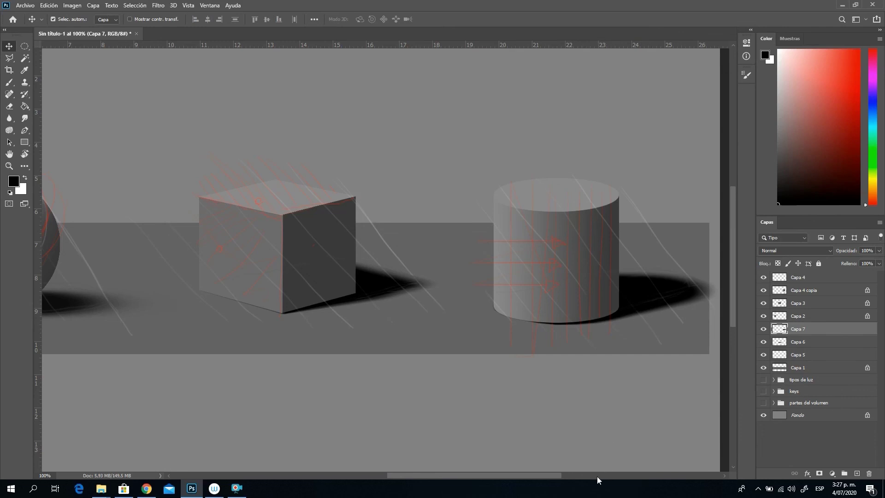
Hide the light guides on Capa 4 and zoom out to 66.67% to view all three volumes.
left_click(542, 469)
mouse_move(526, 472)
left_mouse_down()
mouse_move(509, 472)
mouse_move(534, 472)
mouse_move(523, 473)
left_mouse_up()
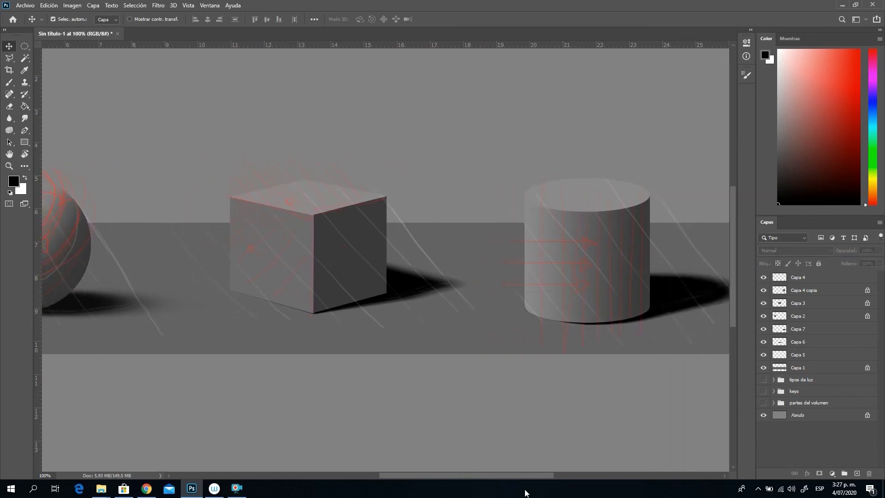
left_click(764, 277)
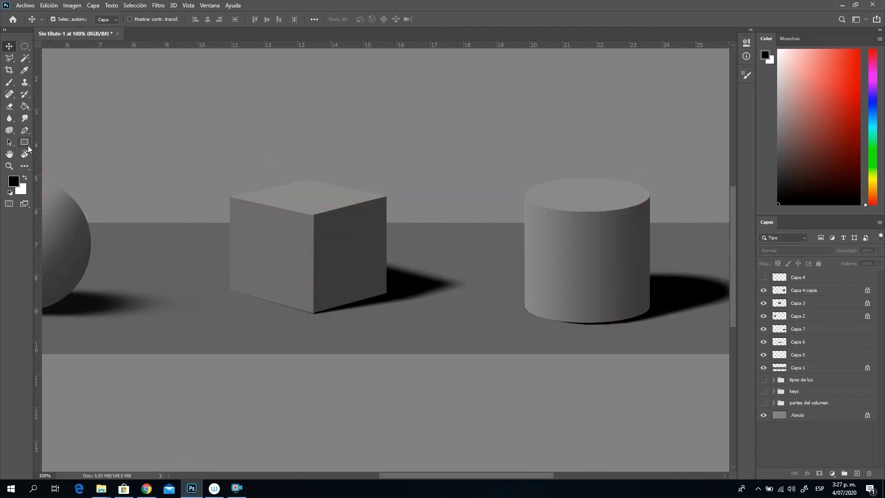
left_click(10, 166)
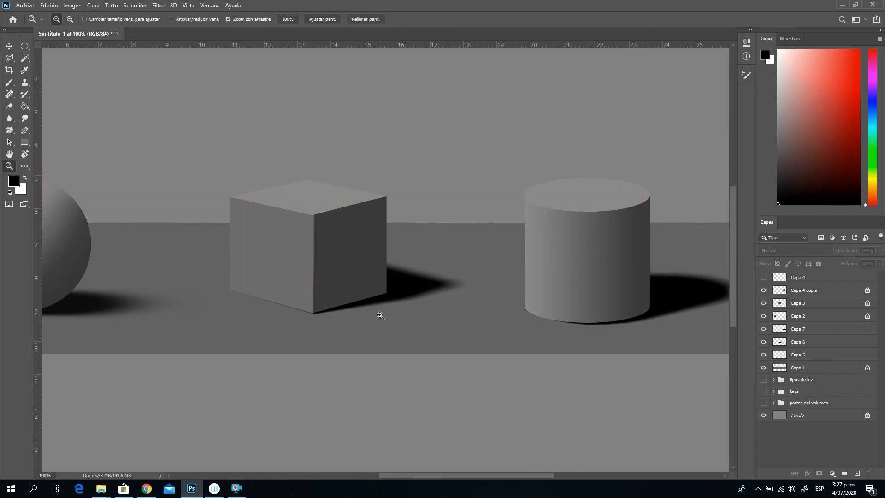
left_click(391, 307, "alt")
left_click(391, 307, "alt")
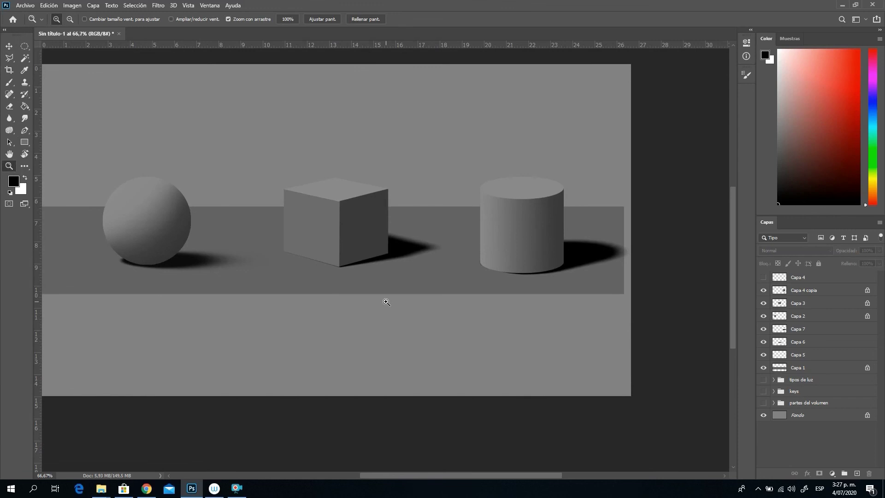
Select the layers from Capa 5 through Capa 4 copia and move the volumes with their shadows left and slightly up on the bar.
left_click(795, 356)
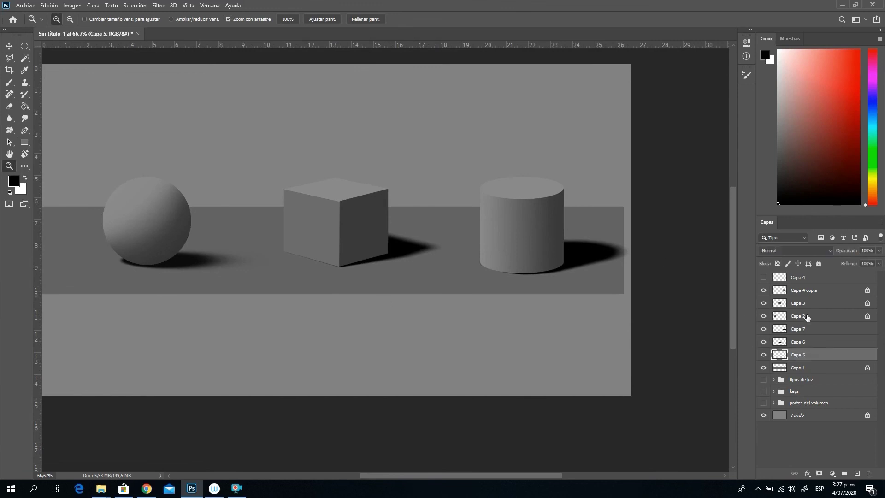
left_click(807, 291, "shift")
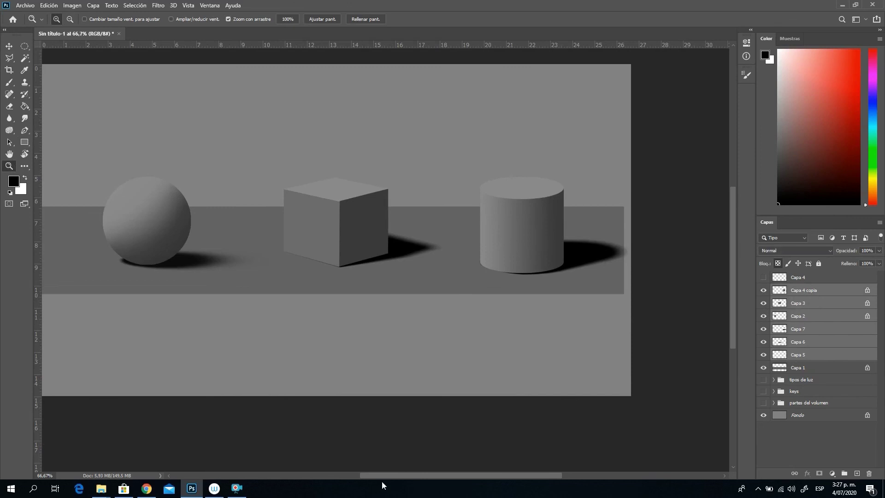
left_click_drag(392, 475, 382, 474)
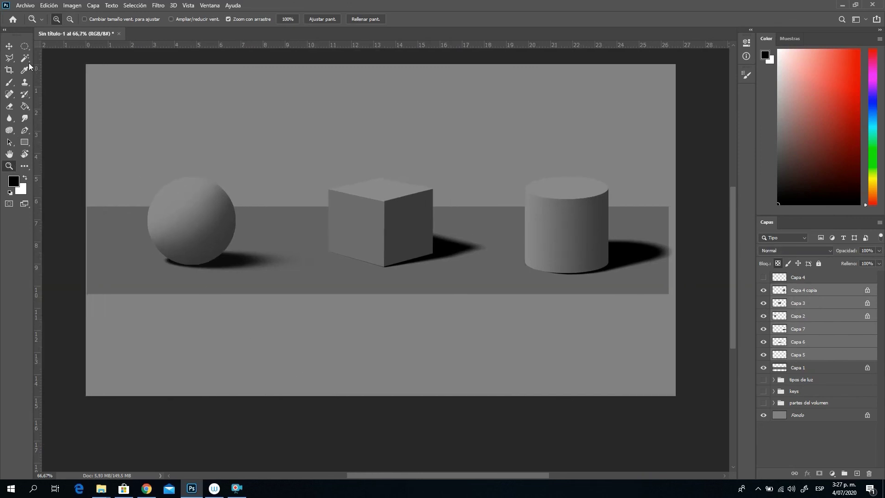
left_click(9, 46)
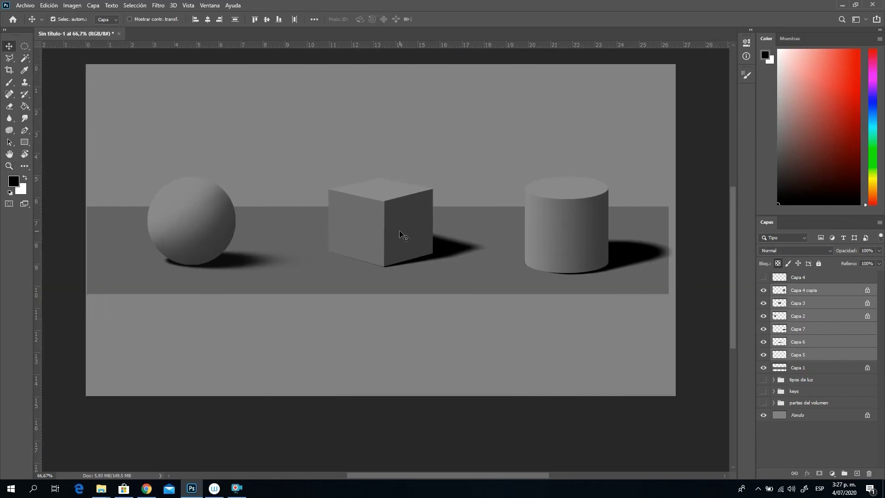
left_click_drag(397, 230, 367, 225)
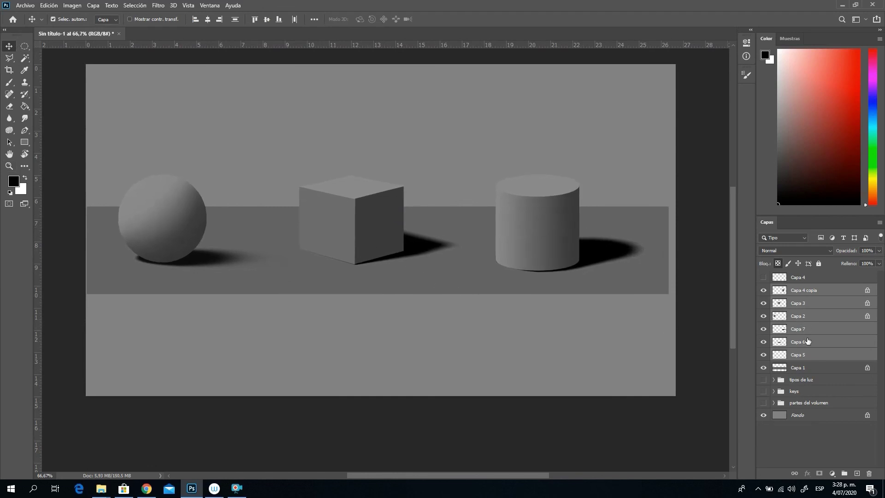
Identify the sphere's shadow by toggling Capa 5, stretch it taller and shift it slightly left under the sphere.
left_click(806, 355)
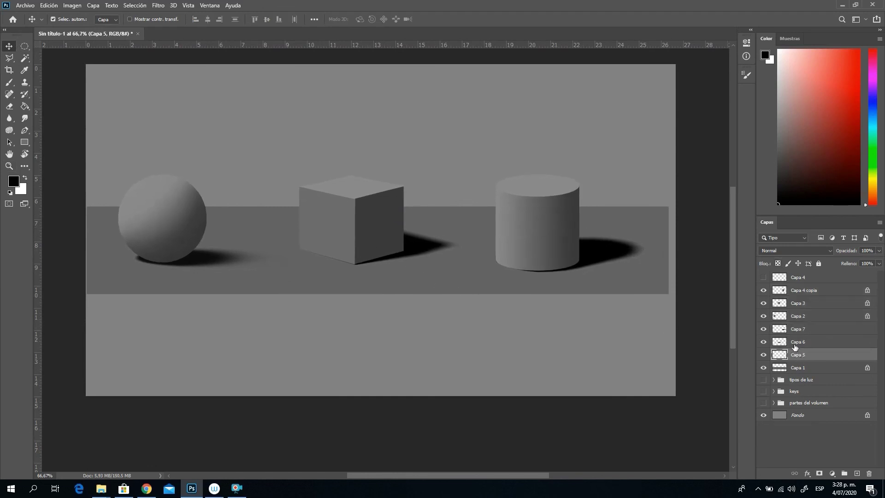
left_click(763, 355)
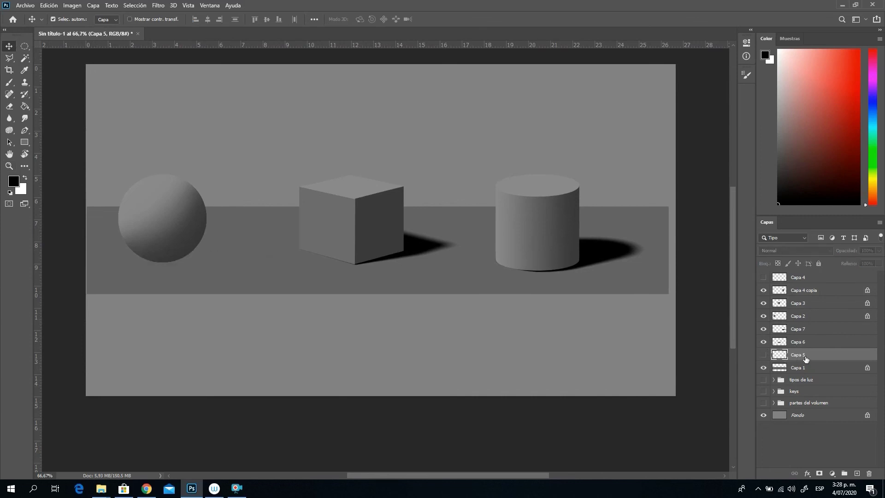
left_click(763, 354)
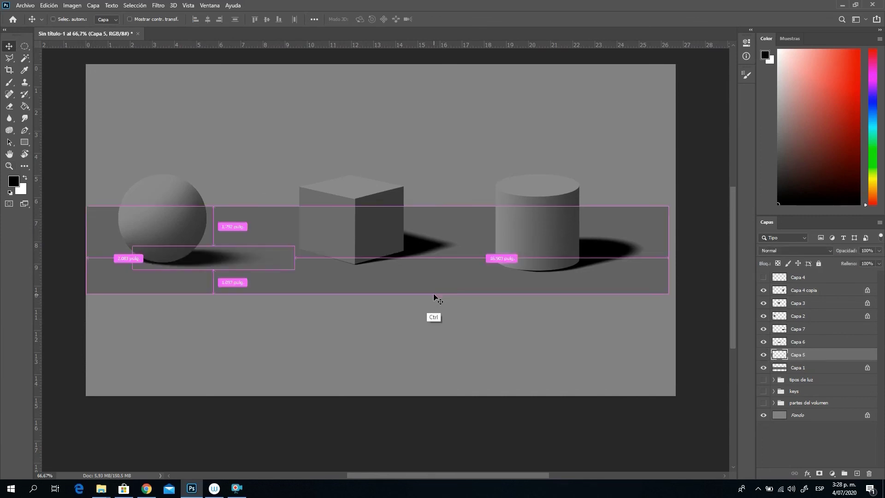
key("ctrl+t")
left_click_drag(214, 246, 215, 233)
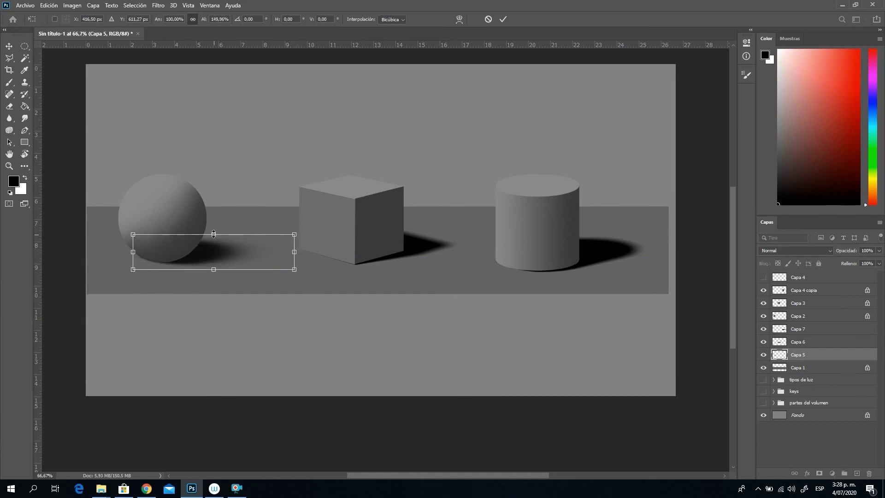
left_click_drag(214, 234, 221, 252)
key("Return")
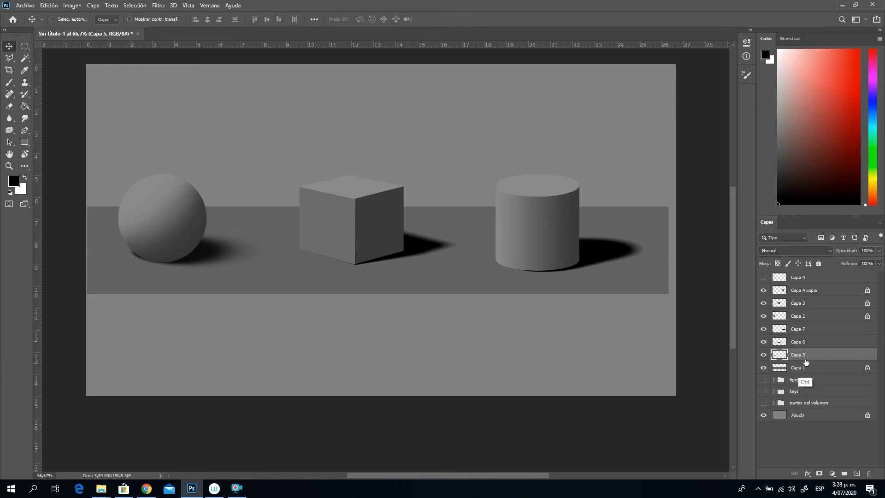
Distort the sphere's shadow by its far upper corner and move it slightly down beneath the sphere.
key("ctrl+t")
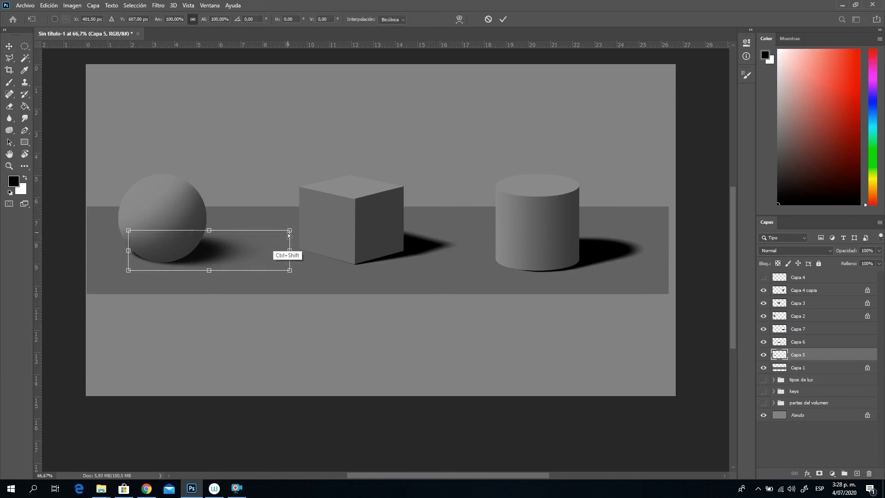
left_click_drag(293, 235, 291, 239)
left_click(503, 19)
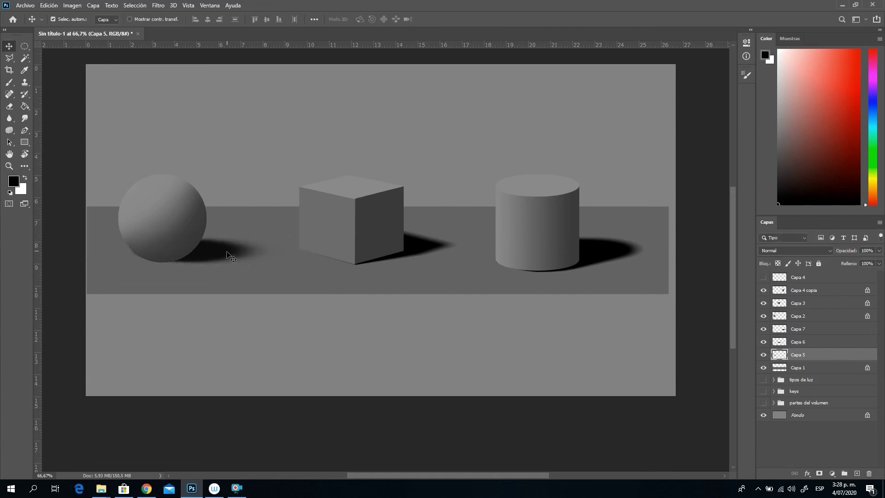
left_click_drag(225, 253, 226, 257)
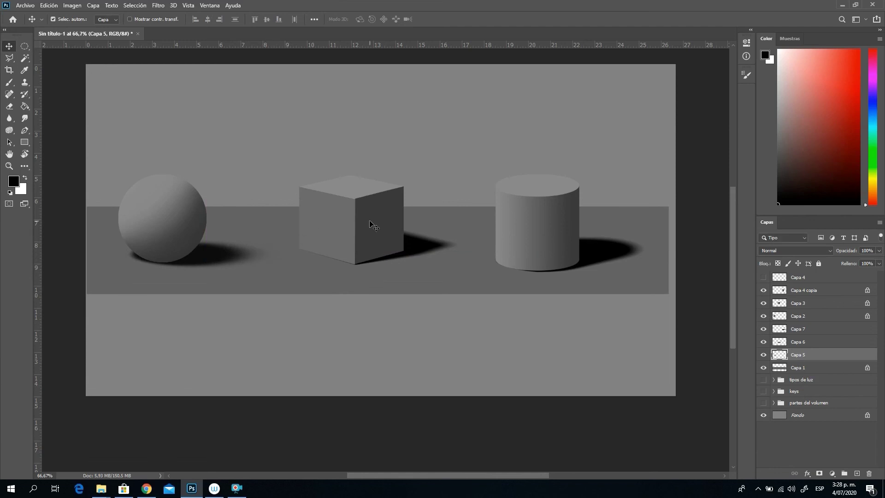
Stretch the sphere's shadow slightly taller from its upper edge.
key("ctrl+t")
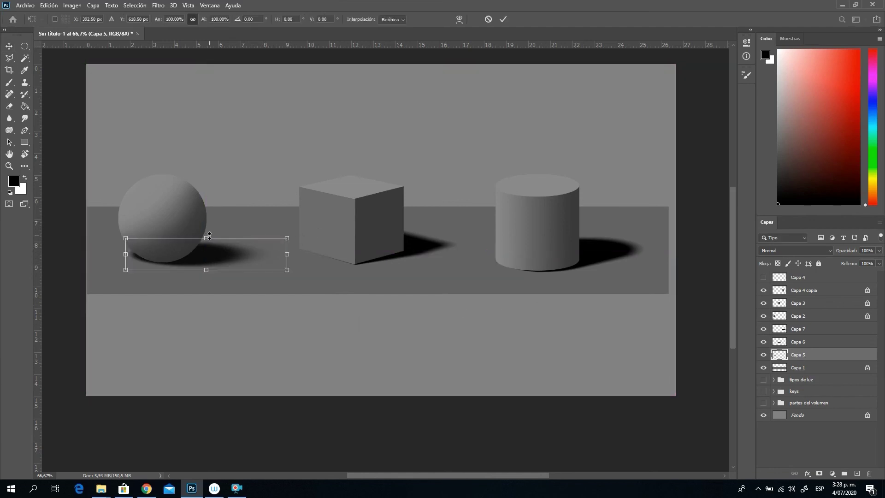
left_click_drag(208, 238, 213, 230)
key("Return")
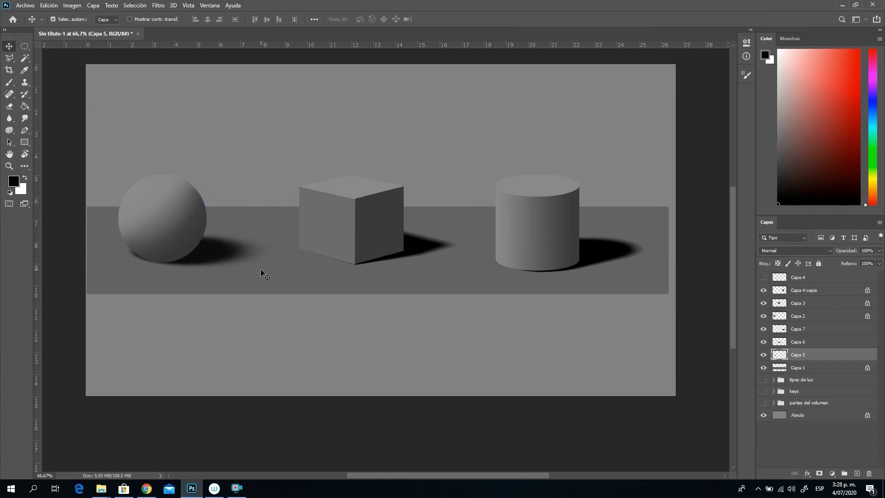
Lower the opacity of the three shadow layers, Capa 5, Capa 6 and Capa 7, to 75%.
left_click(801, 330, "shift")
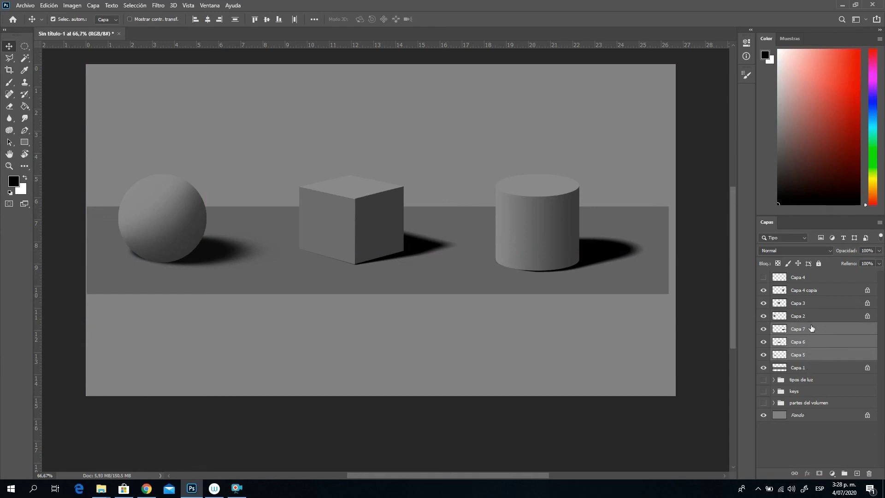
left_click(879, 251)
left_click_drag(878, 260, 867, 267)
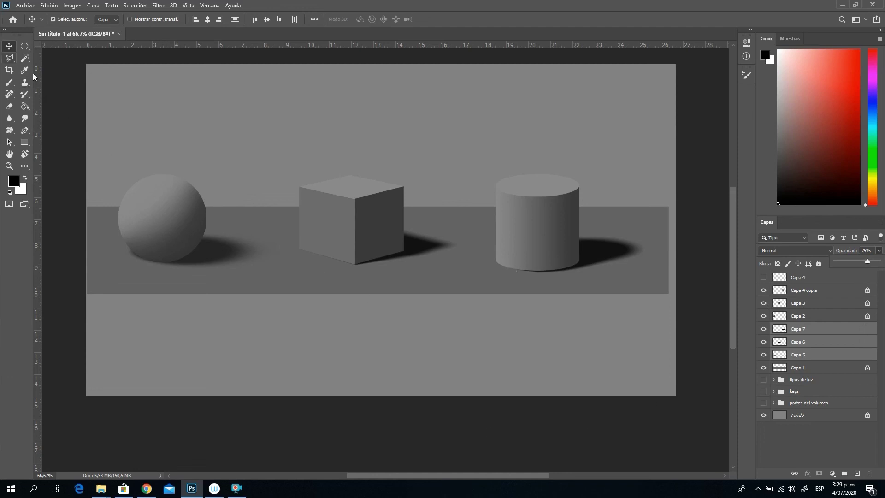
left_click(63, 172)
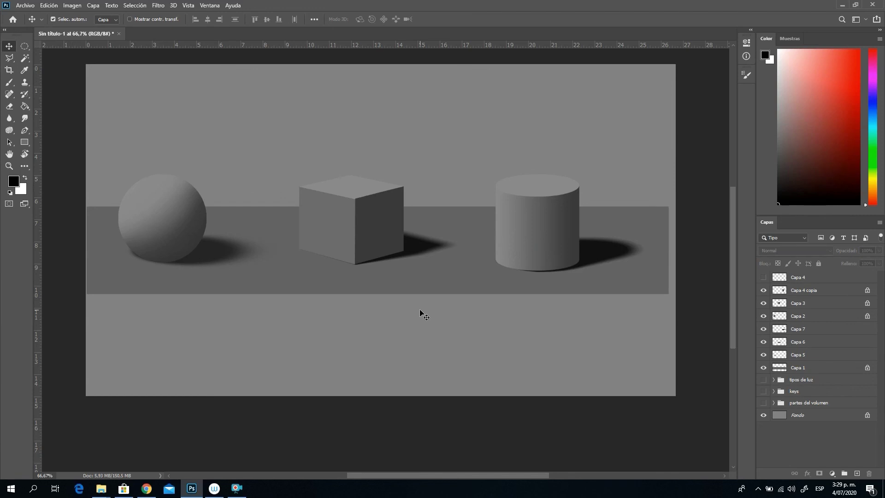
Rename the ground bar's layer Capa 1 as "surface" and the sphere's shadow layer Capa 5 as "sombra 1".
double_click(800, 369)
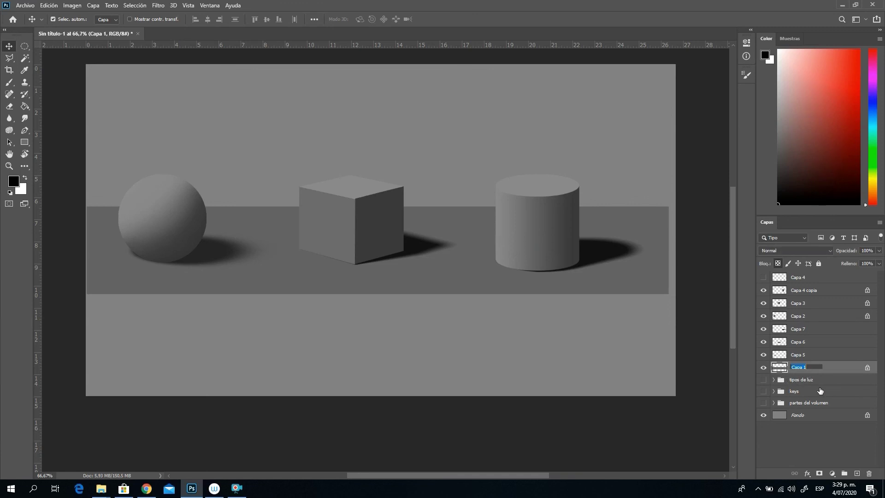
type("surface")
left_click(798, 355)
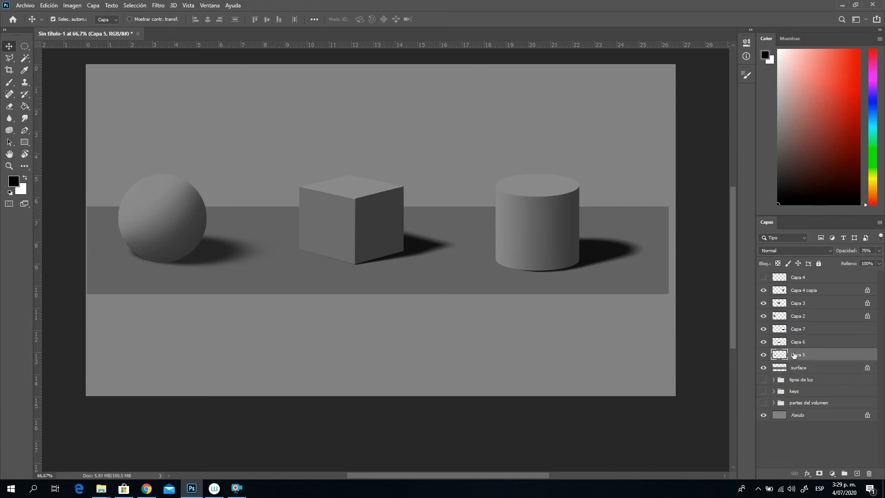
double_click(794, 355)
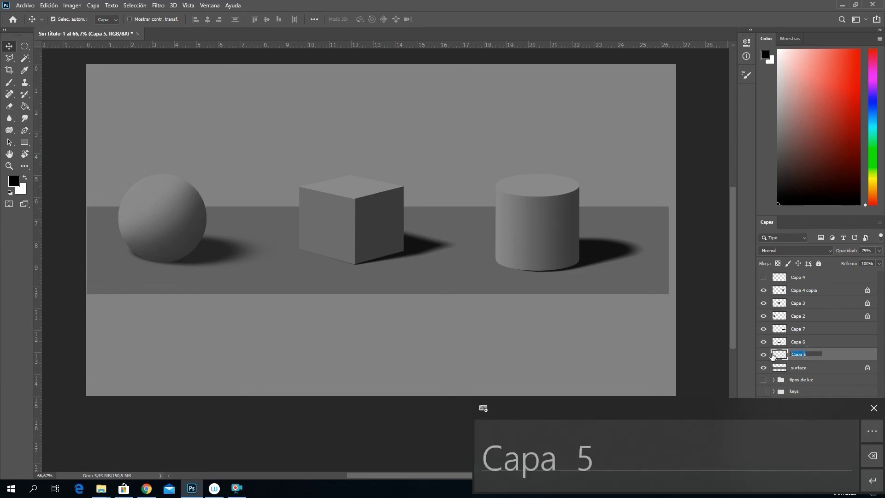
type("sombra")
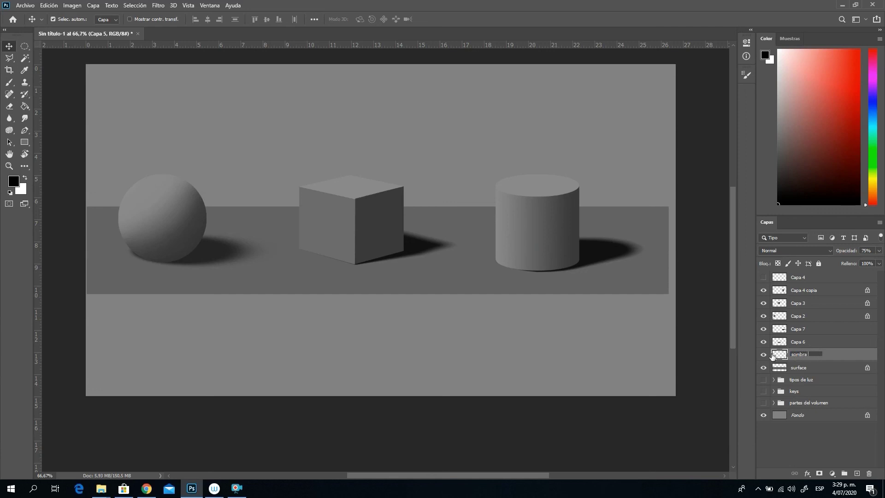
type(" 1")
Rename the remaining shadow layers, Capa 6 as "sombra 2" and Capa 7 as "sombra 3".
double_click(806, 341)
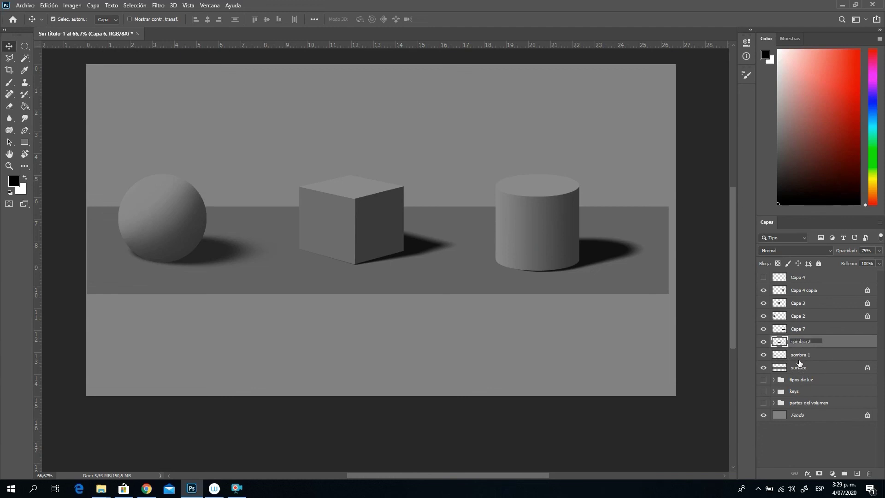
left_click(796, 328)
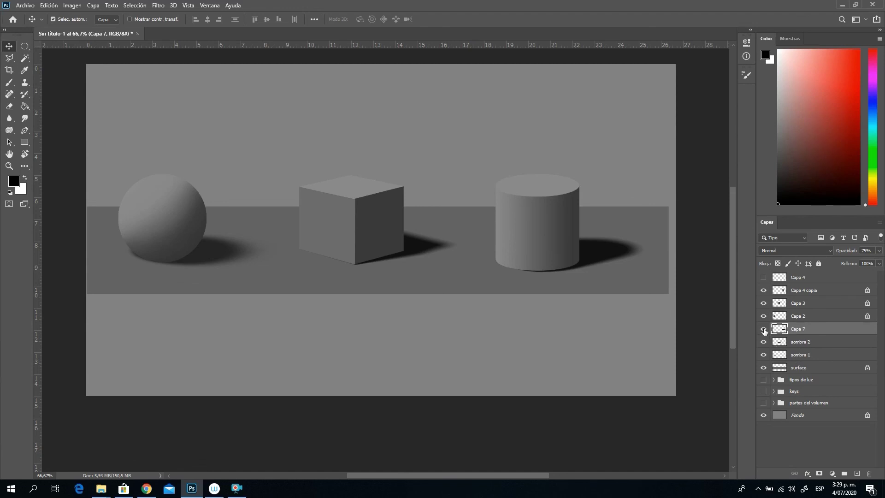
double_click(806, 333)
type("sombra 3")
Rename the volume layers Capa 2, Capa 3 and Capa 4 copia as "obj 1", "obj 2" and "obj 3".
left_click(801, 316)
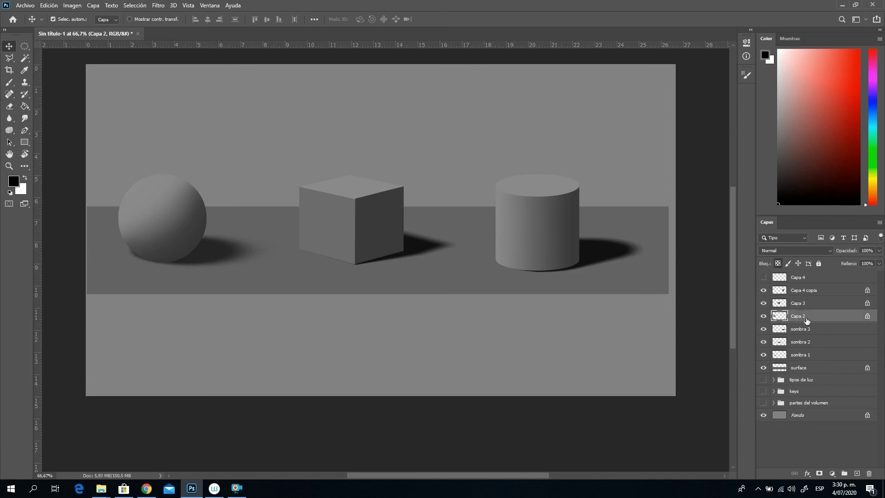
double_click(802, 317)
type("c")
left_click(799, 304)
type("obj 2")
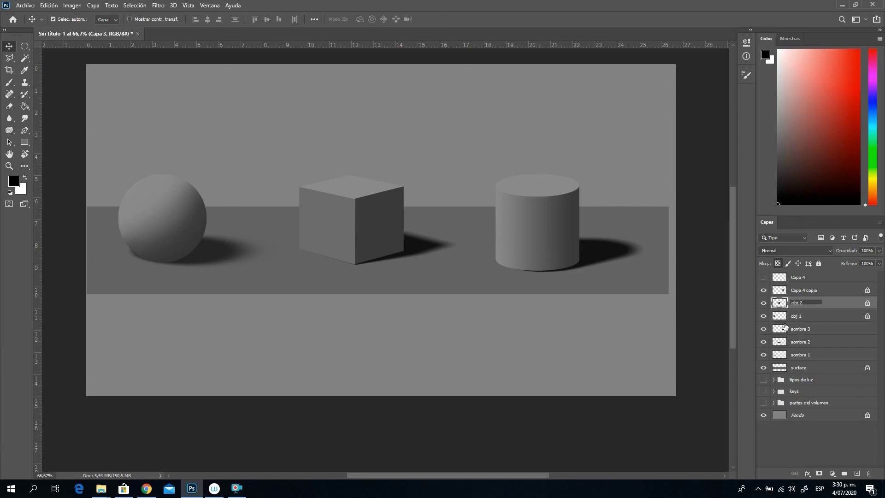
left_click(804, 292)
double_click(803, 291)
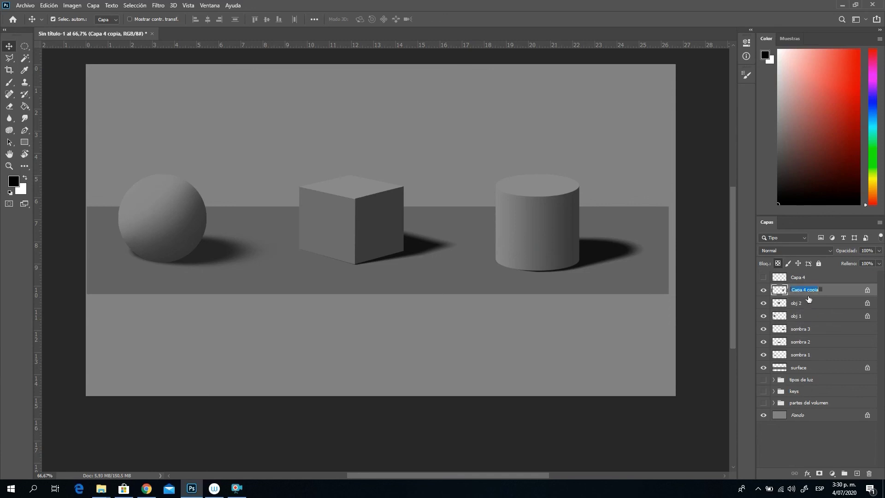
type("obj 3")
Rename the hidden layer Capa 4 as "guia".
left_click(785, 277)
double_click(799, 278)
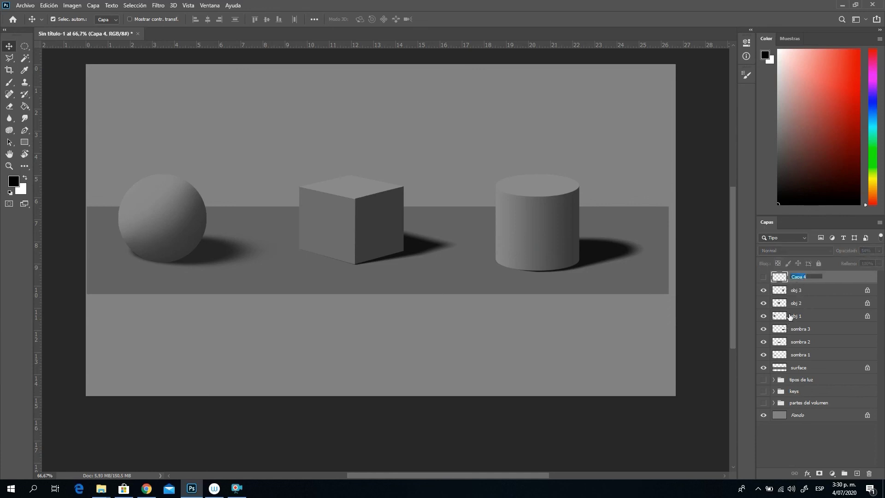
type("cu")
type("ia")
key("Return")
Group all the layers from guia through surface.
key("shift")
left_click(804, 367, "shift")
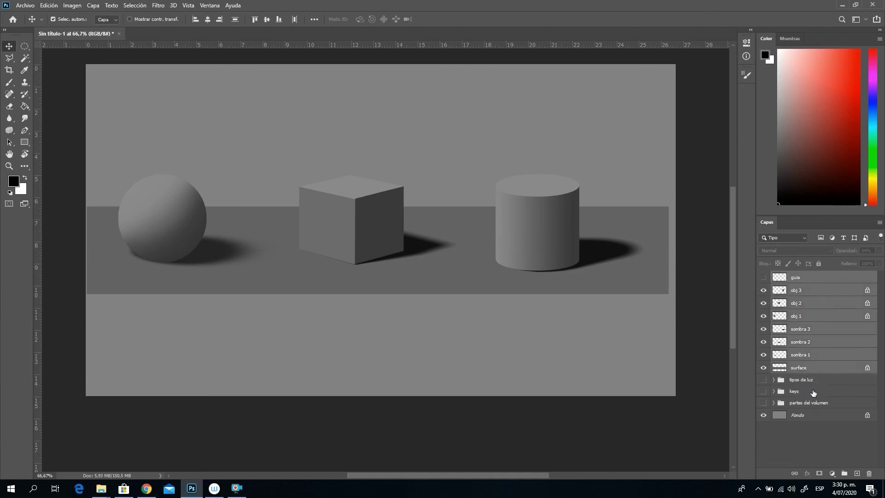
left_click(845, 474)
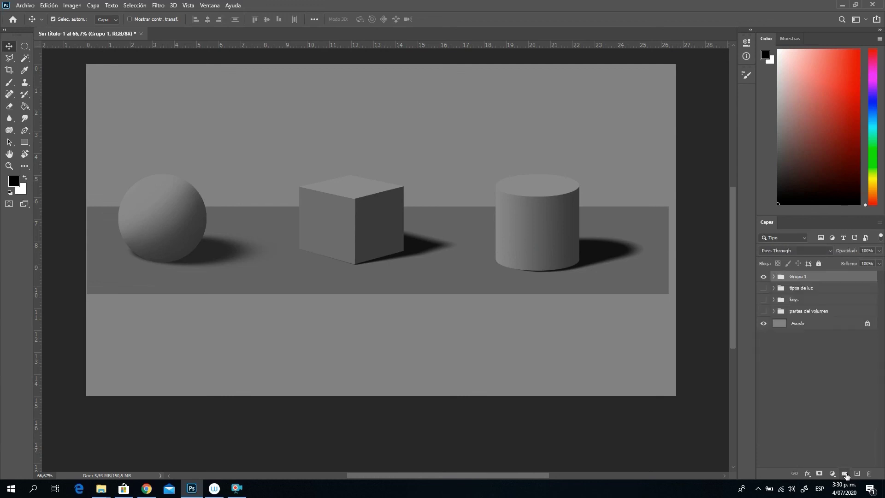
Rename the new layer group as "luz y forma spot".
double_click(798, 277)
key("BackSpace")
type("luz y forma ")
type("solt")
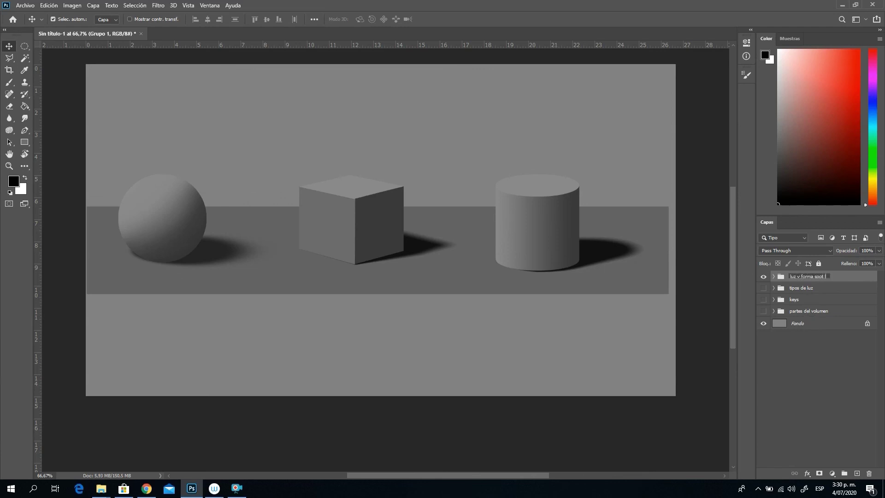